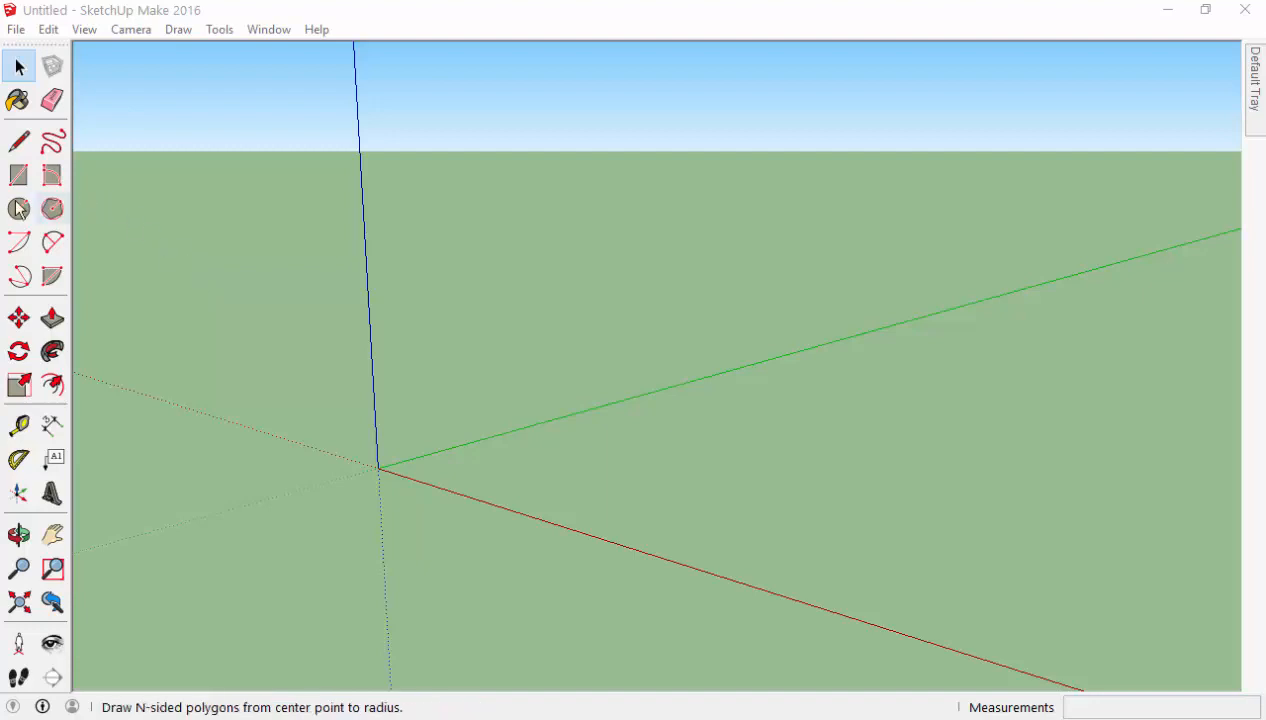
Draw a 0.5 by 0.5 m rectangle on the ground plane, starting at the origin.
{"action": "left_click", "coordinate": [18, 175]}
{"action": "middle_click_drag", "start_coordinate": [512, 432], "coordinate": [425, 481]}
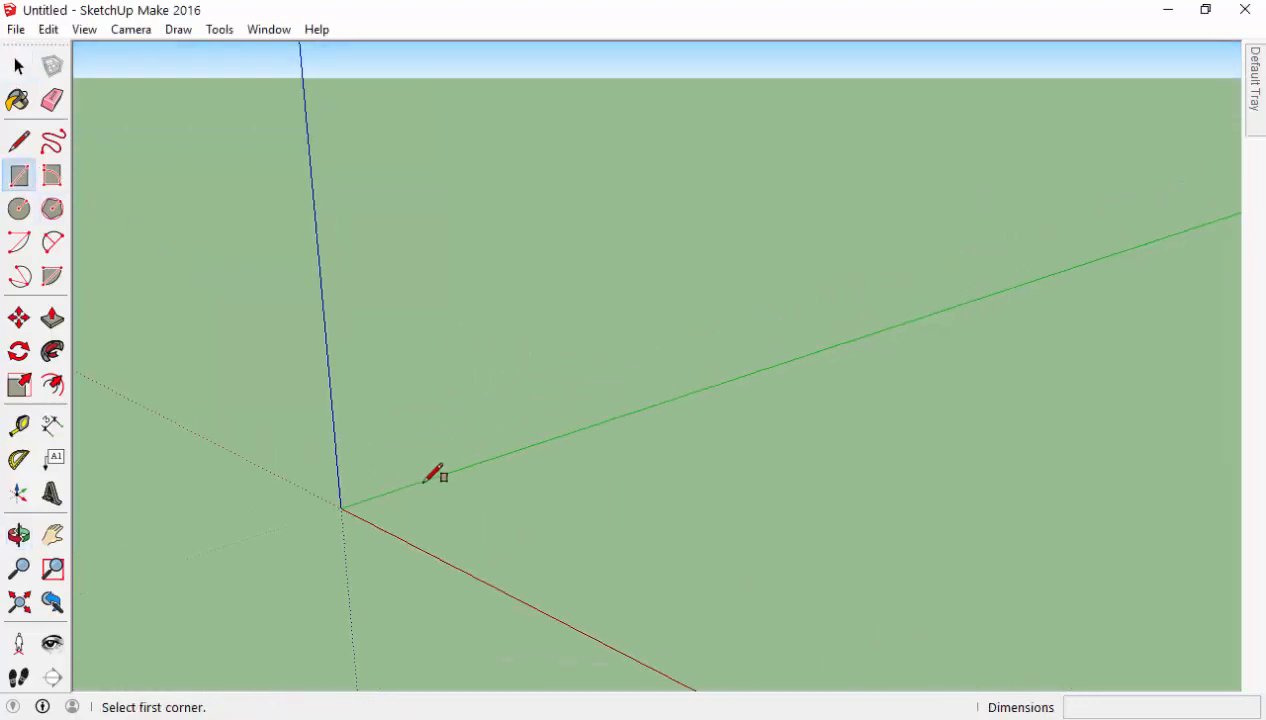
{"action": "left_click", "coordinate": [340, 508]}
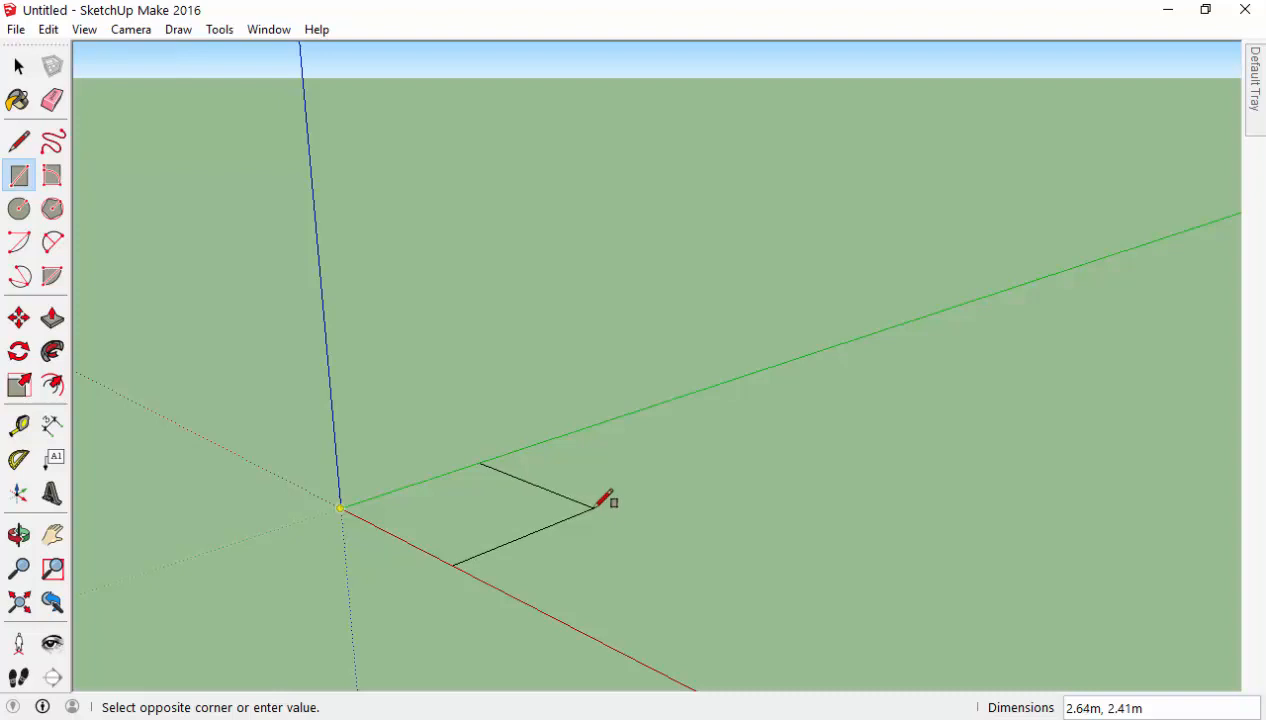
{"action": "type", "text": "0.5,0.5"}
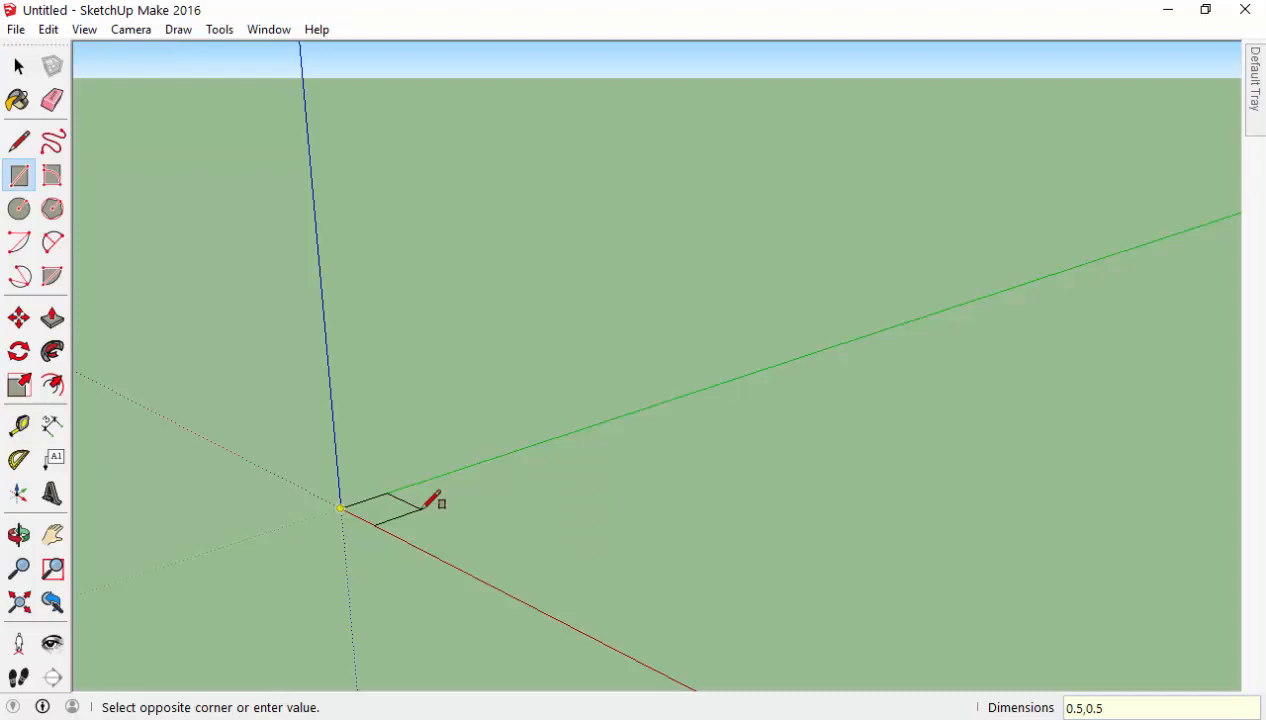
{"action": "key", "text": "Return"}
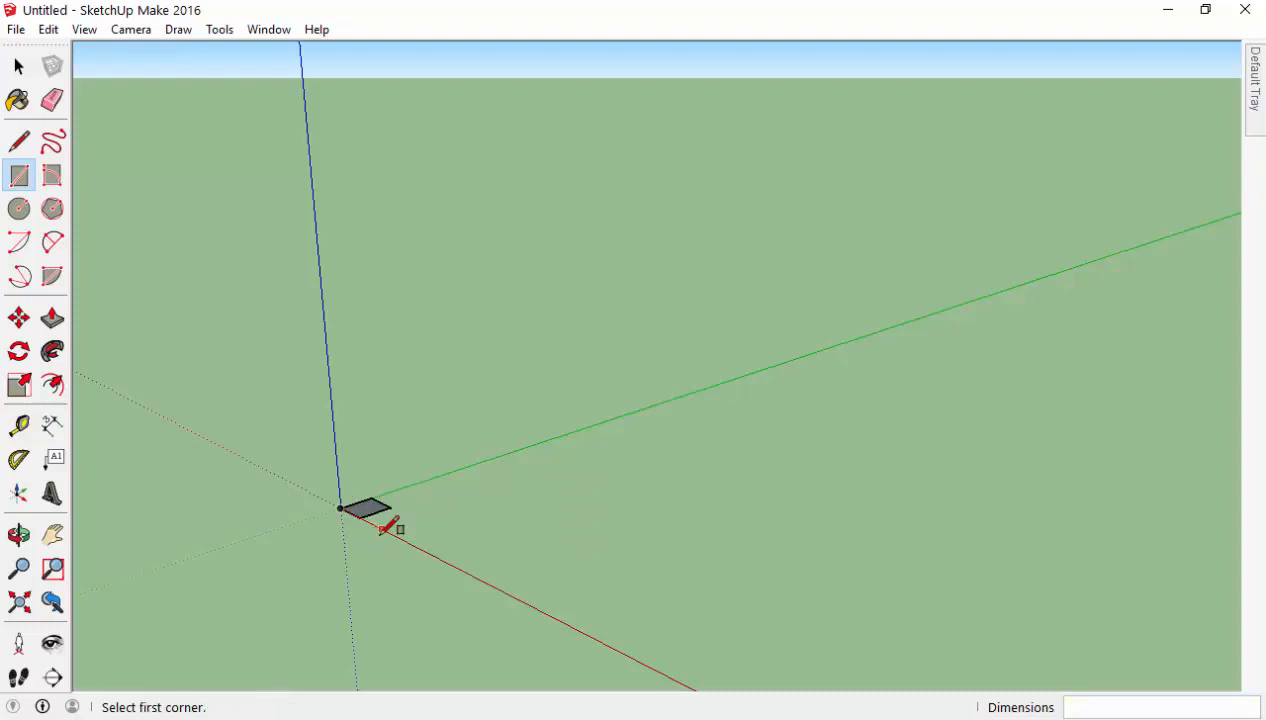
Push/Pull the square face upward to form a thin slab.
{"action": "scroll", "coordinate": [320, 470], "scroll_direction": "up", "scroll_amount": 5}
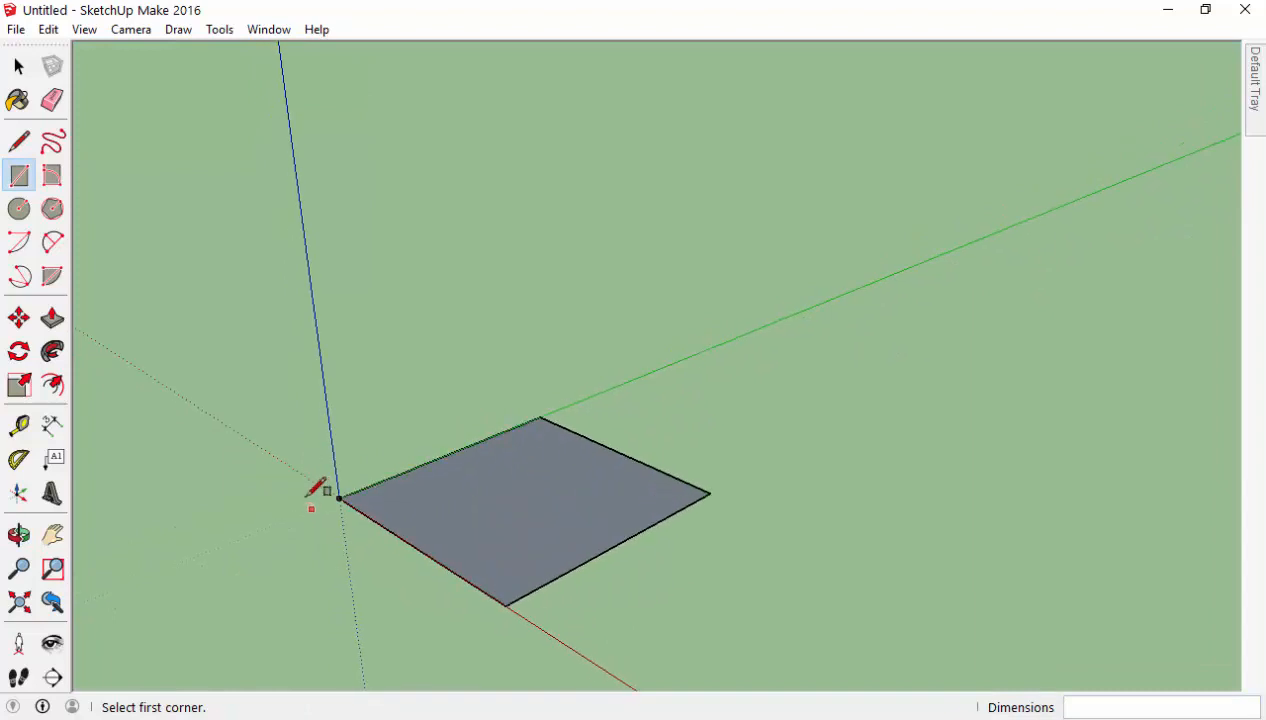
{"action": "scroll", "coordinate": [300, 485], "scroll_direction": "up", "scroll_amount": 2}
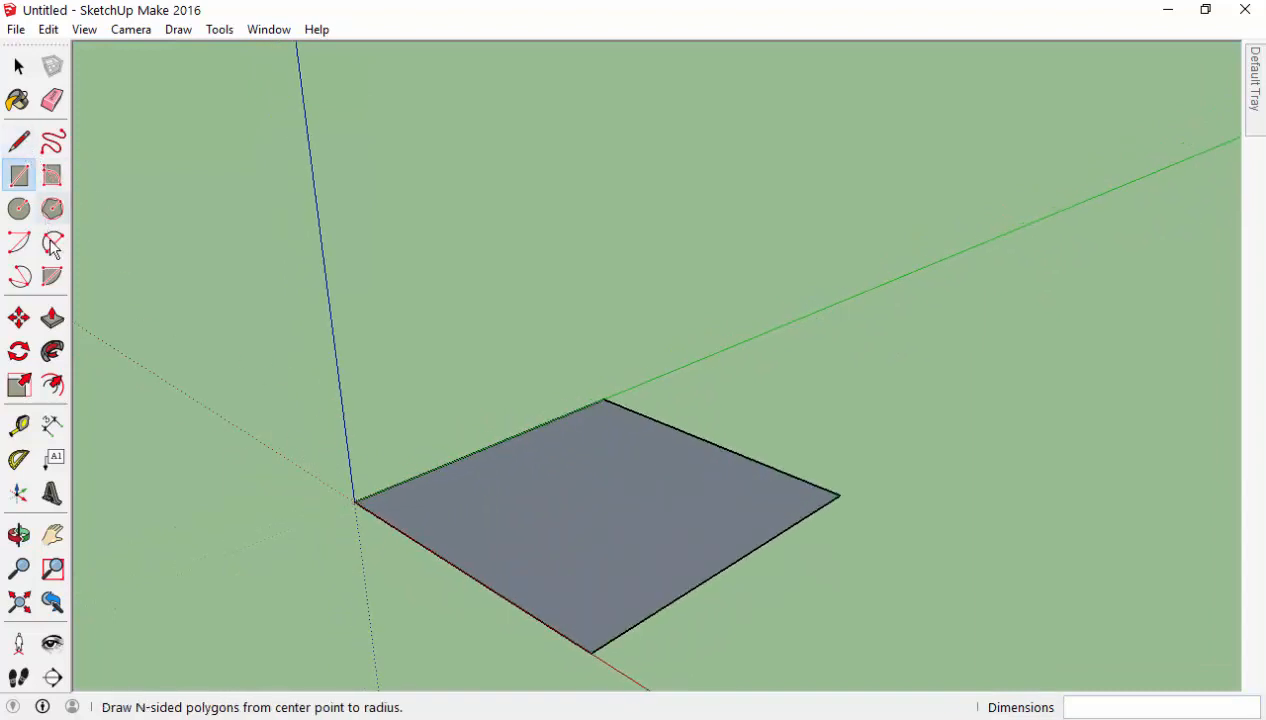
{"action": "left_click", "coordinate": [52, 318]}
{"action": "middle_click_drag", "start_coordinate": [130, 376], "coordinate": [505, 522]}
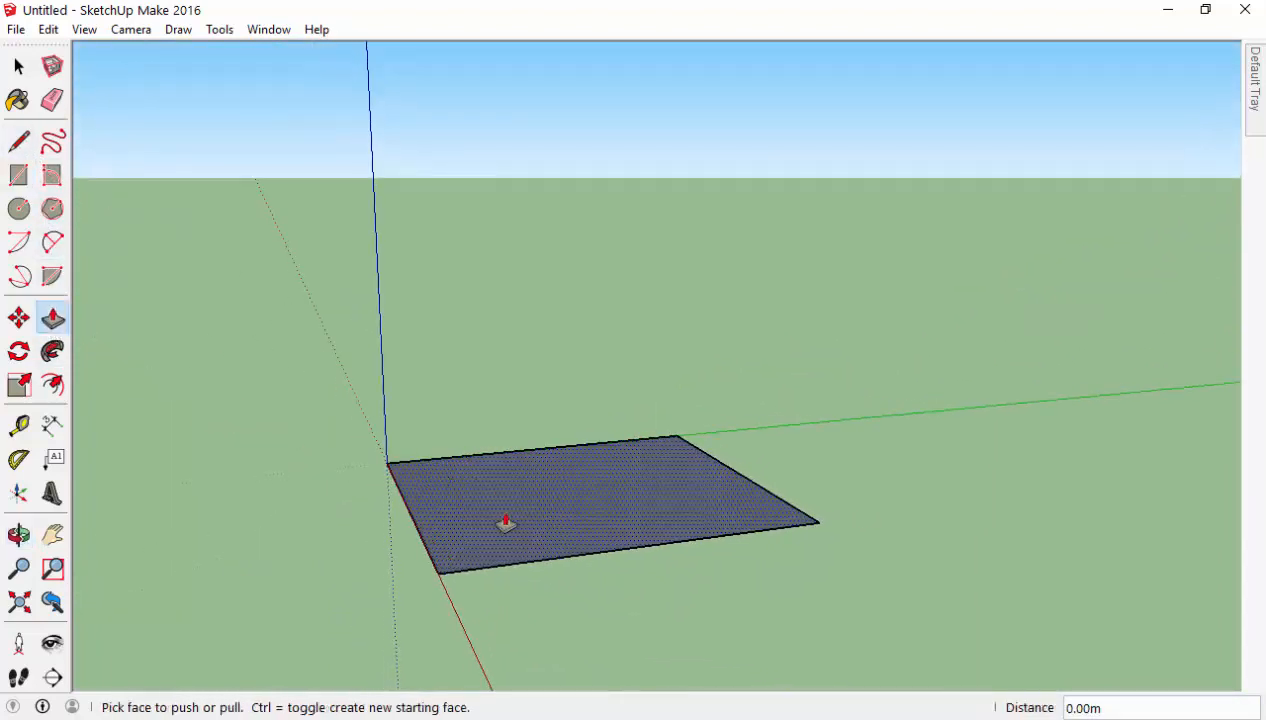
{"action": "left_click_drag", "start_coordinate": [505, 522], "coordinate": [506, 497]}
{"action": "middle_click_drag", "start_coordinate": [387, 483], "coordinate": [598, 470]}
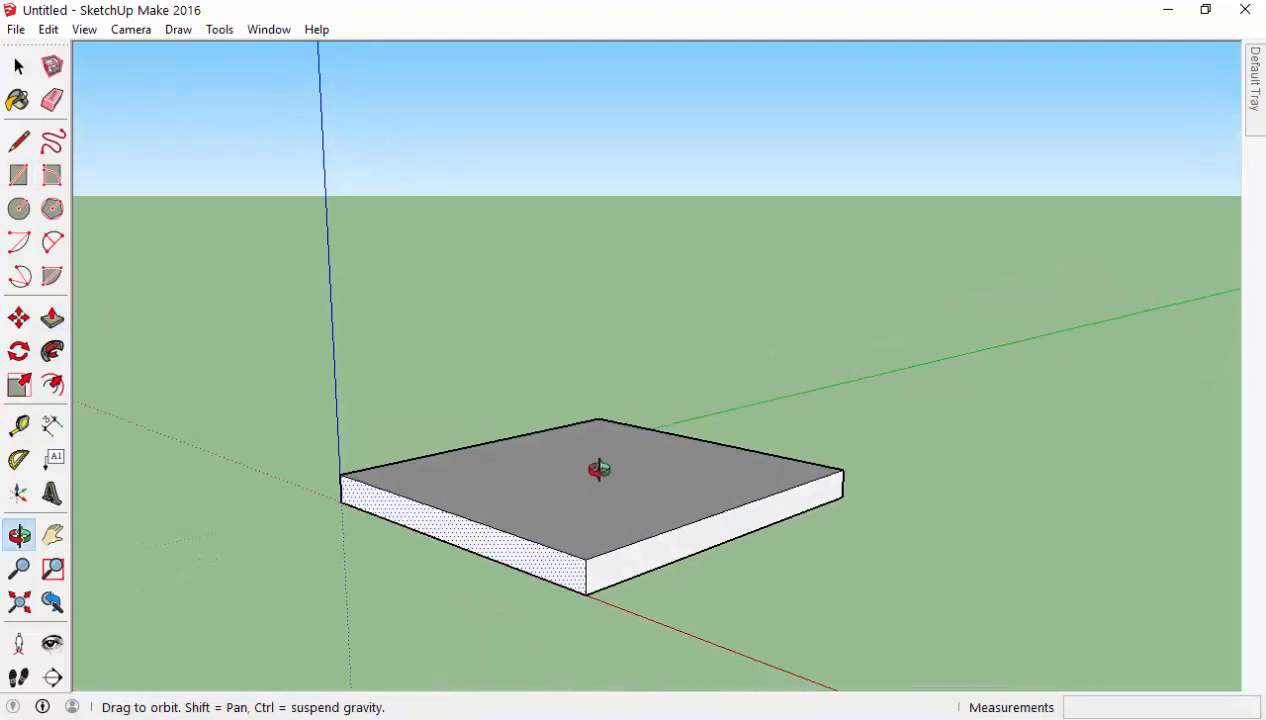
{"action": "left_click_drag", "start_coordinate": [598, 470], "coordinate": [596, 469]}
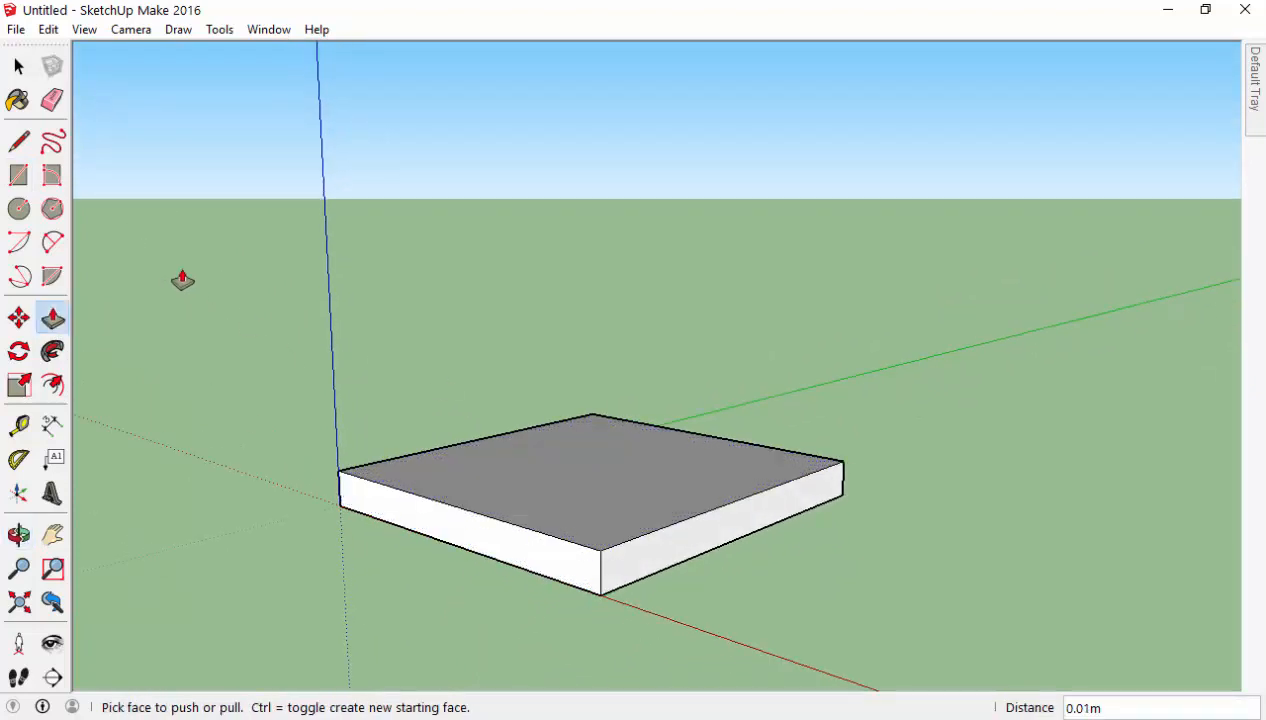
{"action": "middle_click_drag", "start_coordinate": [487, 444], "coordinate": [615, 467]}
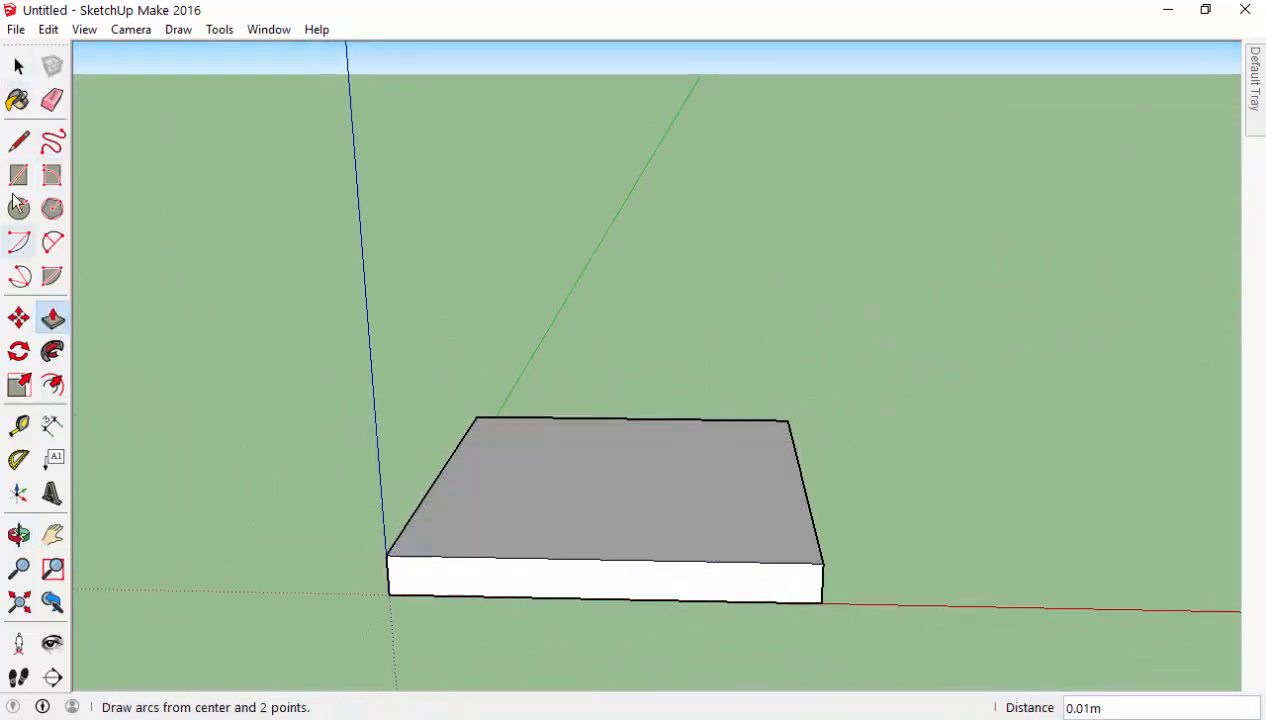
Try selecting the slab's connected geometry as a whole, and its faces and front top edge individually.
{"action": "left_click", "coordinate": [18, 66]}
{"action": "middle_click_drag", "start_coordinate": [345, 359], "coordinate": [297, 436]}
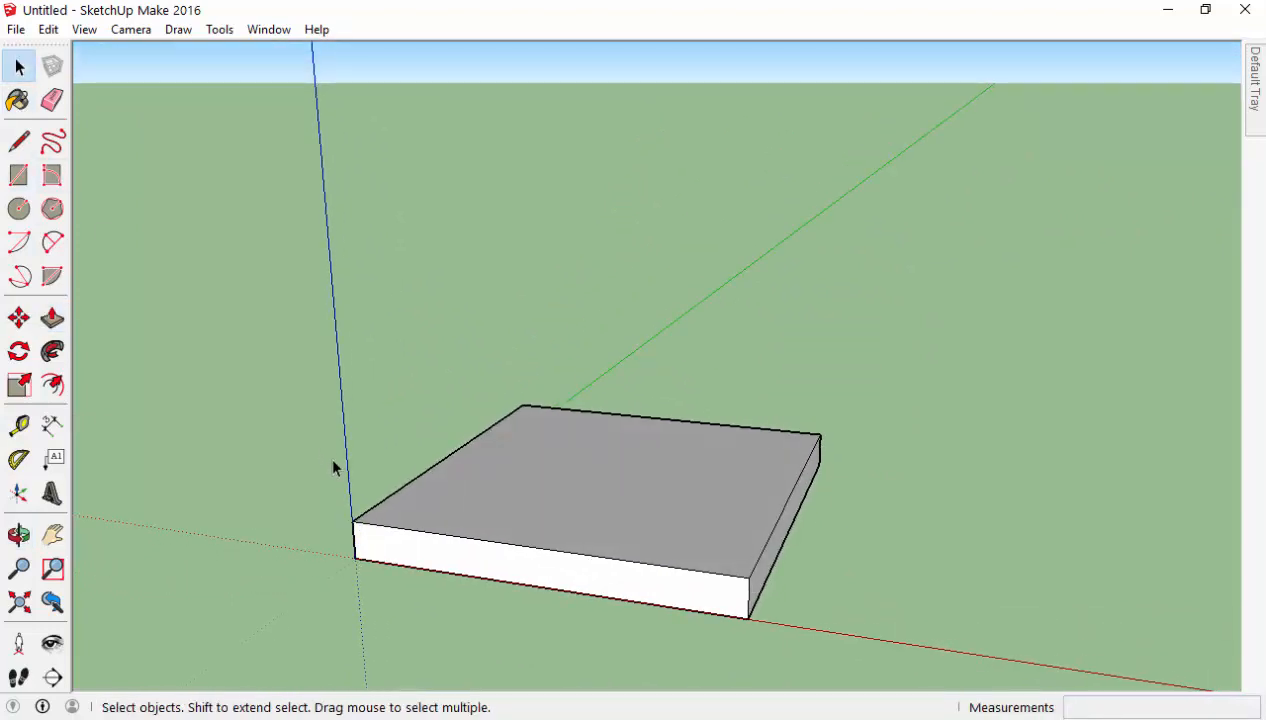
{"action": "middle_click_drag", "start_coordinate": [481, 572], "coordinate": [428, 540]}
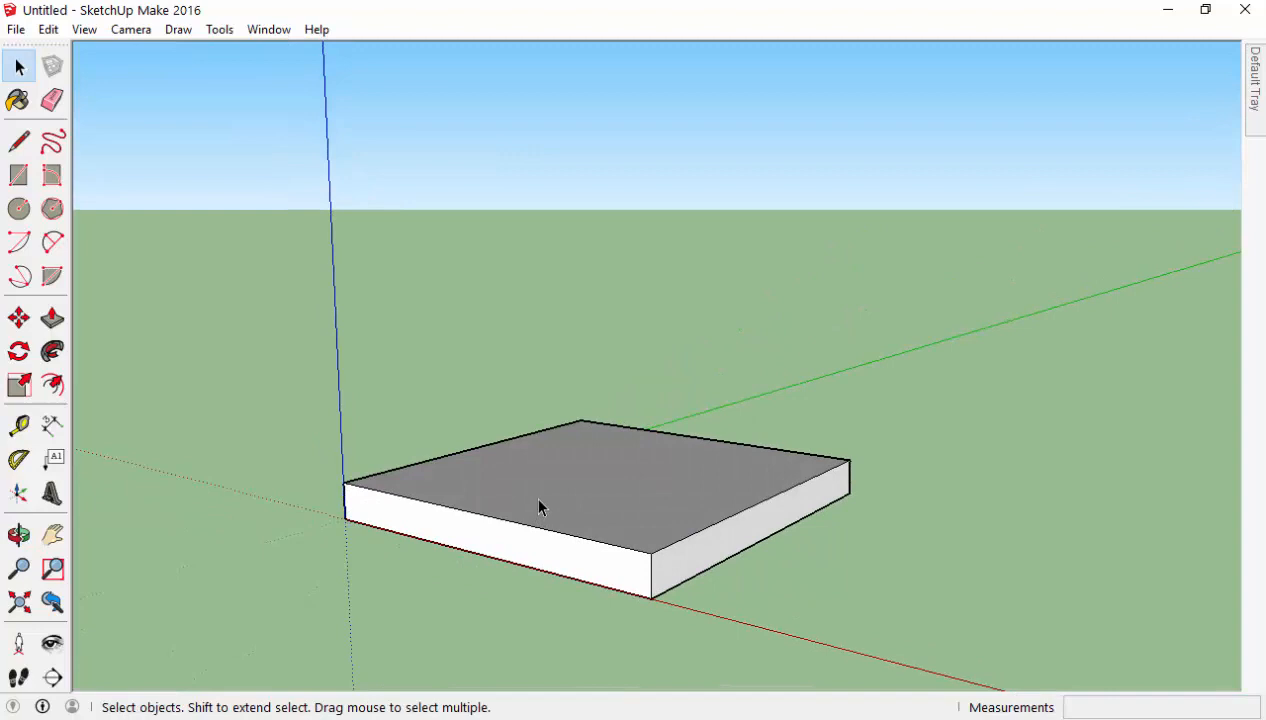
{"action": "middle_click_drag", "start_coordinate": [538, 507], "coordinate": [571, 477]}
{"action": "triple_click", "coordinate": [569, 477]}
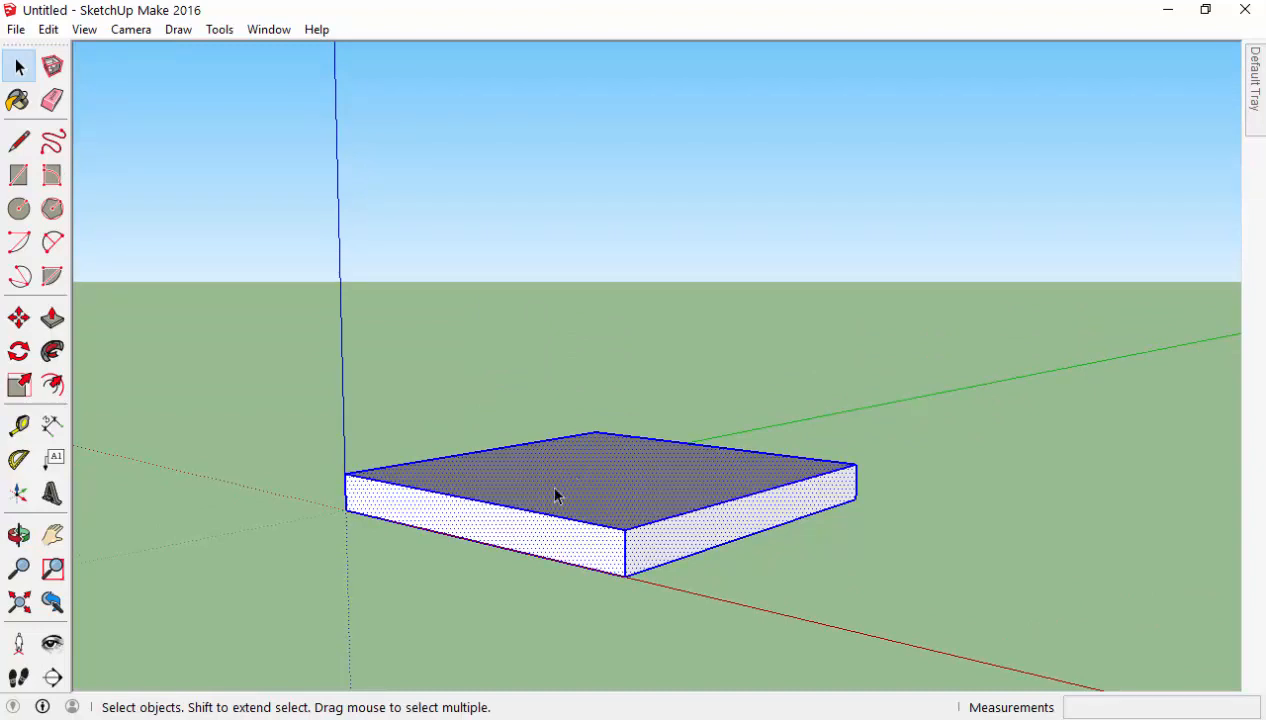
{"action": "left_click", "coordinate": [203, 342]}
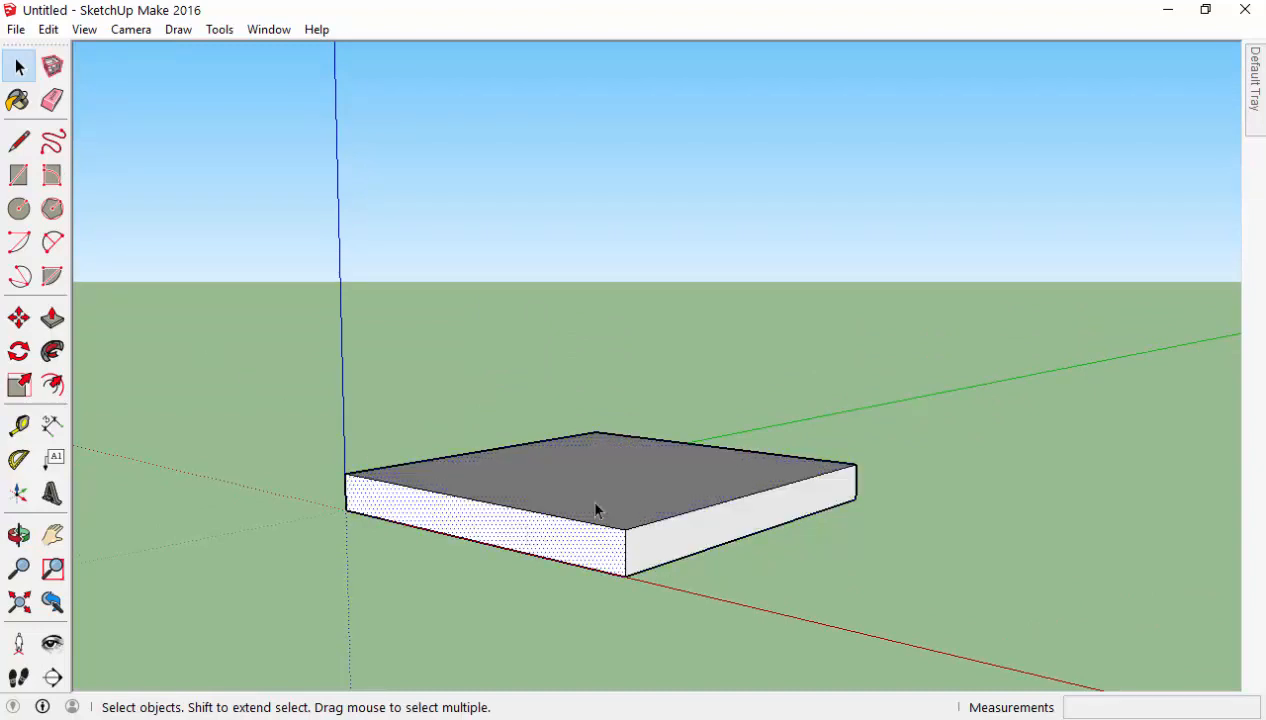
{"action": "middle_click_drag", "start_coordinate": [726, 556], "coordinate": [642, 497]}
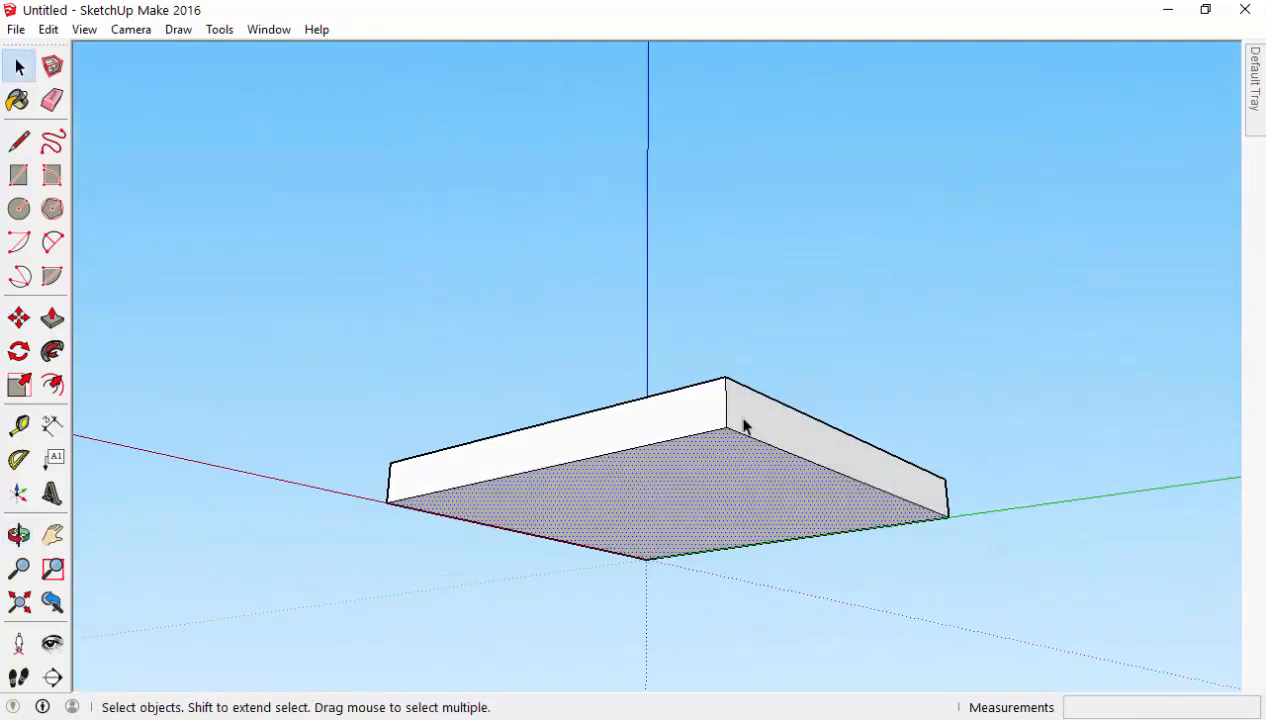
{"action": "middle_click_drag", "start_coordinate": [743, 426], "coordinate": [644, 599]}
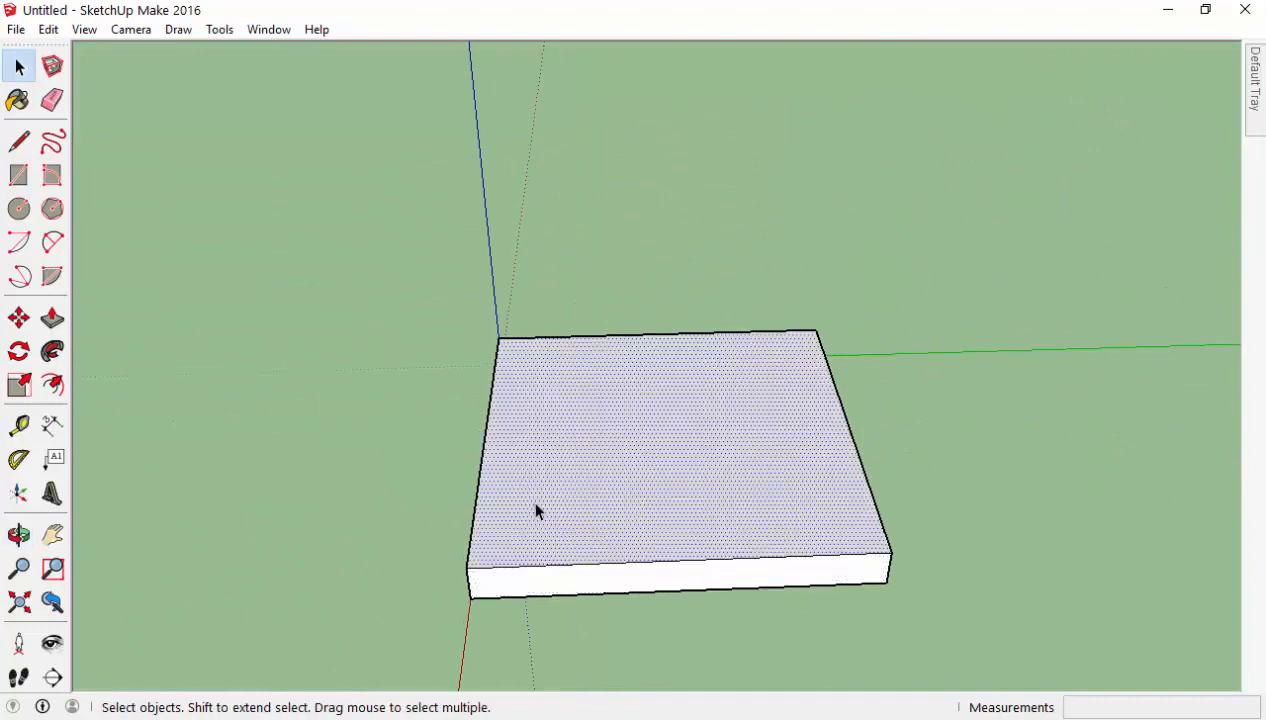
{"action": "middle_click_drag", "start_coordinate": [536, 511], "coordinate": [674, 520]}
{"action": "left_click", "coordinate": [638, 540]}
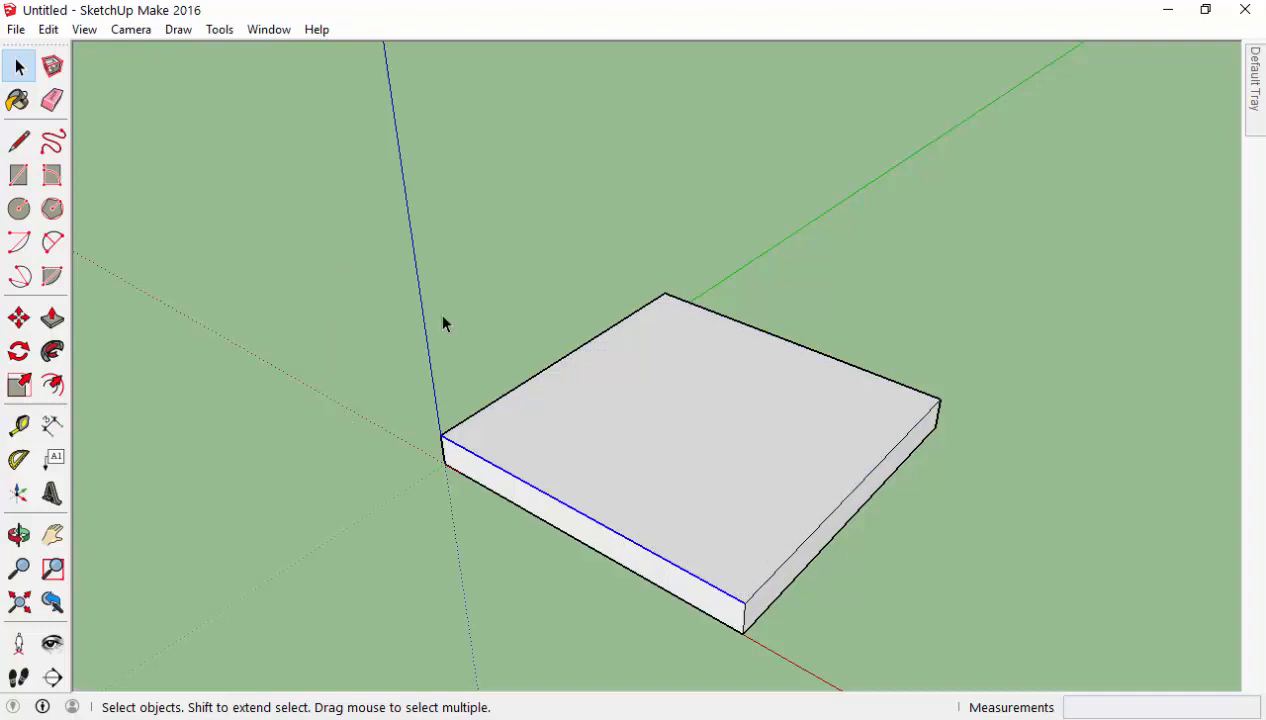
Select the entire slab with all its faces and edges and make it a group.
{"action": "left_click_drag", "start_coordinate": [323, 214], "coordinate": [1043, 701]}
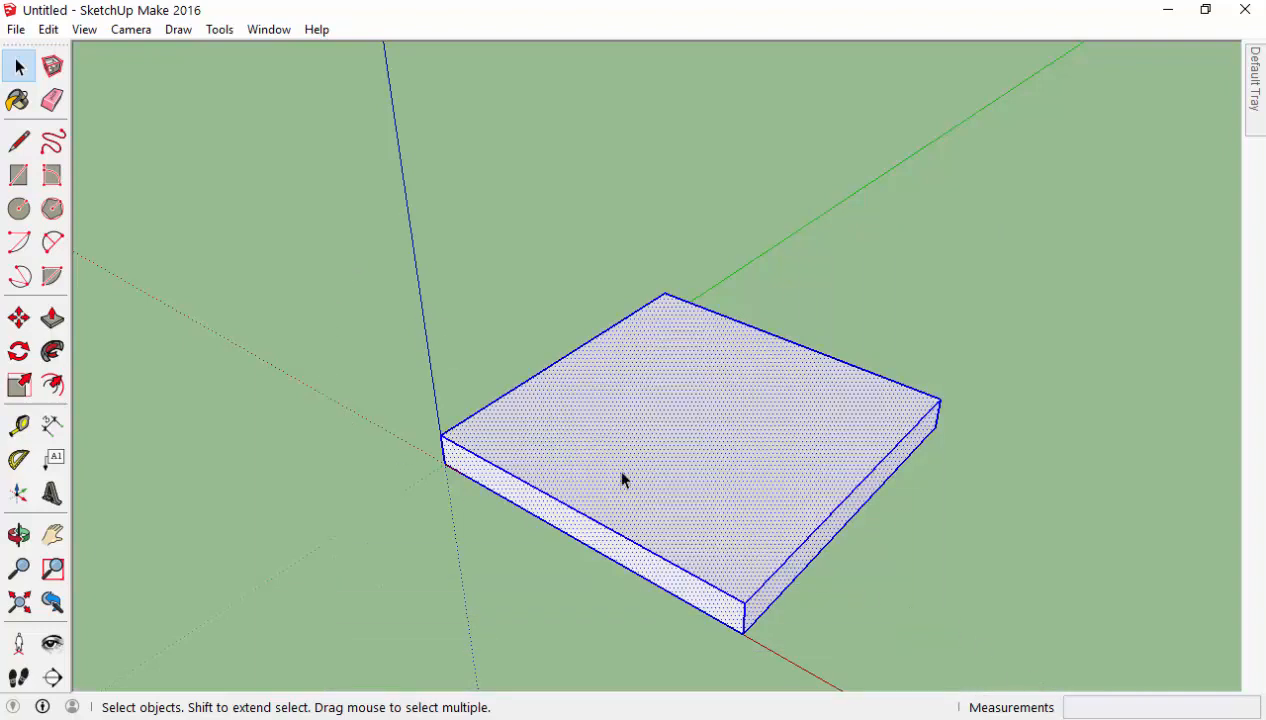
{"action": "right_click", "coordinate": [621, 470]}
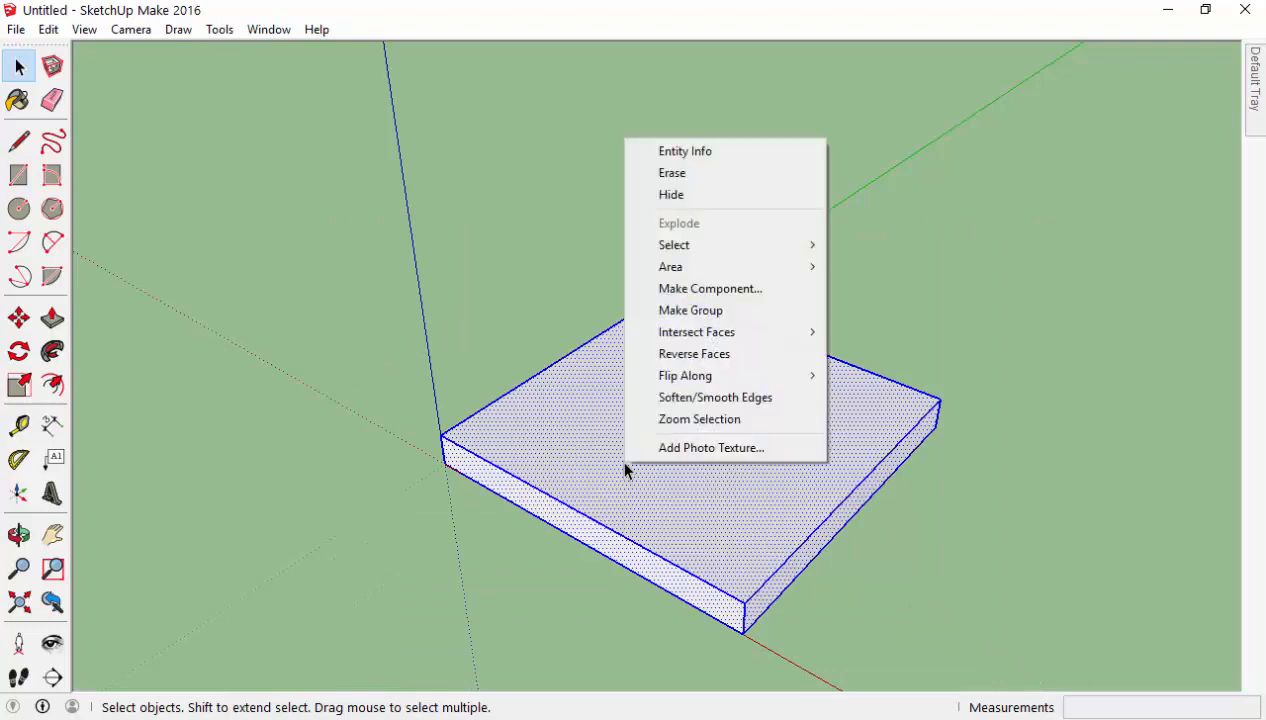
{"action": "left_click", "coordinate": [700, 311]}
Draw a square of about 0.07 by 0.07 m on the slab's underside, starting at the corner on the origin.
{"action": "middle_click_drag", "start_coordinate": [500, 500], "coordinate": [568, 246]}
{"action": "scroll", "coordinate": [560, 250], "scroll_direction": "up", "scroll_amount": 3}
{"action": "left_click", "coordinate": [19, 175]}
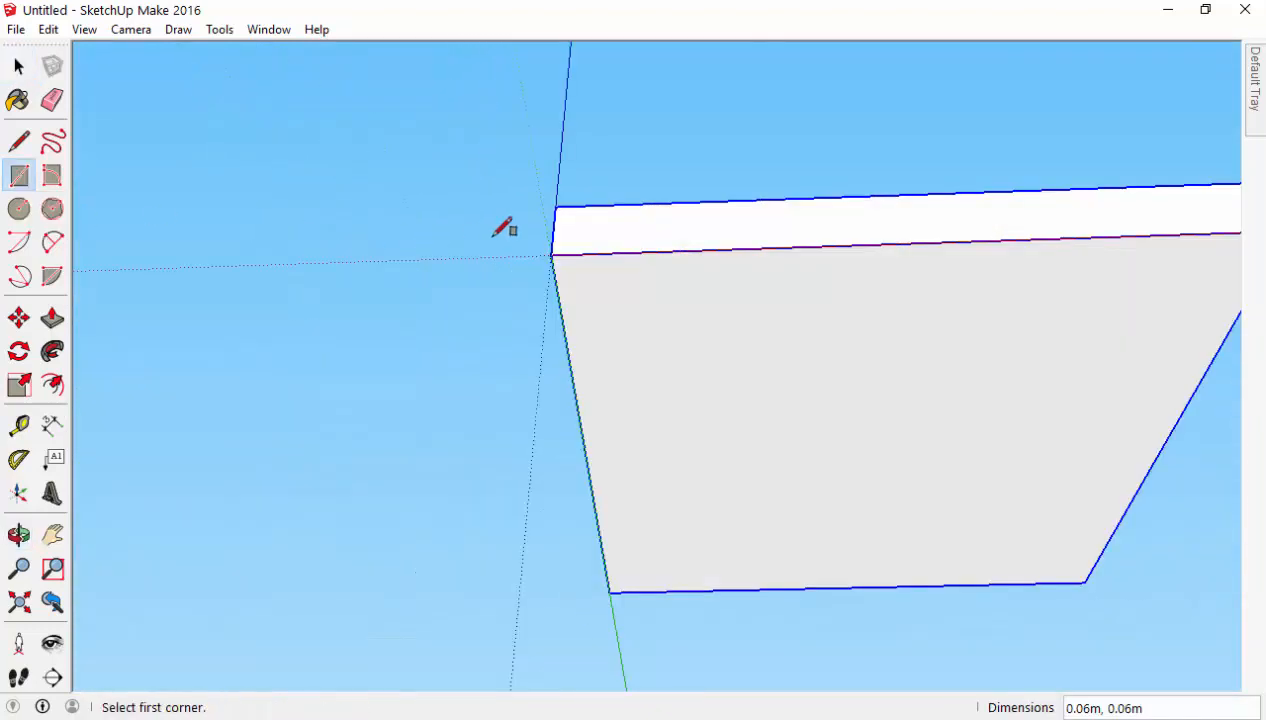
{"action": "left_click", "coordinate": [551, 256]}
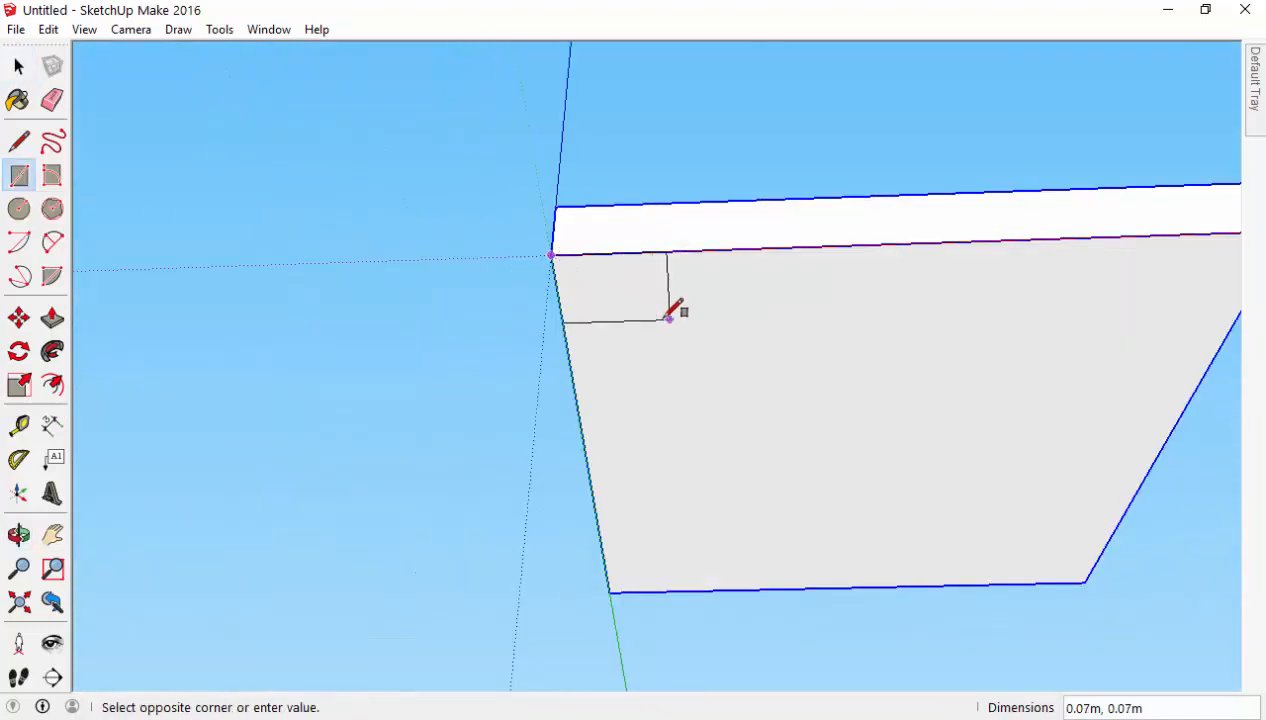
{"action": "left_click", "coordinate": [669, 318]}
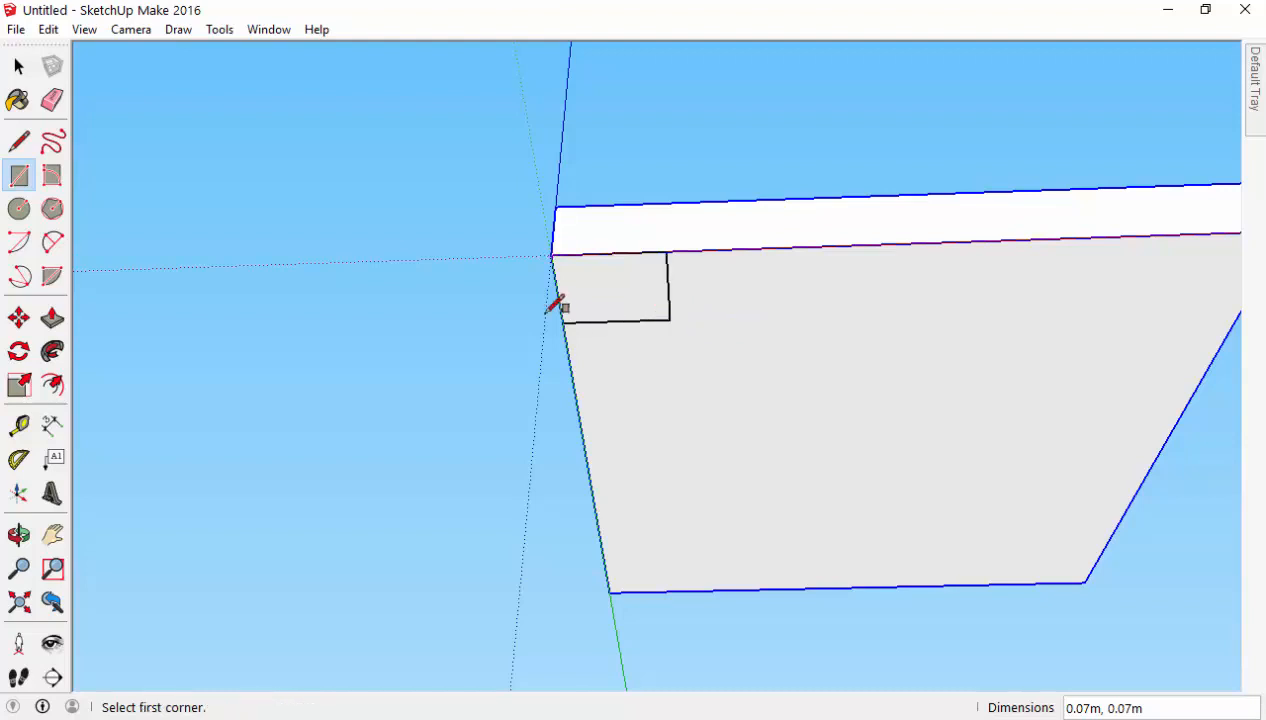
Turn the small corner square with its edges into a component named "leg".
{"action": "scroll", "coordinate": [706, 365], "scroll_direction": "down", "scroll_amount": 1}
{"action": "middle_click_drag", "start_coordinate": [706, 365], "coordinate": [568, 421]}
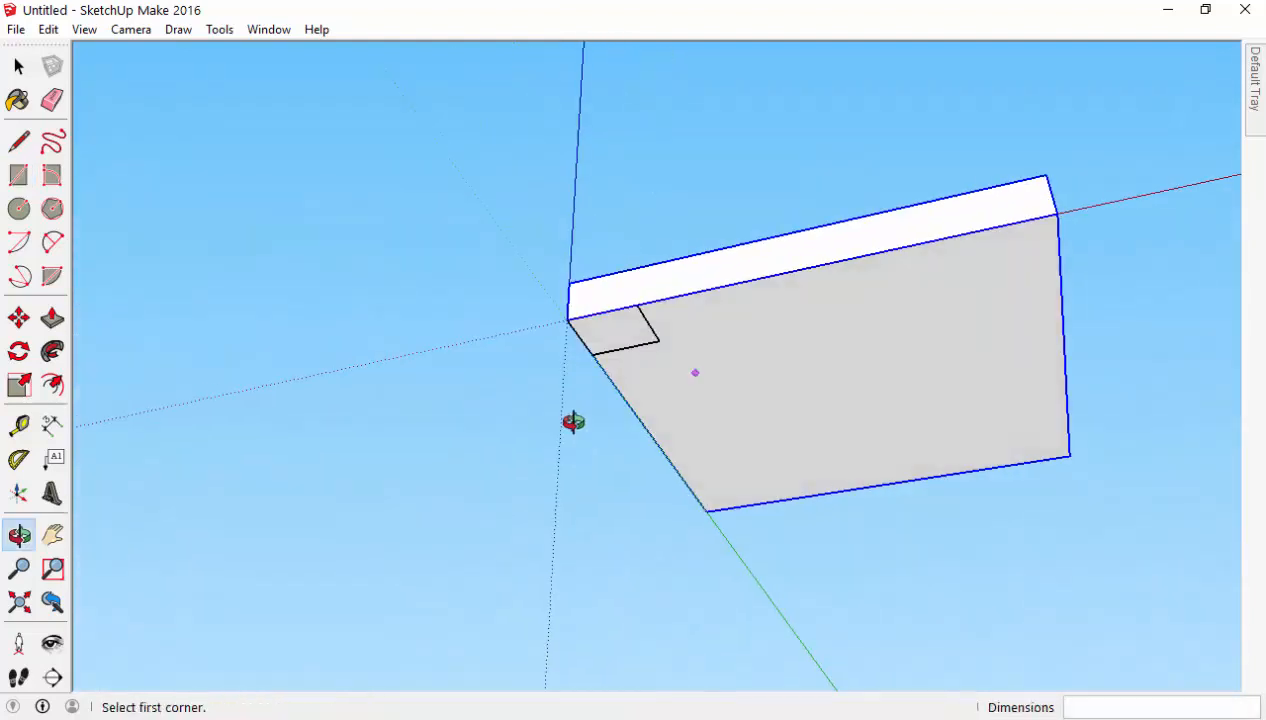
{"action": "left_click", "coordinate": [18, 66]}
{"action": "left_click", "coordinate": [624, 326]}
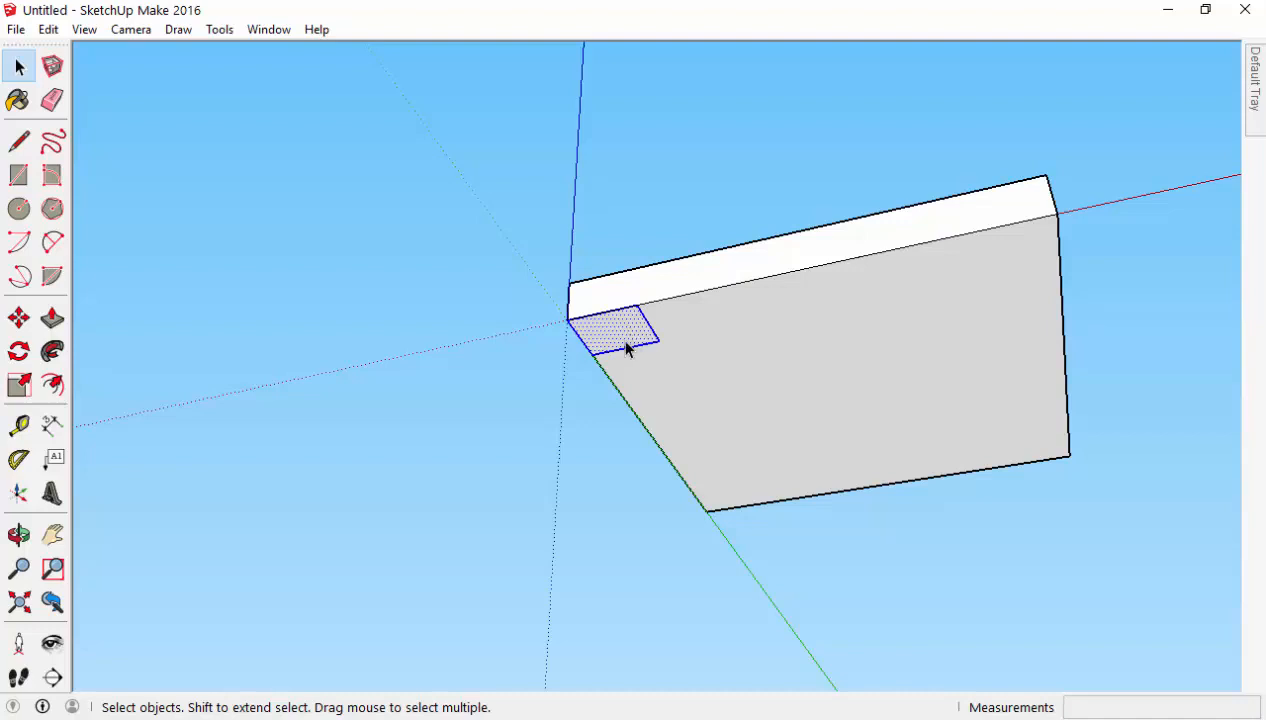
{"action": "right_click", "coordinate": [624, 320]}
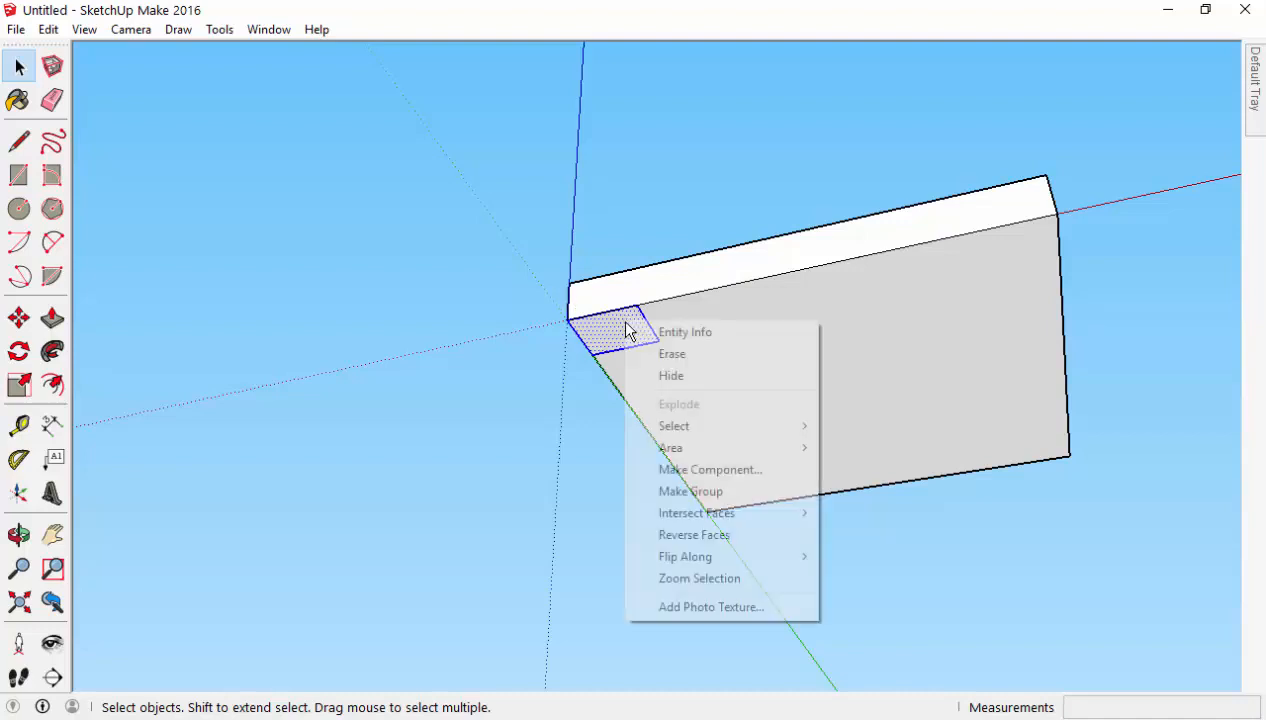
{"action": "left_click", "coordinate": [709, 466]}
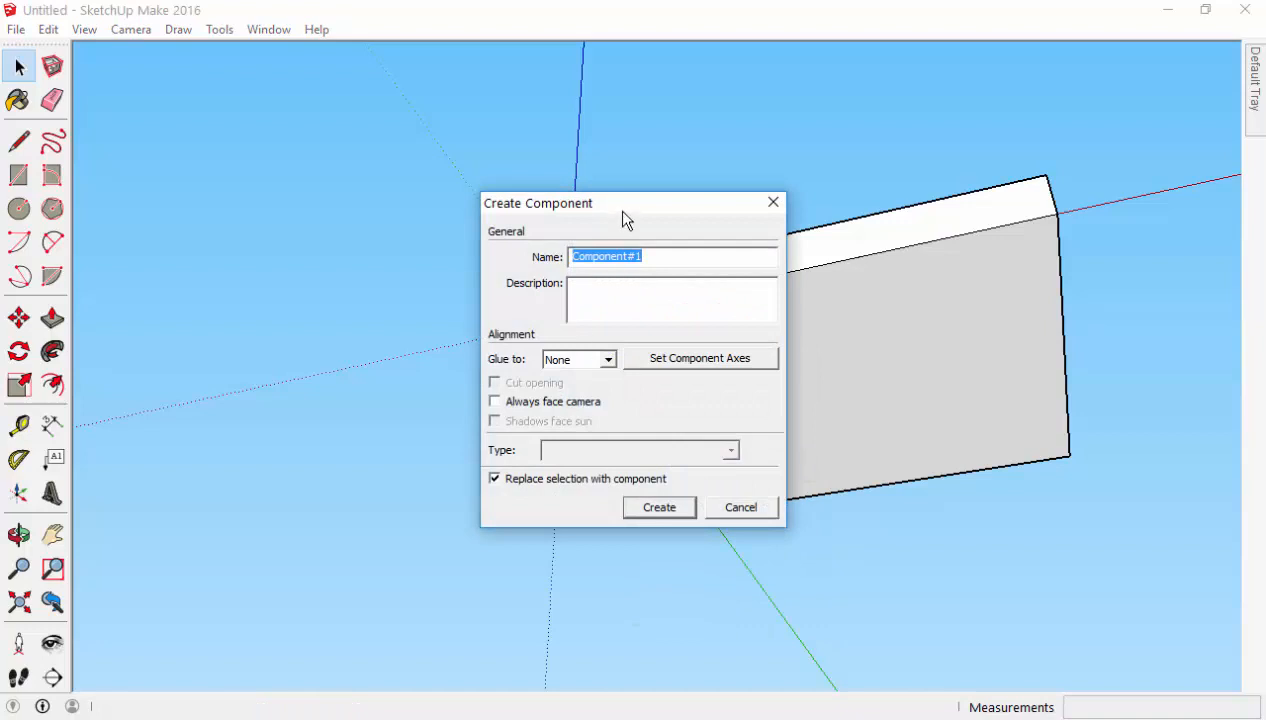
{"action": "left_click_drag", "start_coordinate": [621, 205], "coordinate": [344, 276]}
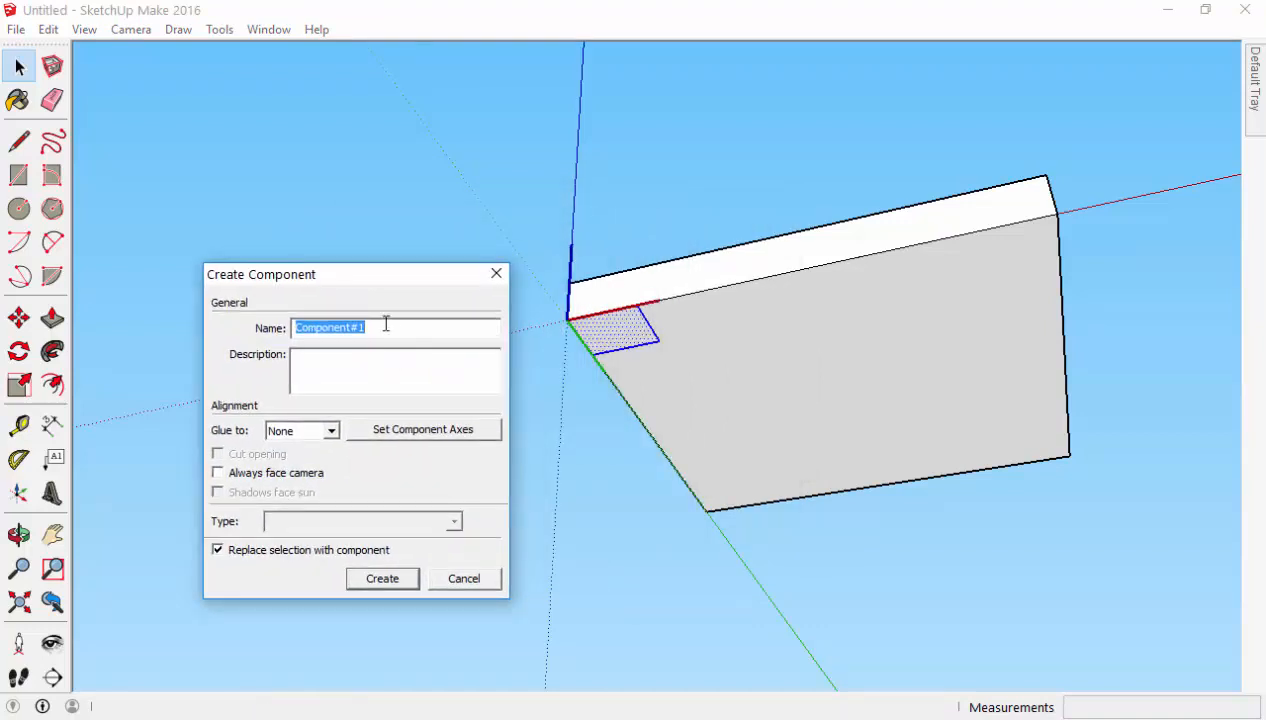
{"action": "type", "text": "leg"}
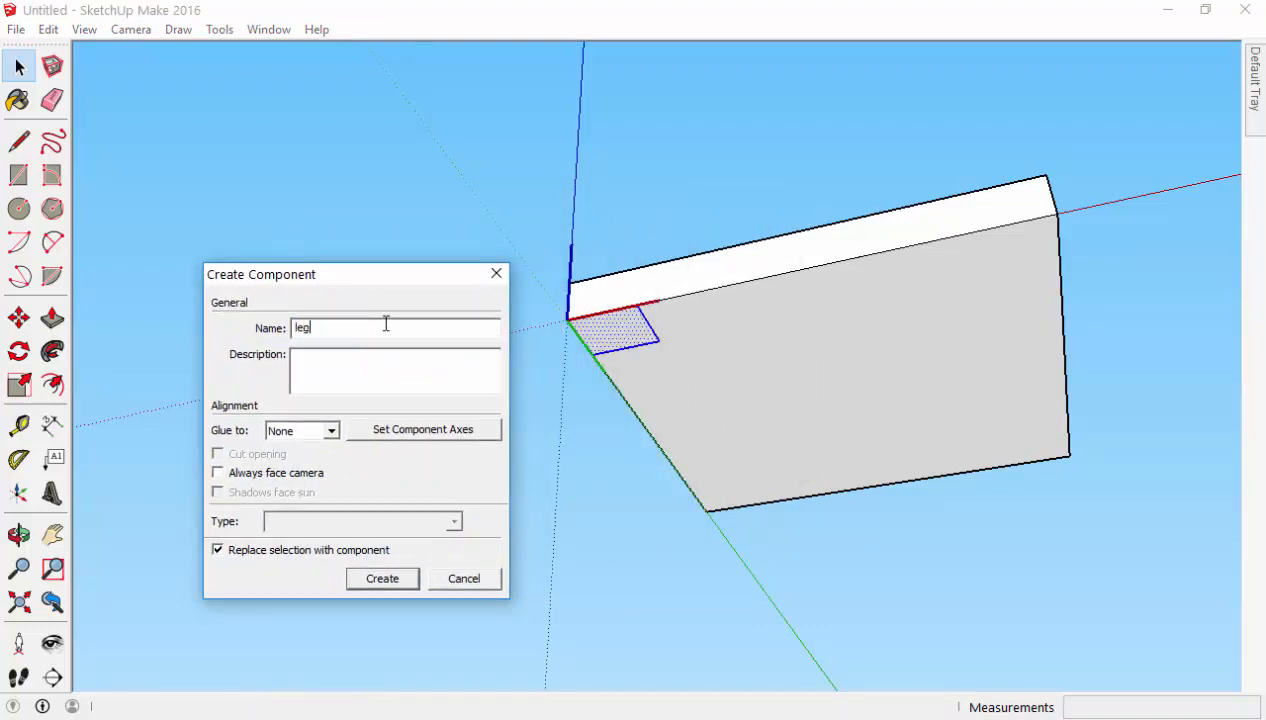
{"action": "left_click", "coordinate": [382, 578]}
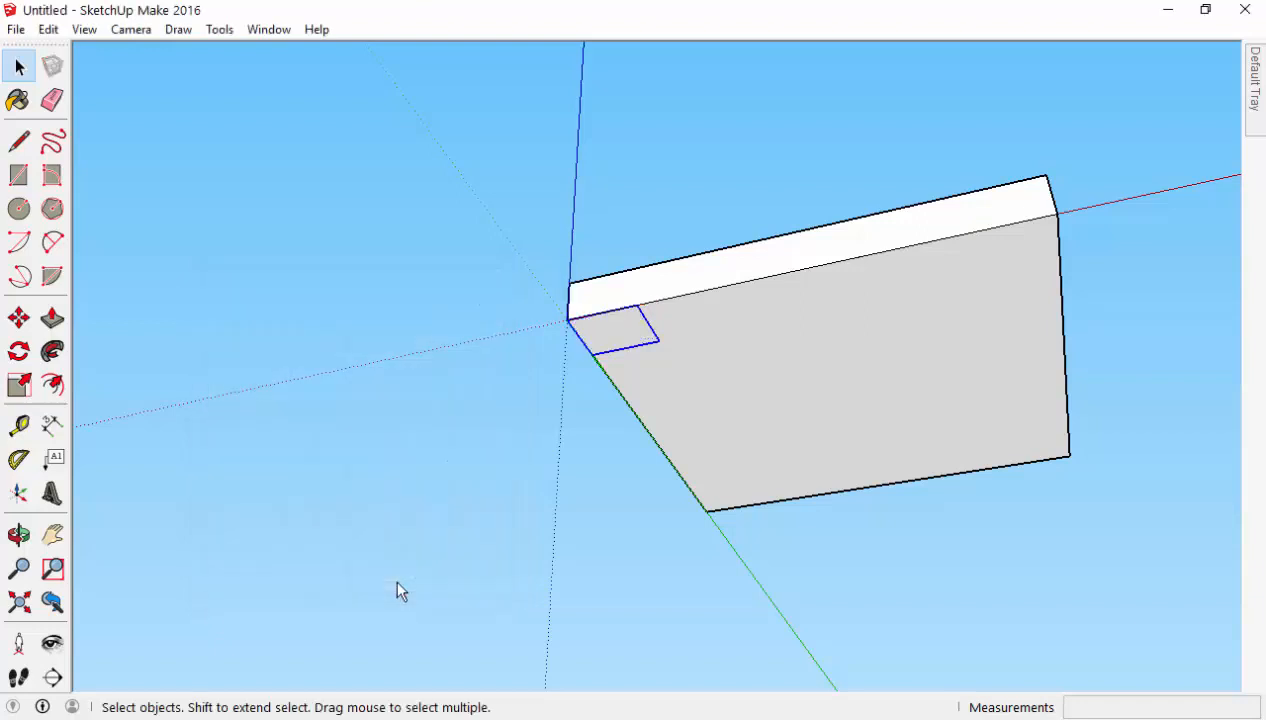
Copy the "leg" square from the origin corner along the green axis to the adjacent corner of the slab's underside.
{"action": "left_click", "coordinate": [19, 317]}
{"action": "scroll", "coordinate": [625, 326], "scroll_direction": "up", "scroll_amount": 2}
{"action": "scroll", "coordinate": [625, 326], "scroll_direction": "down", "scroll_amount": 3}
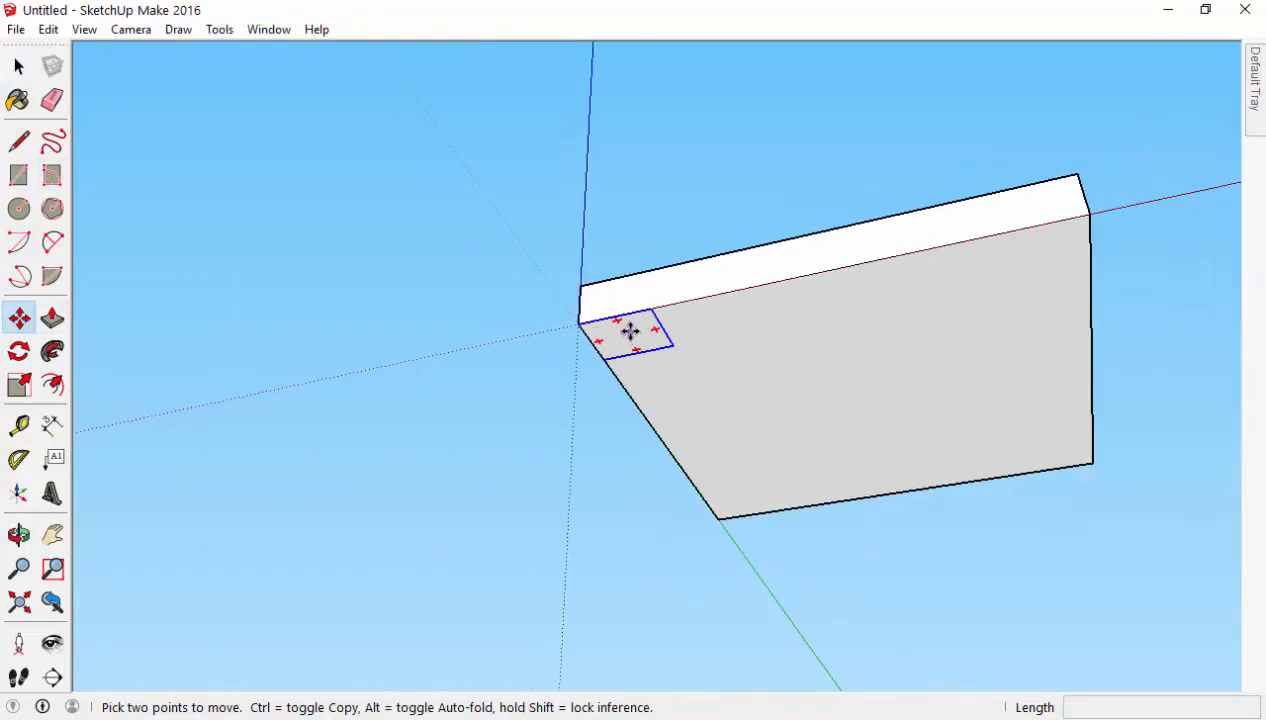
{"action": "middle_click_drag", "start_coordinate": [630, 331], "coordinate": [715, 339]}
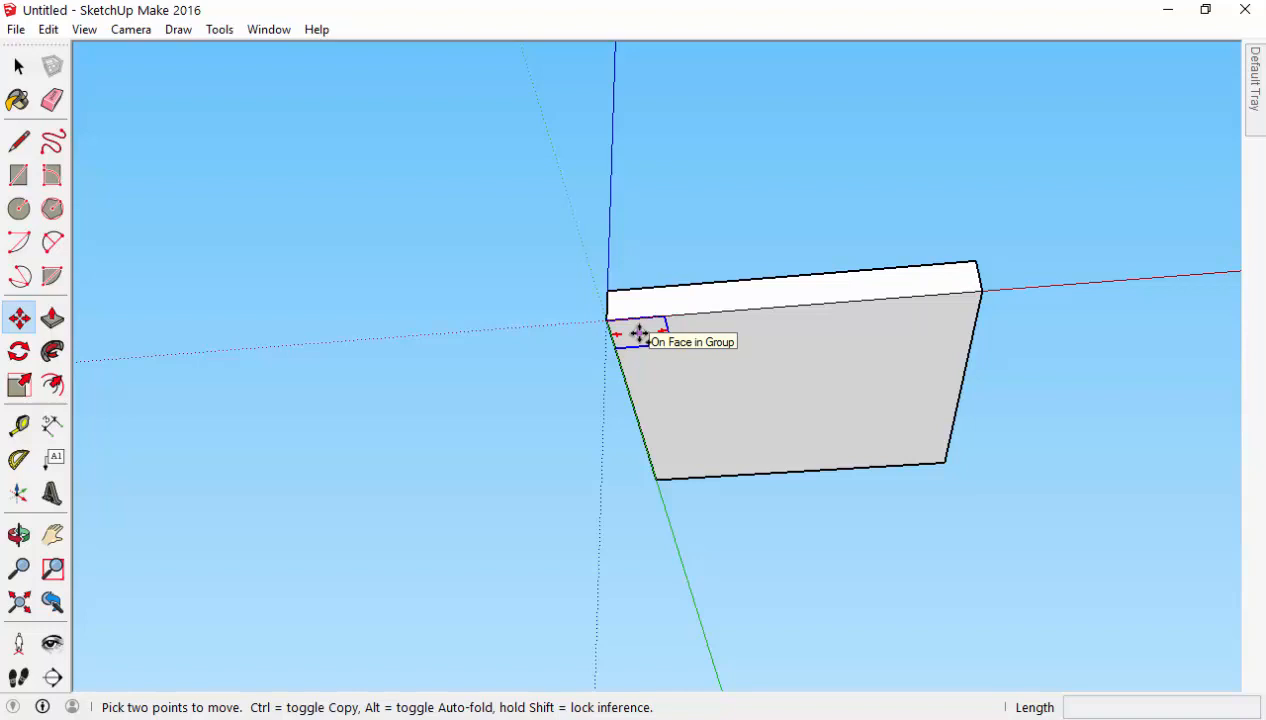
{"action": "scroll", "coordinate": [632, 334], "scroll_direction": "up", "scroll_amount": 4}
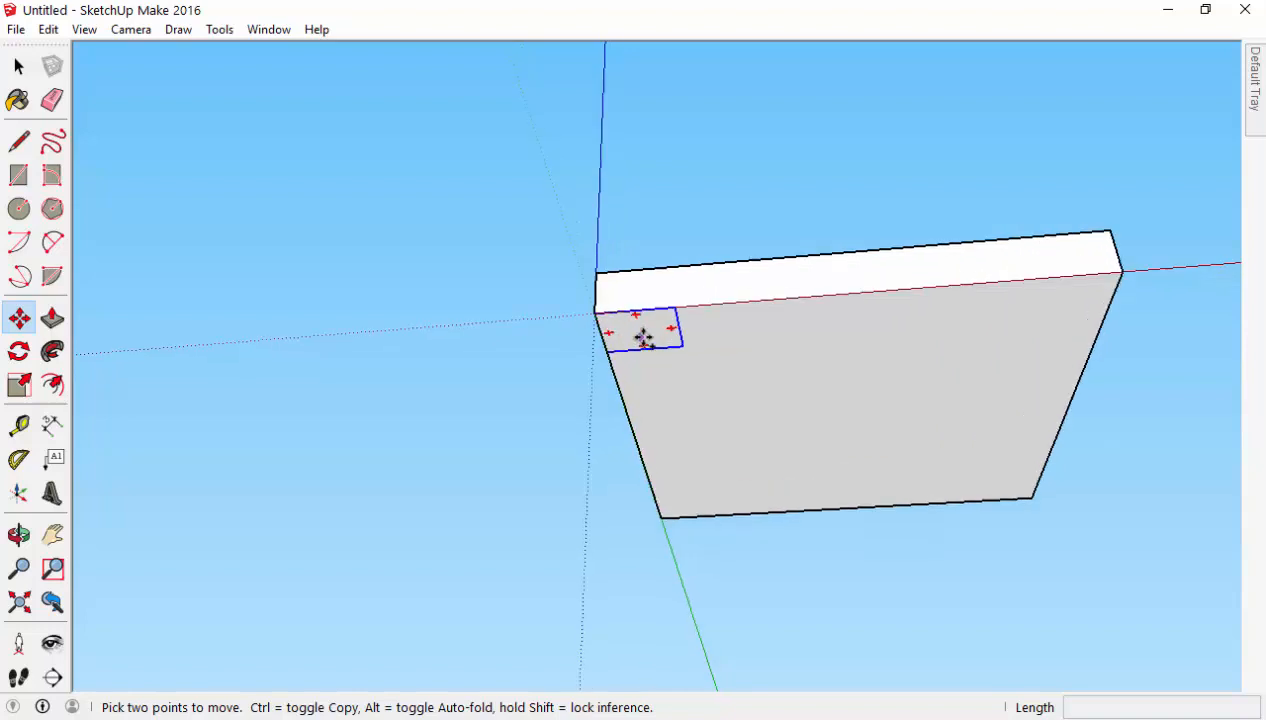
{"action": "scroll", "coordinate": [641, 325], "scroll_direction": "down", "scroll_amount": 2}
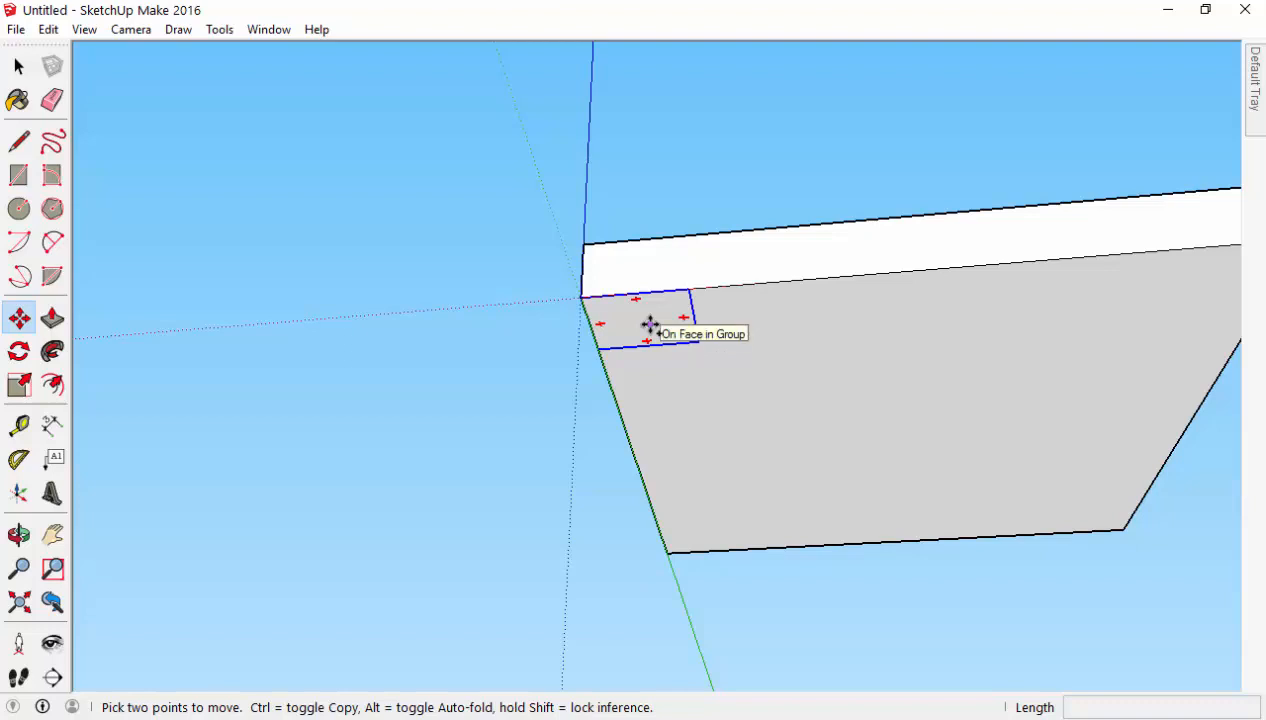
{"action": "key", "text": "ctrl"}
{"action": "left_click", "coordinate": [650, 320]}
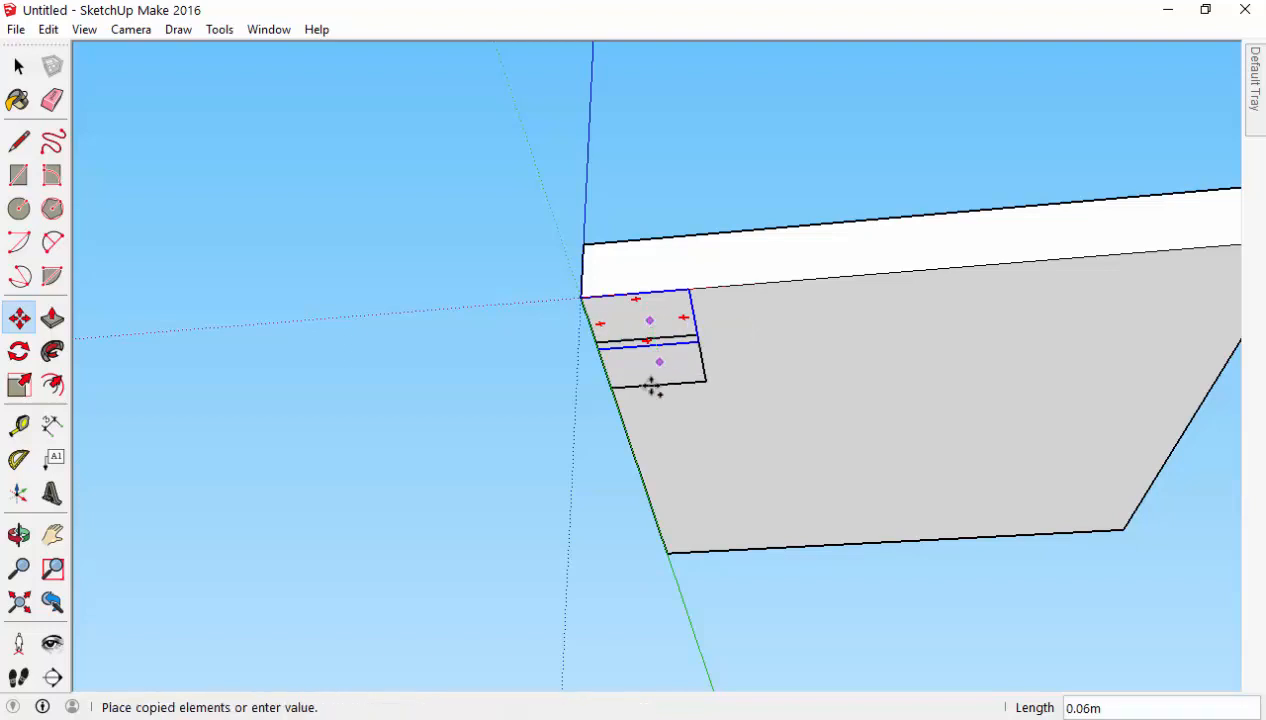
{"action": "scroll", "coordinate": [705, 520], "scroll_direction": "up", "scroll_amount": 3}
{"action": "scroll", "coordinate": [718, 568], "scroll_direction": "down", "scroll_amount": 2}
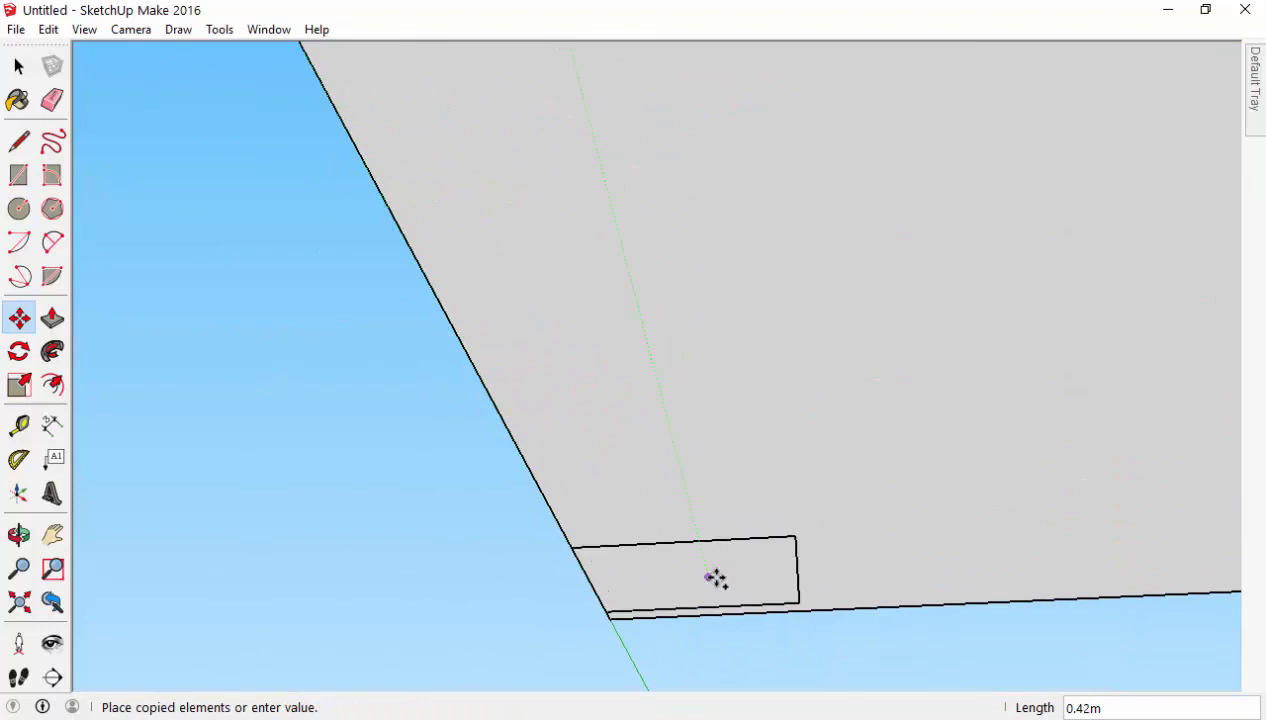
{"action": "left_click", "coordinate": [715, 580]}
{"action": "scroll", "coordinate": [729, 545], "scroll_direction": "down", "scroll_amount": 5}
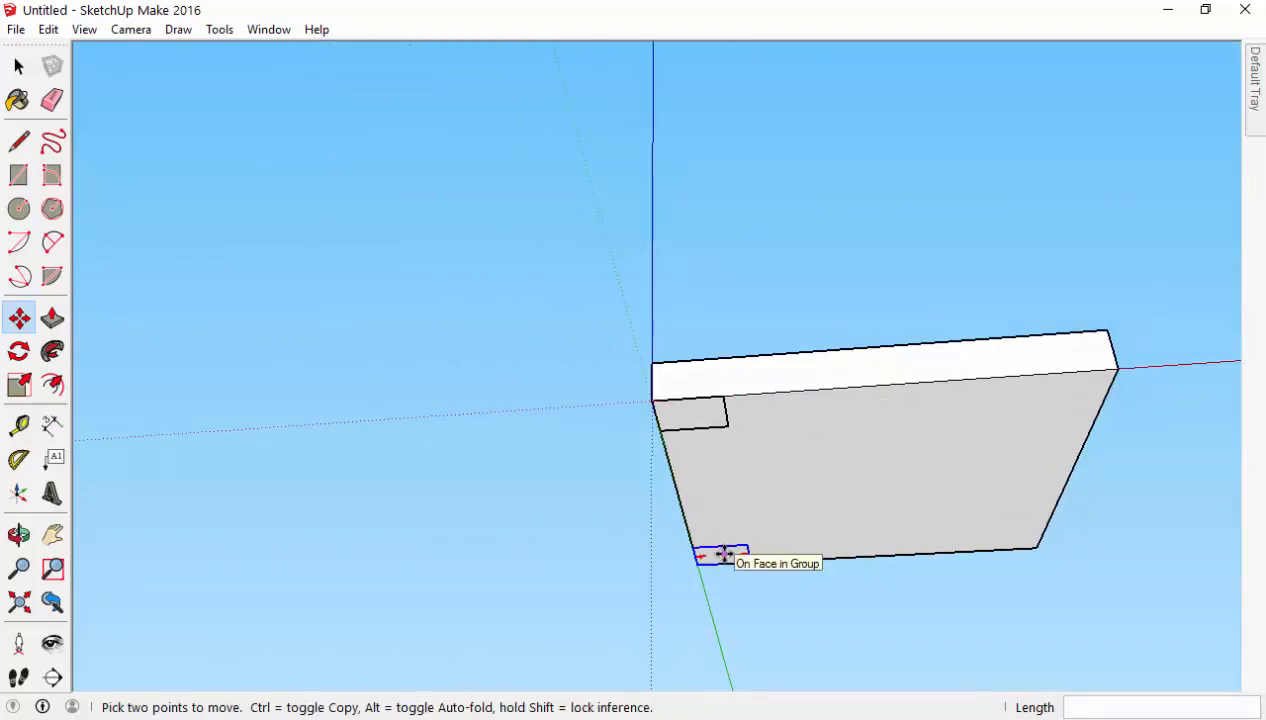
Copy the new leg square about 0.42 m along the red axis, and that copy about 0.43 m along the green axis, filling the remaining corners.
{"action": "left_click", "coordinate": [735, 551]}
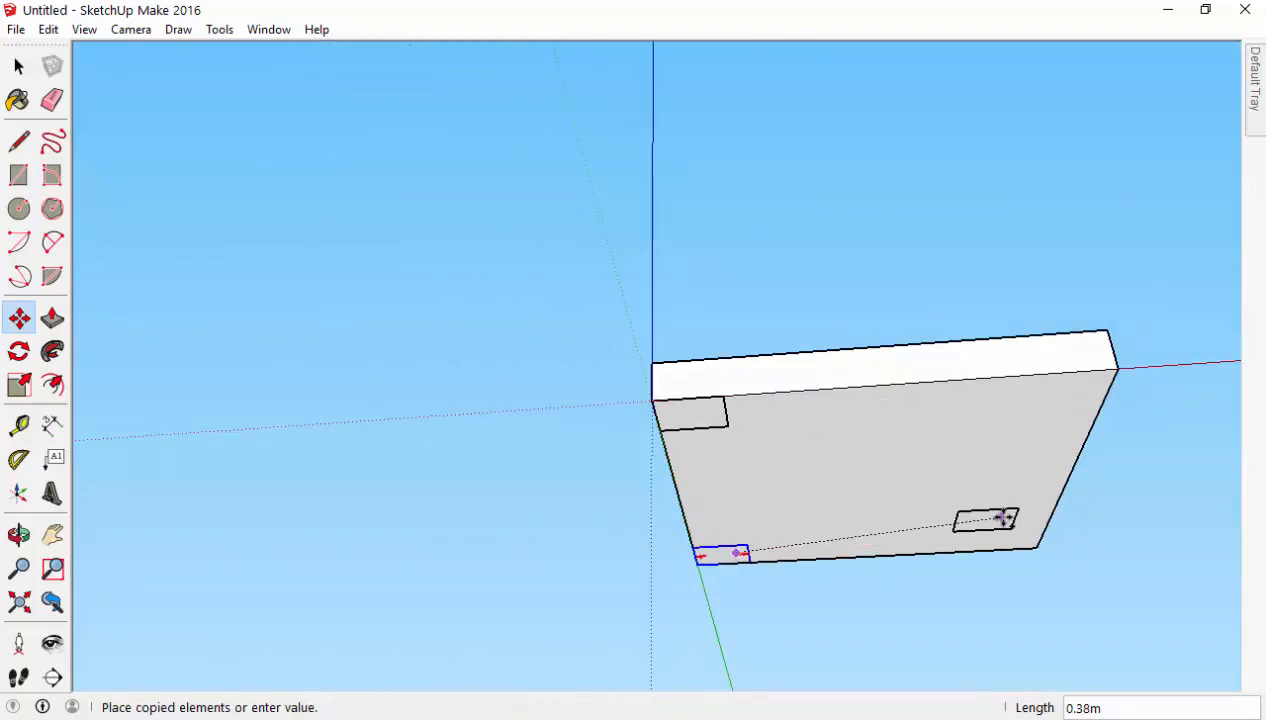
{"action": "scroll", "coordinate": [1021, 538], "scroll_direction": "up", "scroll_amount": 3}
{"action": "left_click", "coordinate": [1020, 537]}
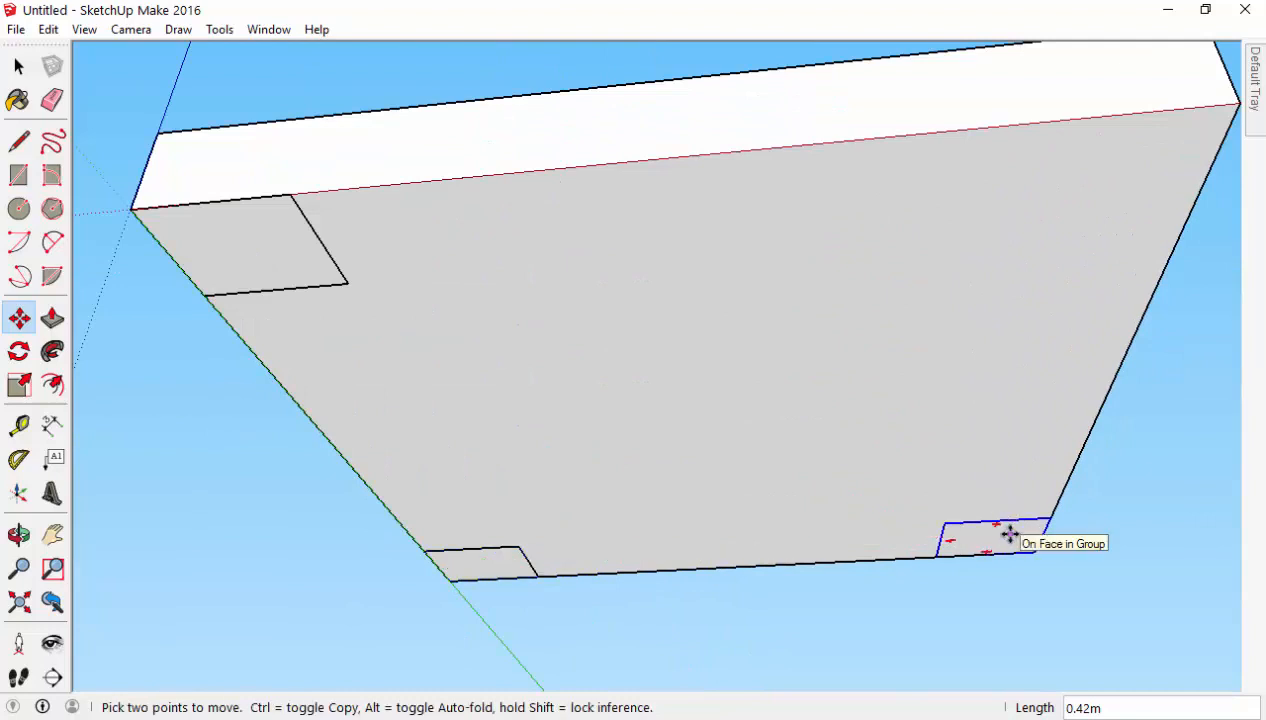
{"action": "scroll", "coordinate": [1010, 535], "scroll_direction": "up", "scroll_amount": 2}
{"action": "scroll", "coordinate": [992, 441], "scroll_direction": "down", "scroll_amount": 5}
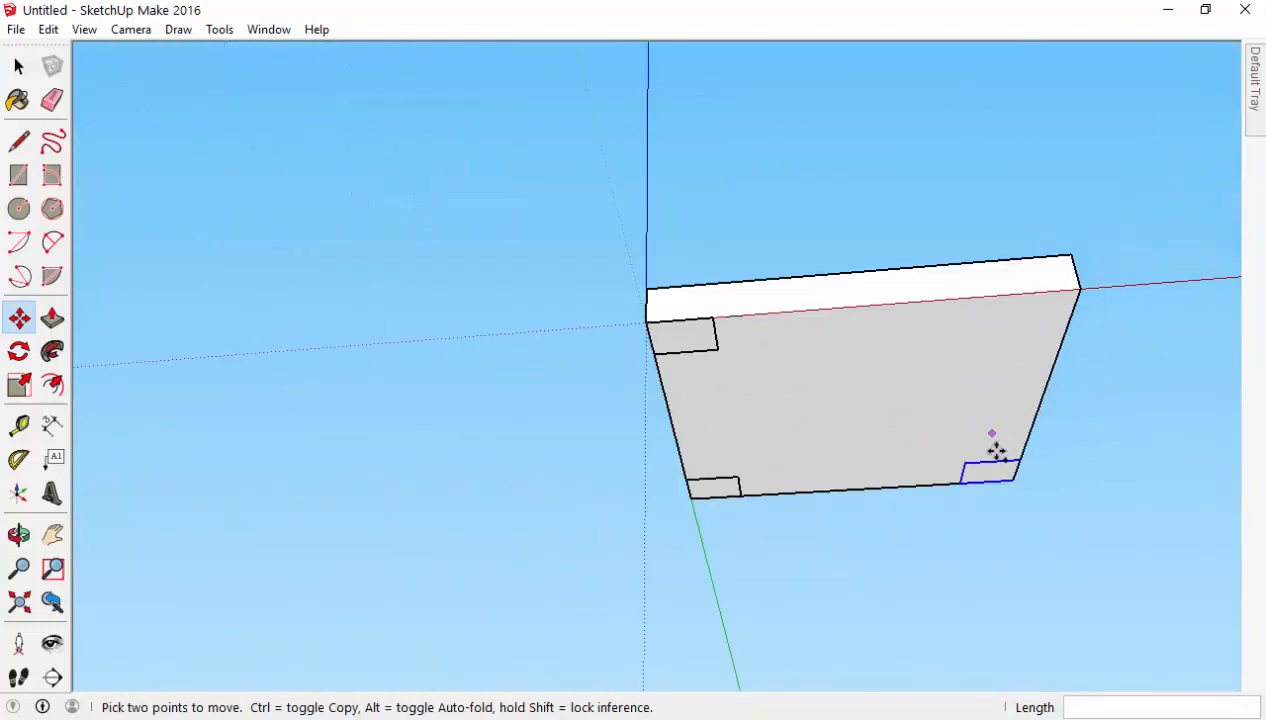
{"action": "left_click", "coordinate": [994, 473]}
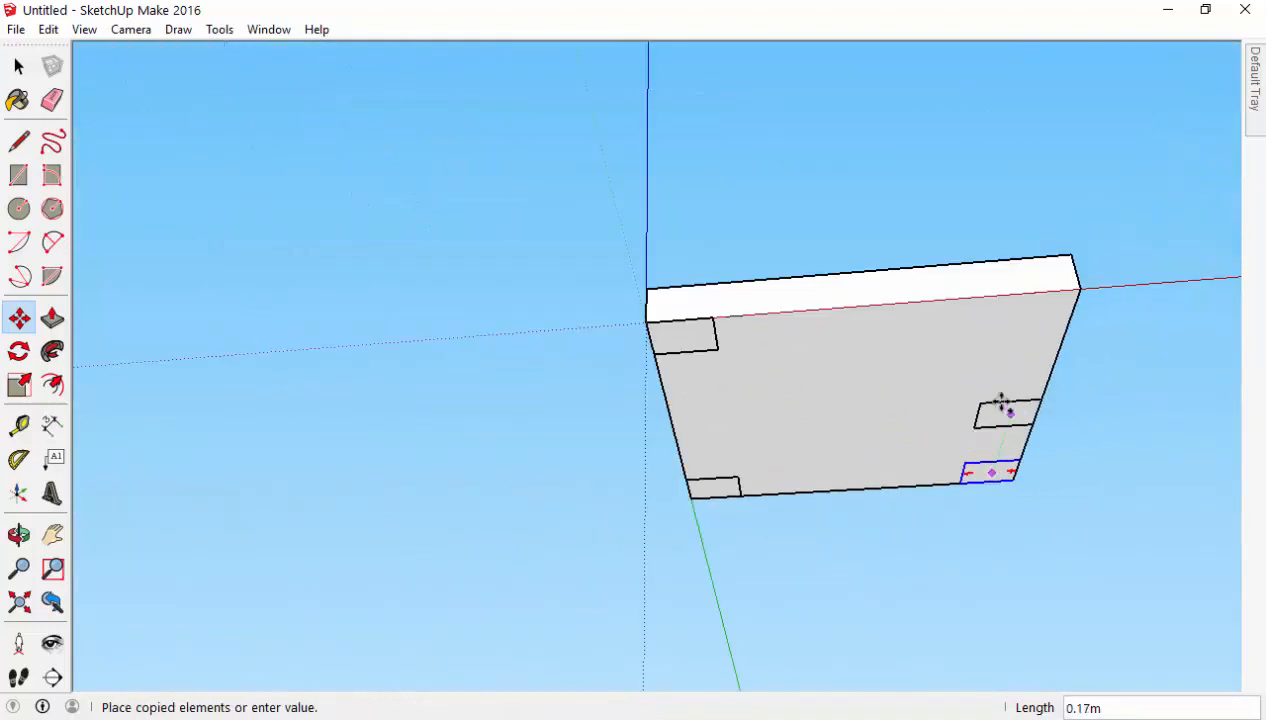
{"action": "left_click", "coordinate": [1037, 310]}
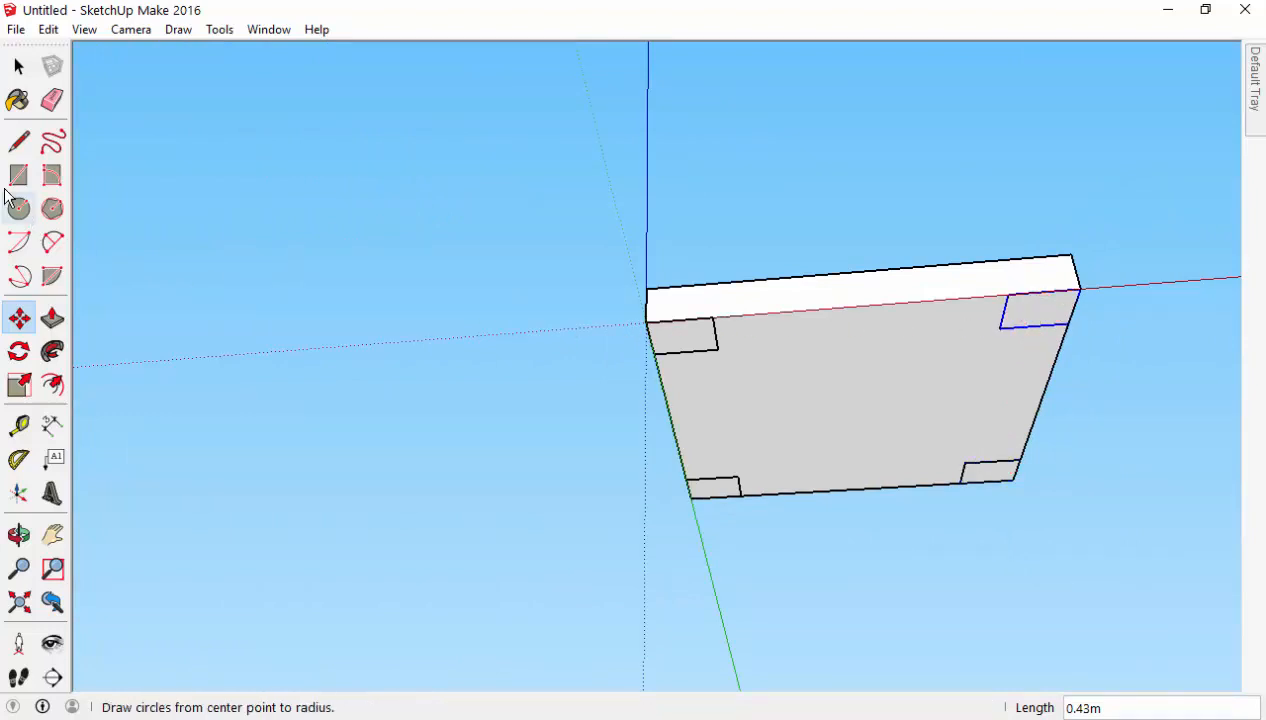
{"action": "left_click", "coordinate": [19, 66]}
{"action": "middle_click_drag", "start_coordinate": [797, 221], "coordinate": [735, 274]}
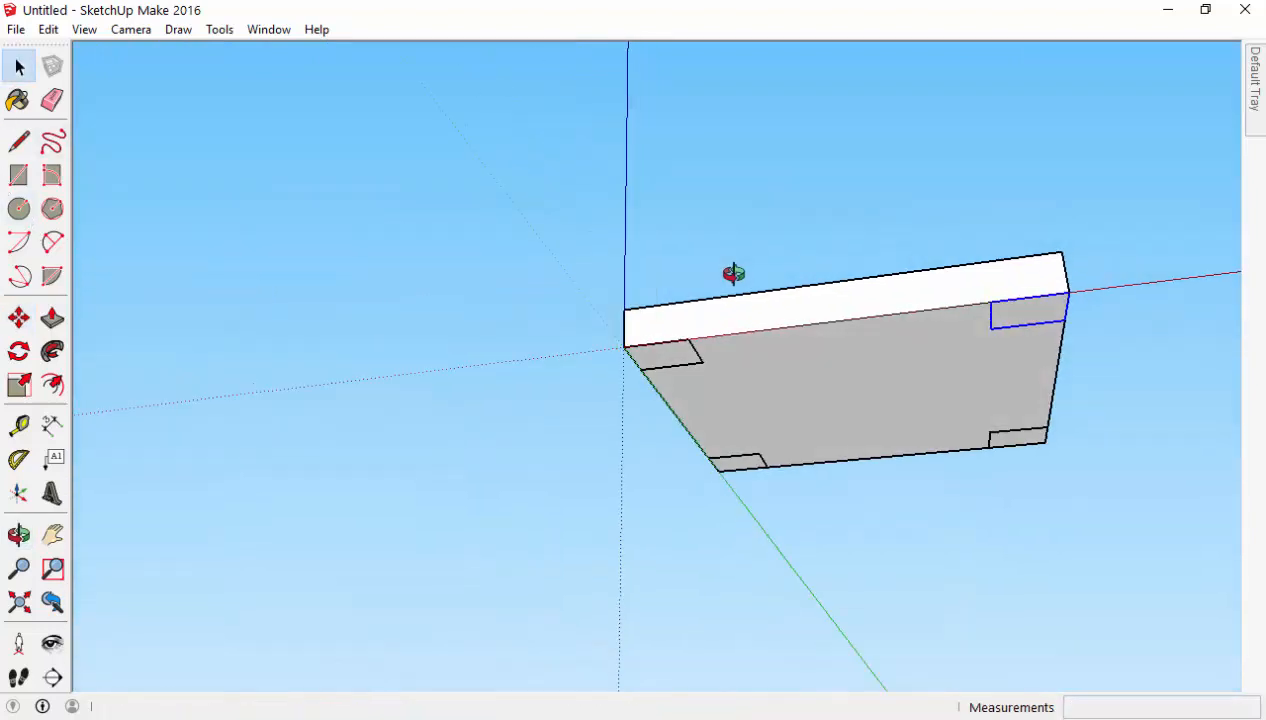
{"action": "scroll", "coordinate": [1037, 283], "scroll_direction": "up", "scroll_amount": 4}
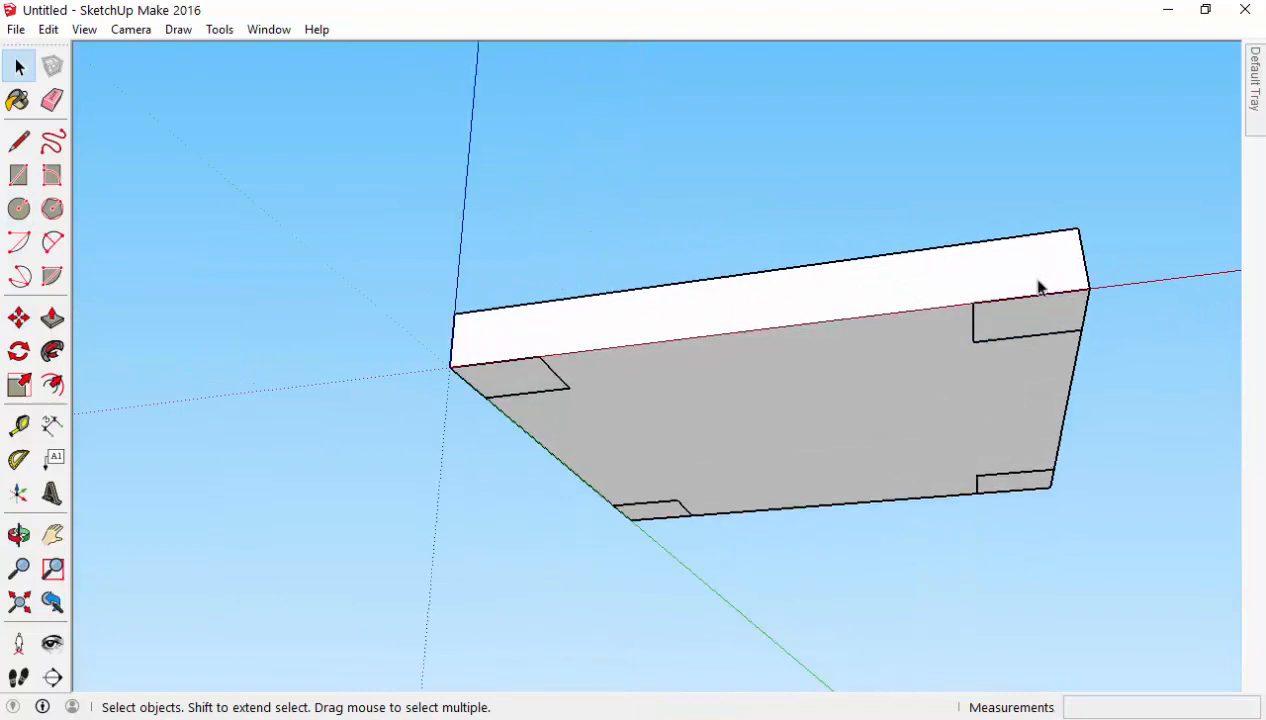
{"action": "scroll", "coordinate": [1010, 298], "scroll_direction": "down", "scroll_amount": 2}
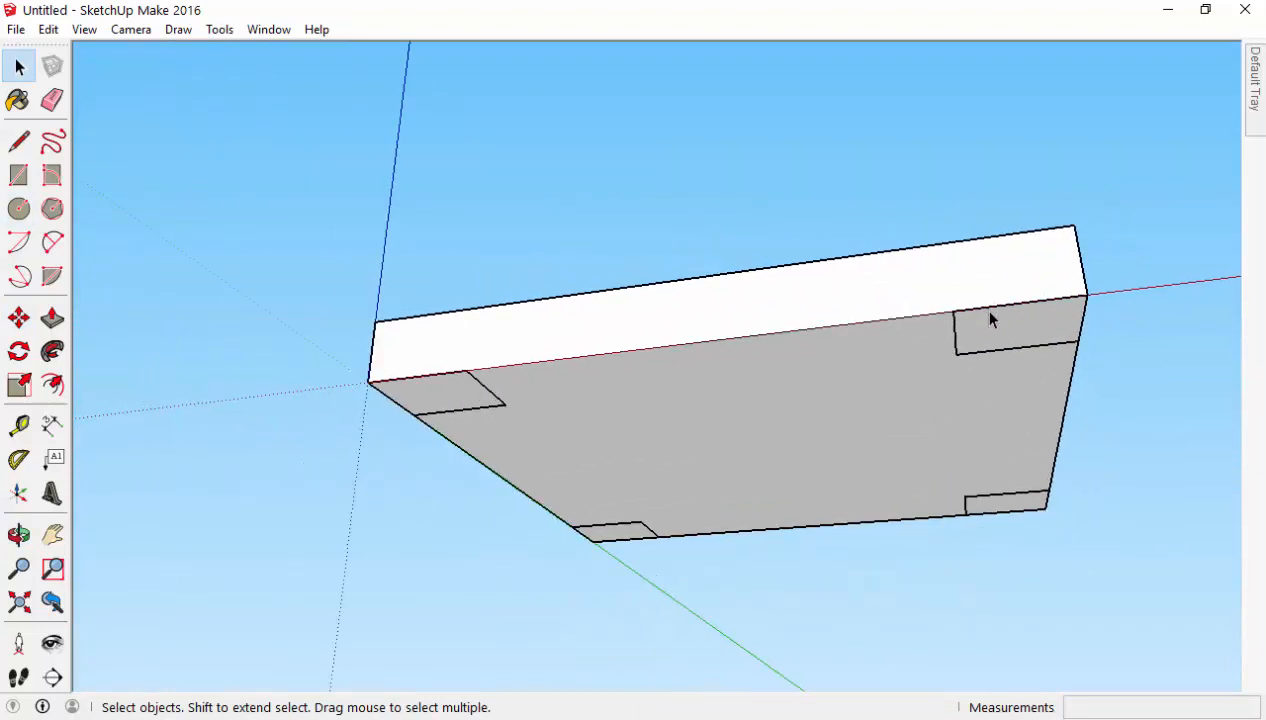
{"action": "double_click", "coordinate": [1038, 337]}
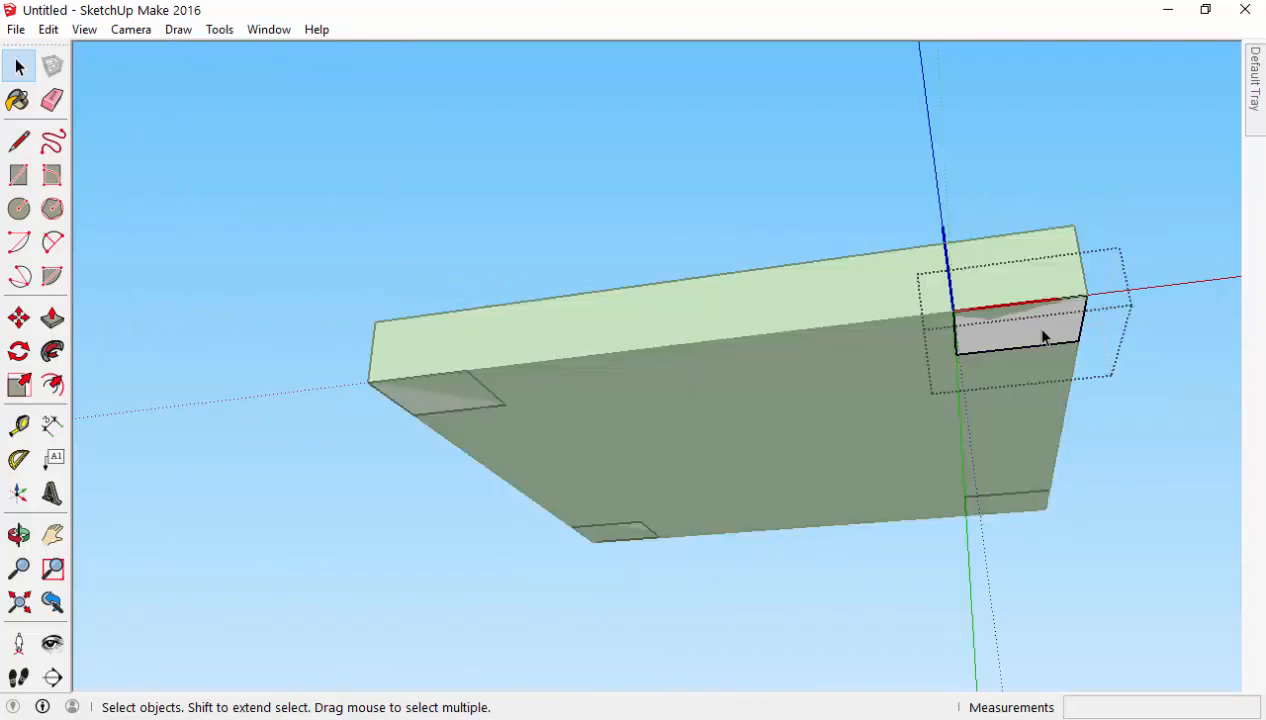
{"action": "left_click", "coordinate": [52, 318]}
{"action": "left_click_drag", "start_coordinate": [1034, 333], "coordinate": [1053, 421]}
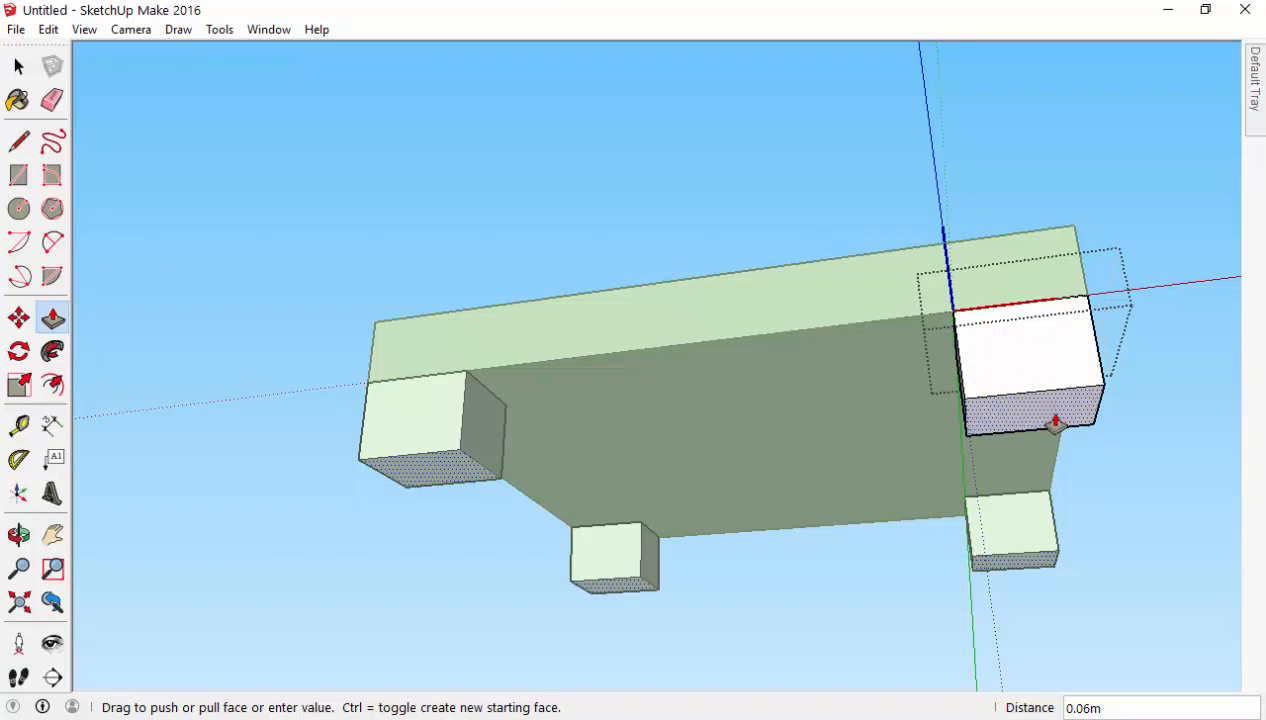
{"action": "key", "text": "Escape"}
{"action": "left_click", "coordinate": [22, 68]}
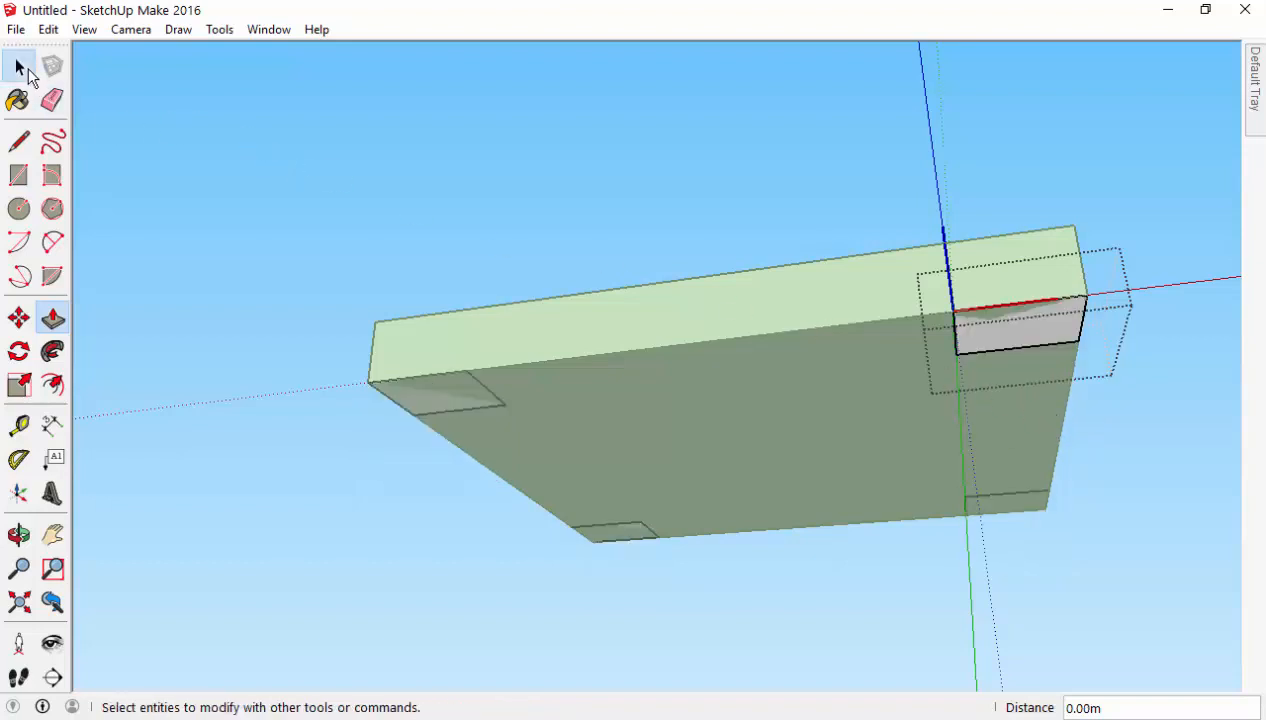
{"action": "left_click", "coordinate": [843, 219]}
Open the leg component on the red axis opposite the origin and push/pull its square downward into a full-length leg.
{"action": "scroll", "coordinate": [845, 224], "scroll_direction": "down", "scroll_amount": 4}
{"action": "middle_click_drag", "start_coordinate": [902, 340], "coordinate": [945, 395]}
{"action": "double_click", "coordinate": [949, 331]}
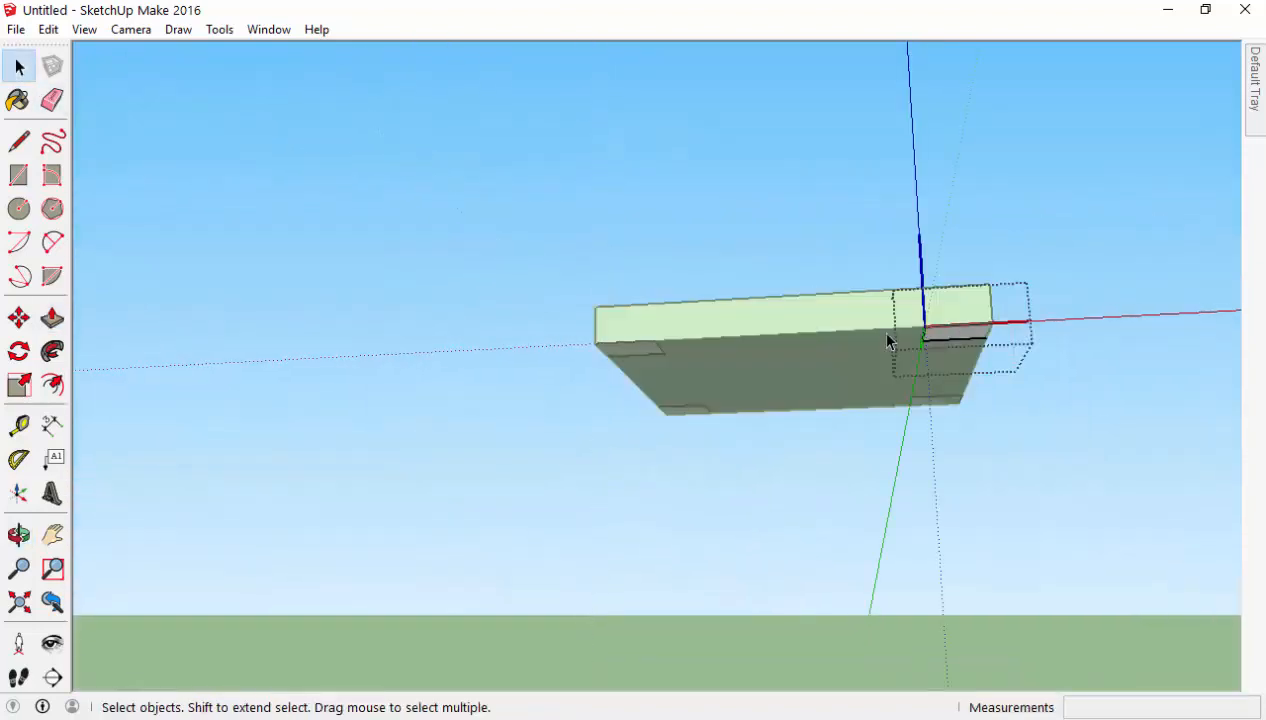
{"action": "left_click", "coordinate": [52, 318]}
{"action": "middle_click_drag", "start_coordinate": [684, 404], "coordinate": [831, 327]}
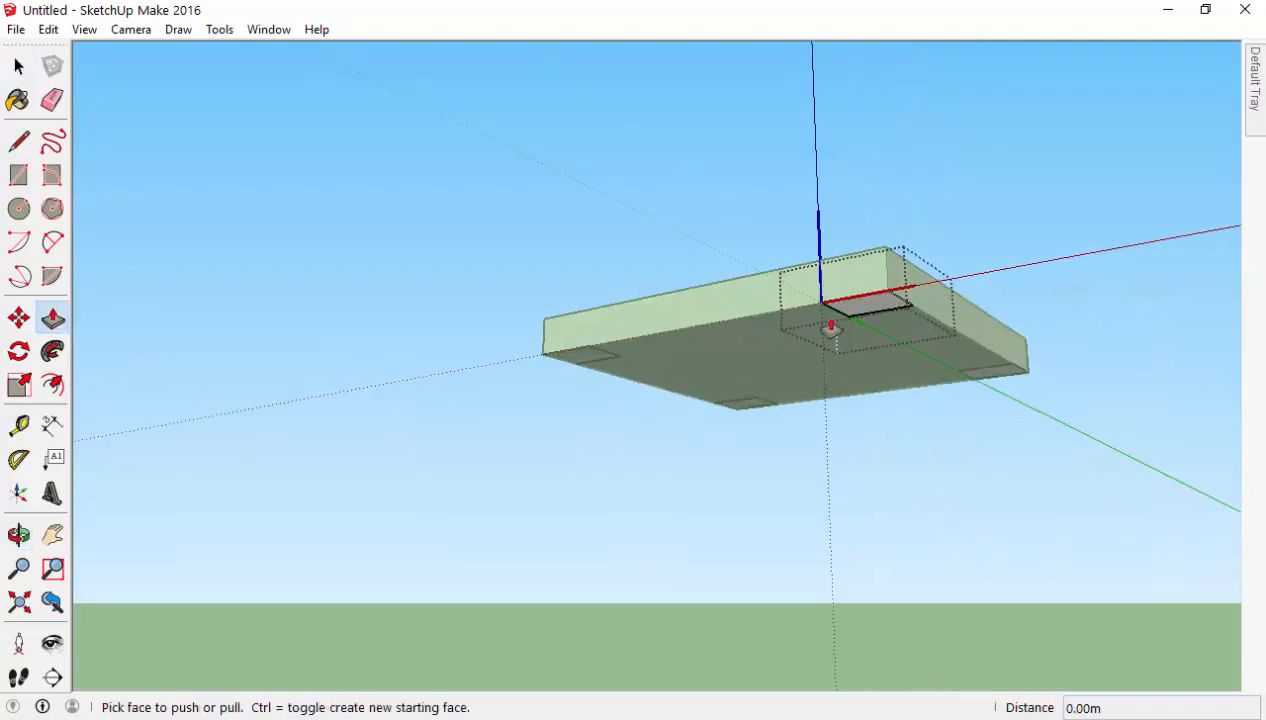
{"action": "left_click", "coordinate": [842, 312]}
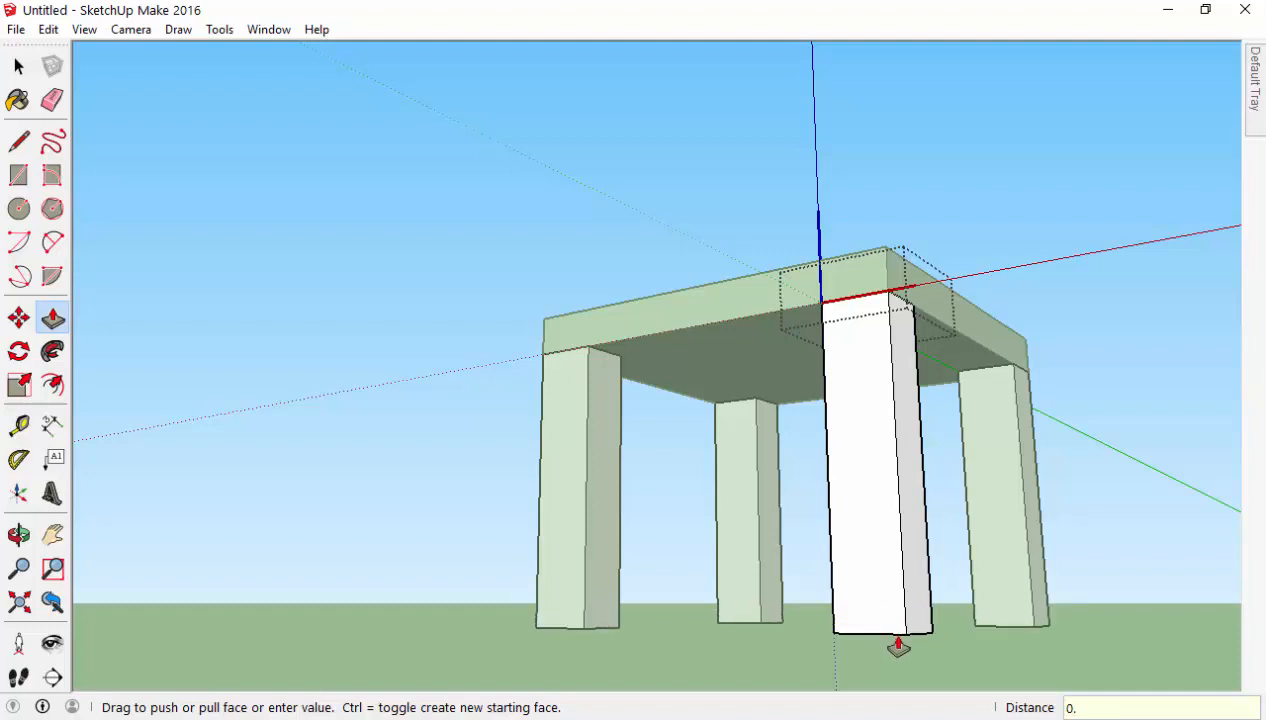
{"action": "key", "text": "Return"}
Examine the table and its four legs from above and below, and close the leg component.
{"action": "middle_click_drag", "start_coordinate": [720, 461], "coordinate": [1060, 545]}
{"action": "middle_click_drag", "start_coordinate": [677, 534], "coordinate": [810, 320]}
{"action": "middle_click_drag", "start_coordinate": [714, 312], "coordinate": [735, 367]}
{"action": "left_click", "coordinate": [18, 66]}
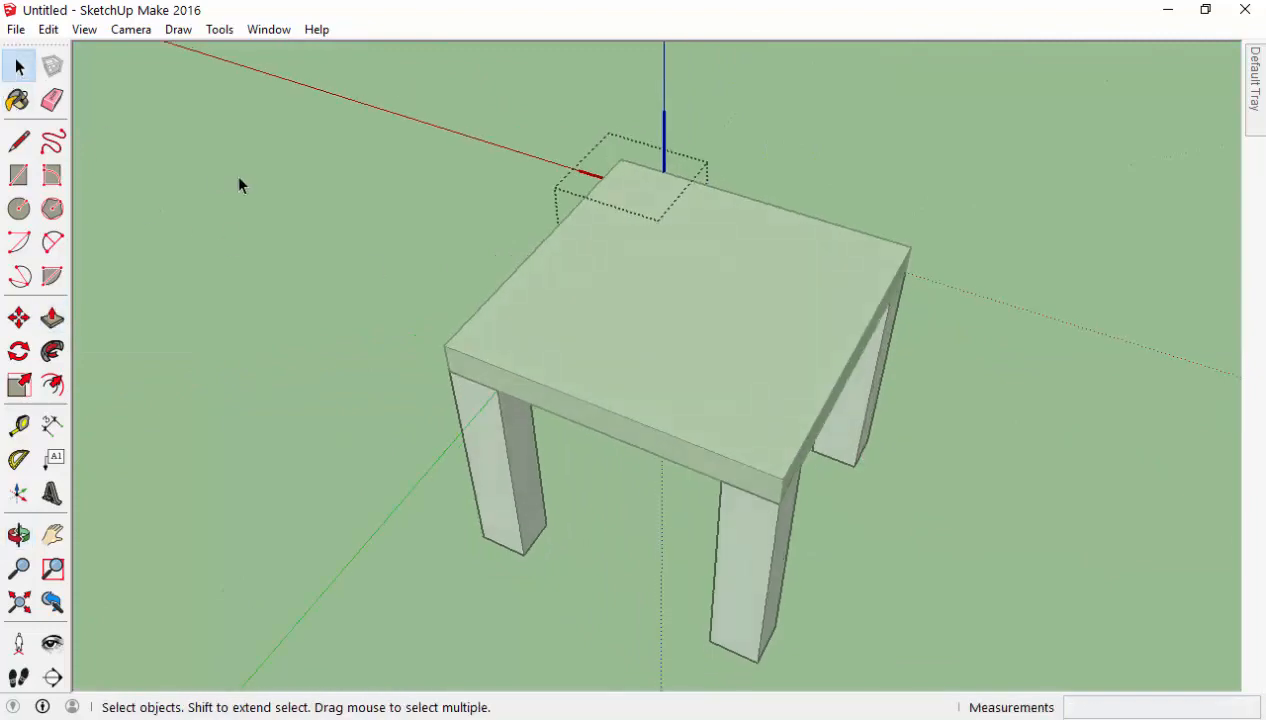
{"action": "mouse_move", "coordinate": [235, 174]}
{"action": "middle_mouse_down"}
{"action": "mouse_move", "coordinate": [573, 148]}
{"action": "mouse_move", "coordinate": [698, 280]}
{"action": "mouse_move", "coordinate": [692, 362]}
{"action": "mouse_move", "coordinate": [769, 480]}
{"action": "mouse_move", "coordinate": [644, 362]}
{"action": "middle_mouse_up"}
{"action": "left_click", "coordinate": [781, 515]}
{"action": "double_click", "coordinate": [781, 515]}
{"action": "scroll", "coordinate": [704, 254], "scroll_direction": "up", "scroll_amount": 5}
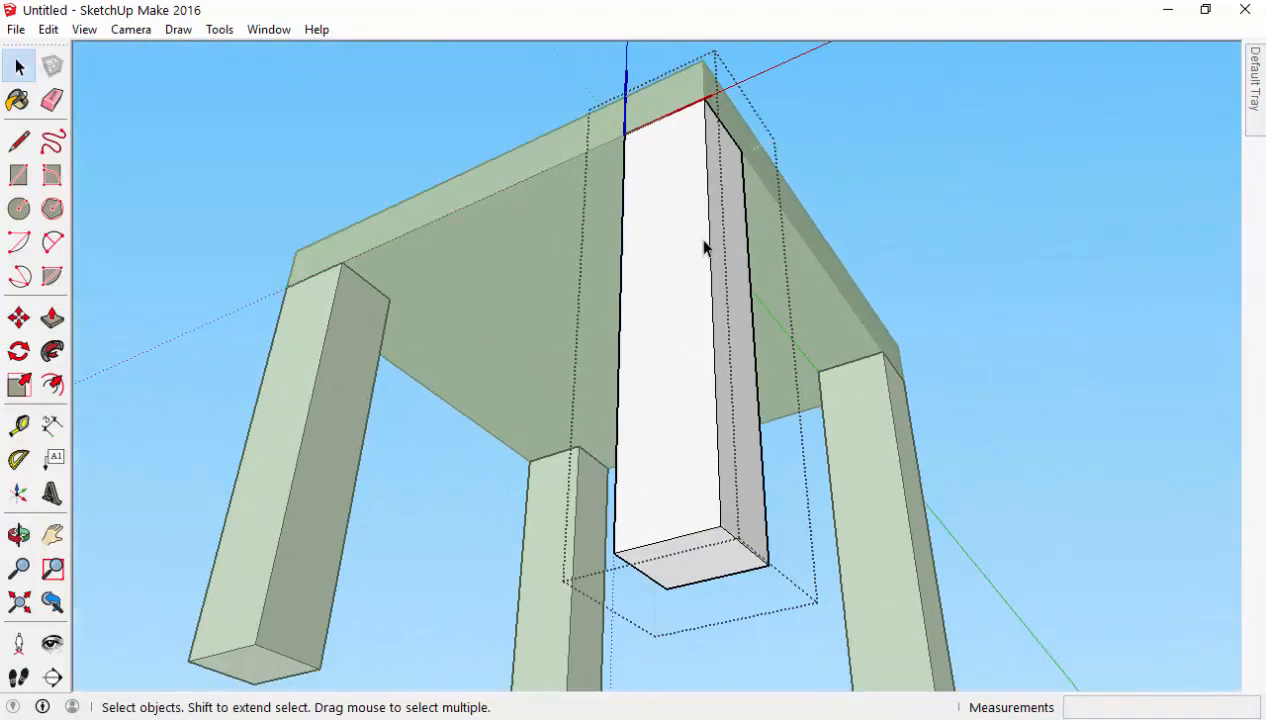
{"action": "left_click", "coordinate": [930, 167]}
{"action": "scroll", "coordinate": [932, 163], "scroll_direction": "down", "scroll_amount": 3}
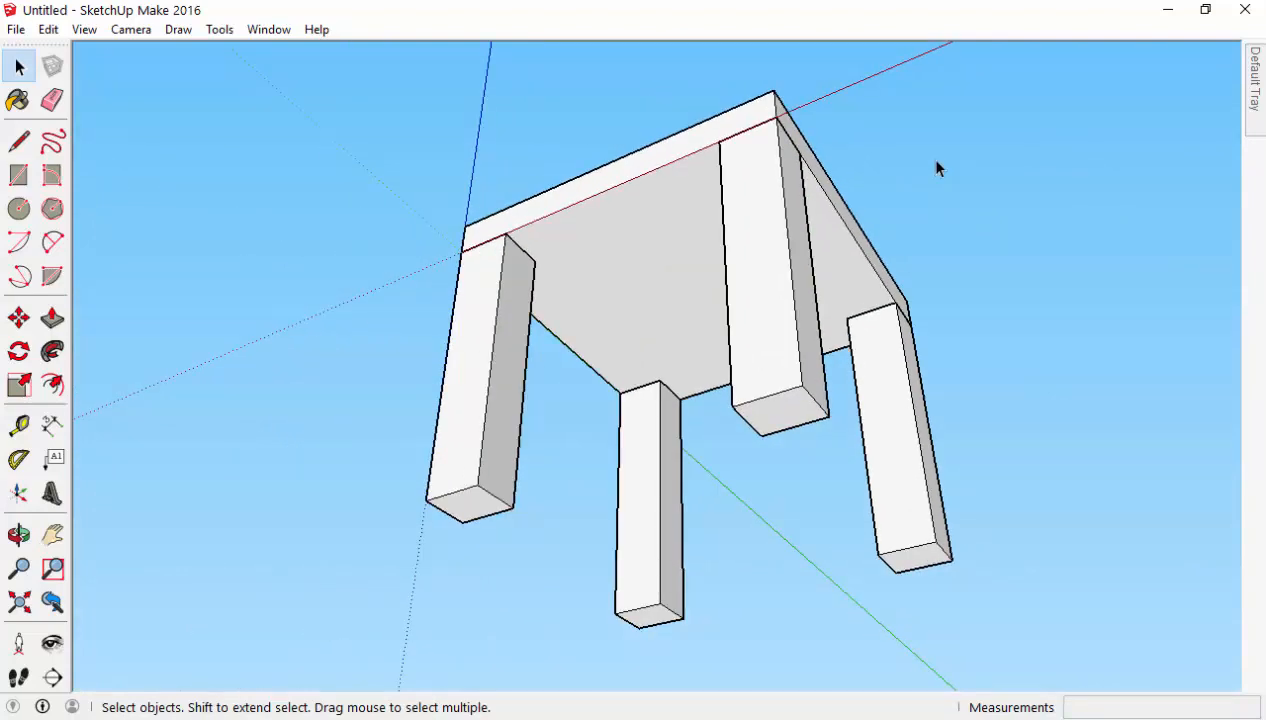
Draw a vertical line up from the bottom edge of the front leg opposite the origin, without opening its component.
{"action": "middle_click_drag", "start_coordinate": [938, 260], "coordinate": [838, 352]}
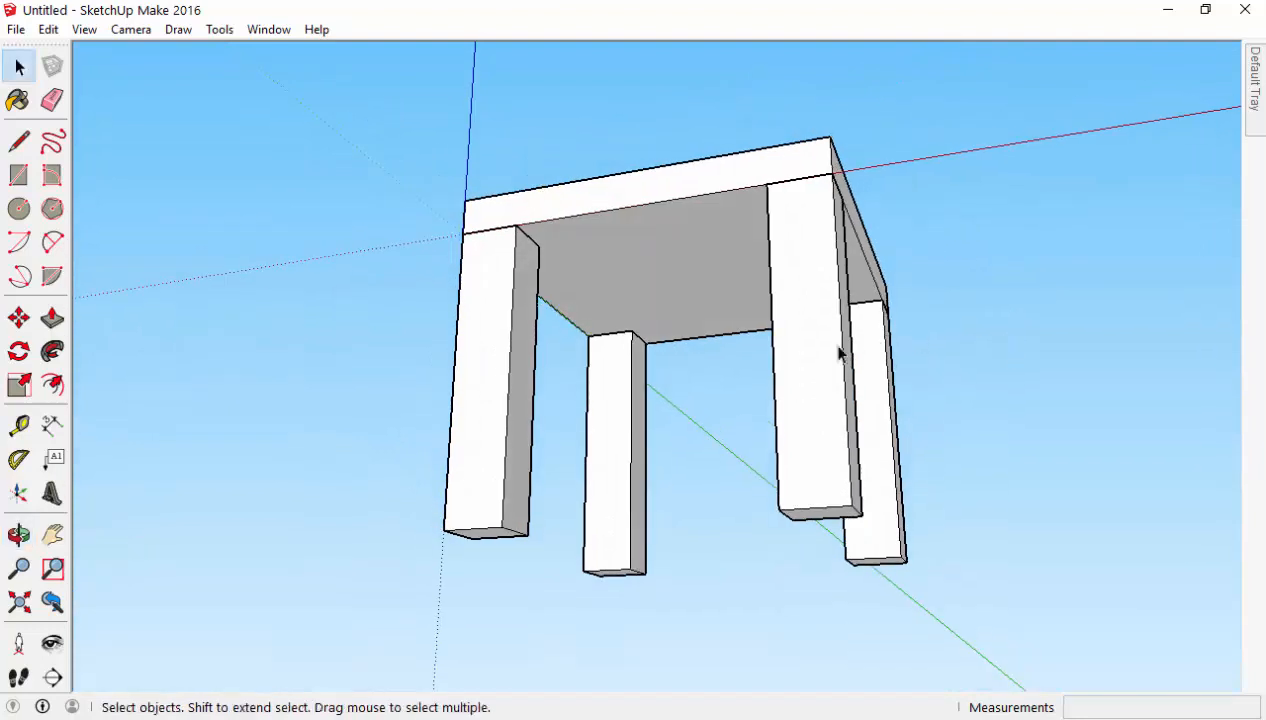
{"action": "left_click", "coordinate": [19, 141]}
{"action": "left_click", "coordinate": [811, 509]}
{"action": "left_click", "coordinate": [811, 427]}
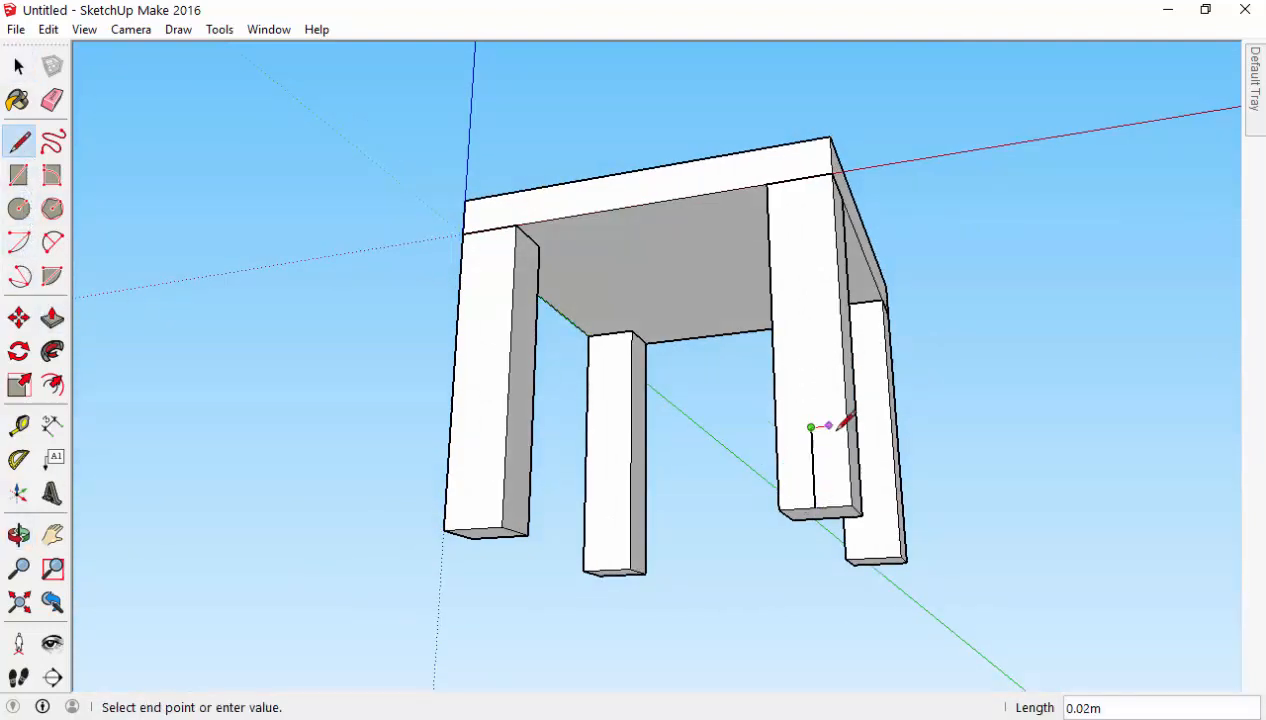
{"action": "key", "text": "Escape"}
{"action": "middle_click_drag", "start_coordinate": [828, 436], "coordinate": [745, 490]}
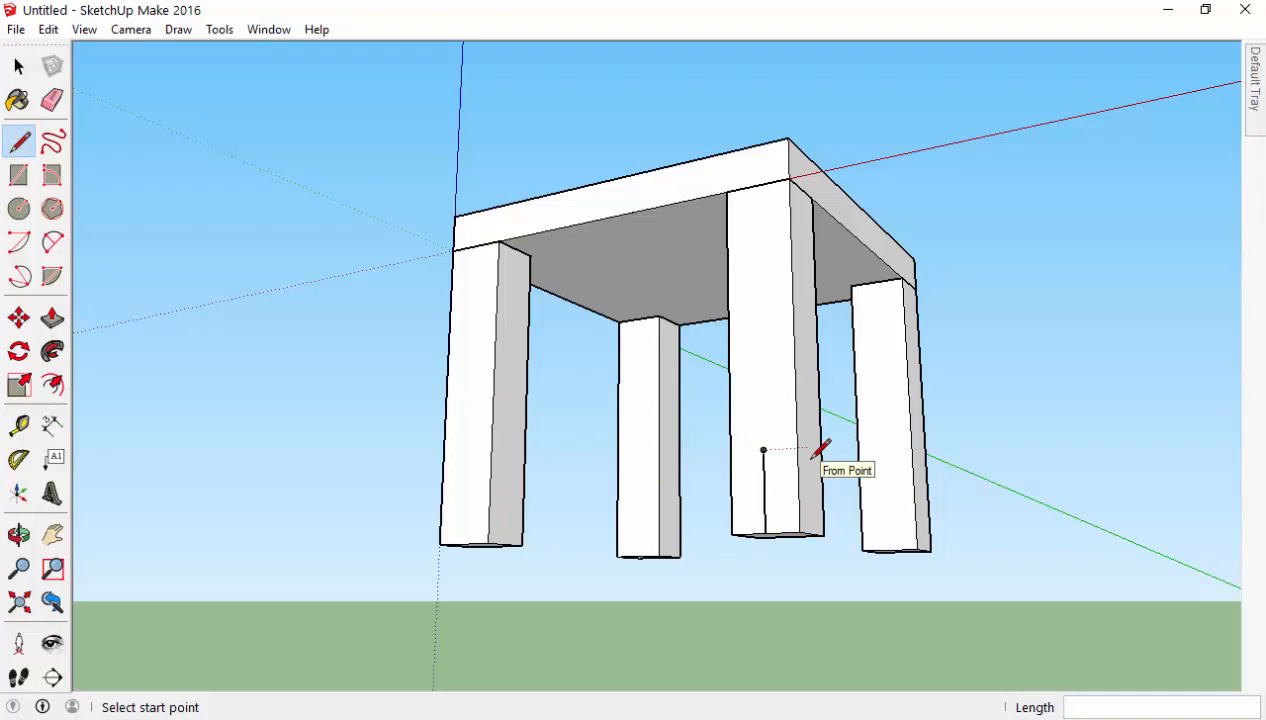
Open that leg component and draw a slanted line about 0.09 m long on its front face.
{"action": "left_click", "coordinate": [18, 66]}
{"action": "double_click", "coordinate": [741, 360]}
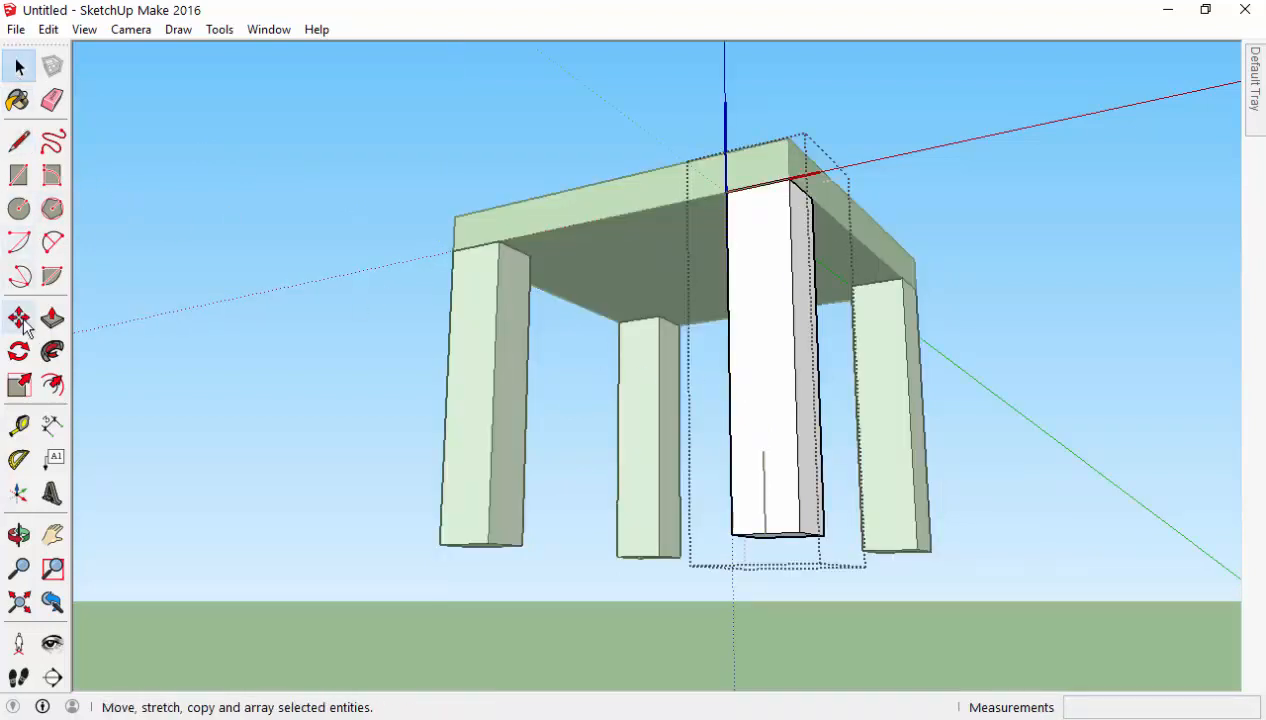
{"action": "left_click", "coordinate": [18, 141]}
{"action": "left_click", "coordinate": [761, 407]}
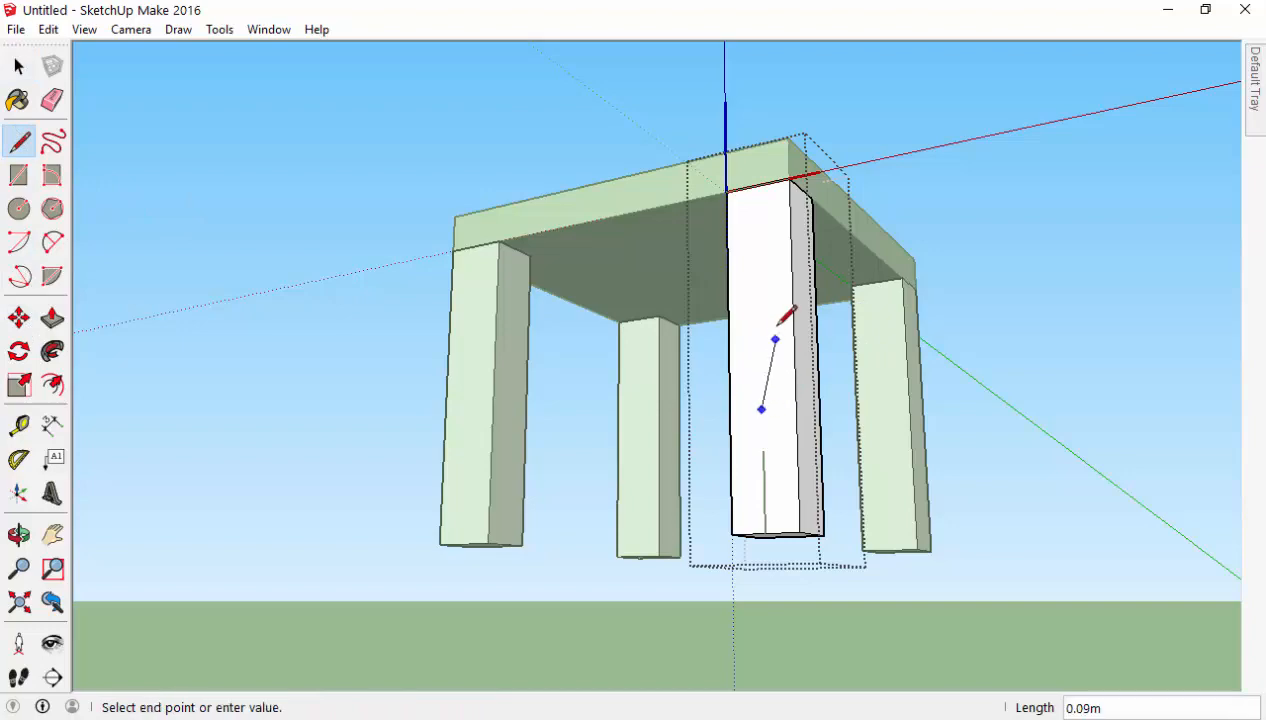
{"action": "left_click", "coordinate": [775, 333]}
{"action": "middle_click_drag", "start_coordinate": [920, 457], "coordinate": [950, 444]}
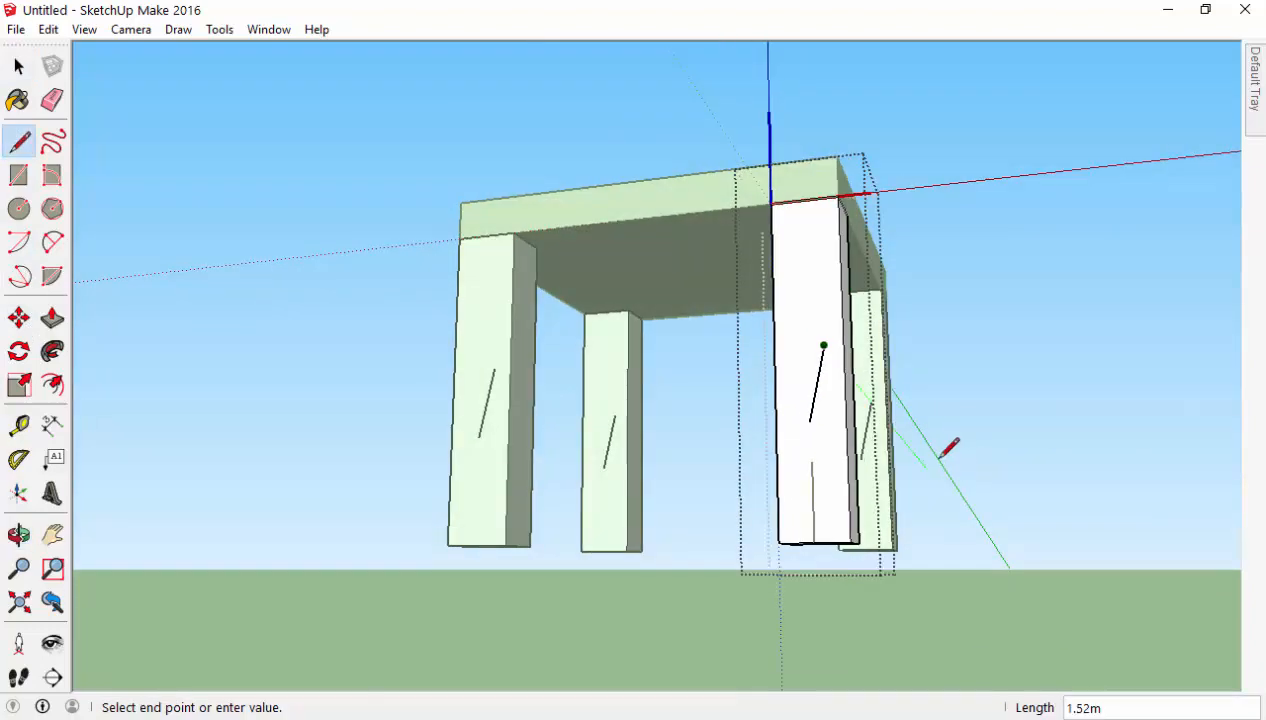
{"action": "key", "text": "Escape"}
Undo the slanted line inside the leg component and the vertical line drawn outside it.
{"action": "scroll", "coordinate": [924, 283], "scroll_direction": "up", "scroll_amount": 4}
{"action": "scroll", "coordinate": [783, 387], "scroll_direction": "down", "scroll_amount": 3}
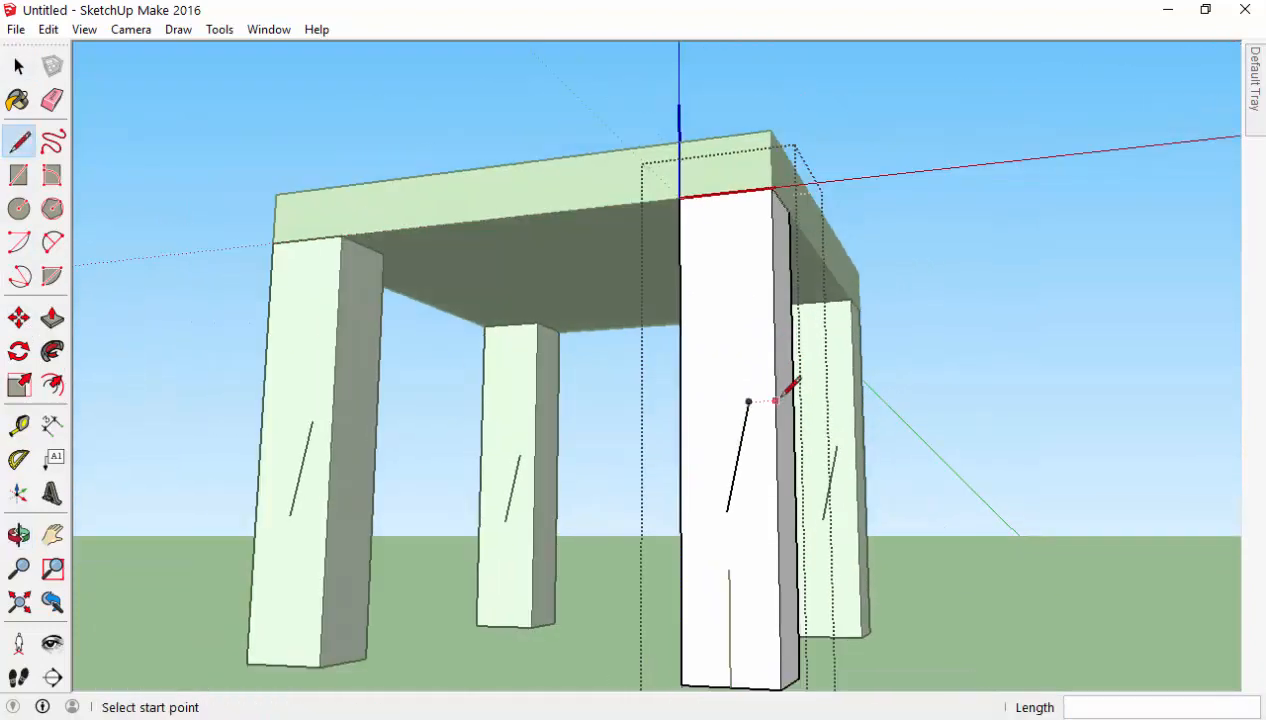
{"action": "scroll", "coordinate": [780, 438], "scroll_direction": "down", "scroll_amount": 3}
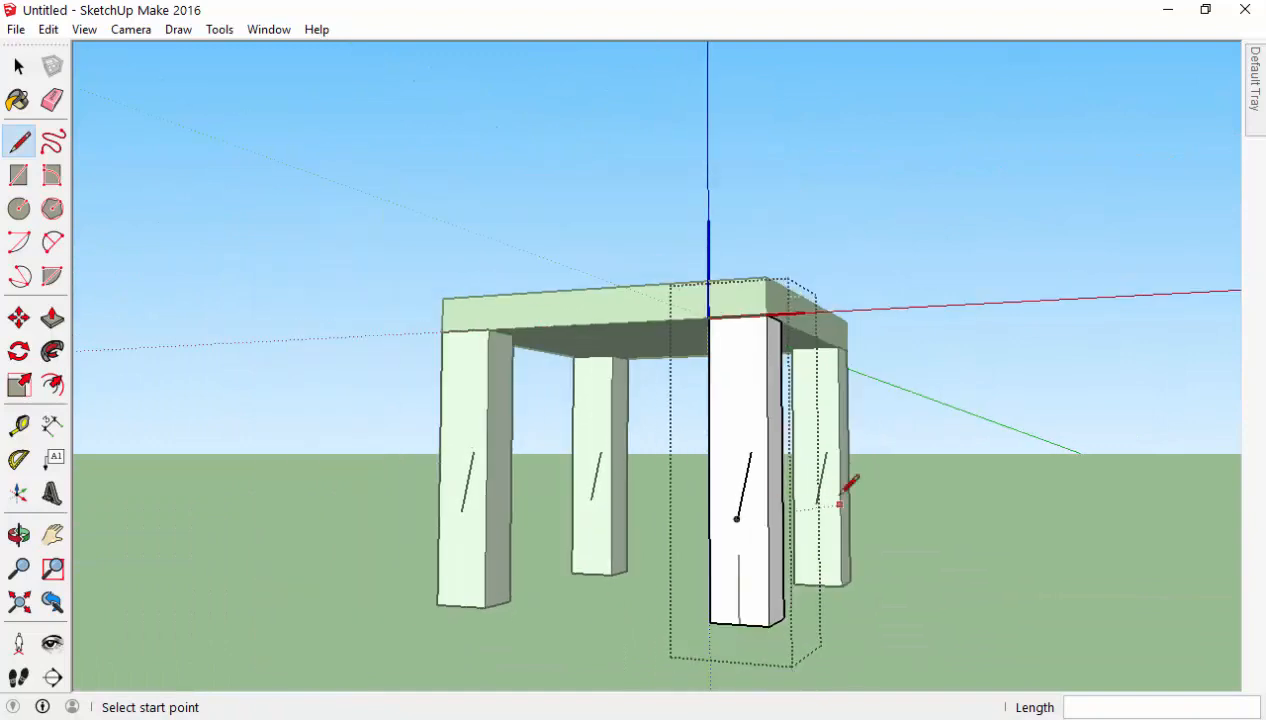
{"action": "scroll", "coordinate": [790, 537], "scroll_direction": "up", "scroll_amount": 3}
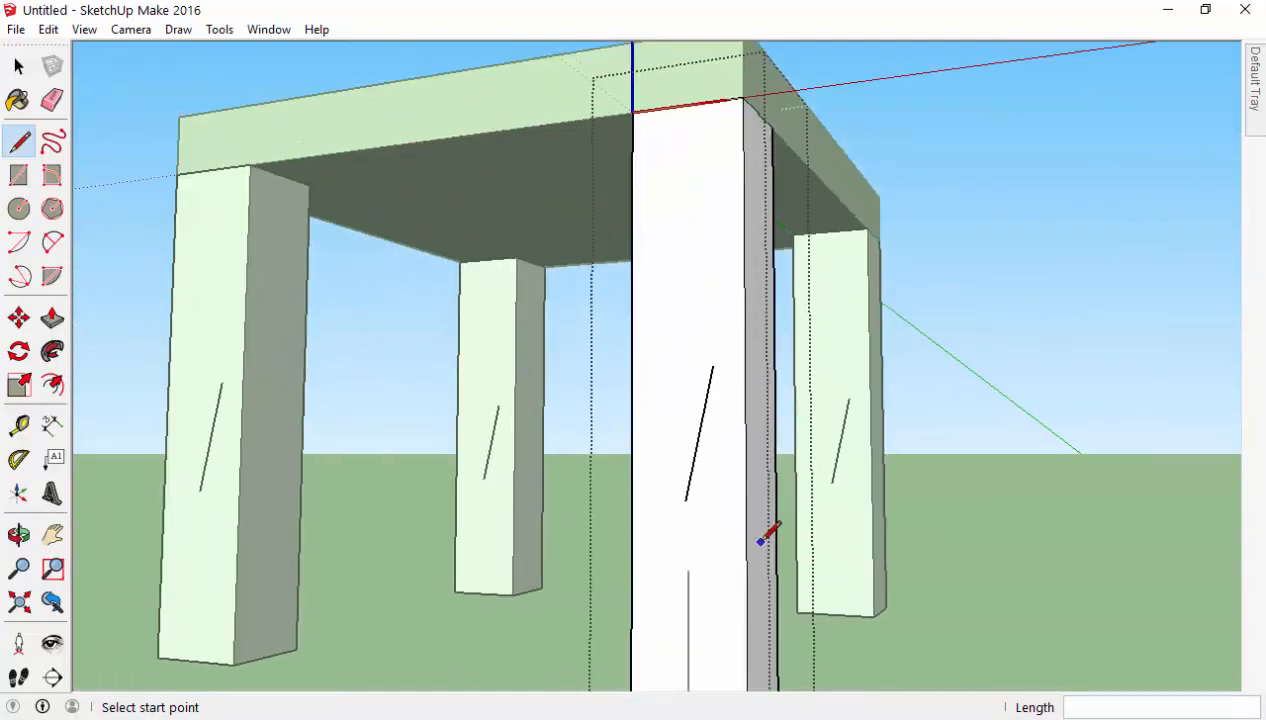
{"action": "scroll", "coordinate": [746, 531], "scroll_direction": "down", "scroll_amount": 4}
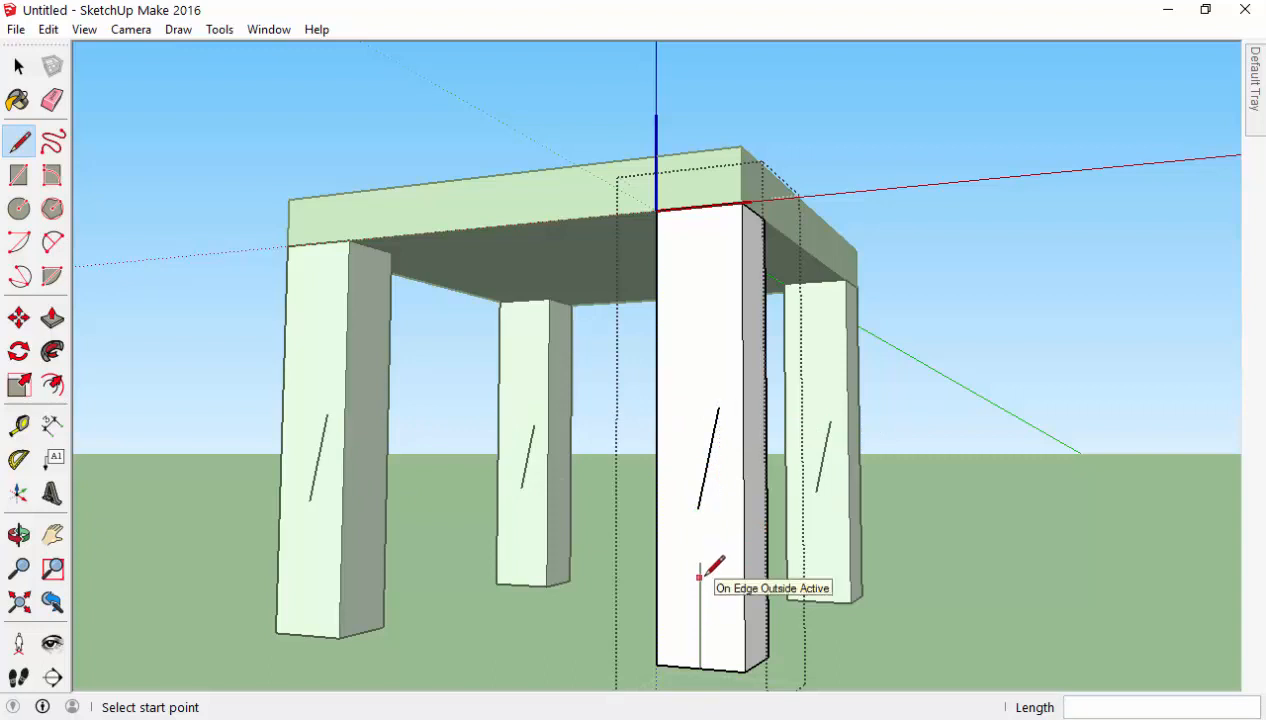
{"action": "key", "text": "ctrl+z"}
{"action": "key", "text": "ctrl+z"}
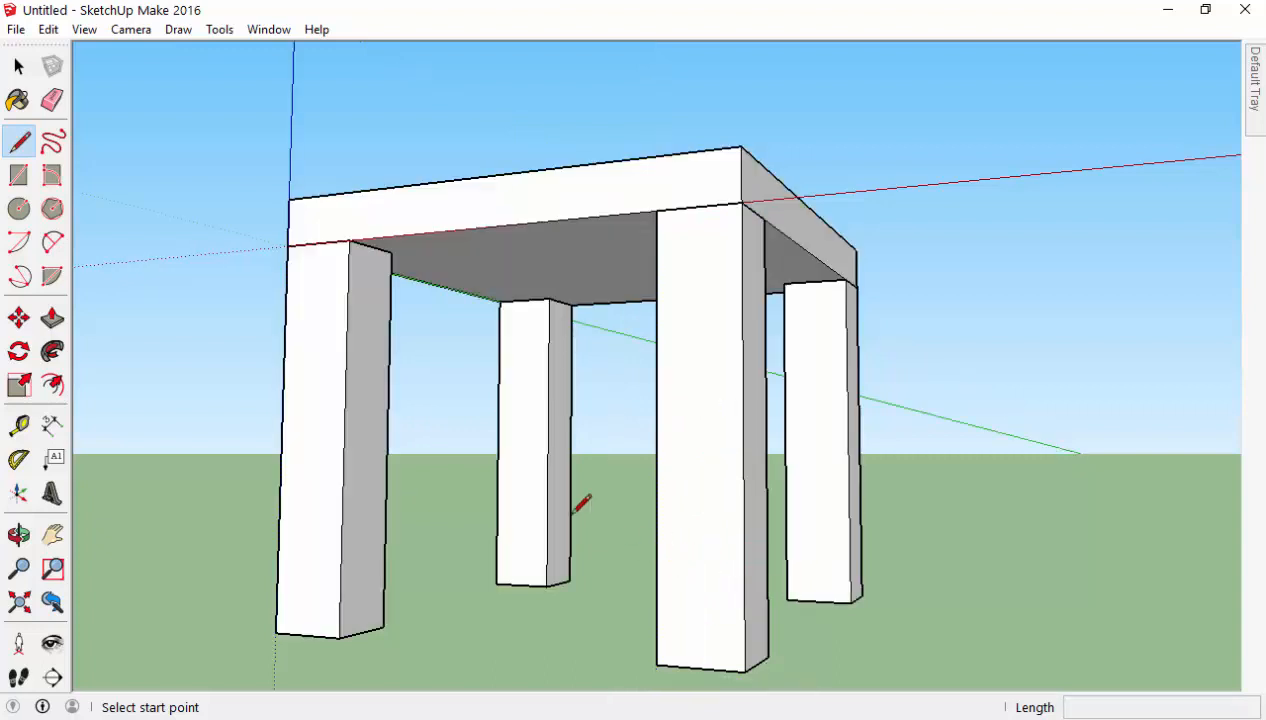
Open the front leg component and draw a vertical line about 0.03 m up from its bottom edge, followed by a short outward-slanting line.
{"action": "left_click", "coordinate": [18, 66]}
{"action": "double_click", "coordinate": [745, 525]}
{"action": "middle_click_drag", "start_coordinate": [749, 528], "coordinate": [688, 478]}
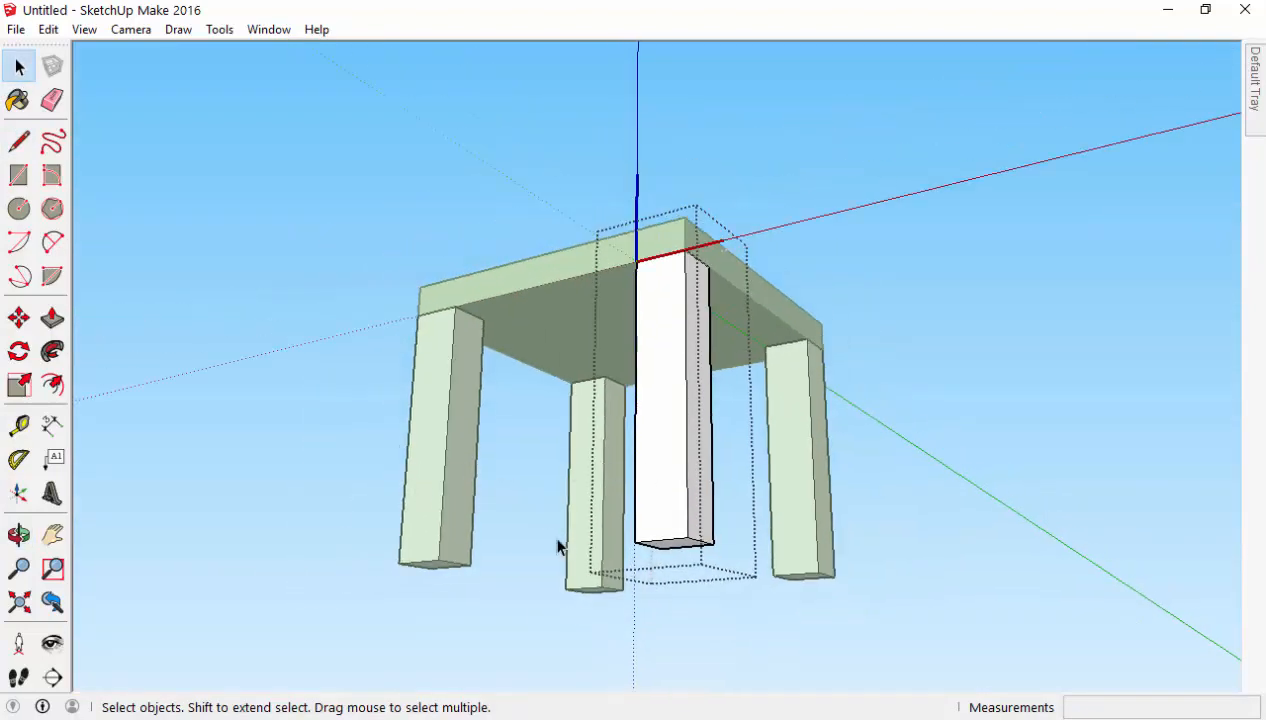
{"action": "middle_click_drag", "start_coordinate": [560, 545], "coordinate": [421, 534]}
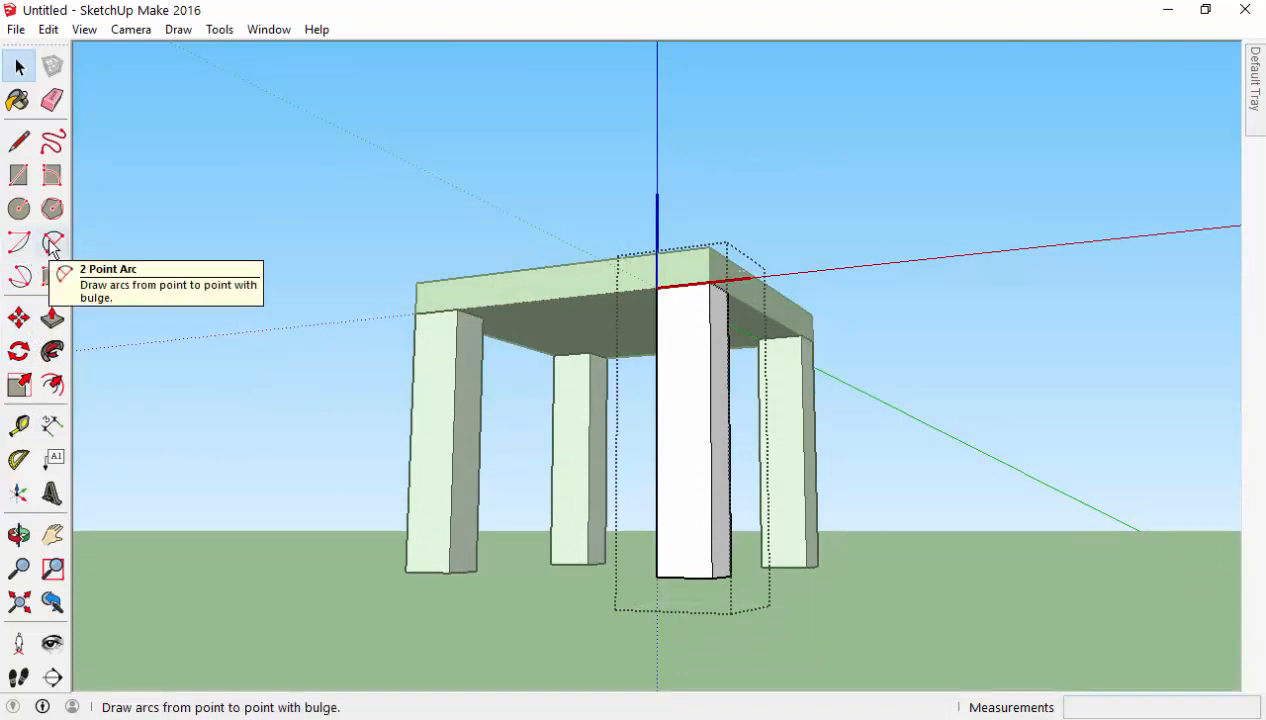
{"action": "key", "text": "l"}
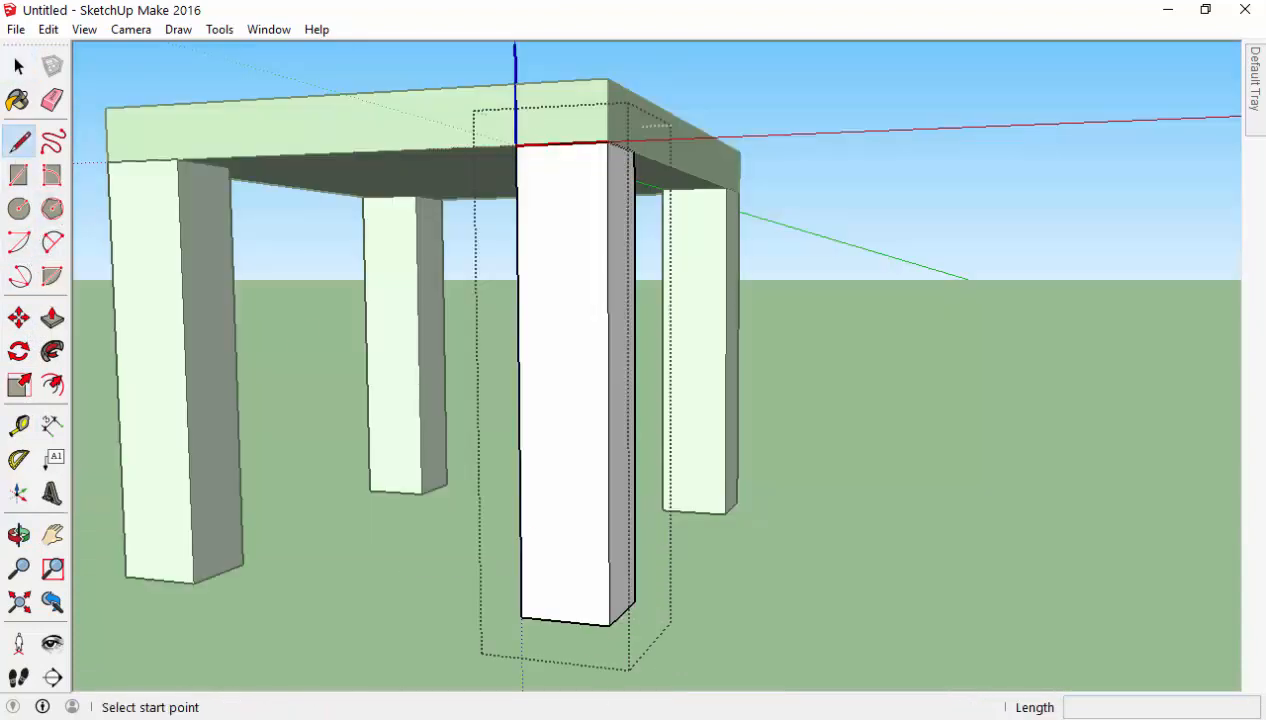
{"action": "left_click", "coordinate": [588, 621]}
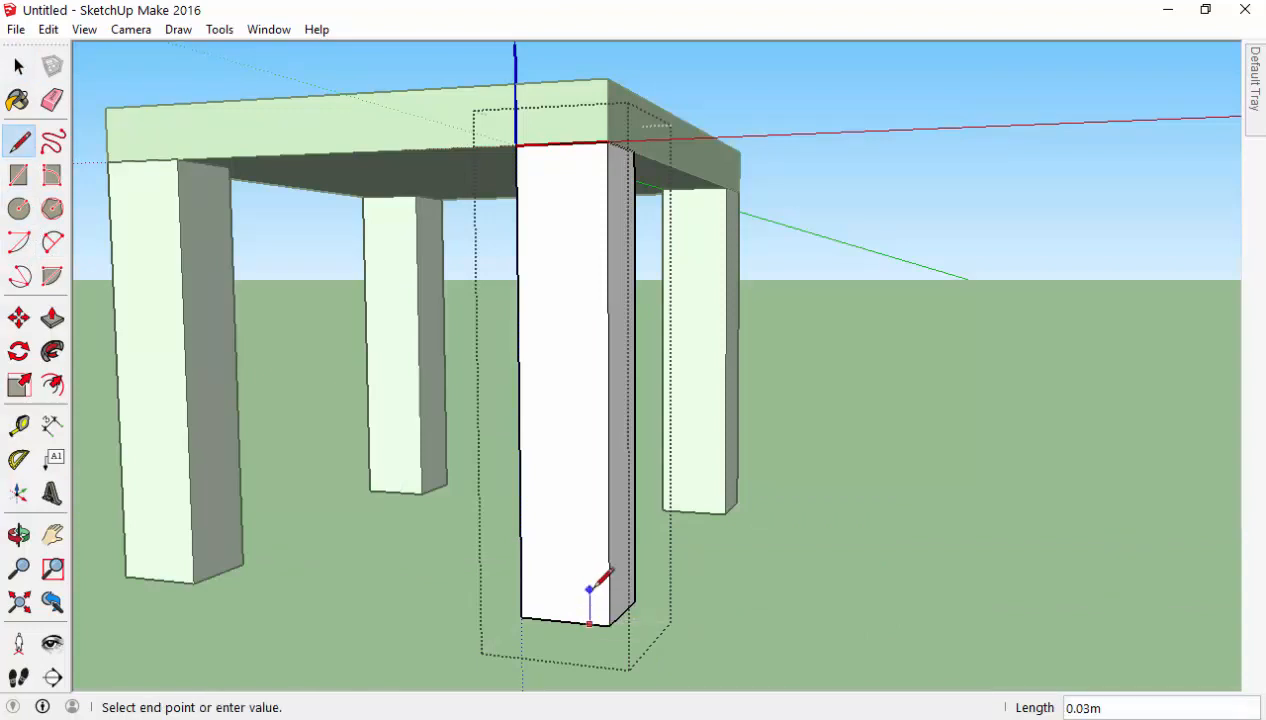
{"action": "left_click", "coordinate": [589, 589]}
{"action": "left_click", "coordinate": [601, 574]}
Continue the leg's edge profile upward with a vertical line and a short inward-slanting line.
{"action": "scroll", "coordinate": [601, 574], "scroll_direction": "up", "scroll_amount": 3}
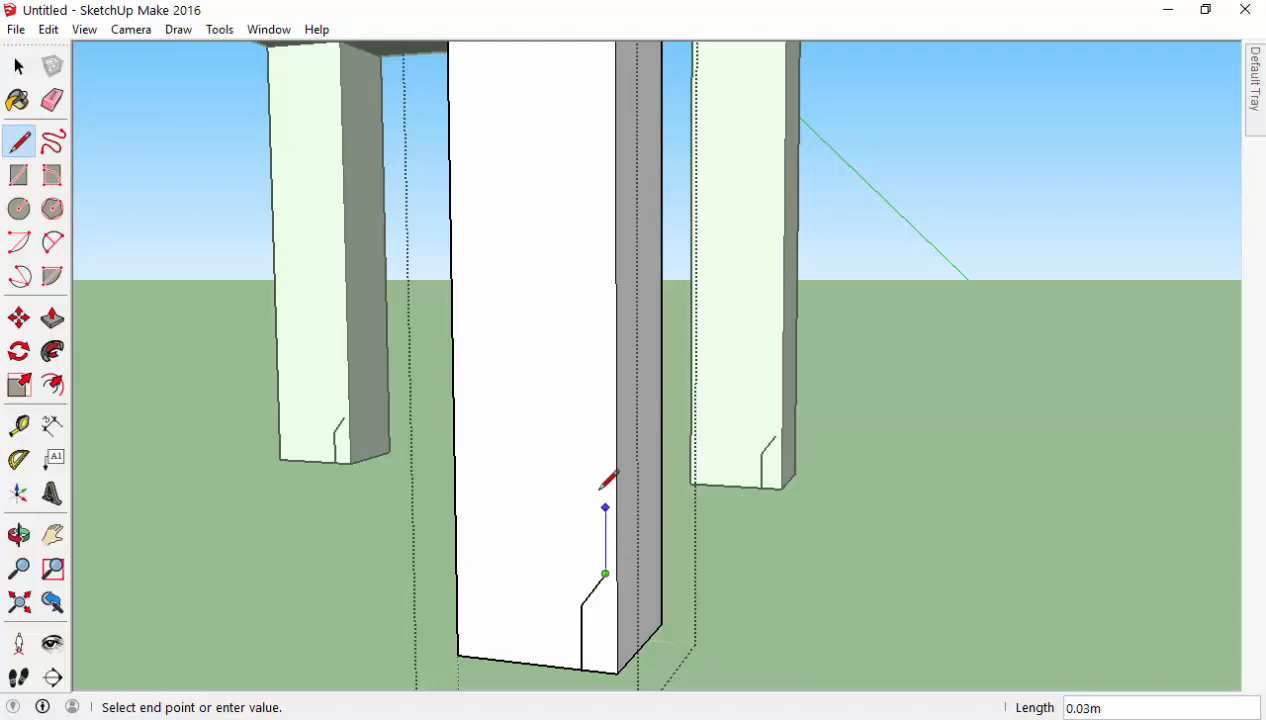
{"action": "left_click", "coordinate": [605, 463]}
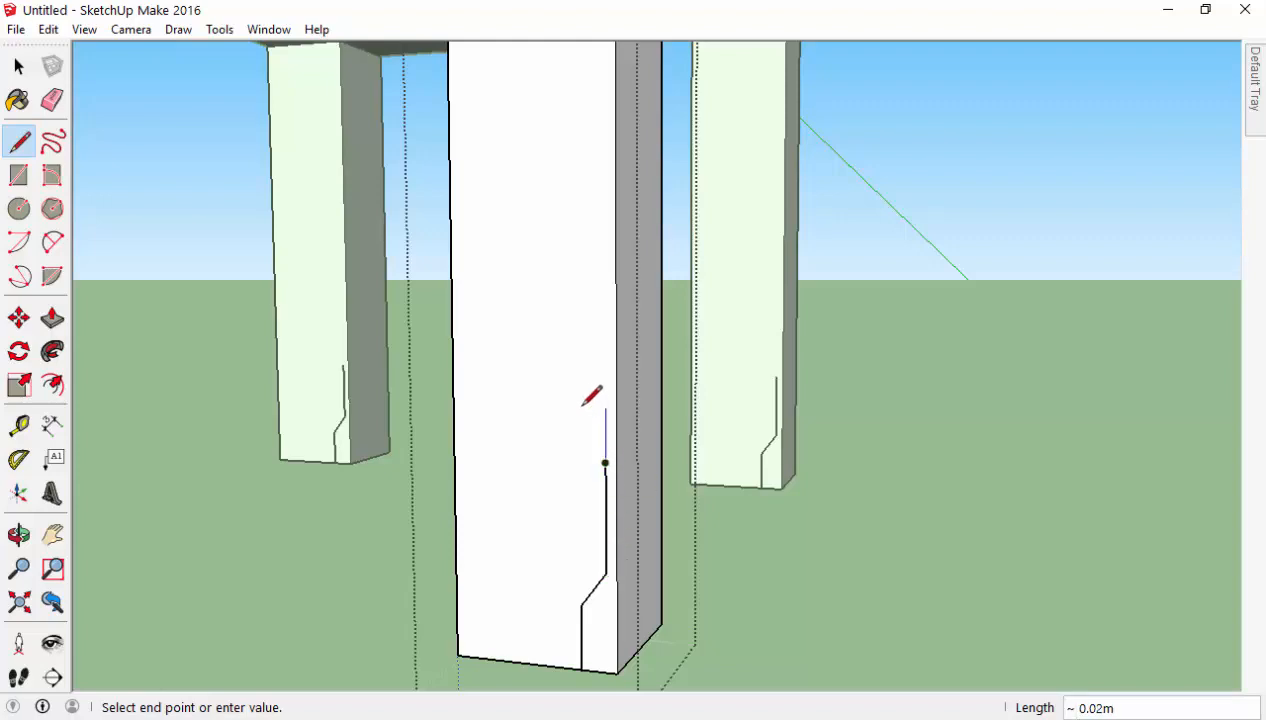
{"action": "middle_click_drag", "start_coordinate": [589, 403], "coordinate": [590, 466]}
{"action": "scroll", "coordinate": [432, 452], "scroll_direction": "down", "scroll_amount": 3}
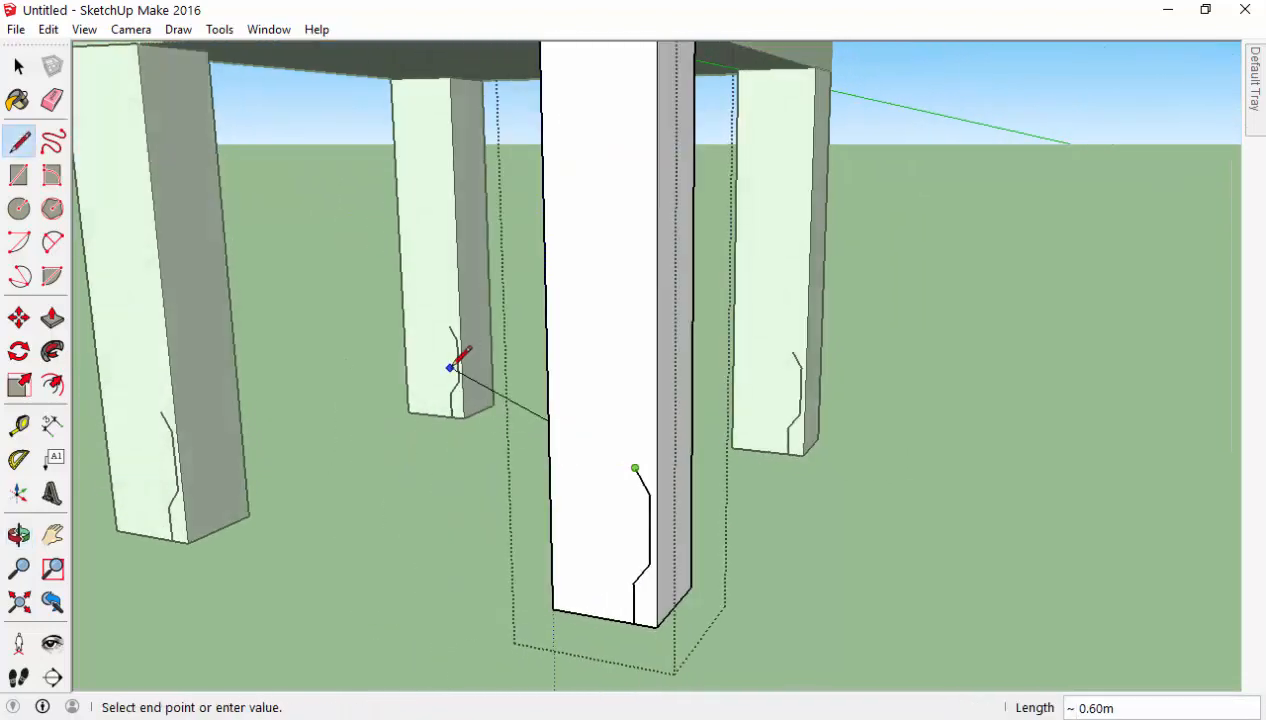
{"action": "scroll", "coordinate": [408, 388], "scroll_direction": "down", "scroll_amount": 1}
{"action": "scroll", "coordinate": [408, 388], "scroll_direction": "down", "scroll_amount": 2}
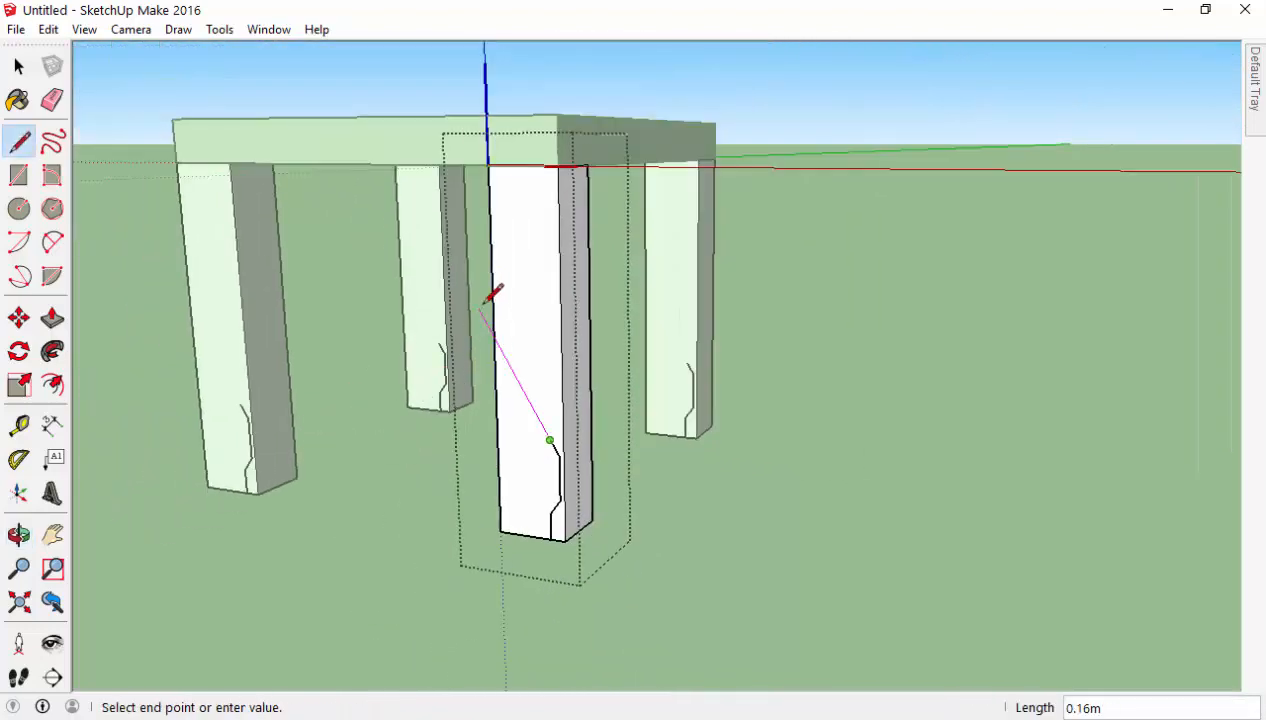
{"action": "scroll", "coordinate": [493, 368], "scroll_direction": "up", "scroll_amount": 3}
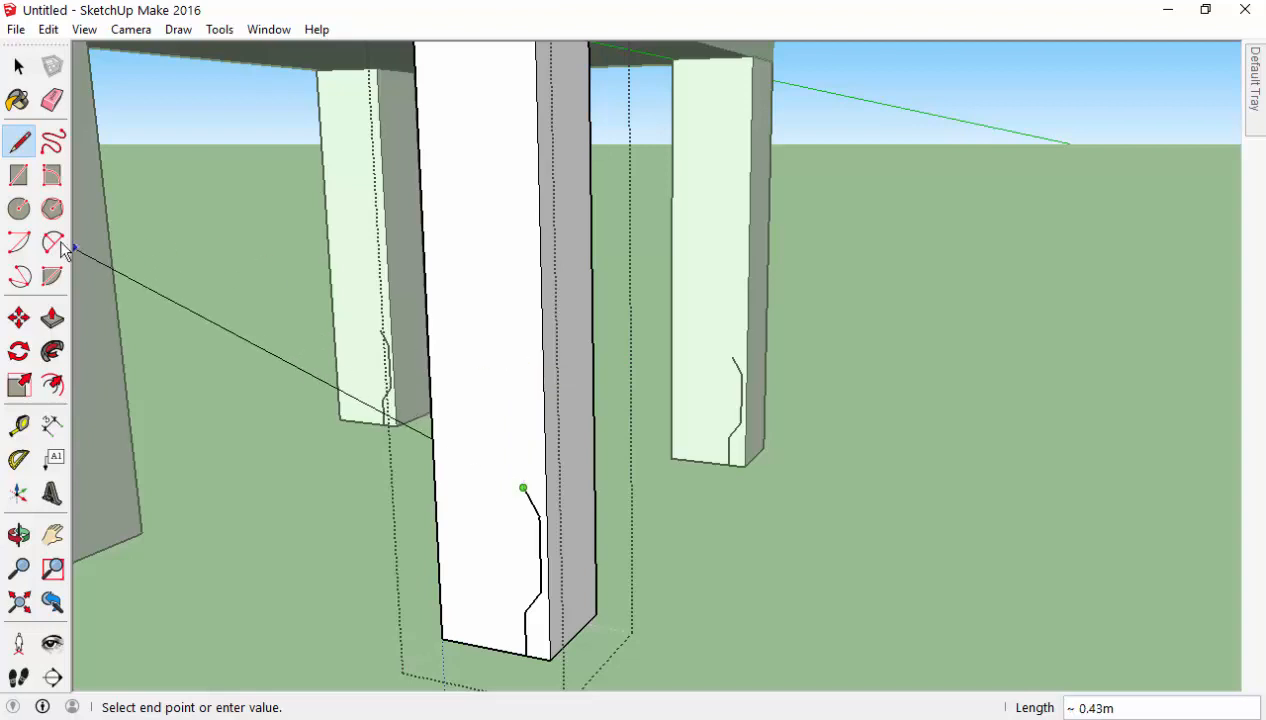
Draw a two-point arc straight up from the profile's end, bulging about 0.02 m inward on the leg's front face.
{"action": "key", "text": "a"}
{"action": "left_click", "coordinate": [523, 488]}
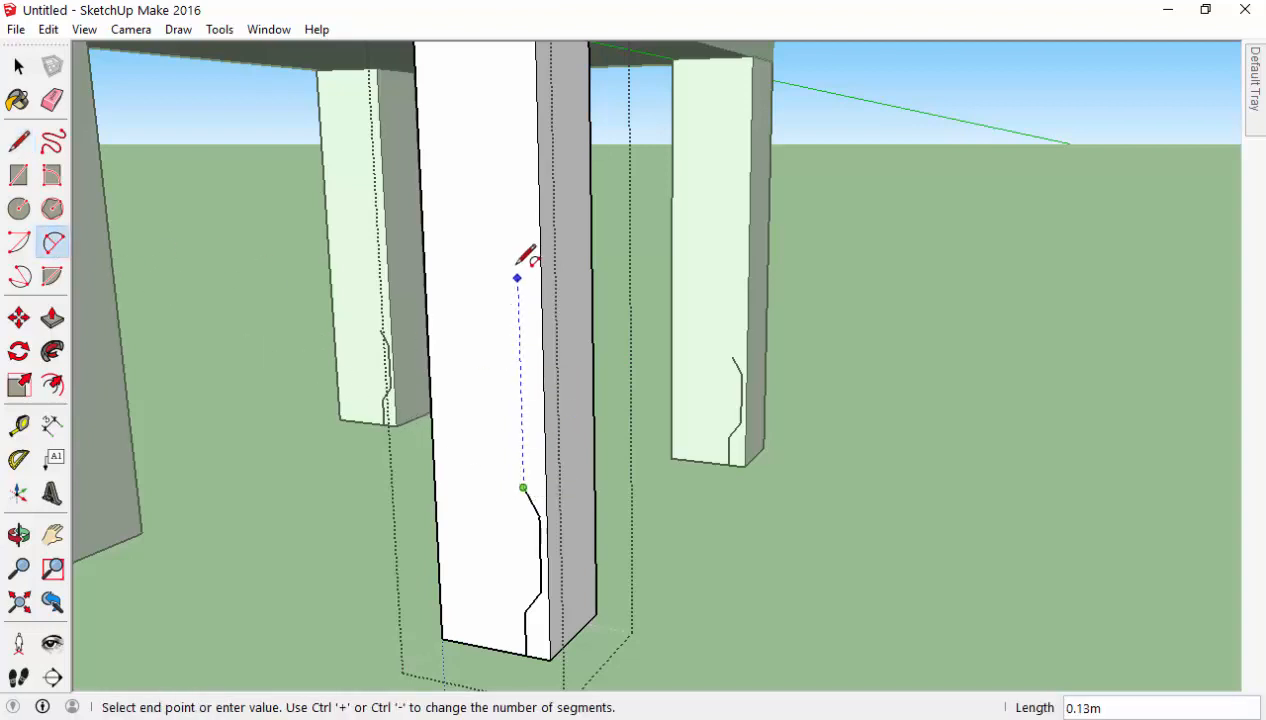
{"action": "left_click", "coordinate": [518, 294]}
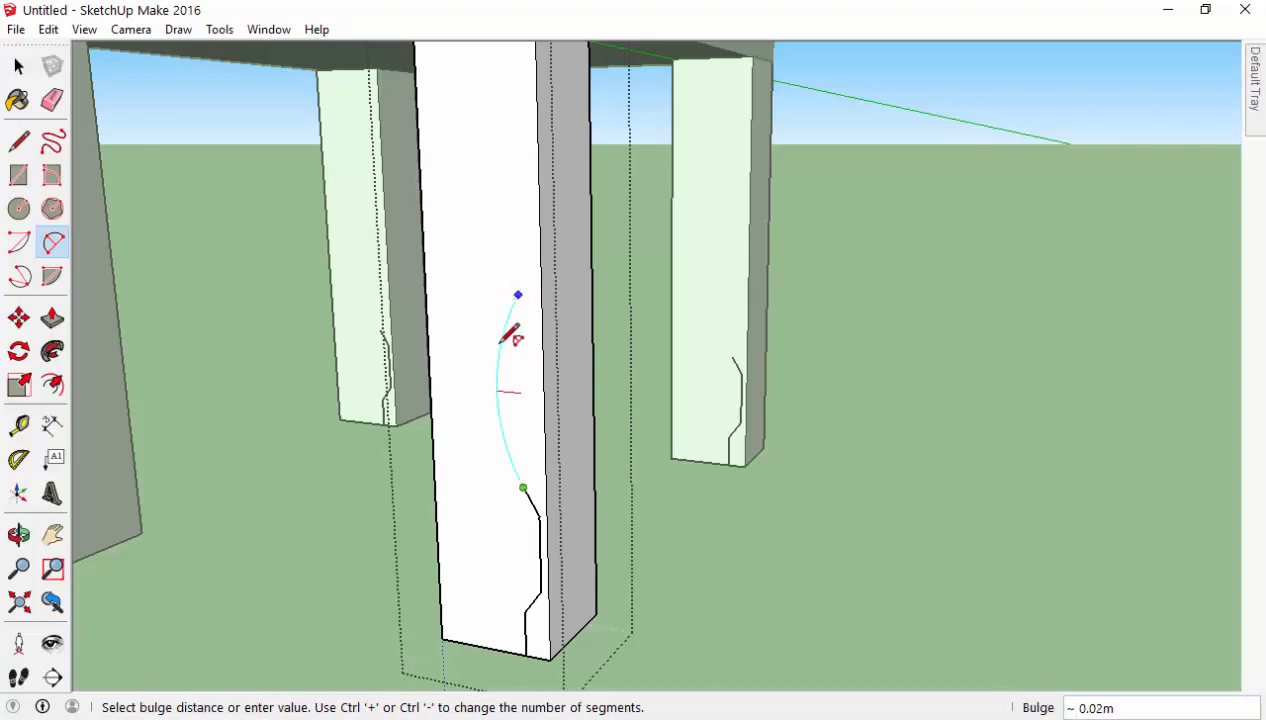
{"action": "left_click", "coordinate": [510, 343]}
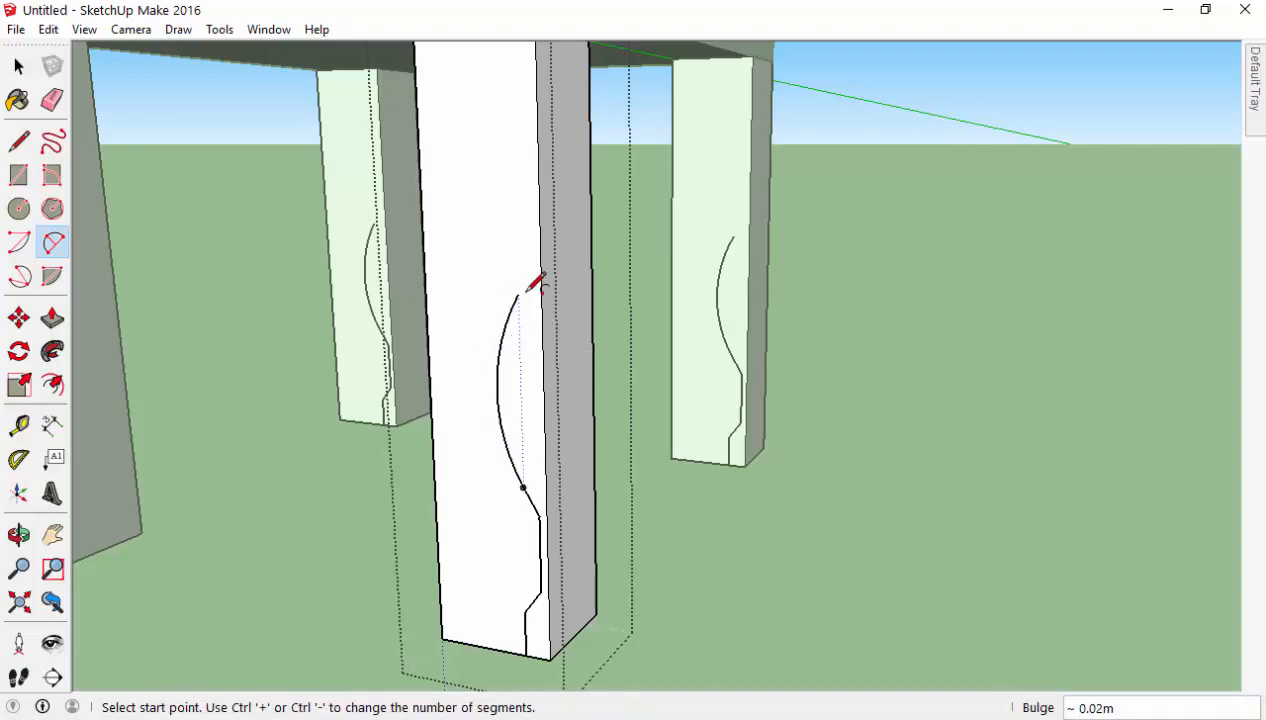
Draw a second two-point arc above the first, bulging about 0.02 m outward and stopping just short of the leg's edge.
{"action": "middle_click_drag", "start_coordinate": [531, 283], "coordinate": [608, 248]}
{"action": "scroll", "coordinate": [608, 248], "scroll_direction": "up", "scroll_amount": 3}
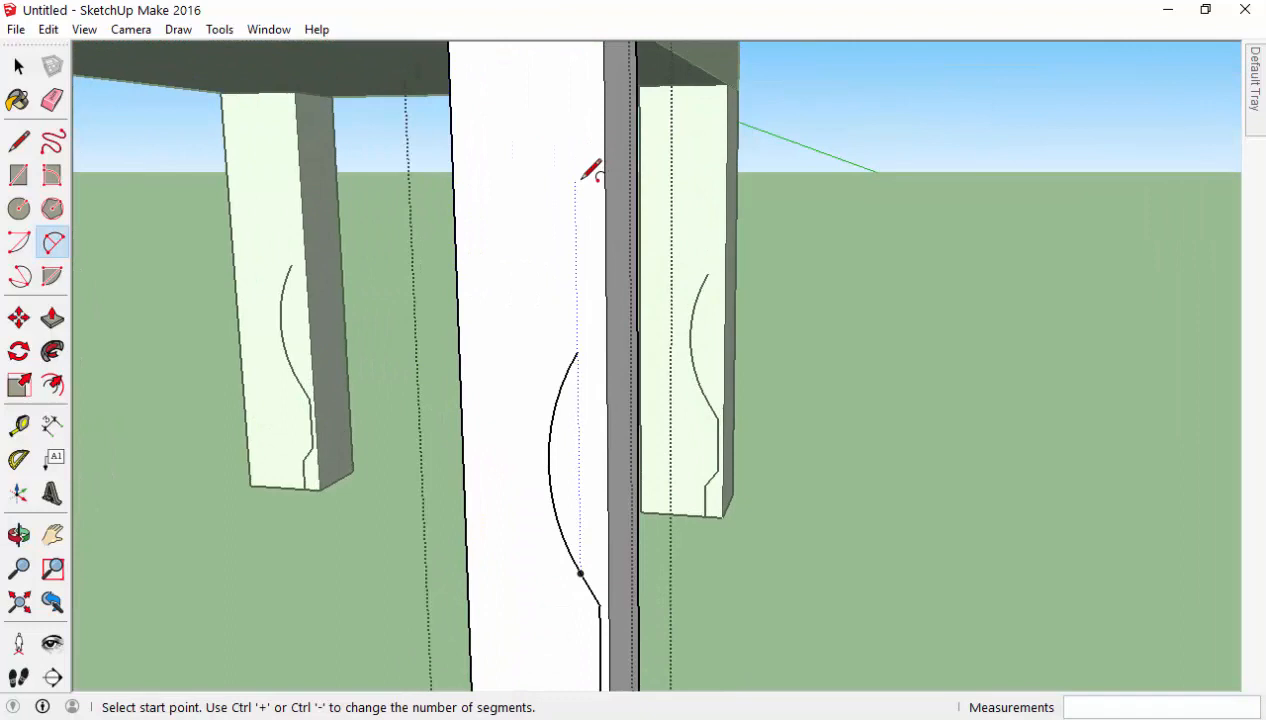
{"action": "left_click", "coordinate": [577, 352]}
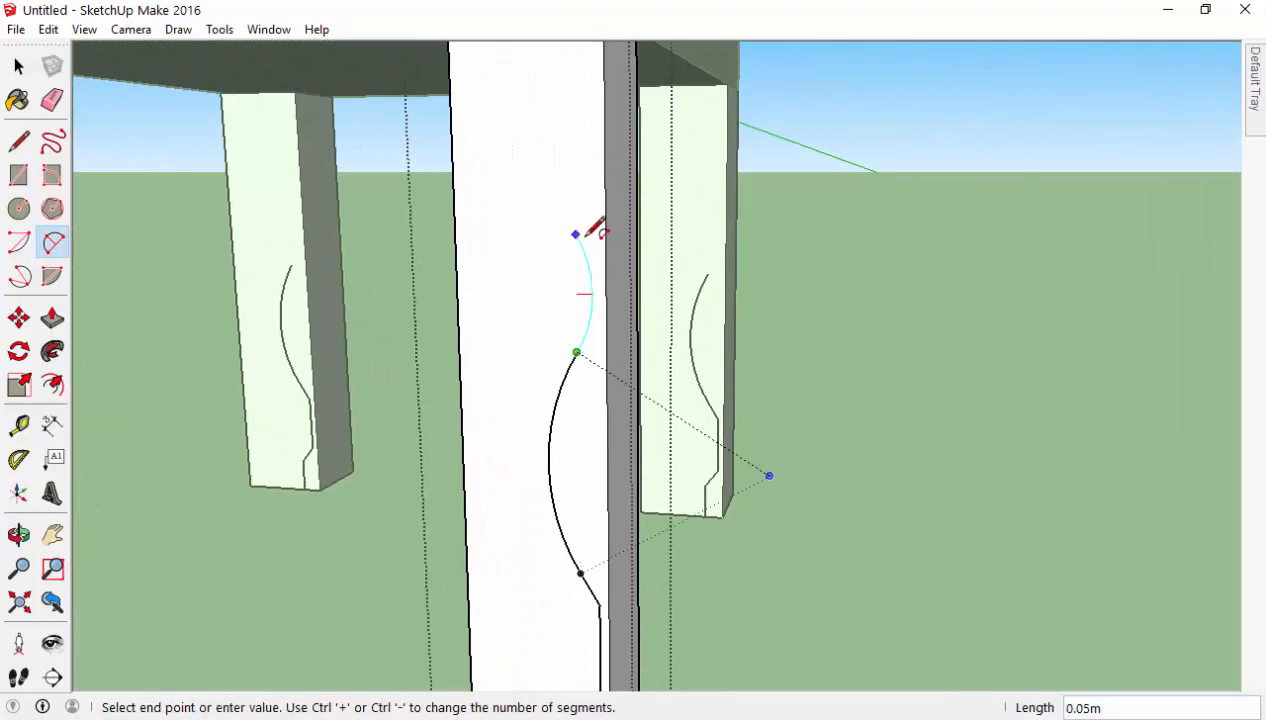
{"action": "left_click", "coordinate": [575, 172]}
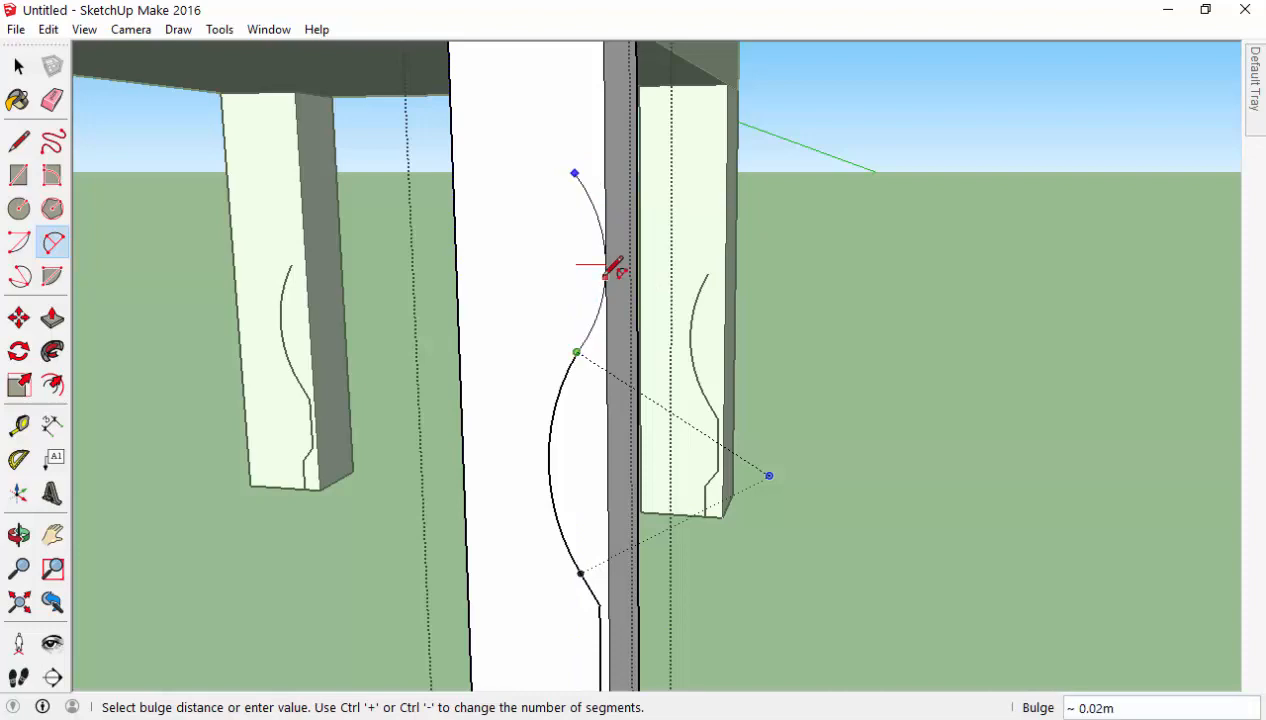
{"action": "scroll", "coordinate": [613, 266], "scroll_direction": "up", "scroll_amount": 2}
{"action": "left_click", "coordinate": [606, 268]}
Examine the gap between the upper arc and the leg's outer edge.
{"action": "scroll", "coordinate": [531, 283], "scroll_direction": "down", "scroll_amount": 5}
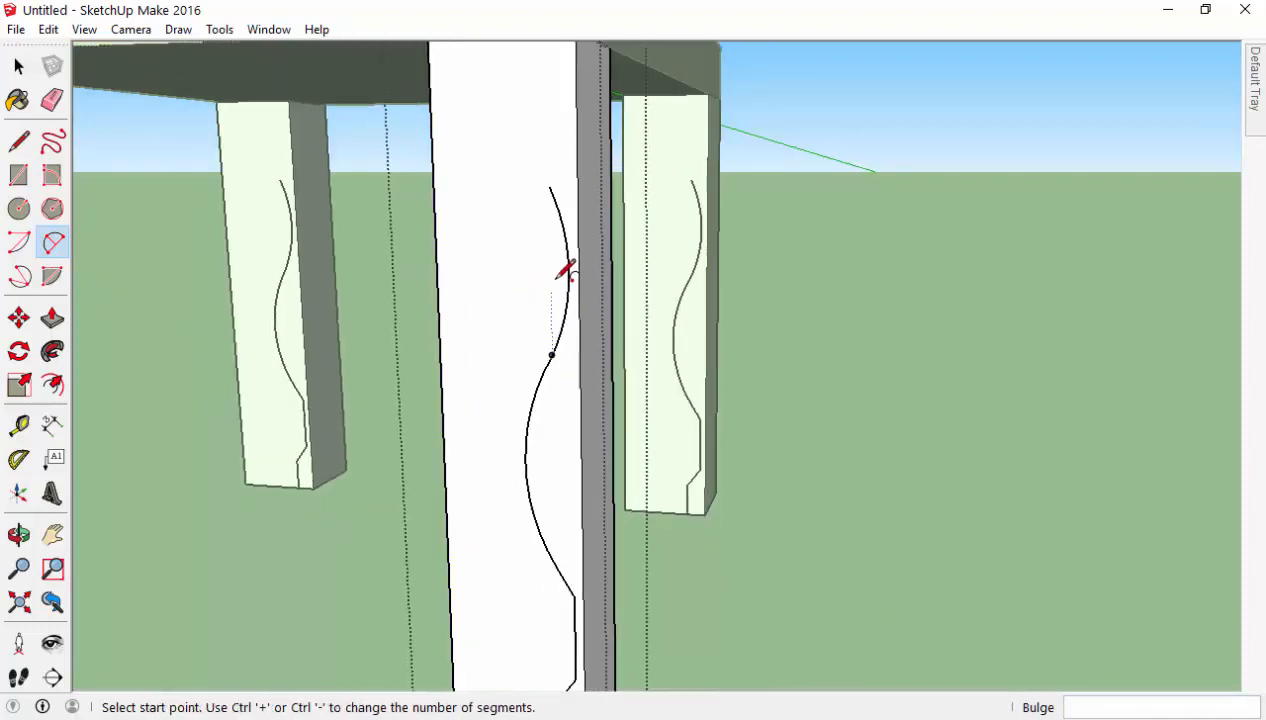
{"action": "scroll", "coordinate": [585, 285], "scroll_direction": "up", "scroll_amount": 5}
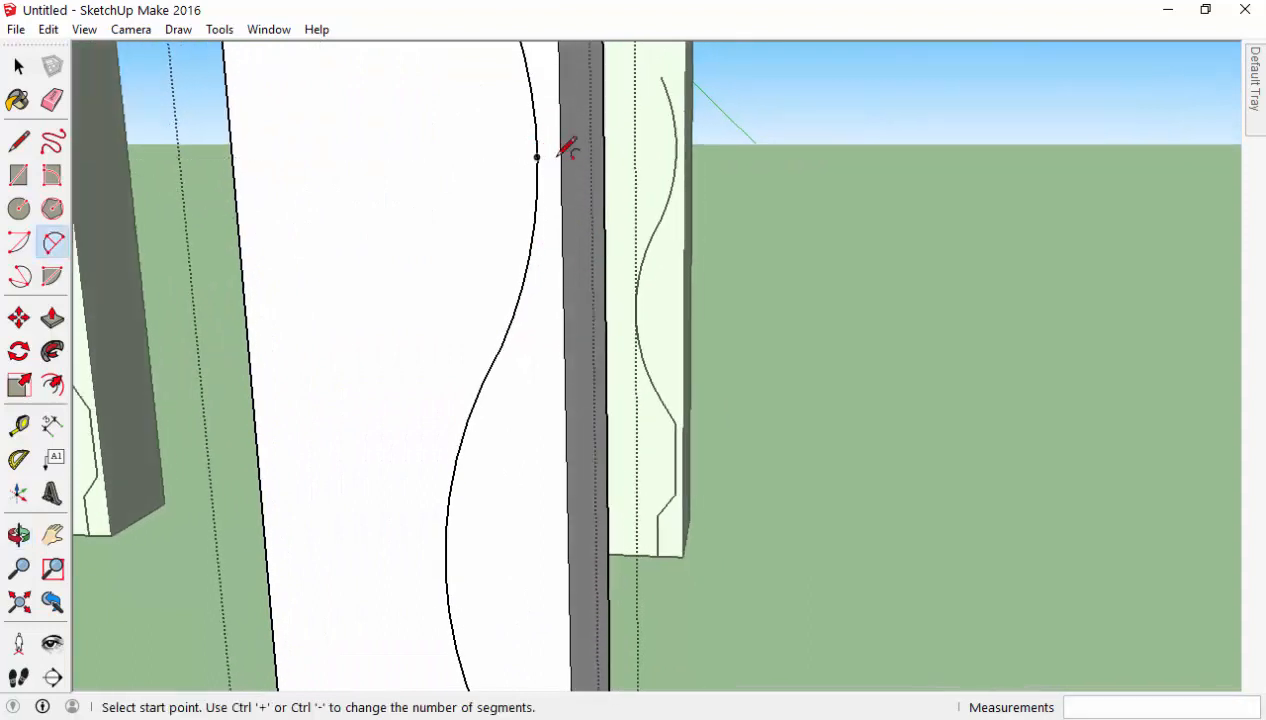
{"action": "scroll", "coordinate": [560, 185], "scroll_direction": "down", "scroll_amount": 1}
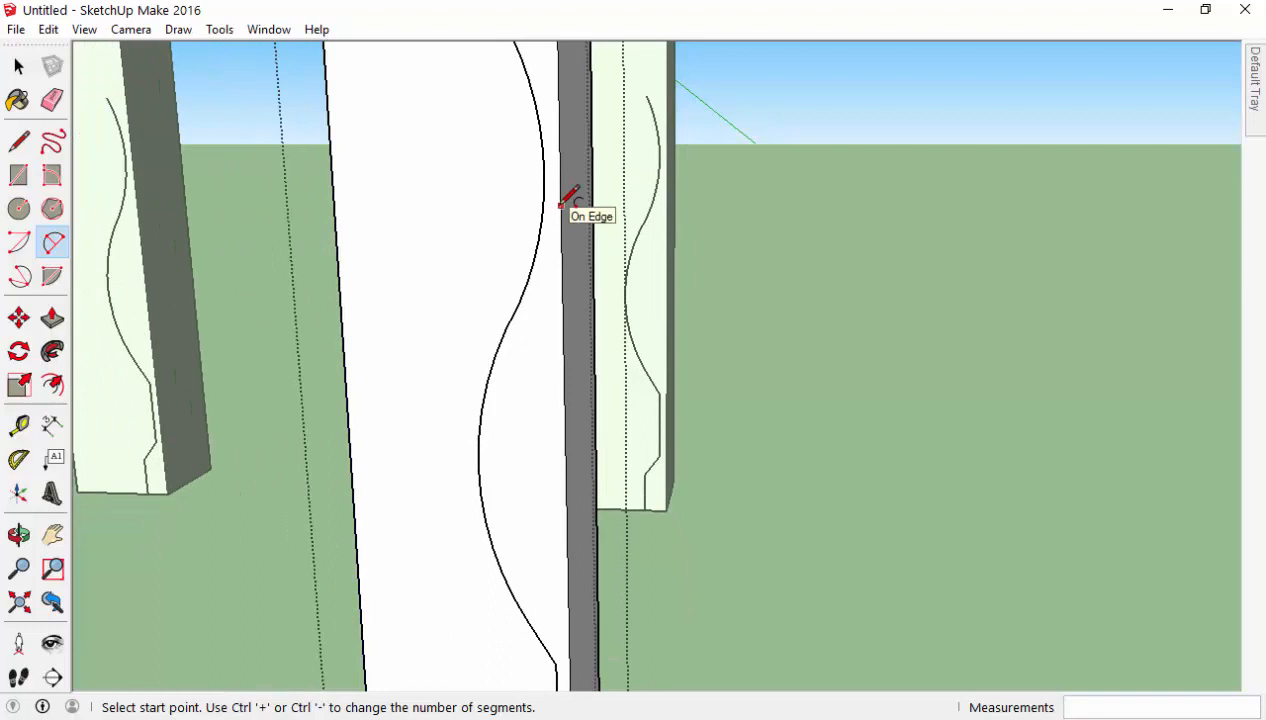
{"action": "scroll", "coordinate": [576, 222], "scroll_direction": "down", "scroll_amount": 3}
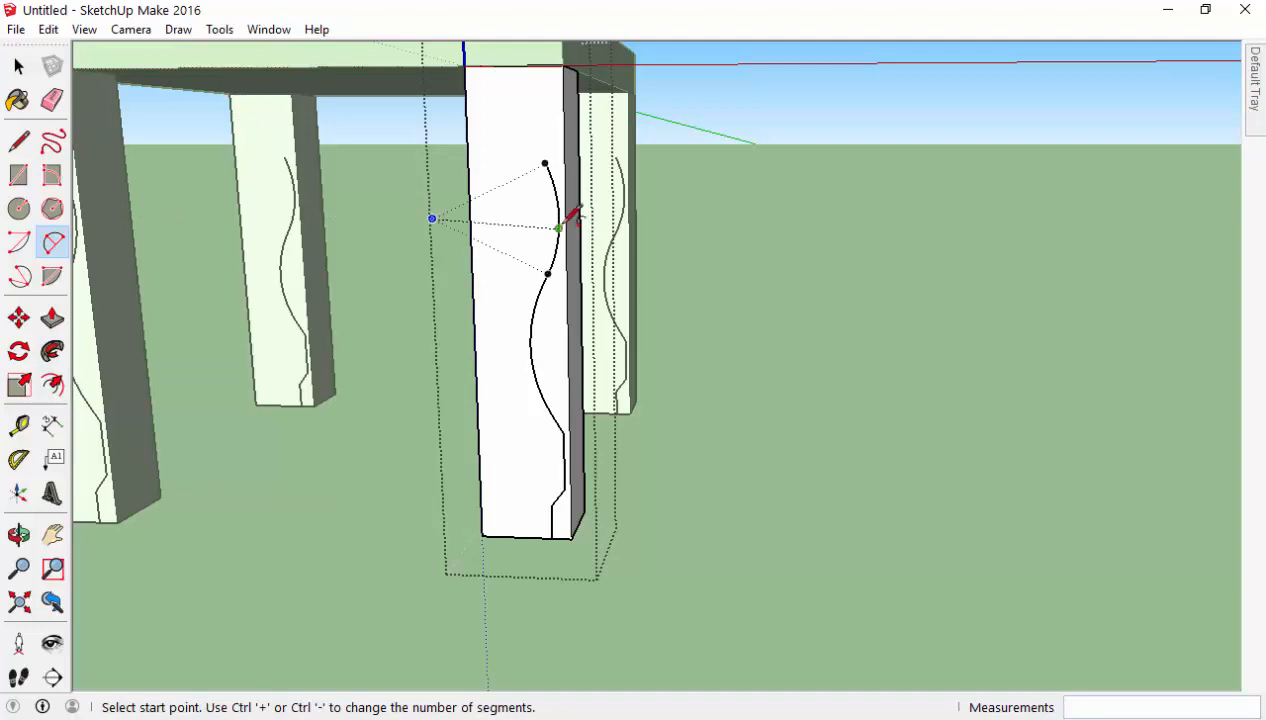
{"action": "scroll", "coordinate": [572, 212], "scroll_direction": "up", "scroll_amount": 5}
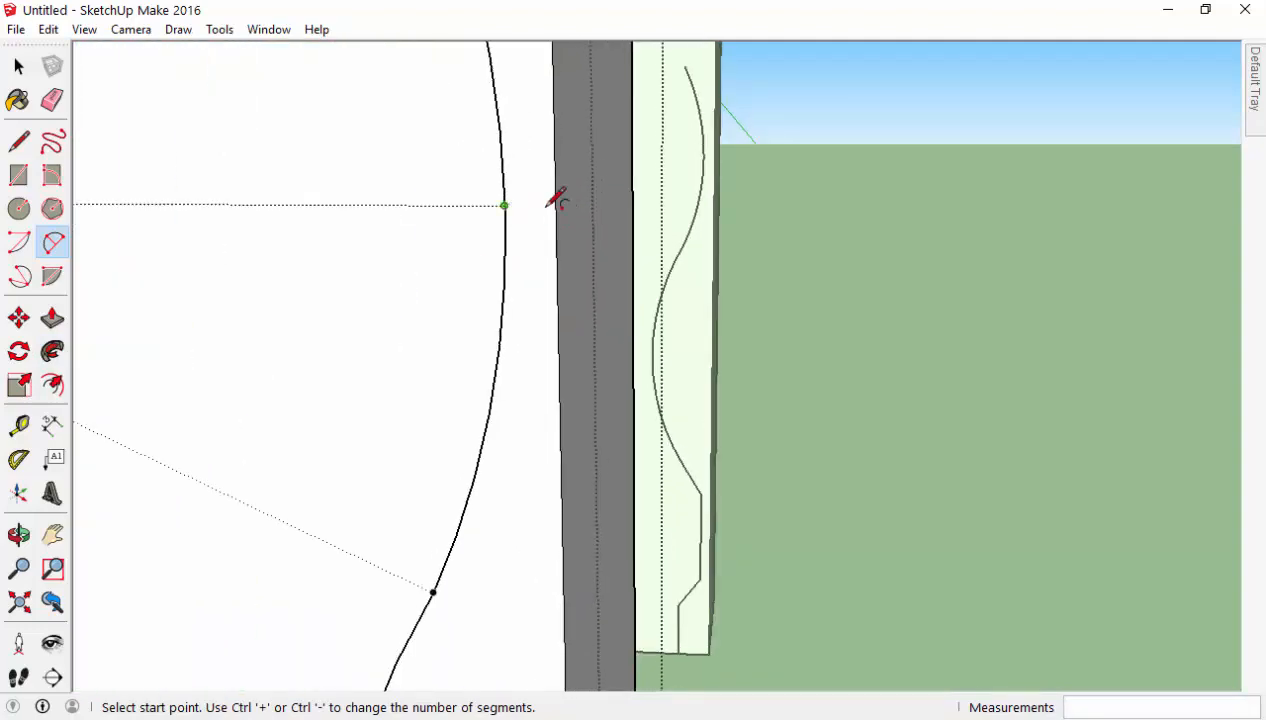
{"action": "scroll", "coordinate": [526, 215], "scroll_direction": "down", "scroll_amount": 1}
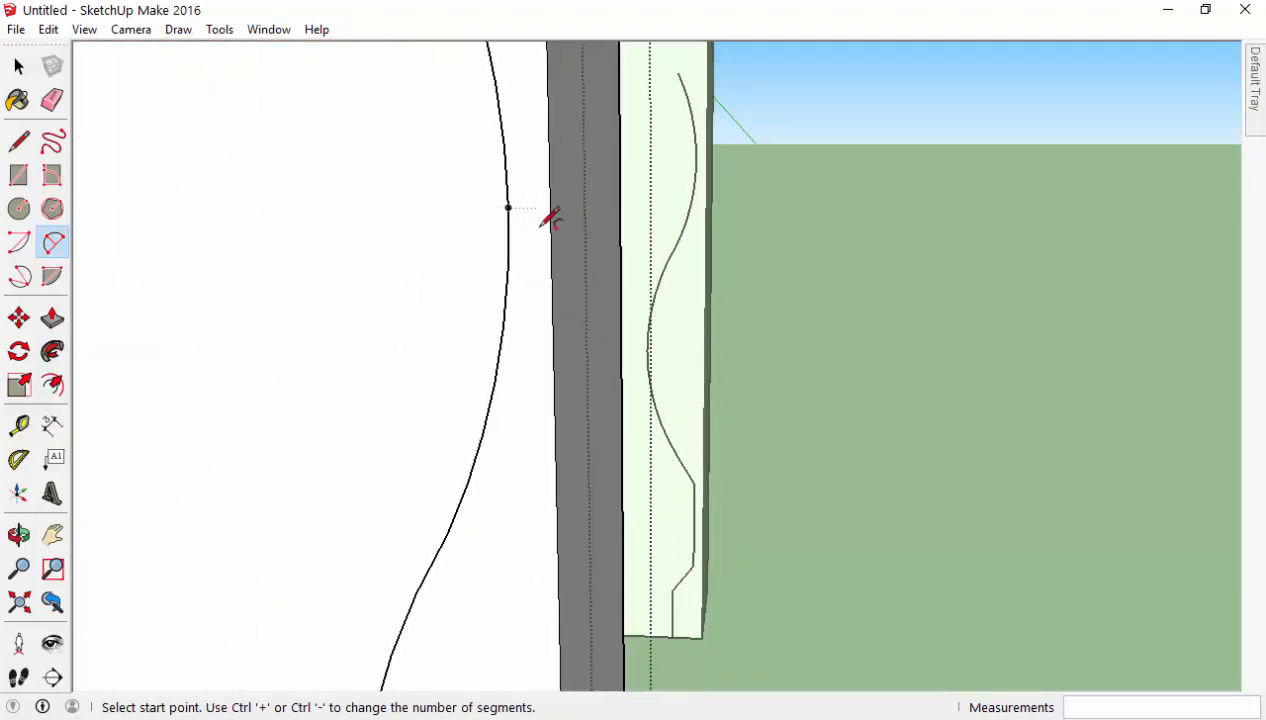
{"action": "scroll", "coordinate": [545, 220], "scroll_direction": "down", "scroll_amount": 6}
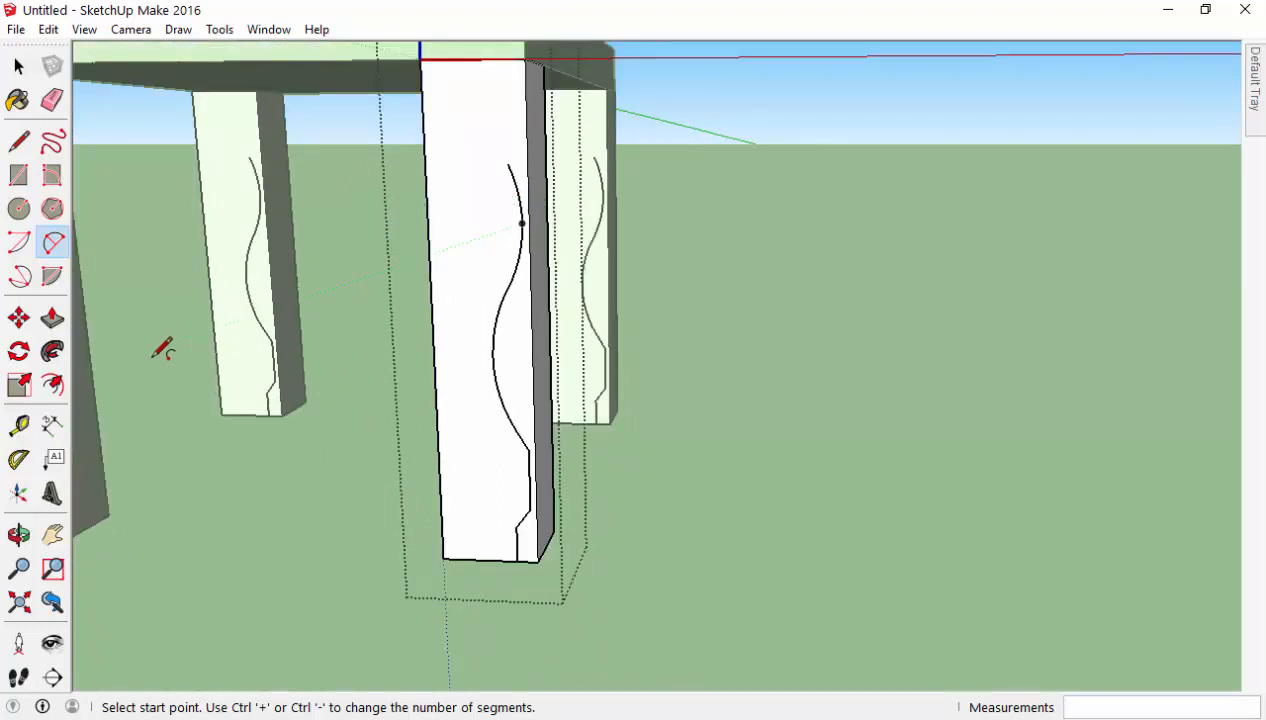
Draw a zigzag of lines about 0.02 m long from the upper arc's end to the front face's top outer corner, closing the profile.
{"action": "left_click", "coordinate": [53, 535]}
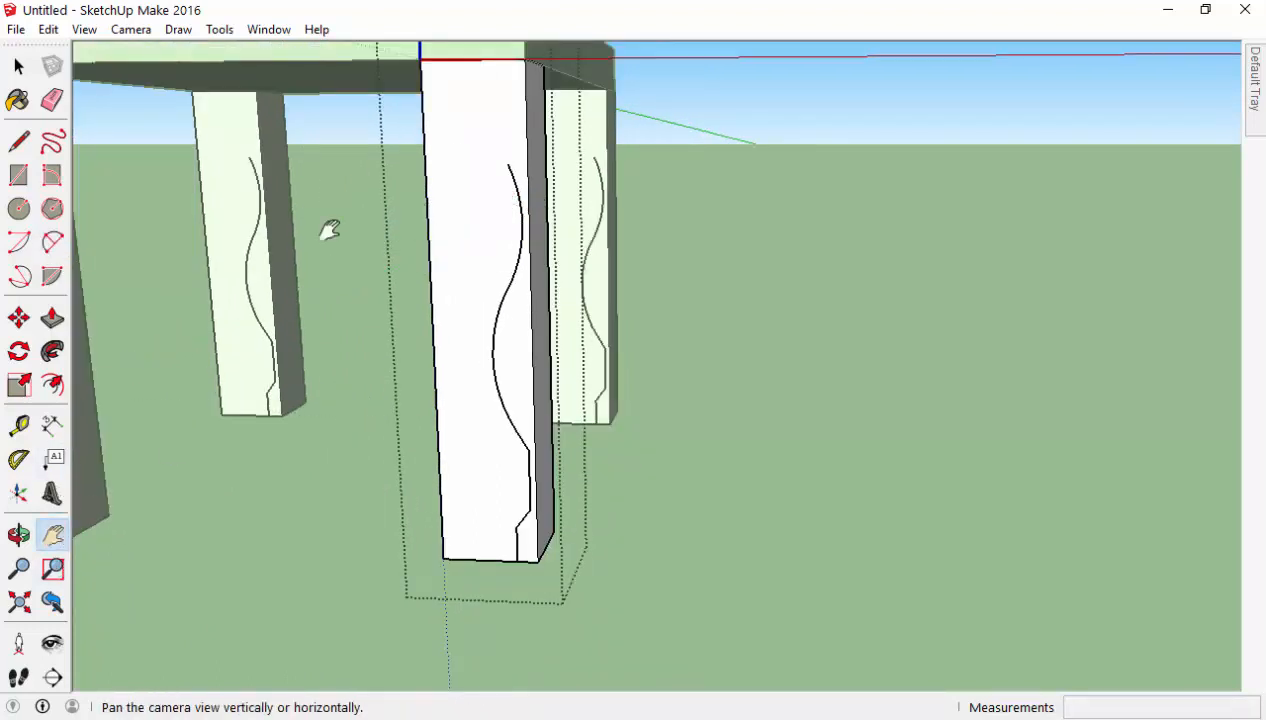
{"action": "left_click_drag", "start_coordinate": [330, 234], "coordinate": [358, 304]}
{"action": "scroll", "coordinate": [562, 270], "scroll_direction": "up", "scroll_amount": 4}
{"action": "left_click_drag", "start_coordinate": [562, 270], "coordinate": [446, 217]}
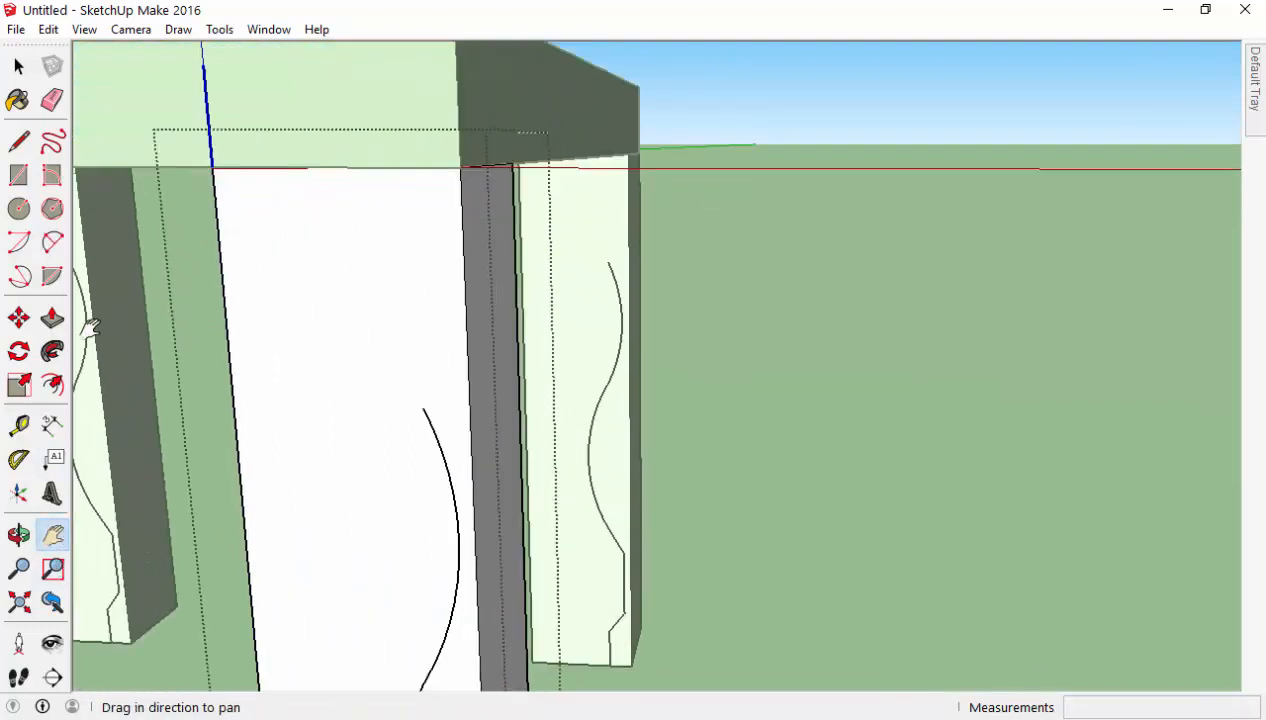
{"action": "scroll", "coordinate": [111, 333], "scroll_direction": "down", "scroll_amount": 1}
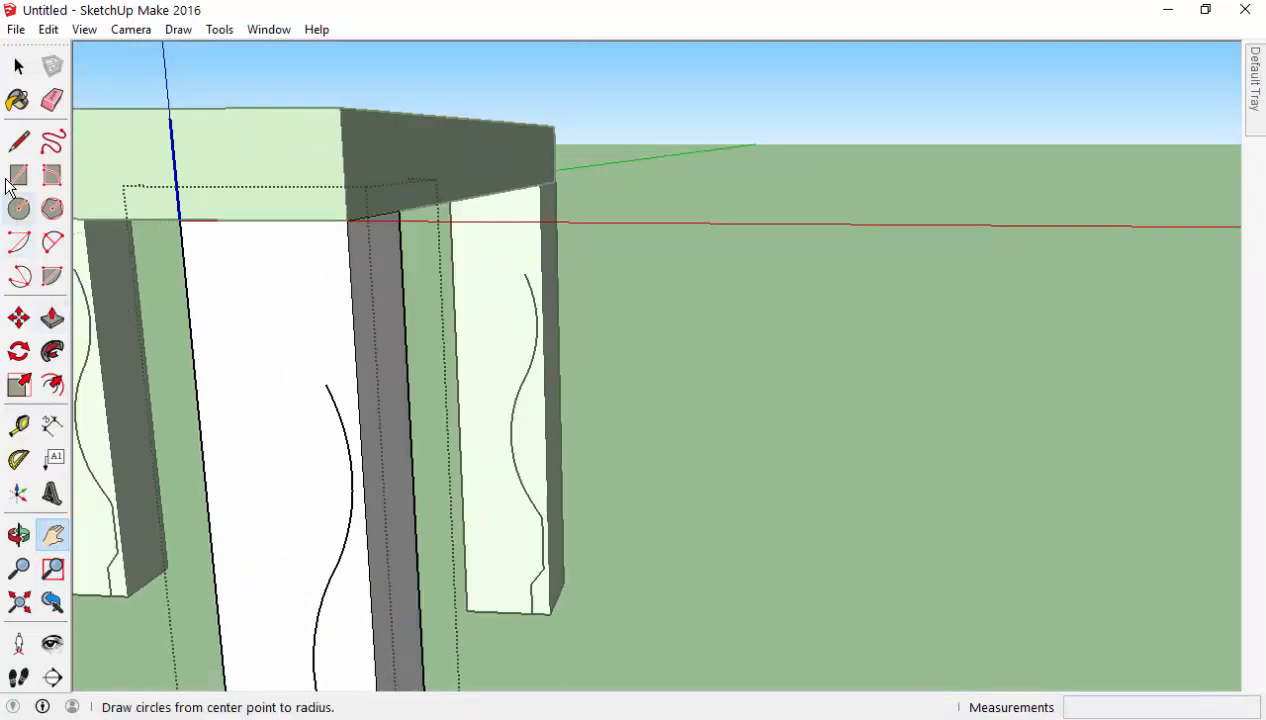
{"action": "left_click", "coordinate": [19, 141]}
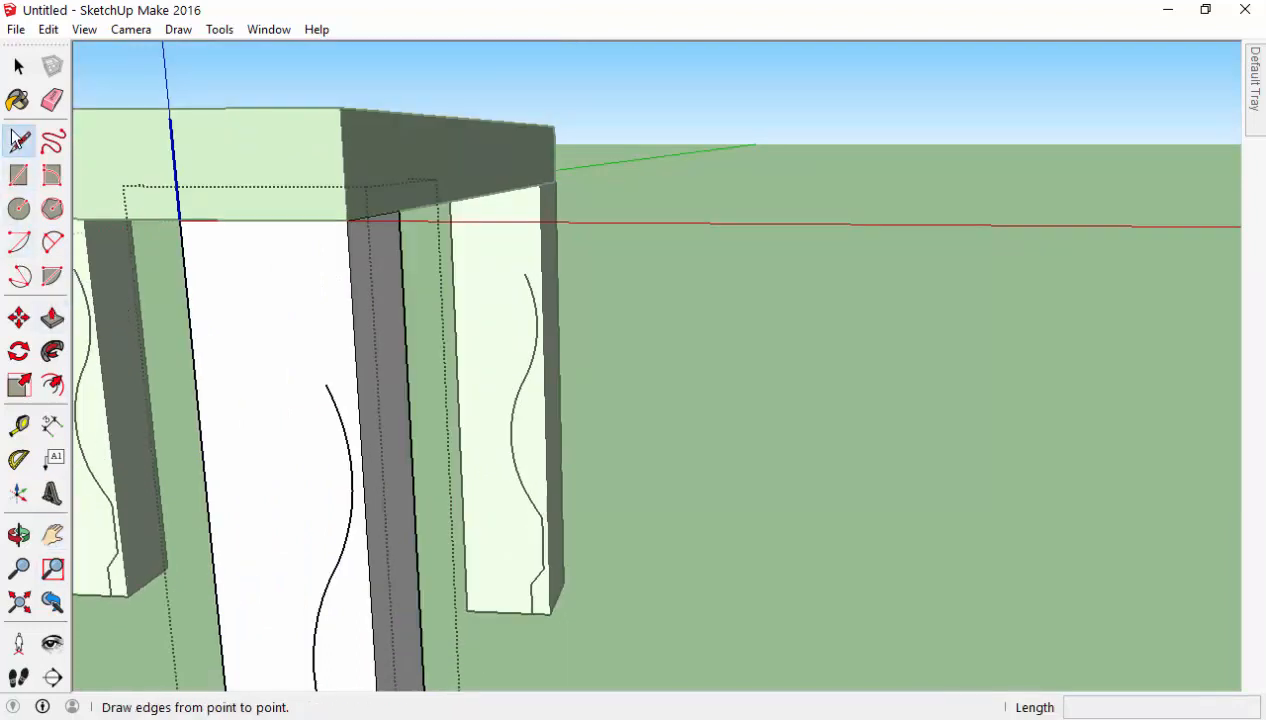
{"action": "left_click", "coordinate": [328, 384]}
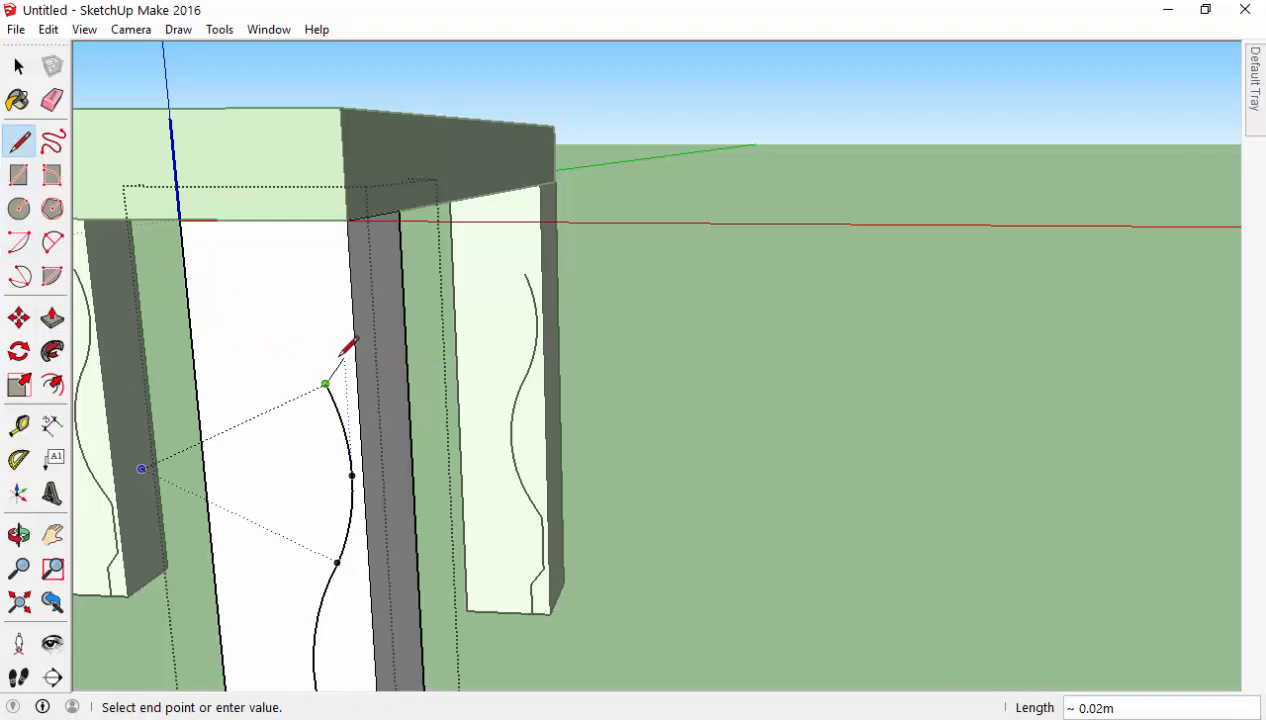
{"action": "left_click", "coordinate": [342, 356]}
{"action": "left_click", "coordinate": [322, 341]}
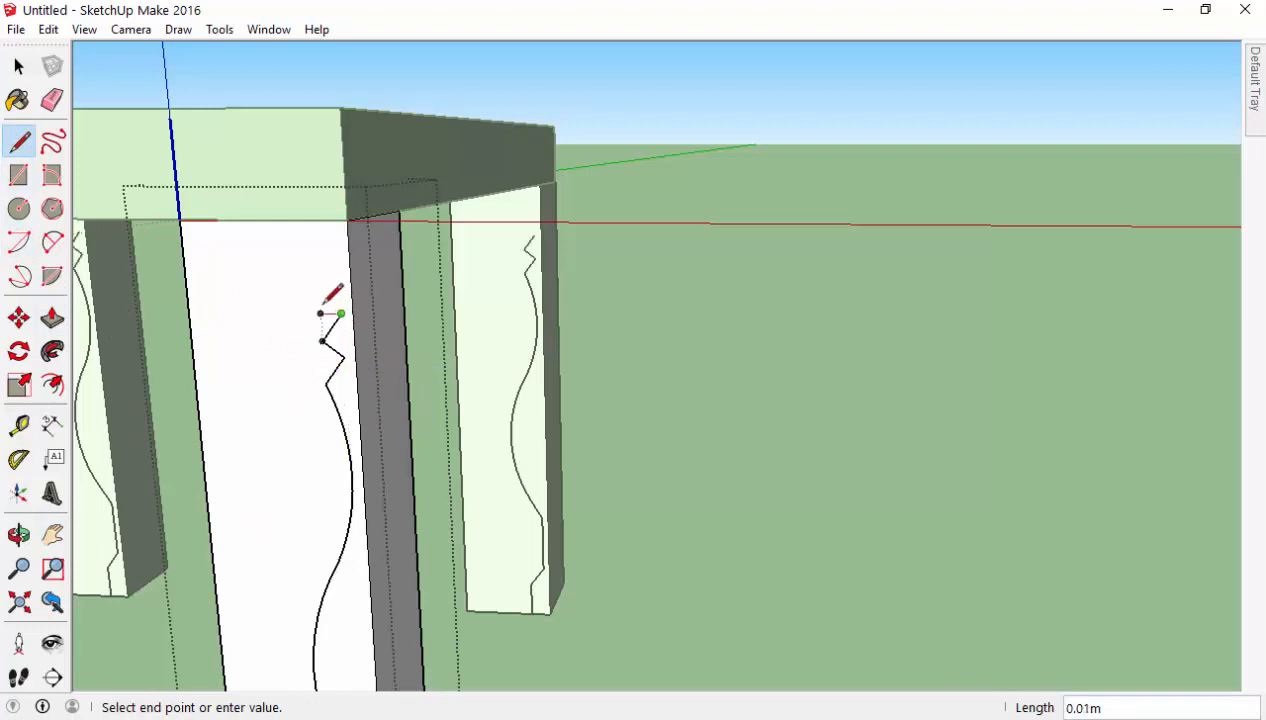
{"action": "left_click", "coordinate": [341, 313]}
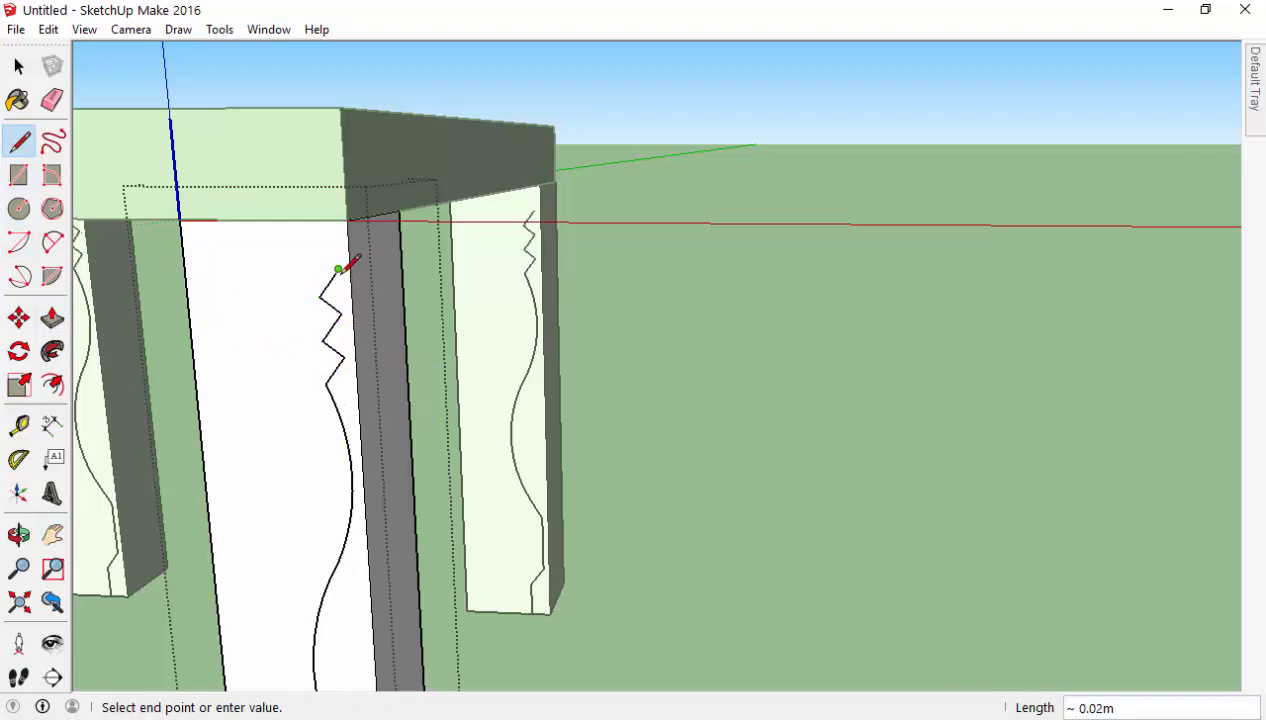
{"action": "left_click", "coordinate": [338, 270]}
{"action": "left_click", "coordinate": [317, 248]}
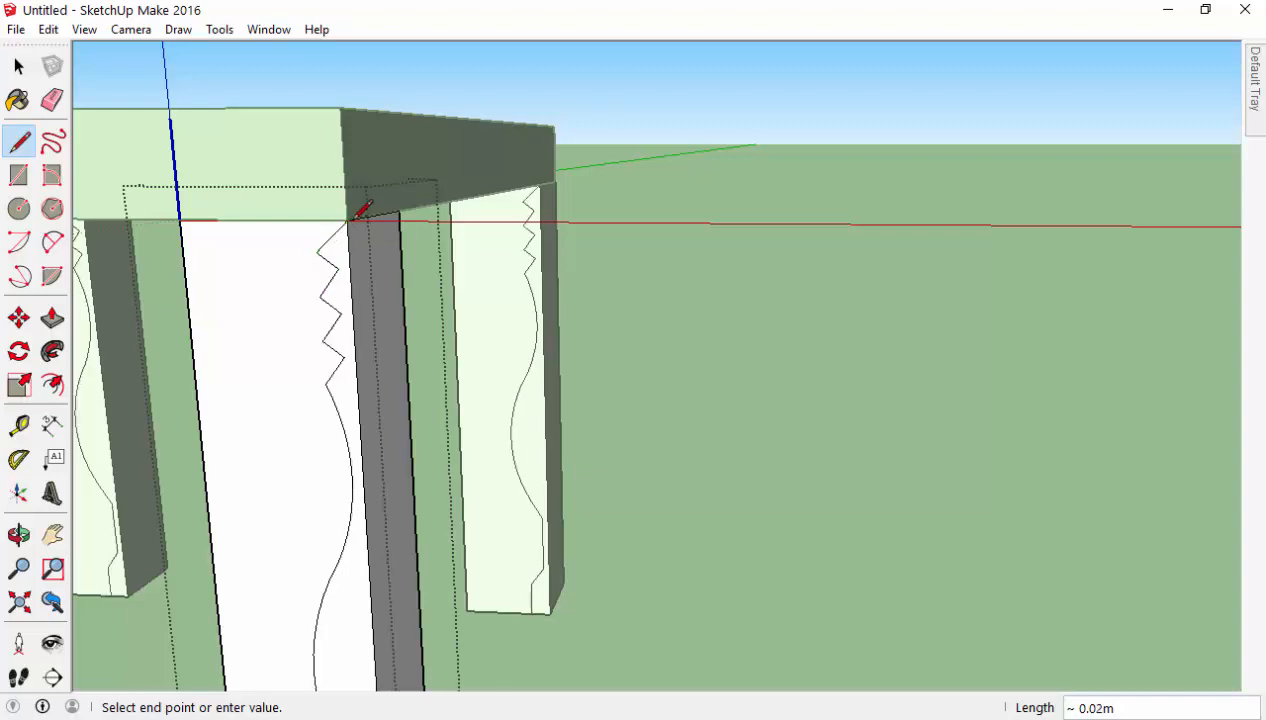
{"action": "left_click", "coordinate": [349, 220]}
Check with Follow Me that the profile on the leg's front face is recognised as a closed face.
{"action": "scroll", "coordinate": [342, 234], "scroll_direction": "down", "scroll_amount": 2}
{"action": "middle_click_drag", "start_coordinate": [359, 474], "coordinate": [399, 358]}
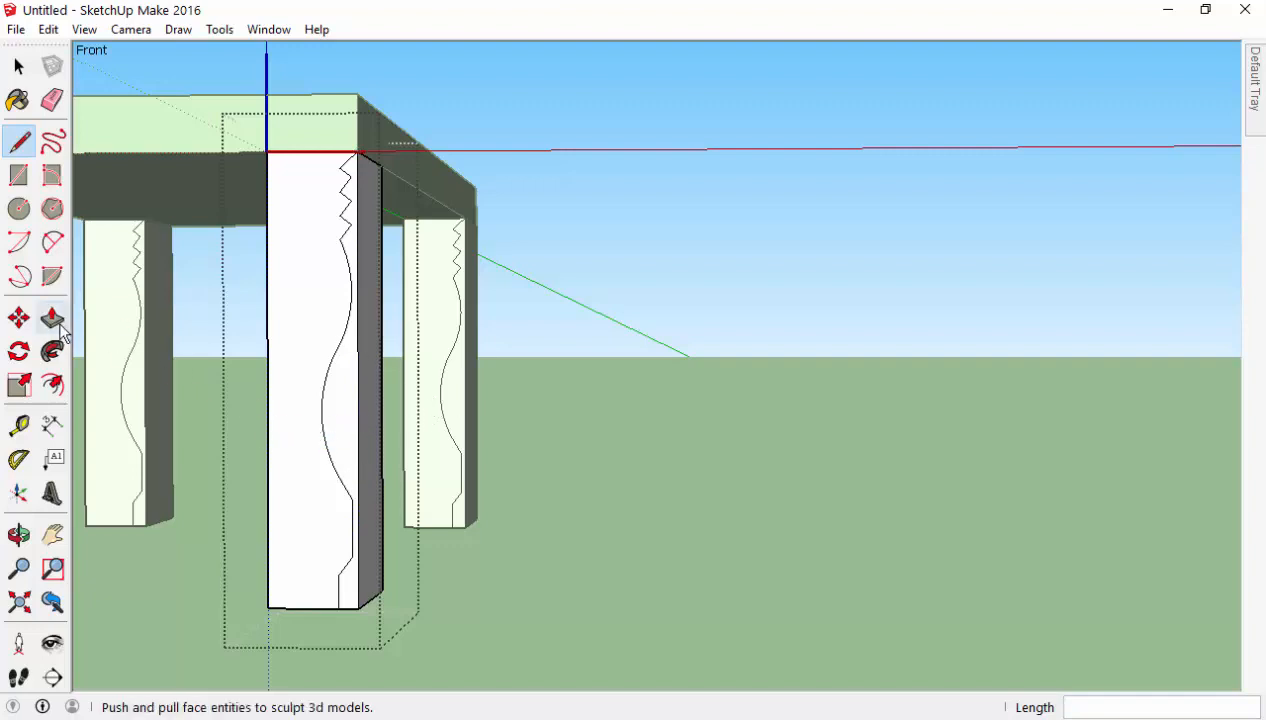
{"action": "middle_click_drag", "start_coordinate": [469, 325], "coordinate": [510, 333]}
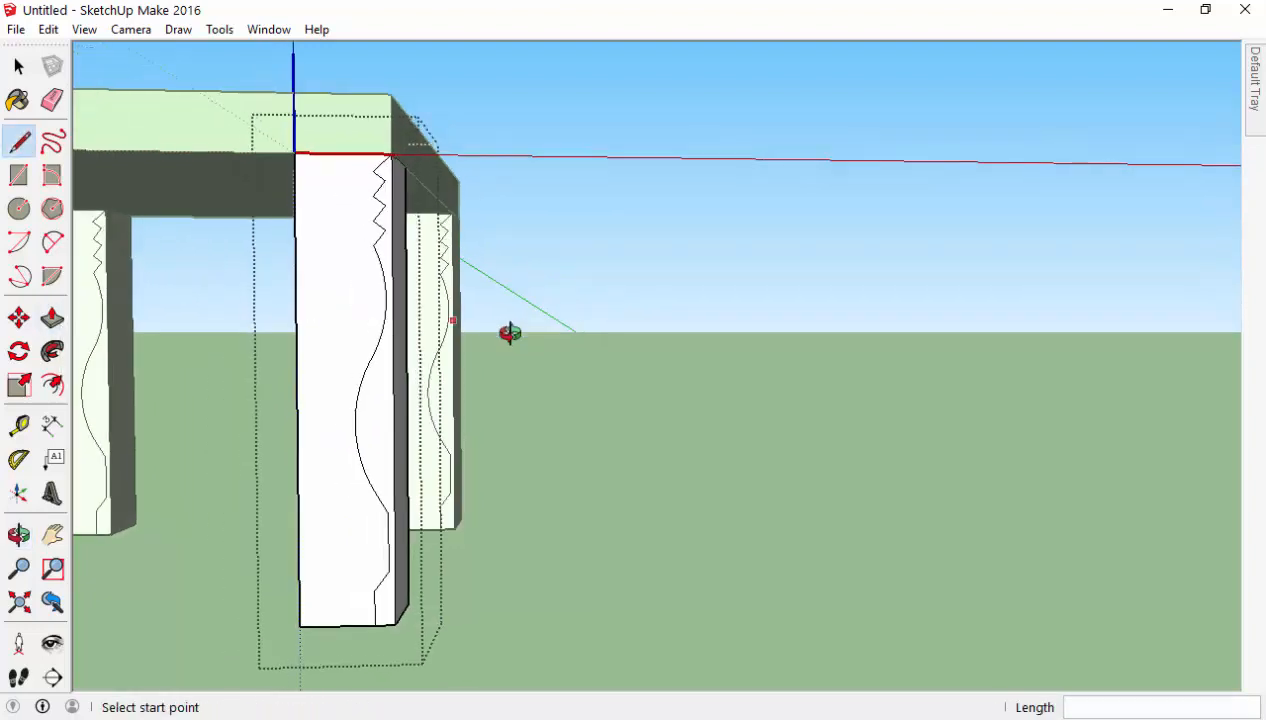
{"action": "left_click", "coordinate": [53, 352]}
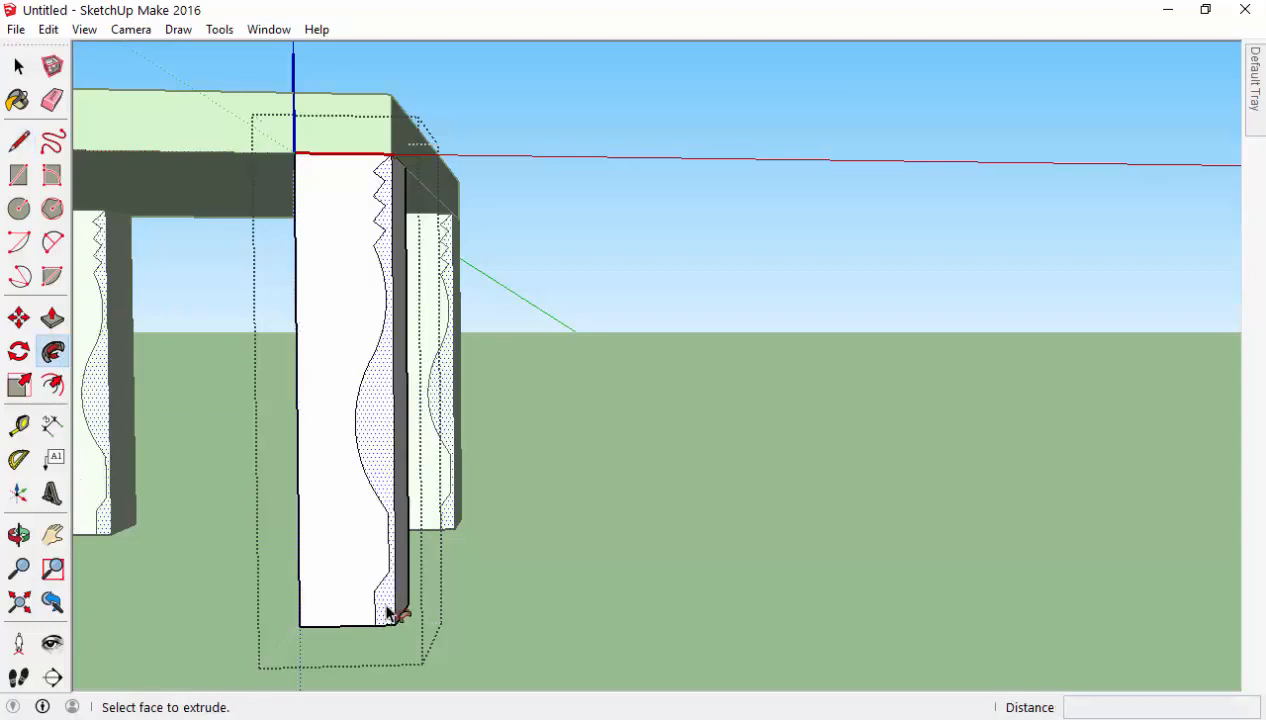
{"action": "scroll", "coordinate": [401, 339], "scroll_direction": "up", "scroll_amount": 3}
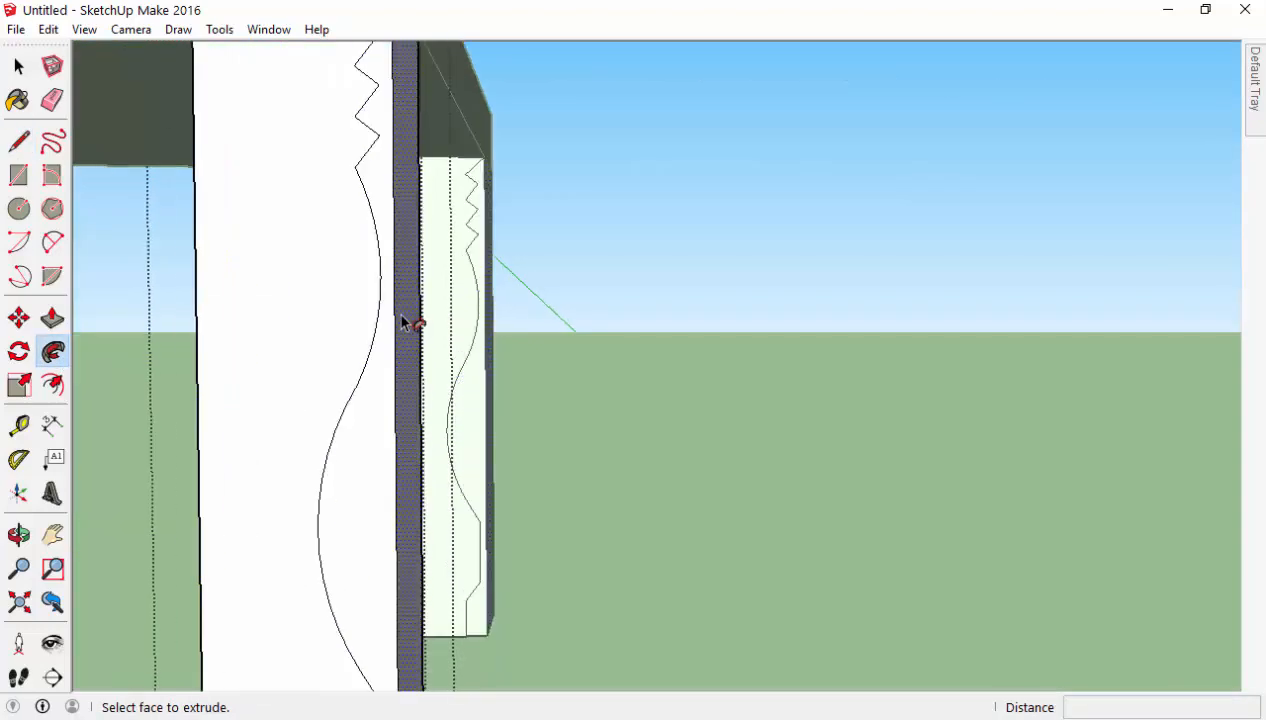
{"action": "scroll", "coordinate": [386, 282], "scroll_direction": "down", "scroll_amount": 4}
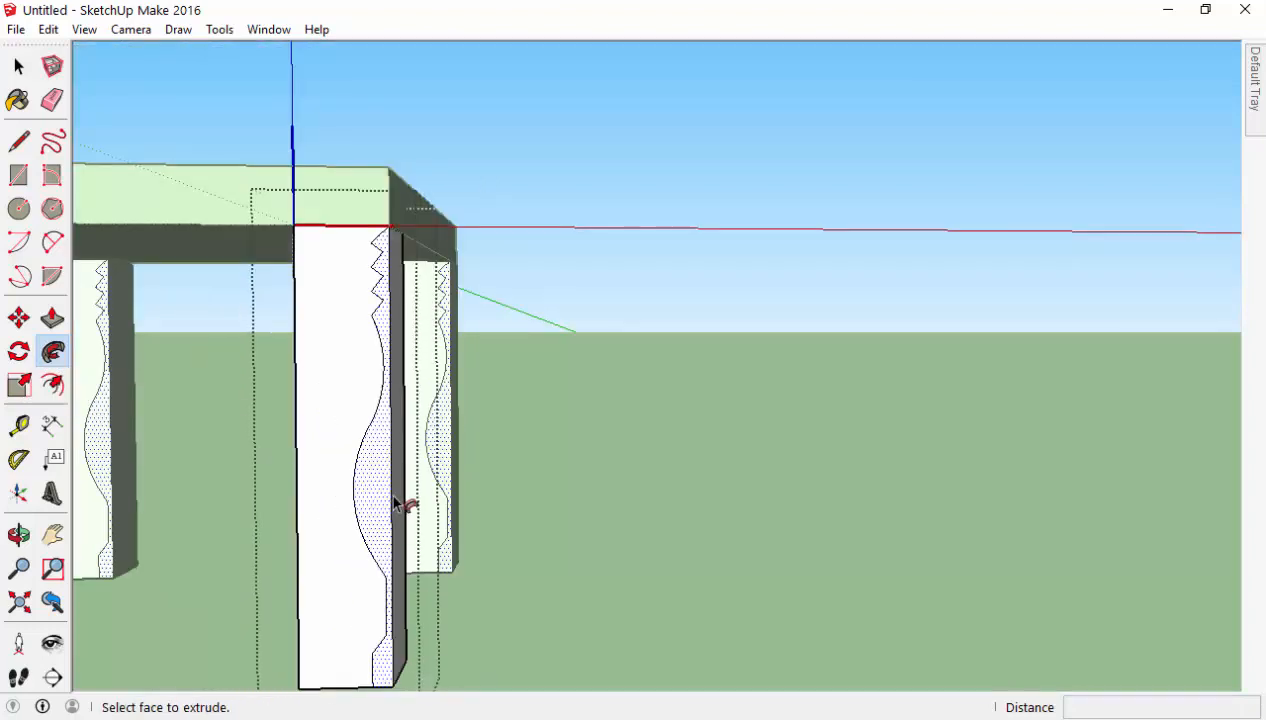
Draw a short line from the upper arc to the outer edge of the leg's front face.
{"action": "key", "text": "c"}
{"action": "key", "text": "l"}
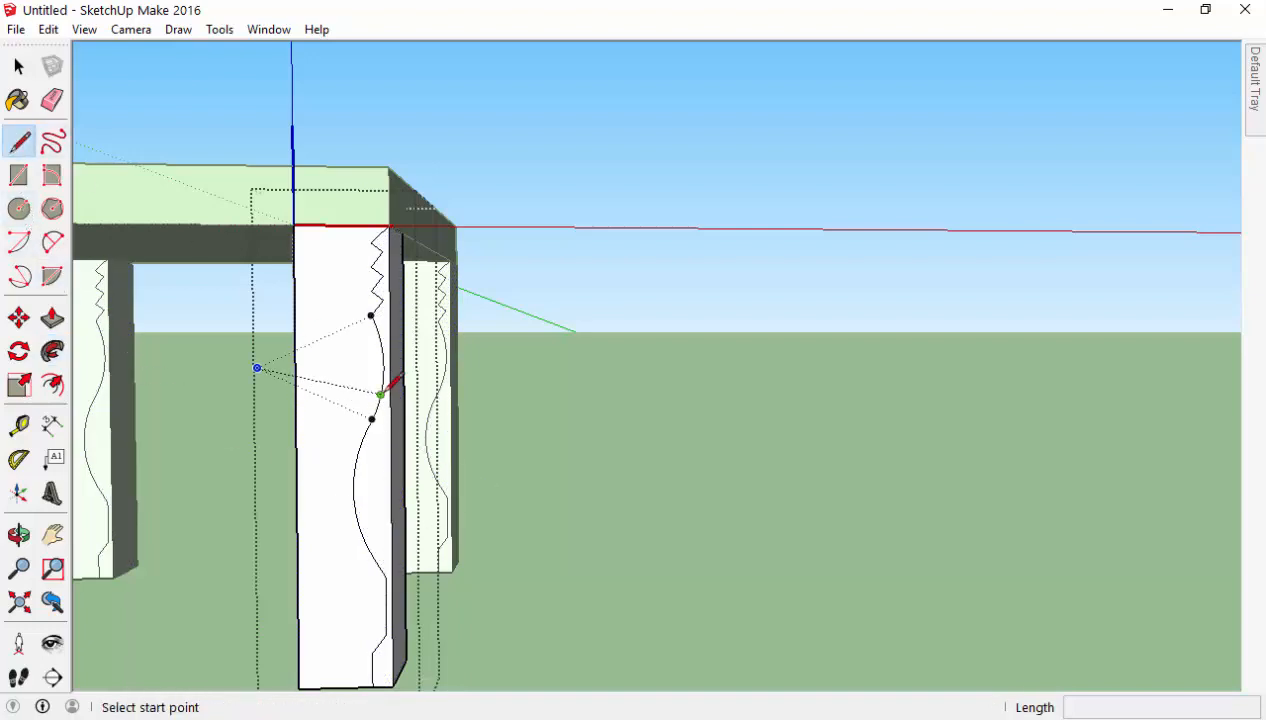
{"action": "scroll", "coordinate": [388, 388], "scroll_direction": "up", "scroll_amount": 5}
{"action": "left_click", "coordinate": [378, 380]}
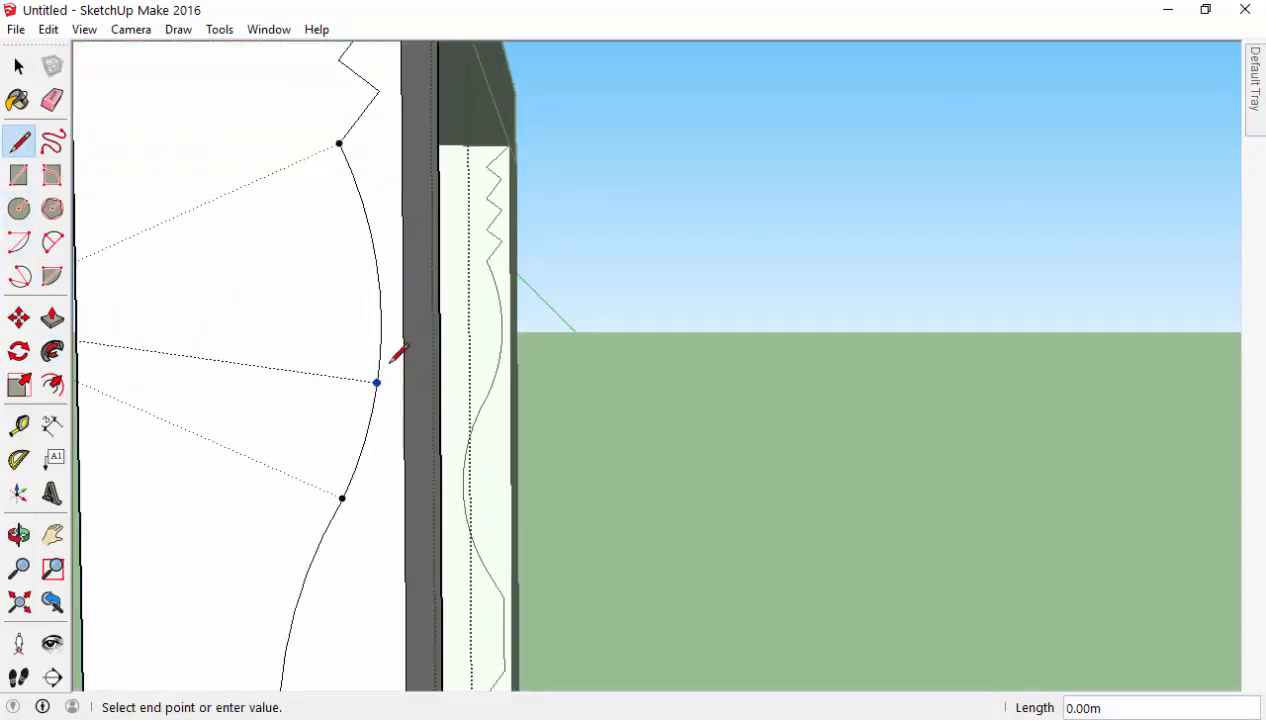
{"action": "left_click", "coordinate": [401, 353]}
{"action": "scroll", "coordinate": [382, 438], "scroll_direction": "down", "scroll_amount": 6}
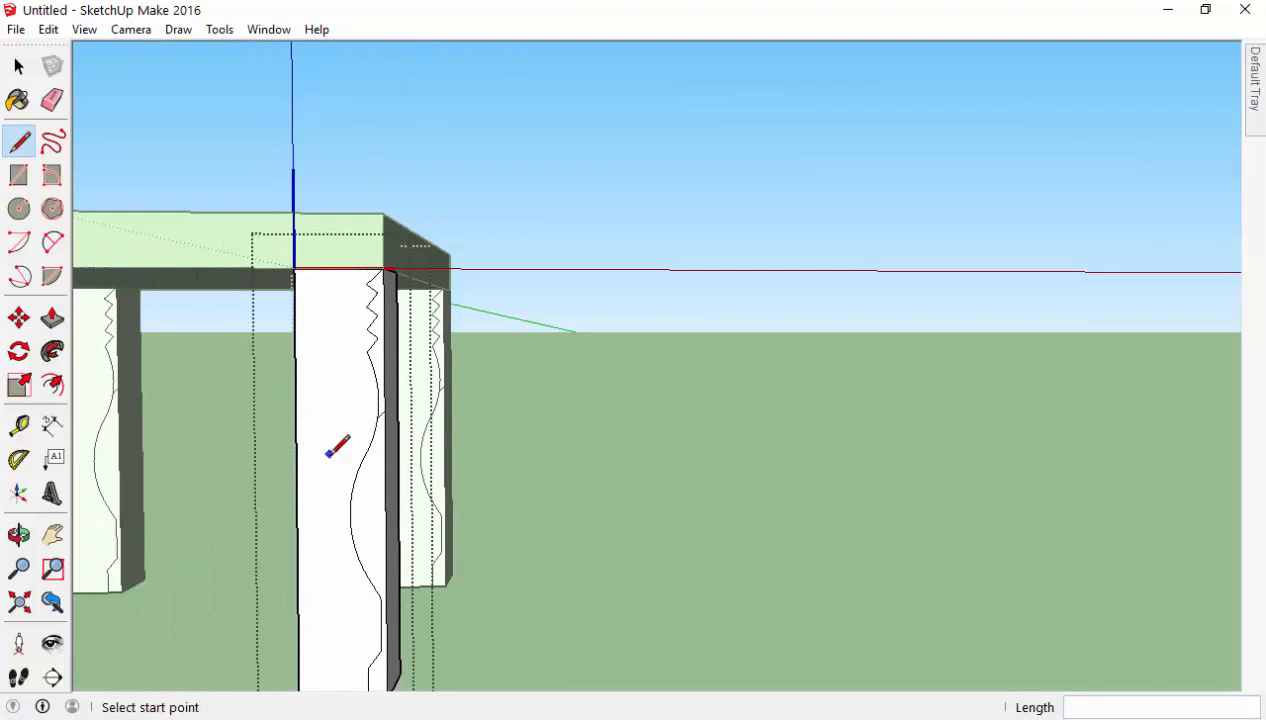
{"action": "scroll", "coordinate": [337, 447], "scroll_direction": "down", "scroll_amount": 3}
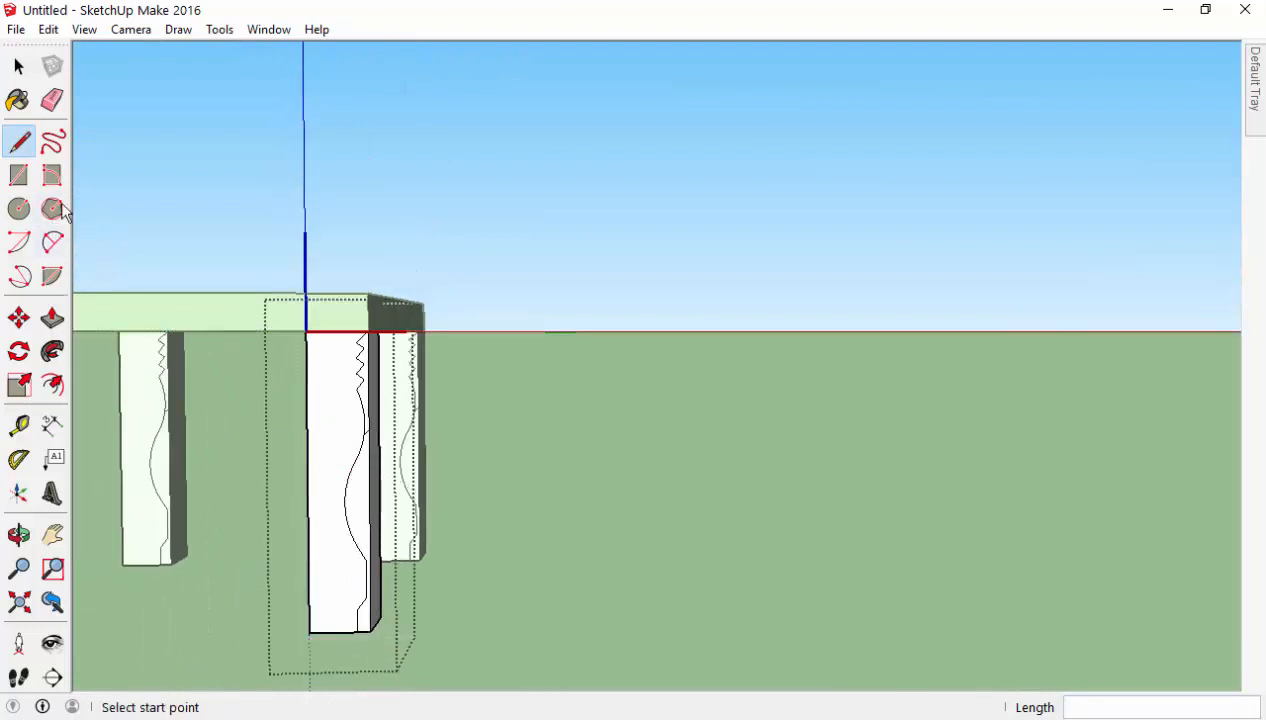
Erase the short line between the upper arc and the leg's outer edge.
{"action": "left_click", "coordinate": [52, 351]}
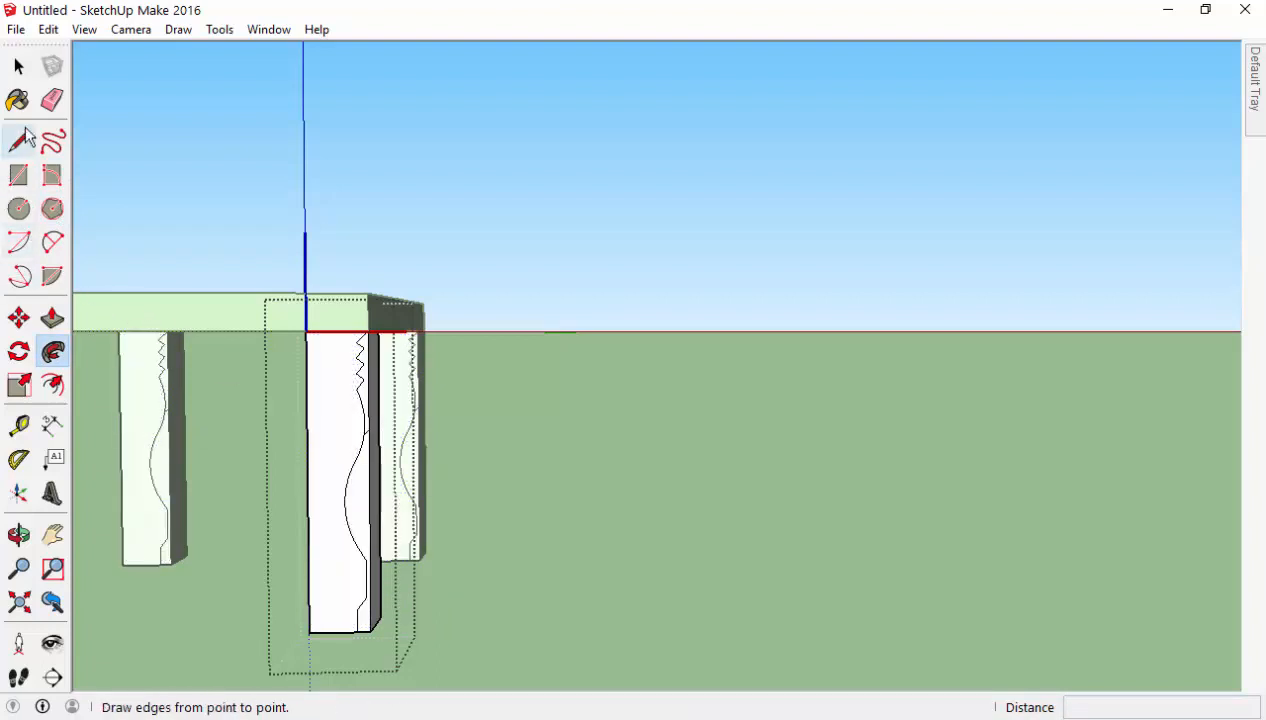
{"action": "left_click", "coordinate": [52, 99]}
{"action": "scroll", "coordinate": [391, 438], "scroll_direction": "up", "scroll_amount": 5}
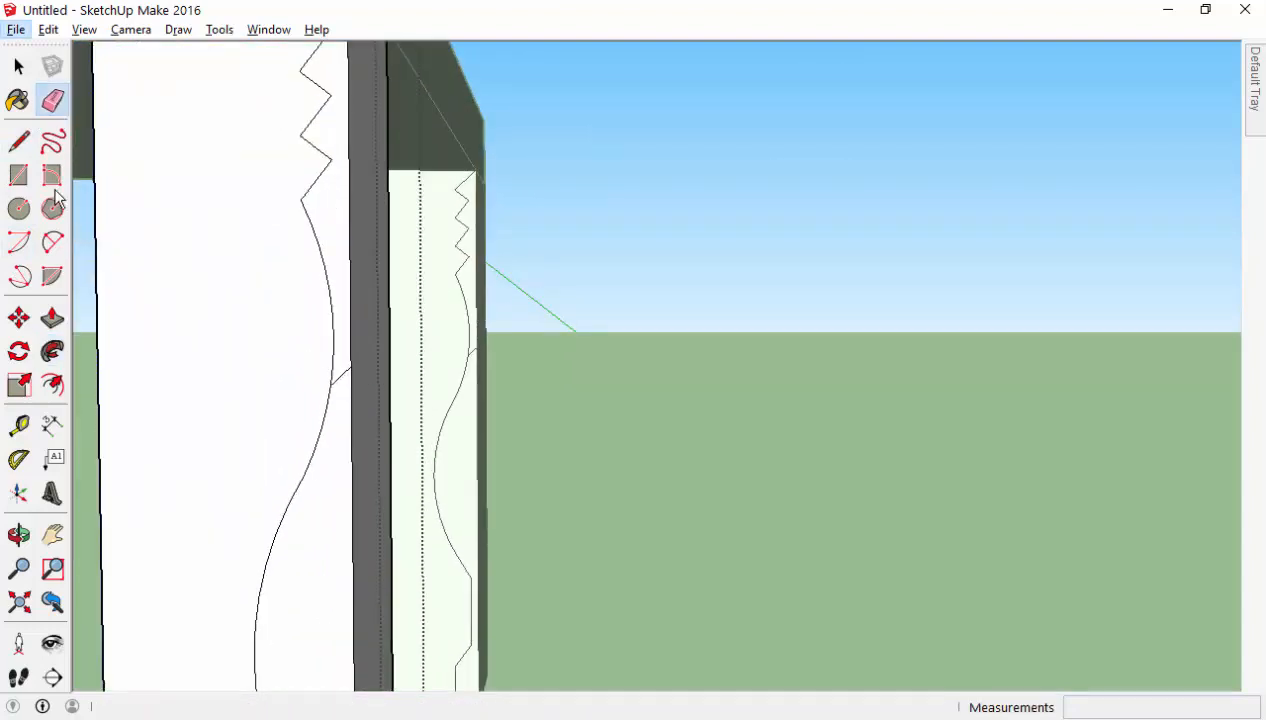
{"action": "key", "text": "e"}
{"action": "left_click", "coordinate": [346, 373]}
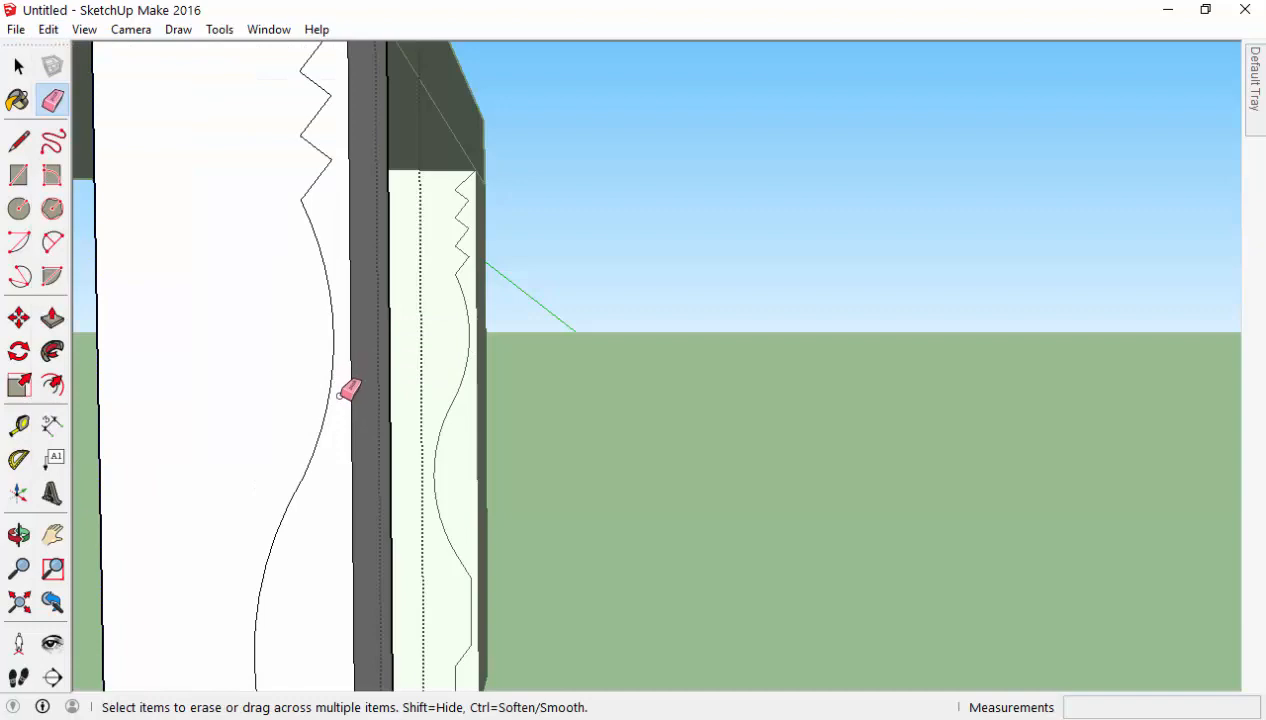
Sweep the decorative profile around all four sides of the leg with Follow Me, tracing the perimeter of the leg's bottom face.
{"action": "scroll", "coordinate": [344, 448], "scroll_direction": "down", "scroll_amount": 7}
{"action": "middle_click_drag", "start_coordinate": [337, 496], "coordinate": [349, 597]}
{"action": "scroll", "coordinate": [349, 597], "scroll_direction": "up", "scroll_amount": 5}
{"action": "middle_click_drag", "start_coordinate": [315, 472], "coordinate": [305, 236]}
{"action": "left_click", "coordinate": [49, 355]}
{"action": "scroll", "coordinate": [270, 328], "scroll_direction": "up", "scroll_amount": 3}
{"action": "scroll", "coordinate": [304, 354], "scroll_direction": "down", "scroll_amount": 3}
{"action": "scroll", "coordinate": [305, 357], "scroll_direction": "down", "scroll_amount": 4}
{"action": "middle_click_drag", "start_coordinate": [260, 344], "coordinate": [312, 401]}
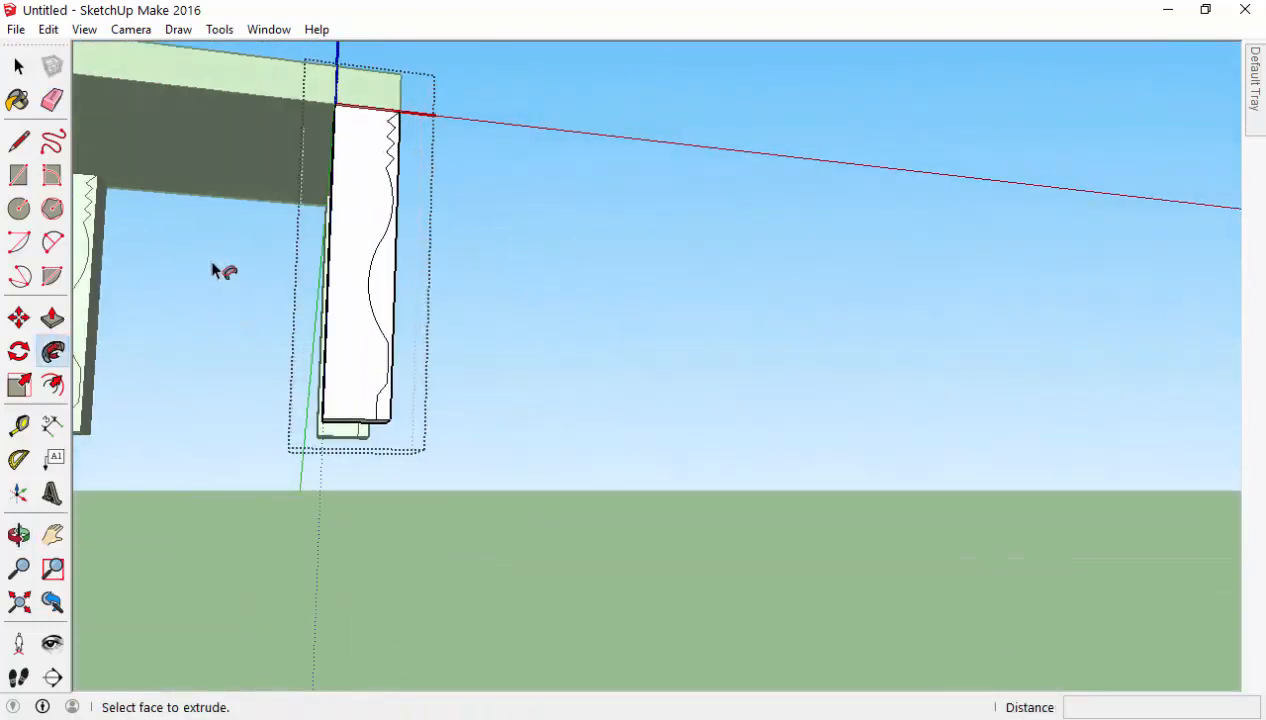
{"action": "scroll", "coordinate": [238, 230], "scroll_direction": "up", "scroll_amount": 2}
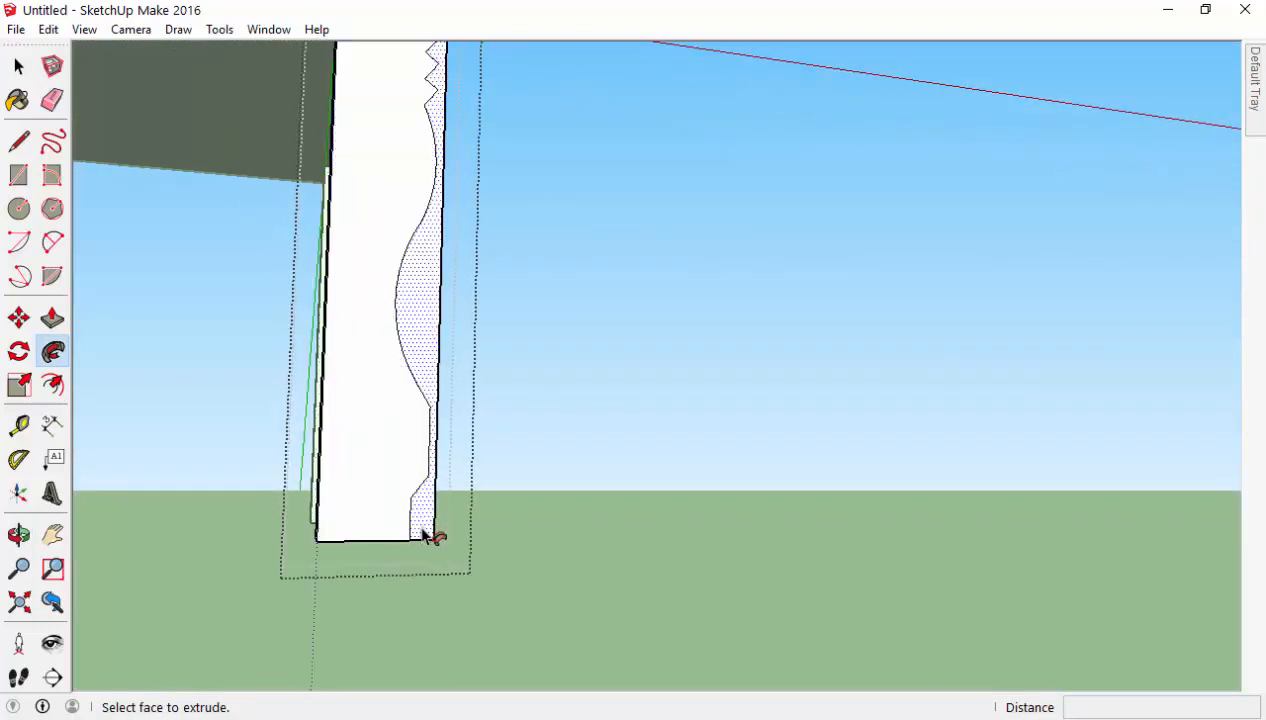
{"action": "middle_click_drag", "start_coordinate": [424, 536], "coordinate": [365, 403]}
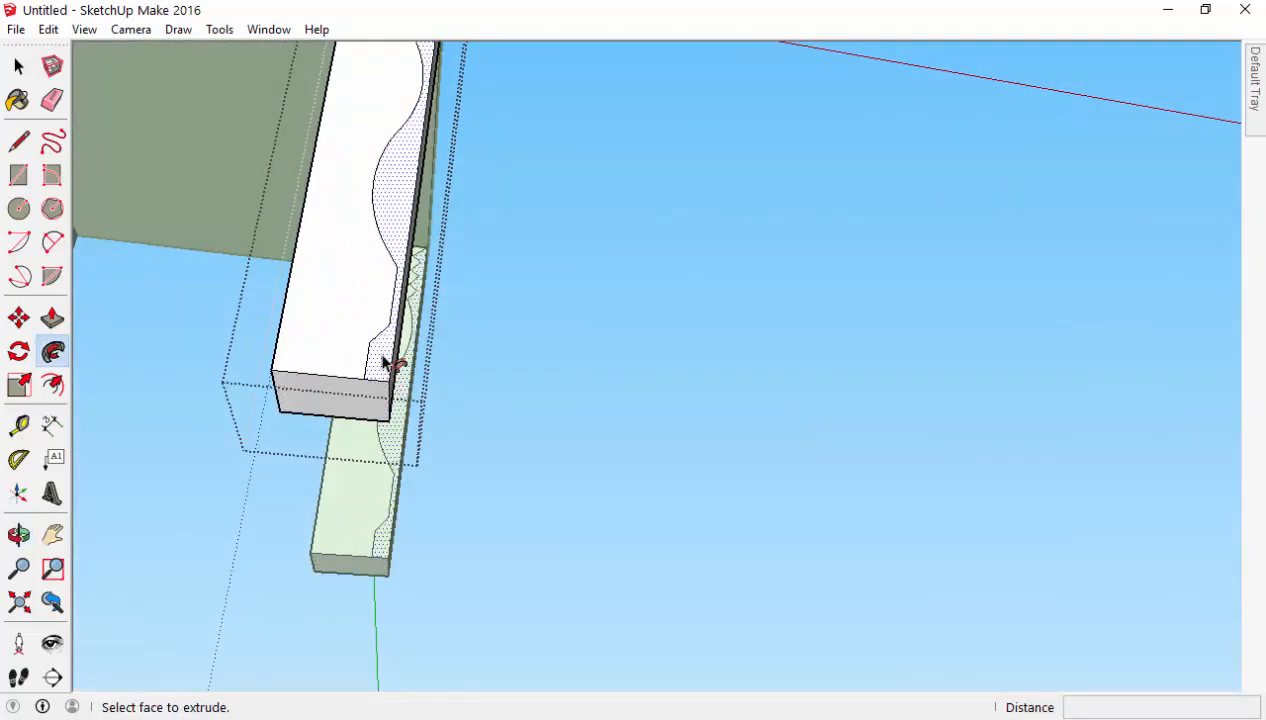
{"action": "scroll", "coordinate": [385, 362], "scroll_direction": "up", "scroll_amount": 2}
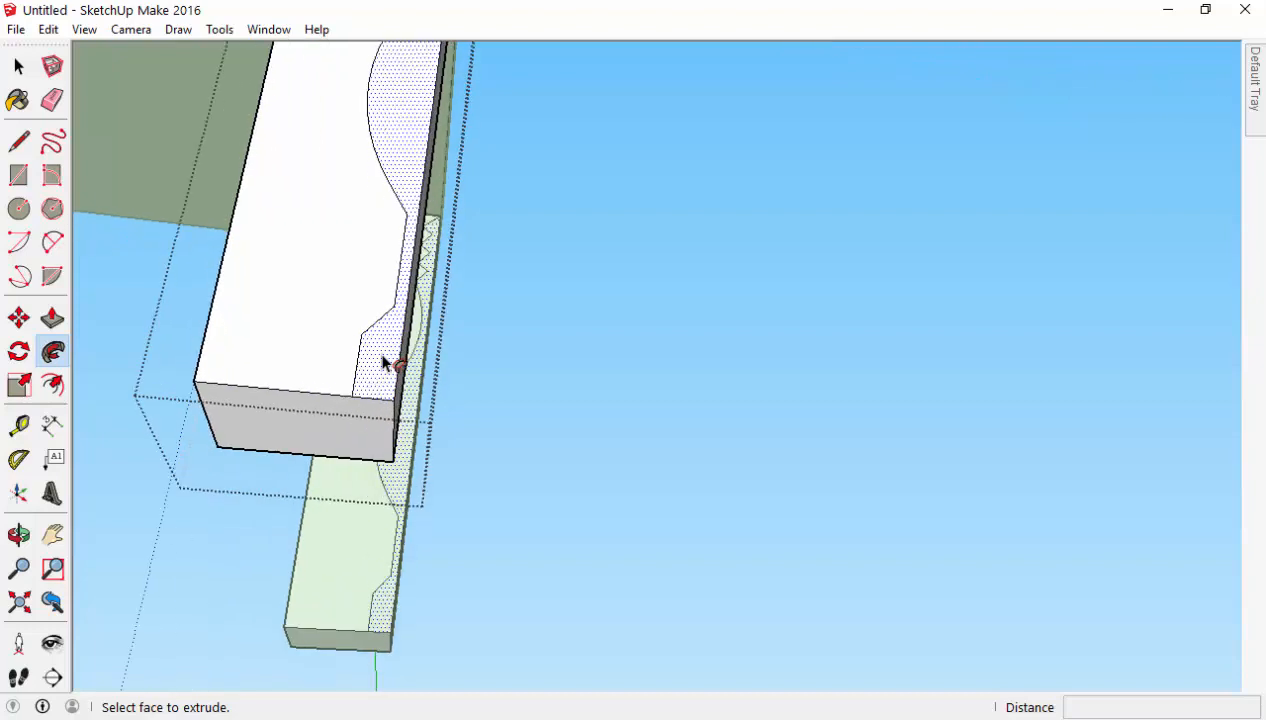
{"action": "left_click", "coordinate": [387, 361]}
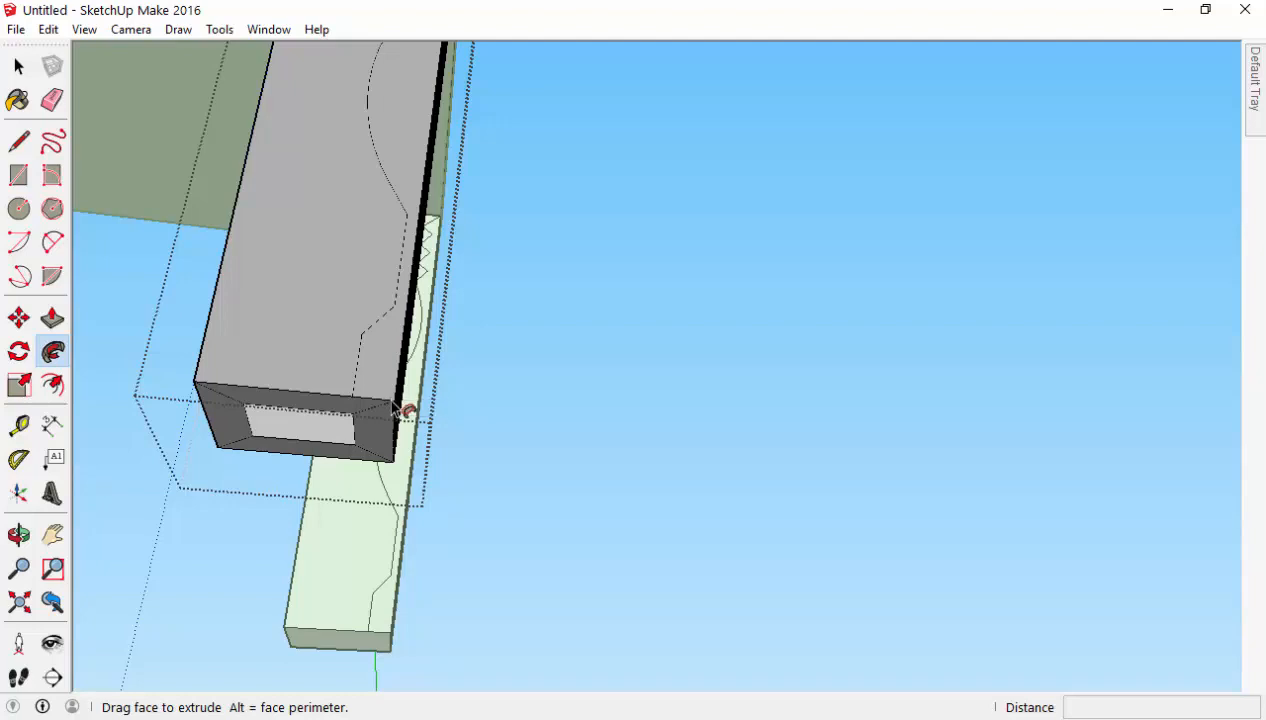
{"action": "key", "text": "Escape"}
{"action": "middle_click_drag", "start_coordinate": [404, 415], "coordinate": [178, 531]}
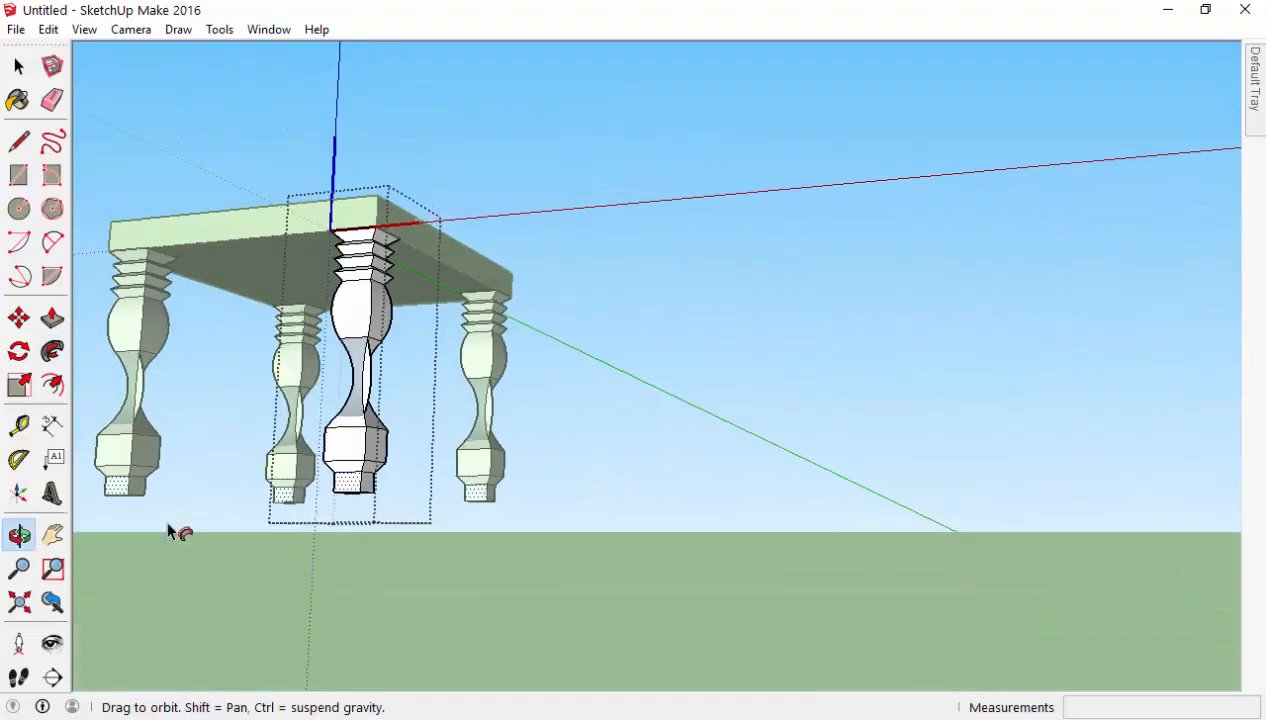
Erase the leftover curved edges and face beside the narrow middle section of the leg.
{"action": "middle_click_drag", "start_coordinate": [216, 412], "coordinate": [362, 230]}
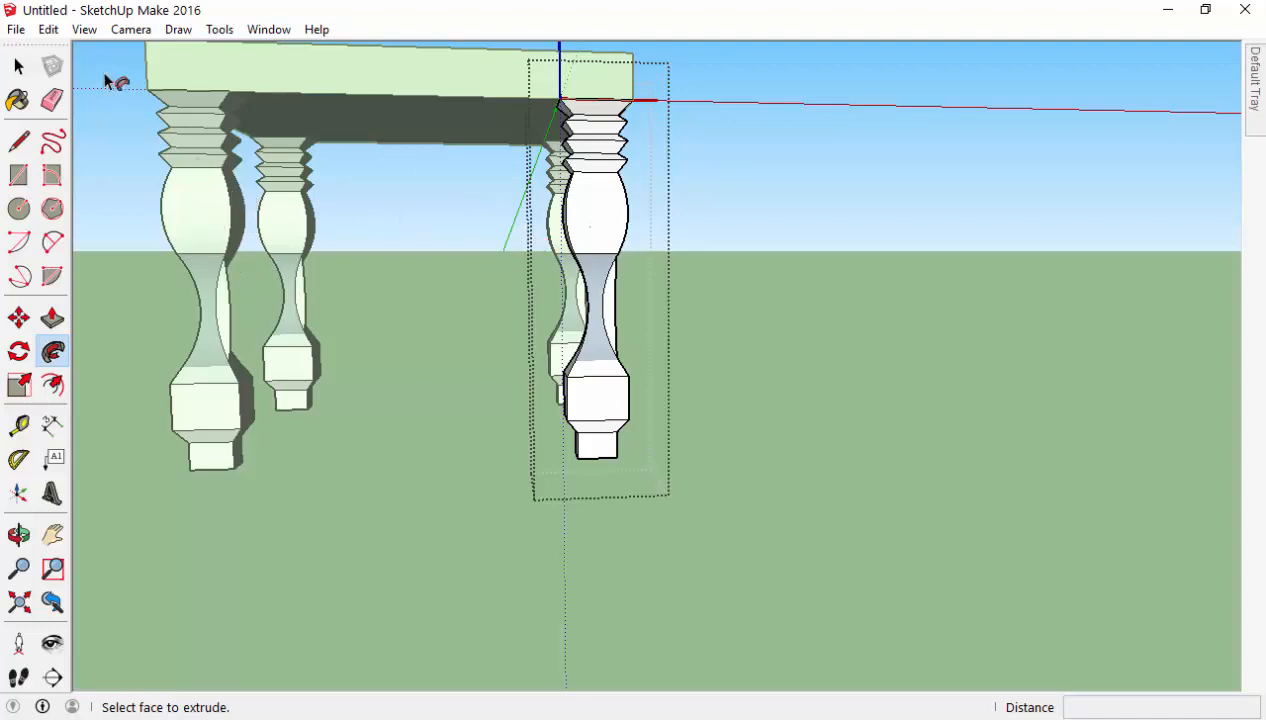
{"action": "left_click", "coordinate": [18, 66]}
{"action": "scroll", "coordinate": [631, 277], "scroll_direction": "up", "scroll_amount": 8}
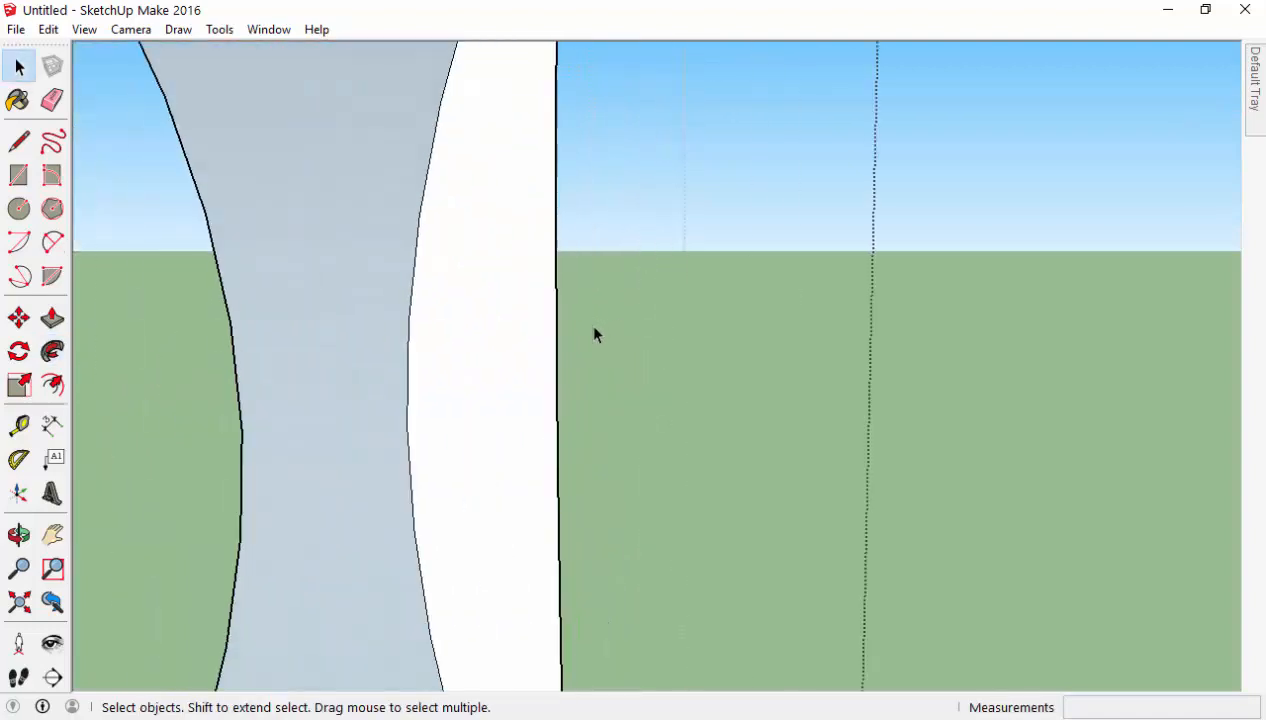
{"action": "middle_click_drag", "start_coordinate": [578, 337], "coordinate": [633, 383]}
{"action": "left_click_drag", "start_coordinate": [638, 382], "coordinate": [667, 308]}
{"action": "key", "text": "space"}
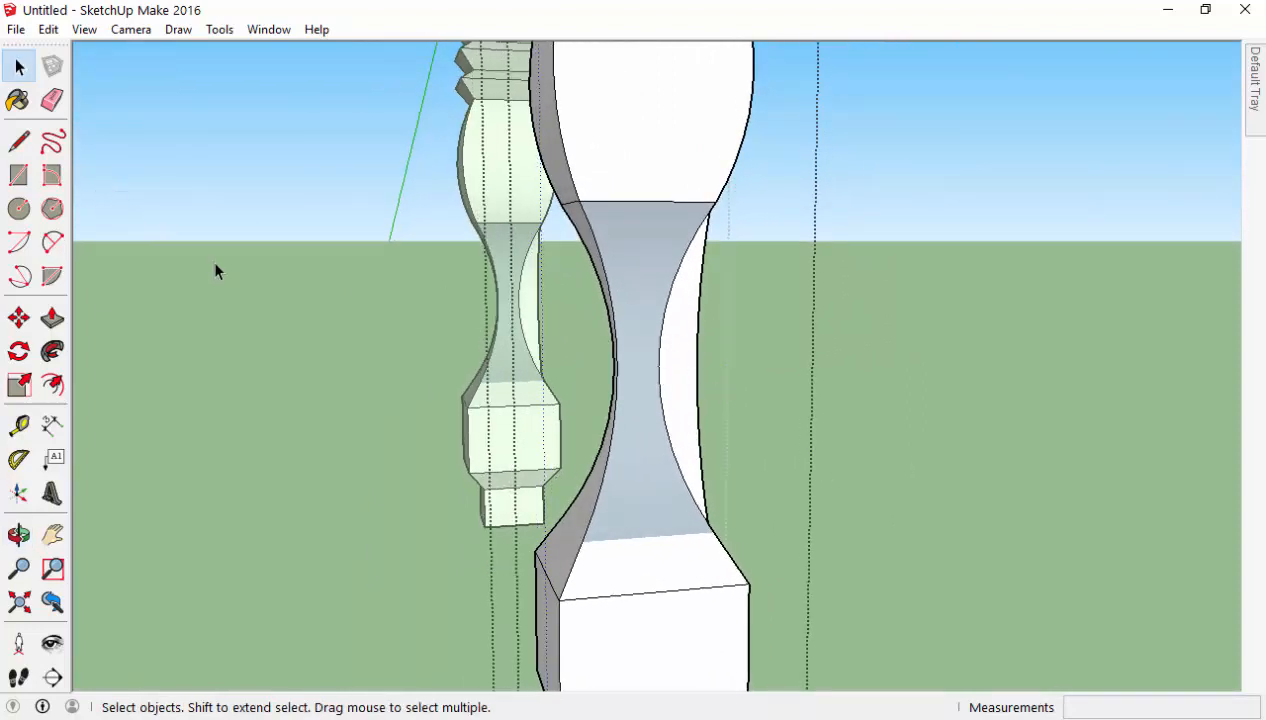
{"action": "left_click", "coordinate": [52, 99]}
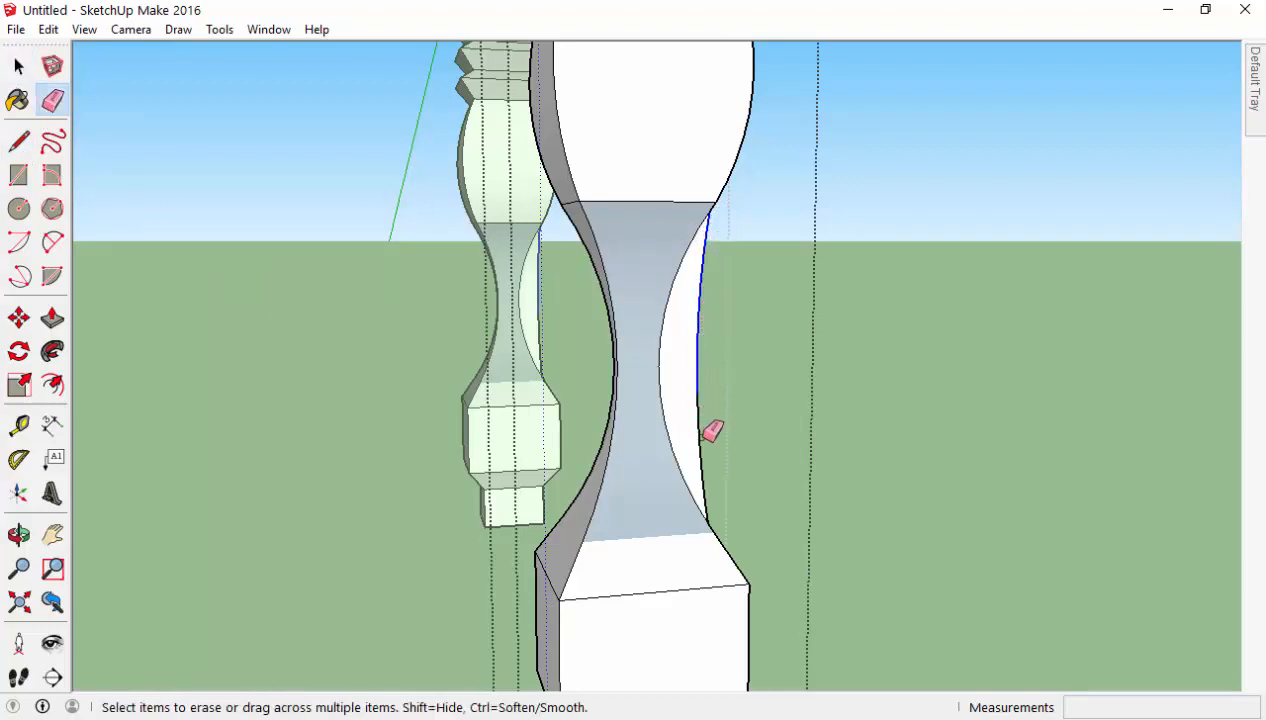
{"action": "left_click", "coordinate": [705, 497]}
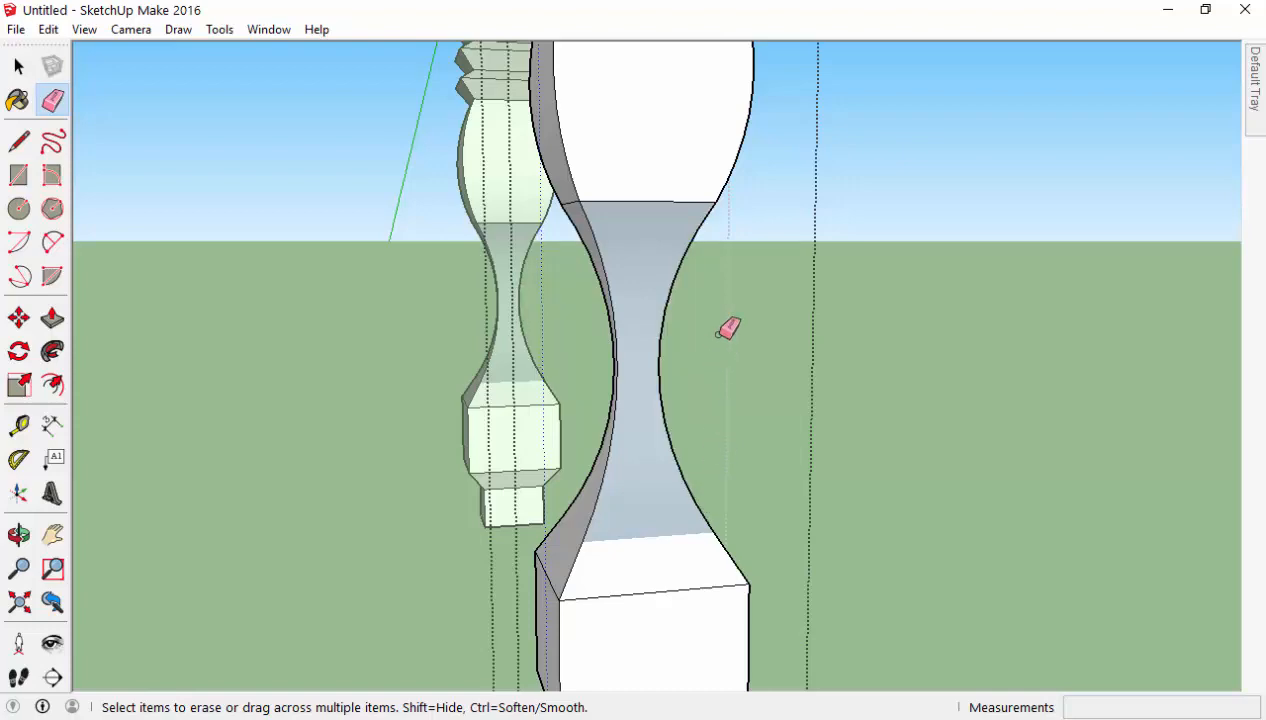
Close the leg component's editing and return to the whole table.
{"action": "scroll", "coordinate": [735, 290], "scroll_direction": "down", "scroll_amount": 3}
{"action": "middle_click_drag", "start_coordinate": [743, 240], "coordinate": [462, 275]}
{"action": "scroll", "coordinate": [462, 275], "scroll_direction": "down", "scroll_amount": 3}
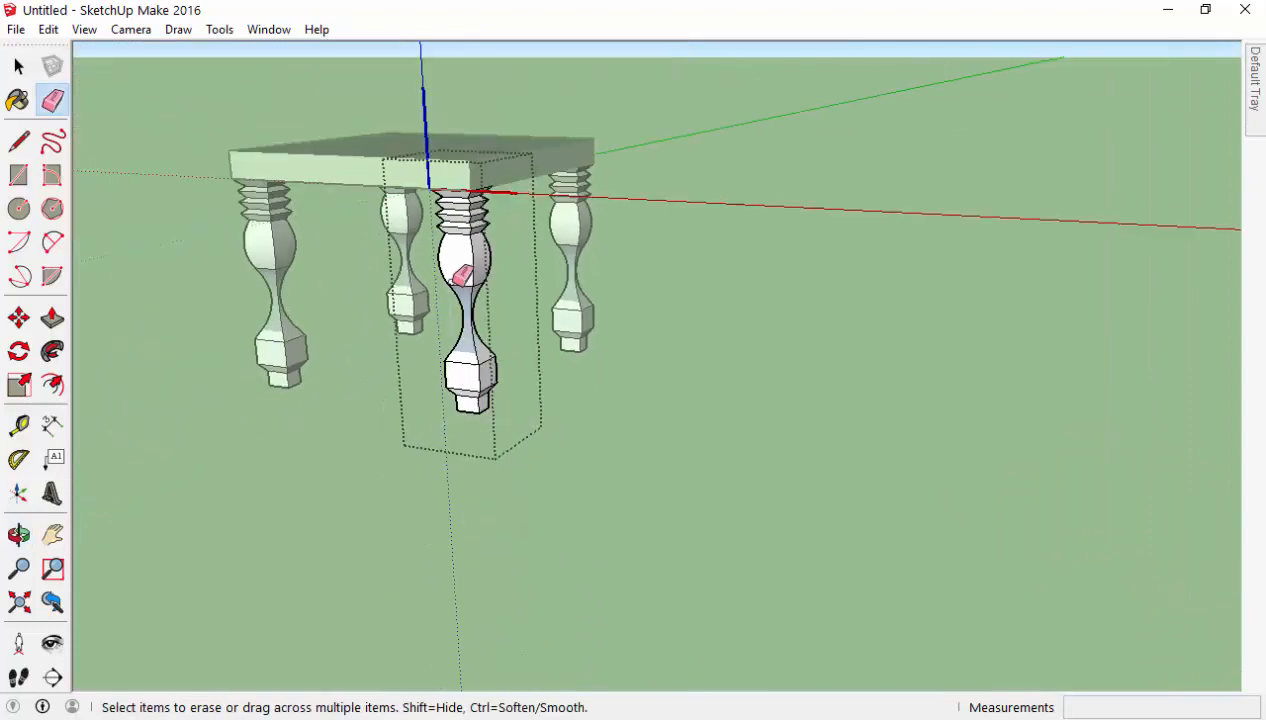
{"action": "scroll", "coordinate": [462, 275], "scroll_direction": "down", "scroll_amount": 3}
{"action": "left_click", "coordinate": [22, 68]}
{"action": "left_click", "coordinate": [347, 188]}
Examine the table and its four shaped legs from several sides and from above.
{"action": "middle_click_drag", "start_coordinate": [347, 188], "coordinate": [822, 176]}
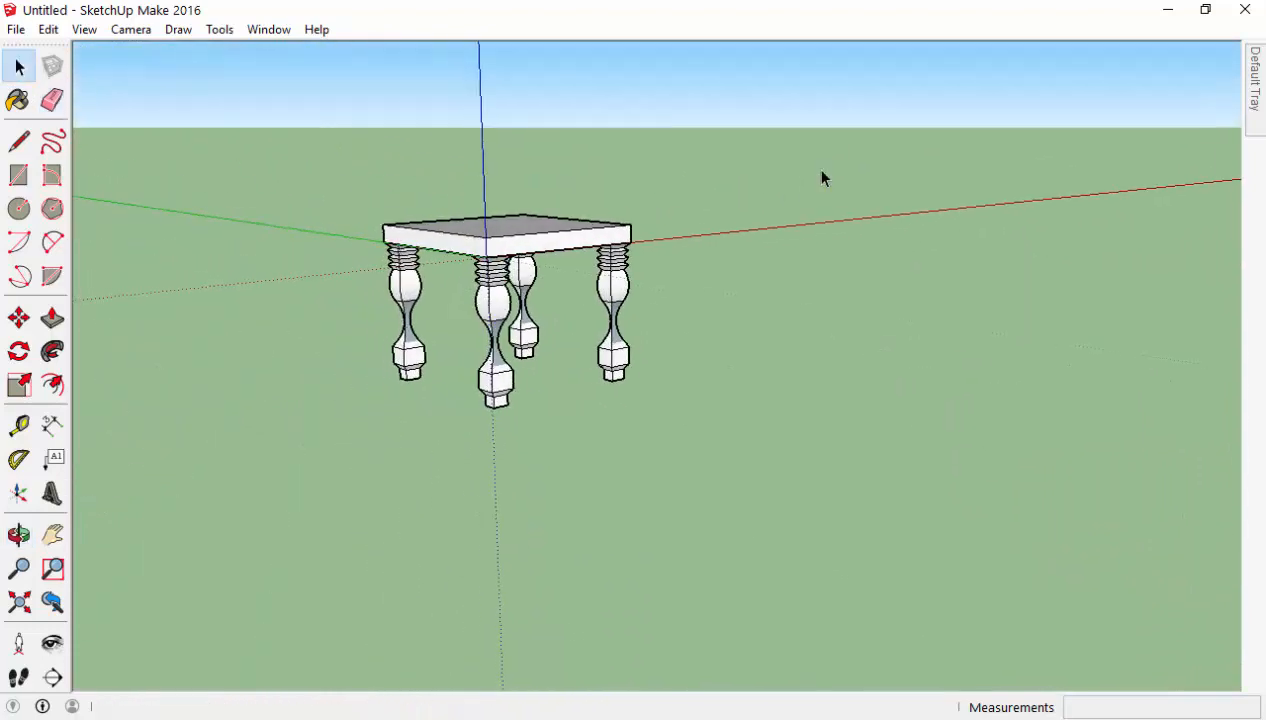
{"action": "scroll", "coordinate": [517, 170], "scroll_direction": "up", "scroll_amount": 3}
{"action": "middle_click_drag", "start_coordinate": [517, 170], "coordinate": [729, 133]}
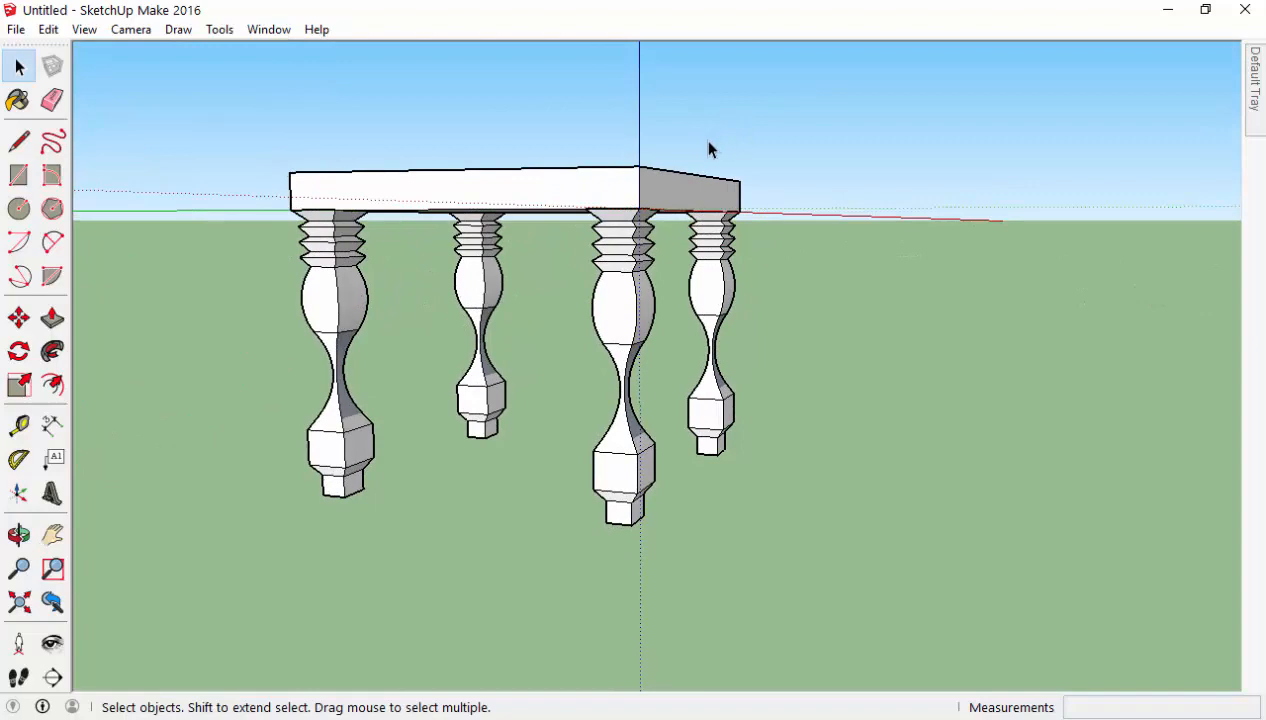
{"action": "scroll", "coordinate": [664, 138], "scroll_direction": "down", "scroll_amount": 3}
{"action": "middle_click_drag", "start_coordinate": [633, 141], "coordinate": [757, 218]}
{"action": "scroll", "coordinate": [569, 171], "scroll_direction": "up", "scroll_amount": 3}
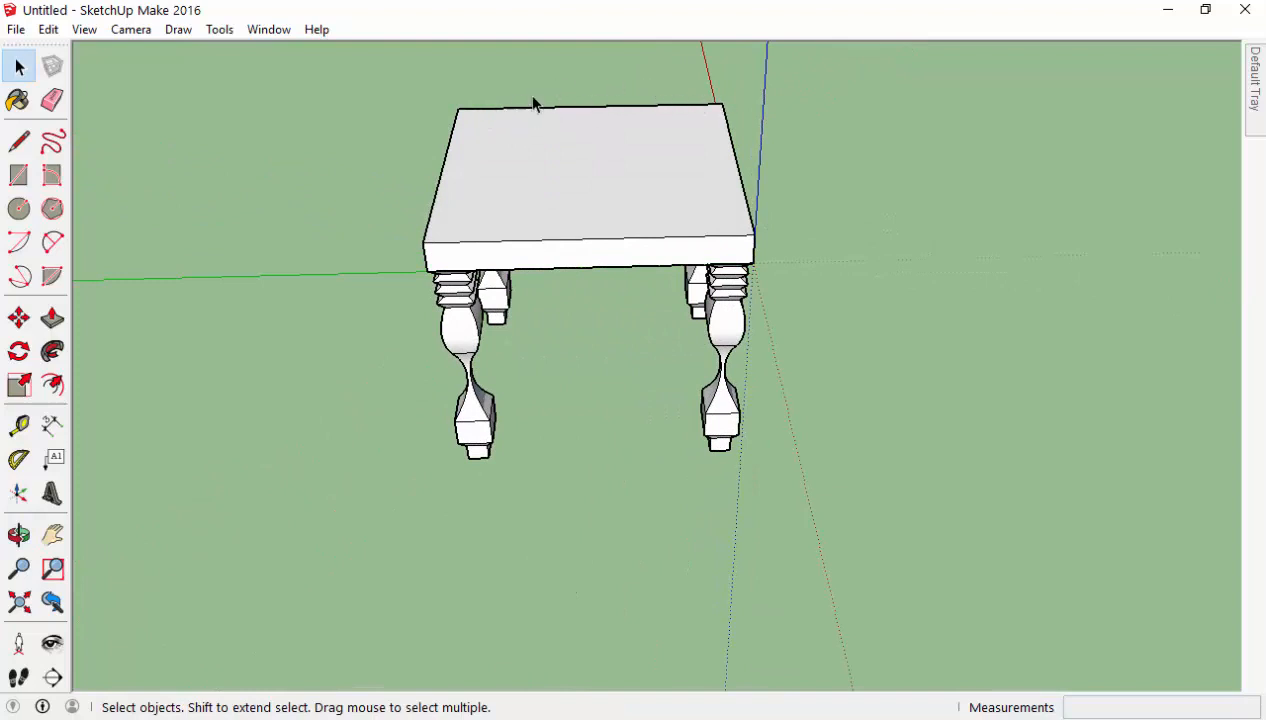
{"action": "scroll", "coordinate": [561, 96], "scroll_direction": "down", "scroll_amount": 5}
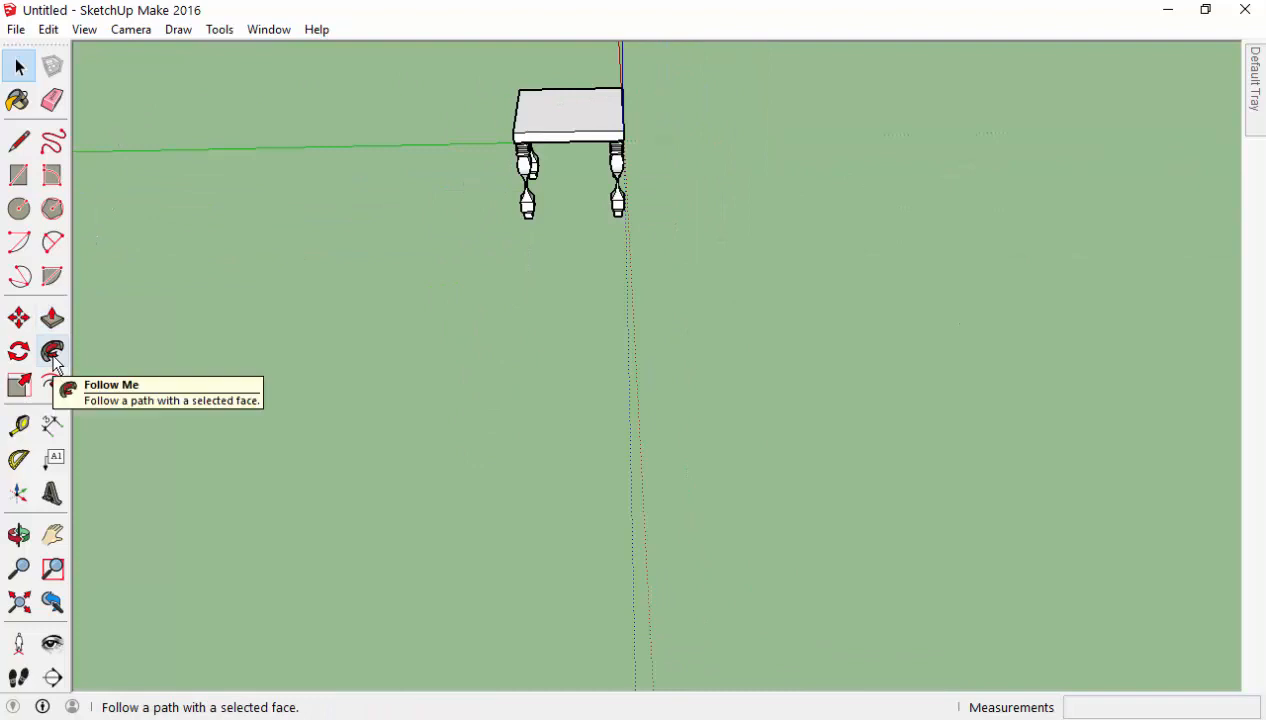
{"action": "scroll", "coordinate": [641, 53], "scroll_direction": "up", "scroll_amount": 3}
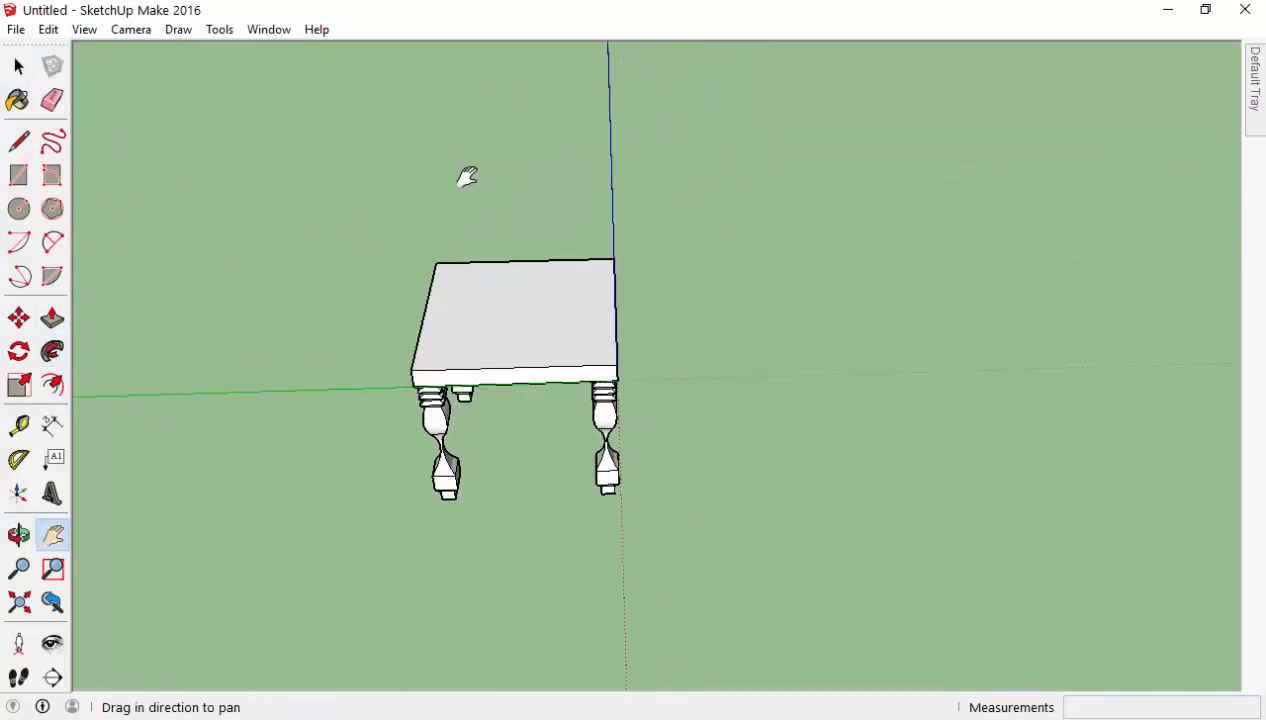
{"action": "middle_click_drag", "start_coordinate": [498, 204], "coordinate": [330, 158]}
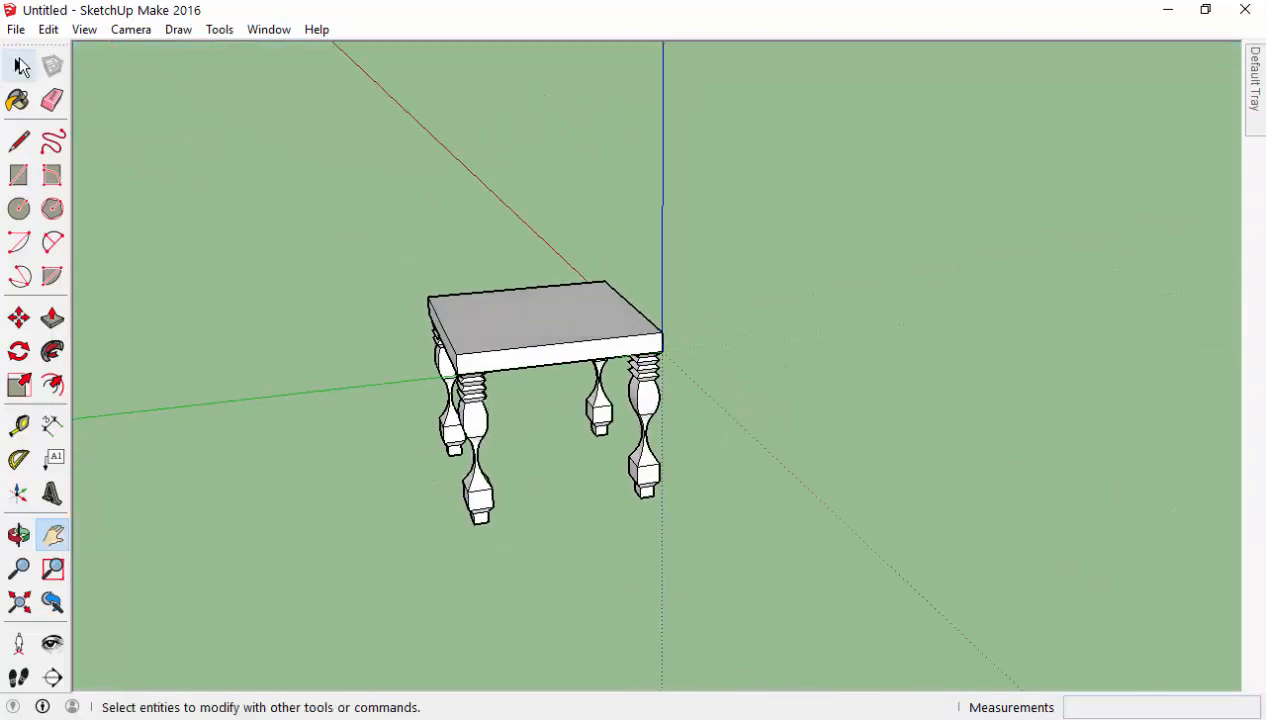
Open the slab top group for editing and extend one of its side faces outward beyond the legs with Push/Pull.
{"action": "left_click", "coordinate": [21, 66]}
{"action": "double_click", "coordinate": [526, 366]}
{"action": "middle_click_drag", "start_coordinate": [424, 271], "coordinate": [452, 362]}
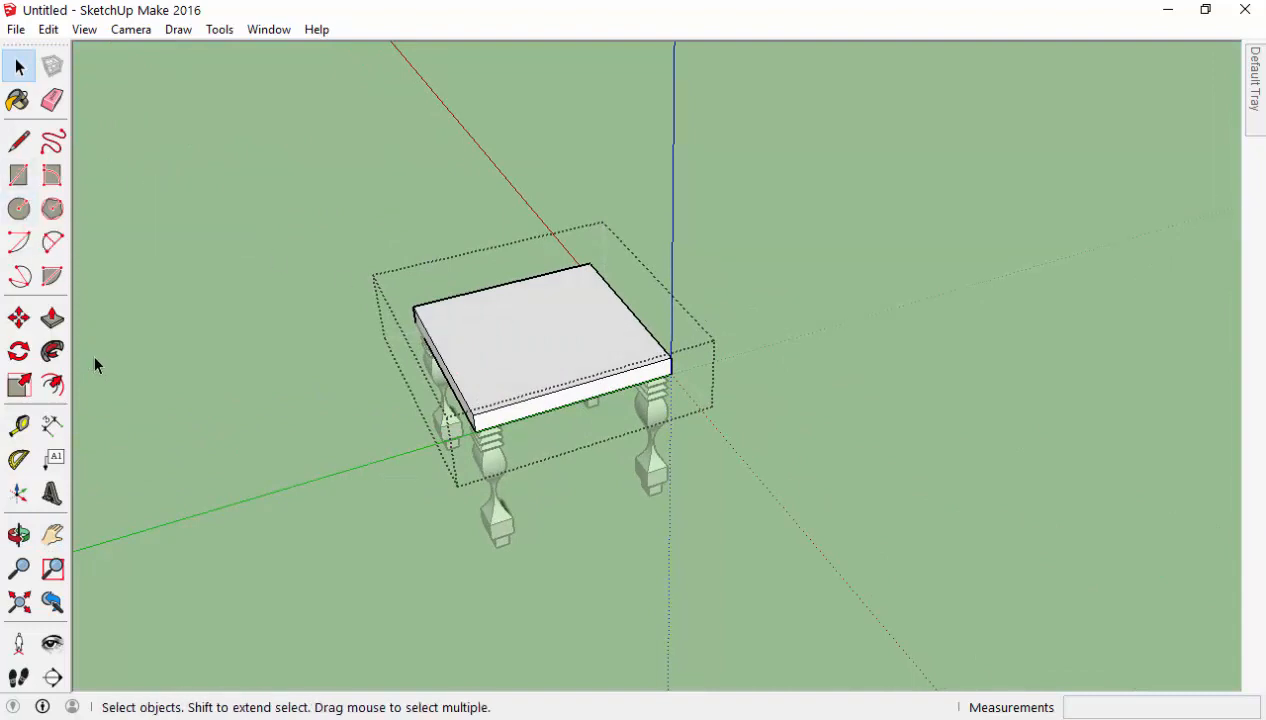
{"action": "middle_click_drag", "start_coordinate": [550, 397], "coordinate": [415, 397]}
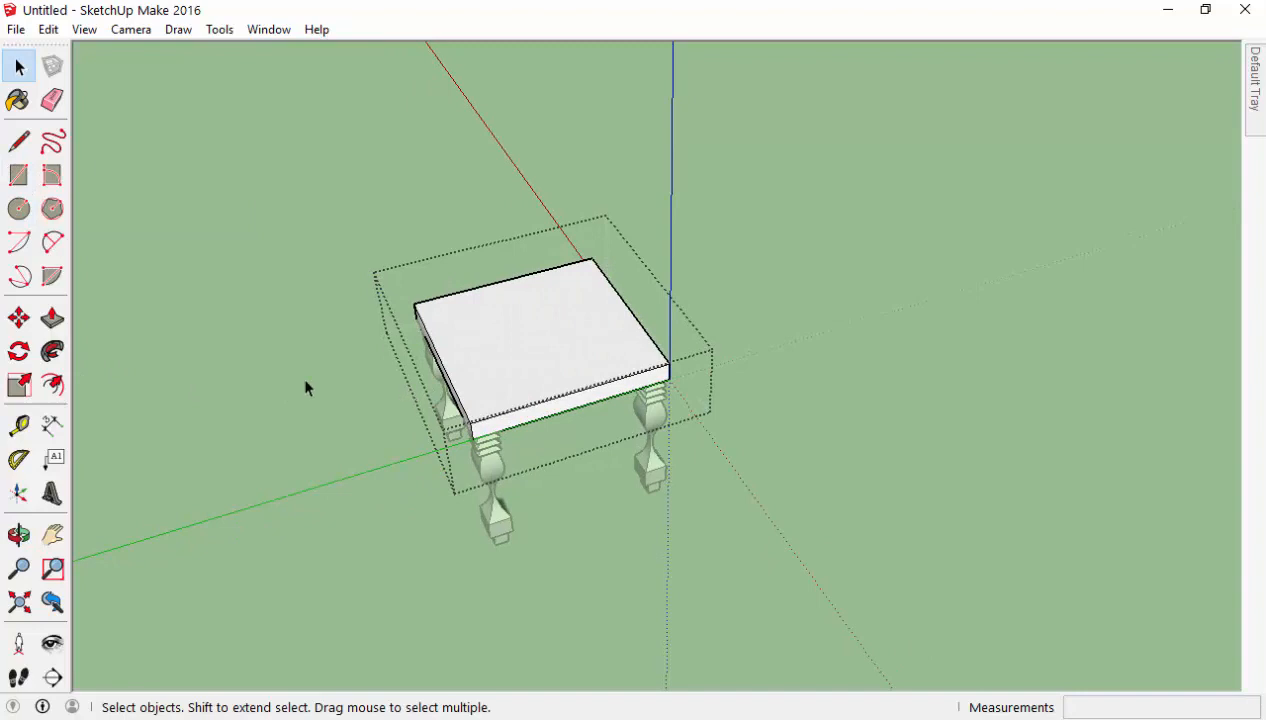
{"action": "left_click", "coordinate": [52, 318]}
{"action": "scroll", "coordinate": [531, 481], "scroll_direction": "up", "scroll_amount": 5}
{"action": "left_click_drag", "start_coordinate": [486, 339], "coordinate": [505, 366]}
{"action": "middle_click_drag", "start_coordinate": [505, 366], "coordinate": [440, 430]}
{"action": "left_click", "coordinate": [614, 311]}
{"action": "left_click", "coordinate": [624, 313]}
Extend the slab top's end face farther outward past the legs with Push/Pull.
{"action": "left_click", "coordinate": [440, 430]}
{"action": "left_click", "coordinate": [414, 437]}
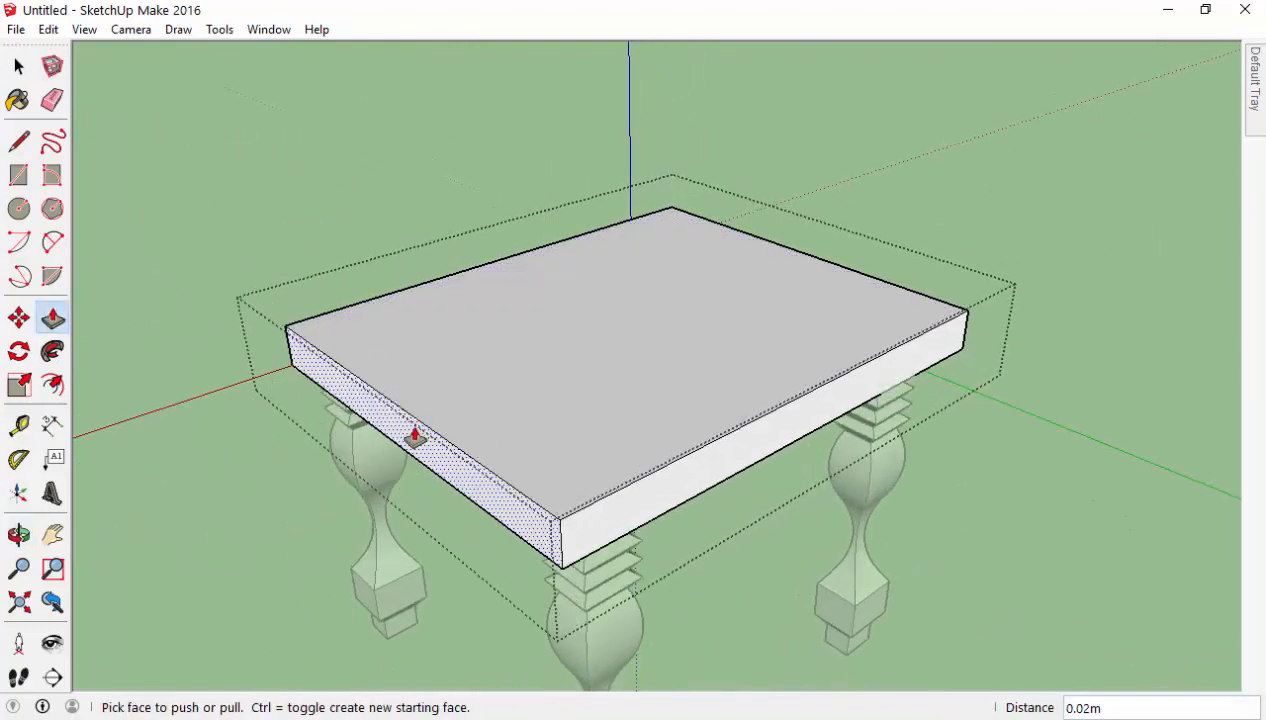
{"action": "left_click", "coordinate": [414, 437]}
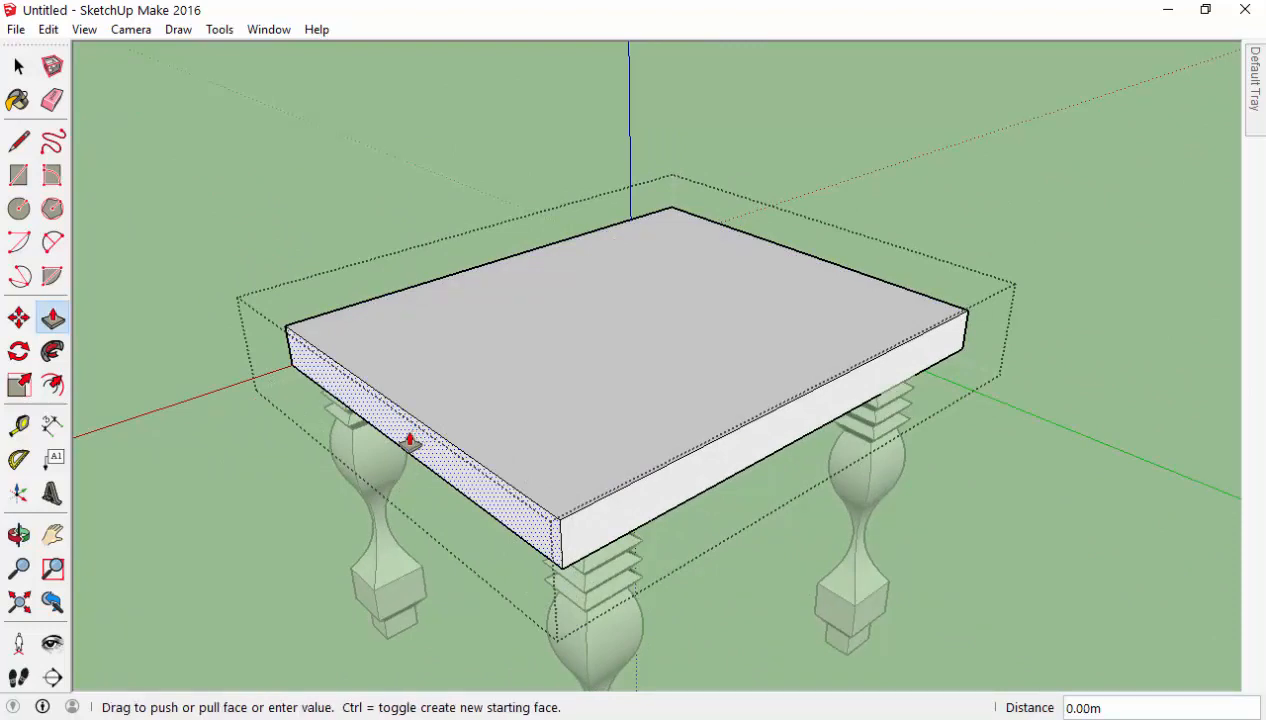
{"action": "left_click", "coordinate": [403, 445]}
{"action": "middle_click_drag", "start_coordinate": [396, 342], "coordinate": [434, 376]}
{"action": "left_click", "coordinate": [401, 434]}
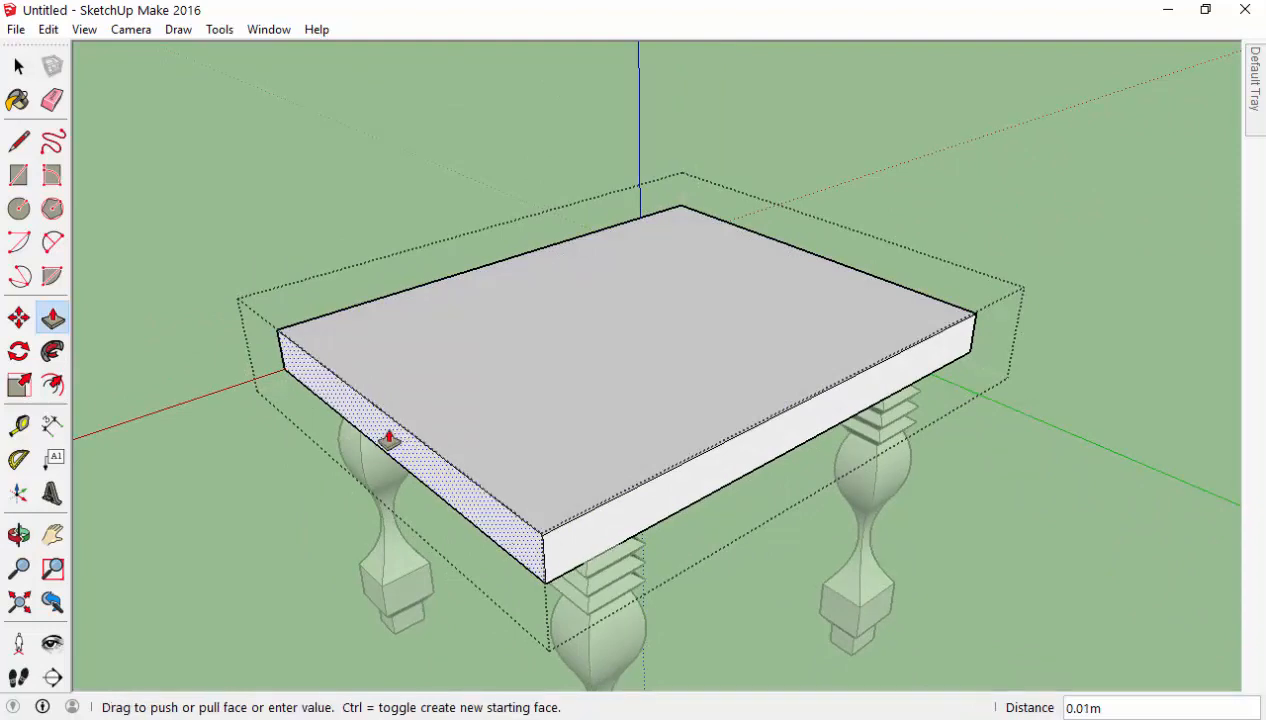
{"action": "left_click", "coordinate": [382, 446]}
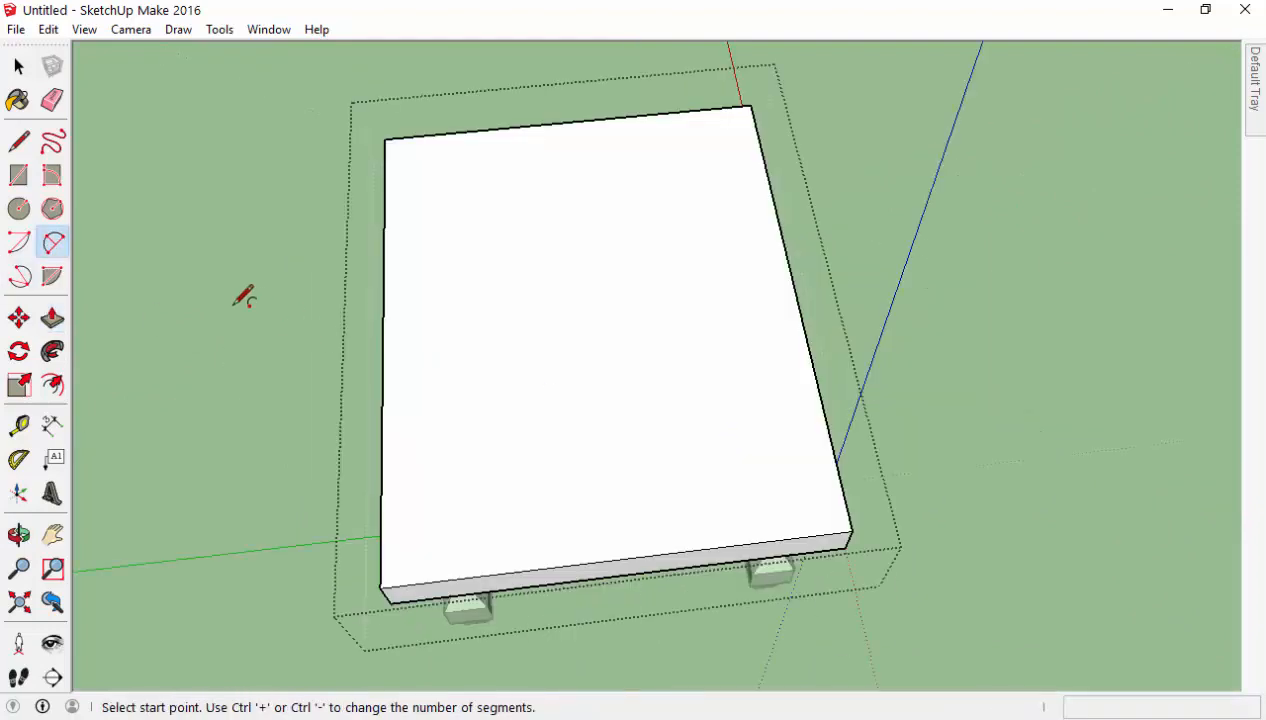
Draw a two-point arc across the opposite end of the slab's top face, about 0.50 m wide with a bulge of about 0.05 m.
{"action": "left_click", "coordinate": [52, 254]}
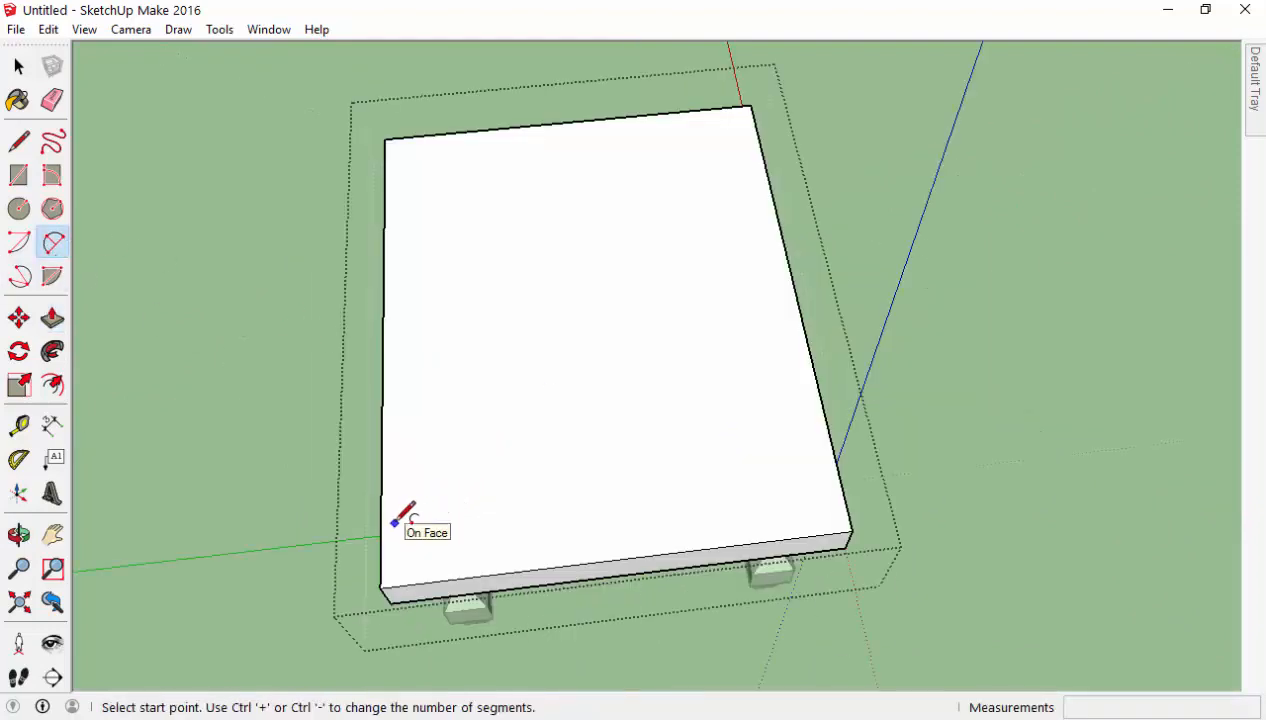
{"action": "middle_click_drag", "start_coordinate": [391, 517], "coordinate": [435, 523]}
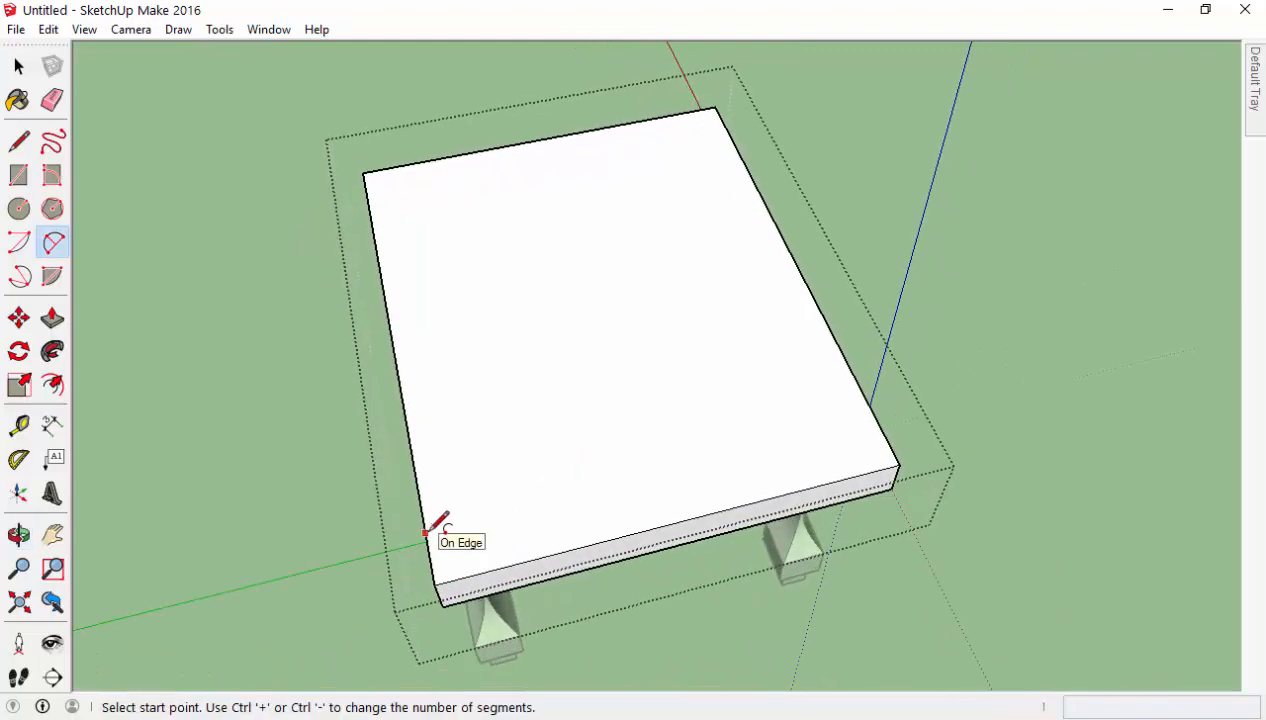
{"action": "left_click", "coordinate": [426, 532]}
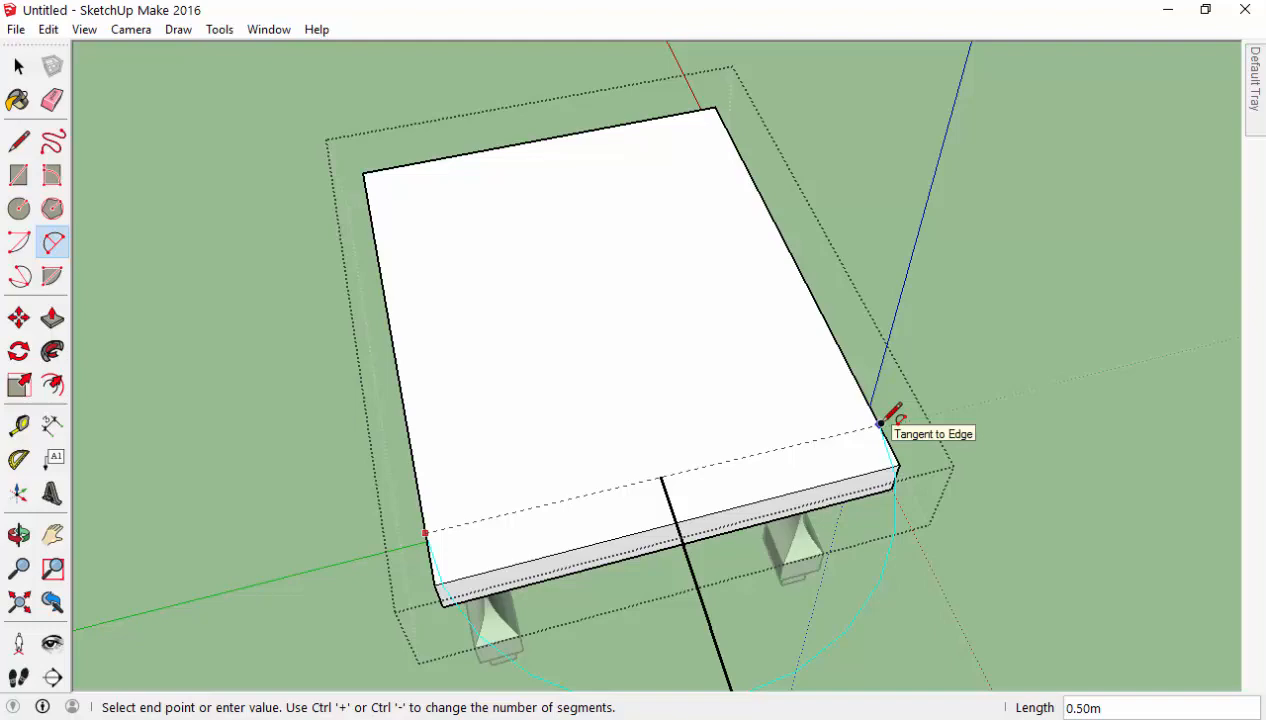
{"action": "left_click", "coordinate": [880, 424]}
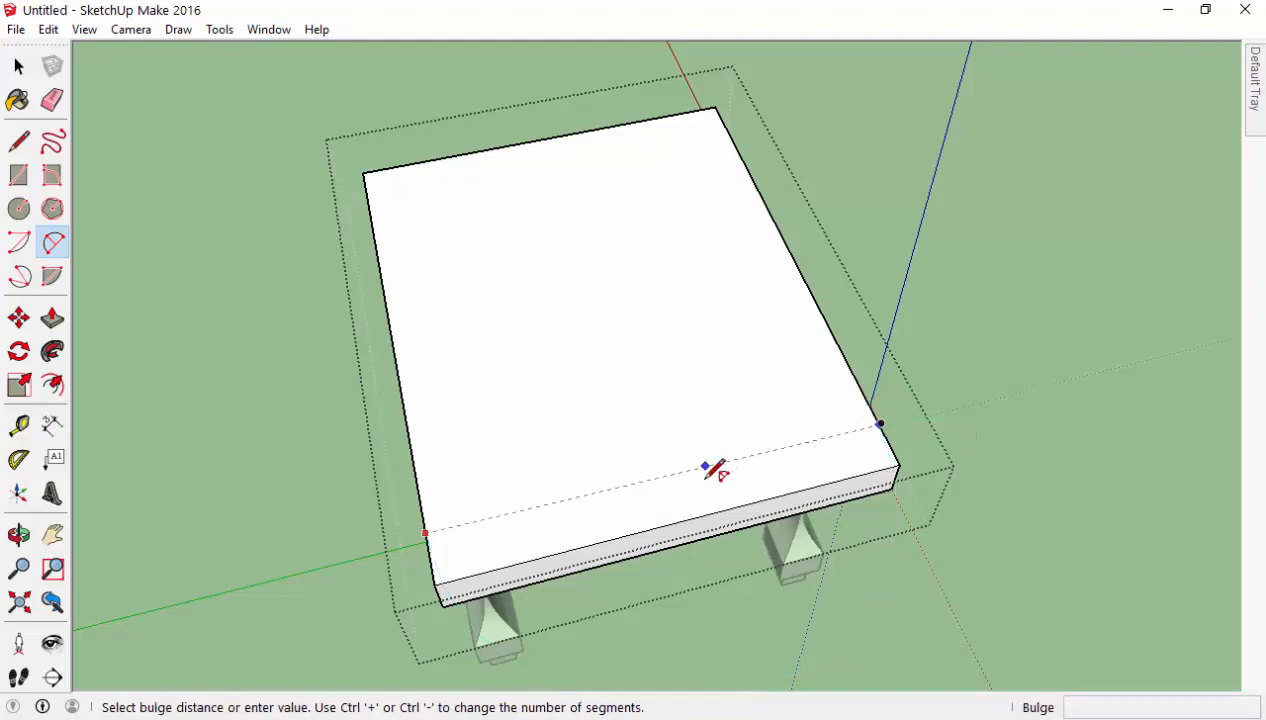
{"action": "scroll", "coordinate": [715, 485], "scroll_direction": "up", "scroll_amount": 2}
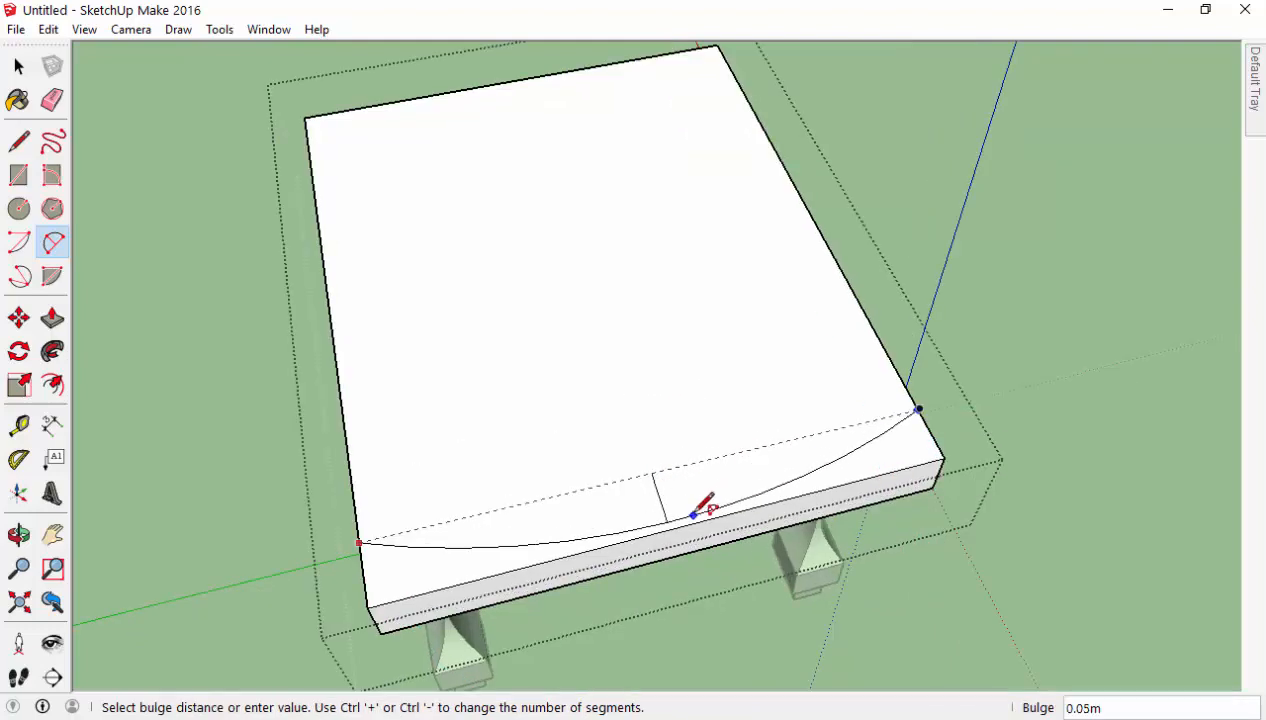
{"action": "scroll", "coordinate": [697, 514], "scroll_direction": "up", "scroll_amount": 2}
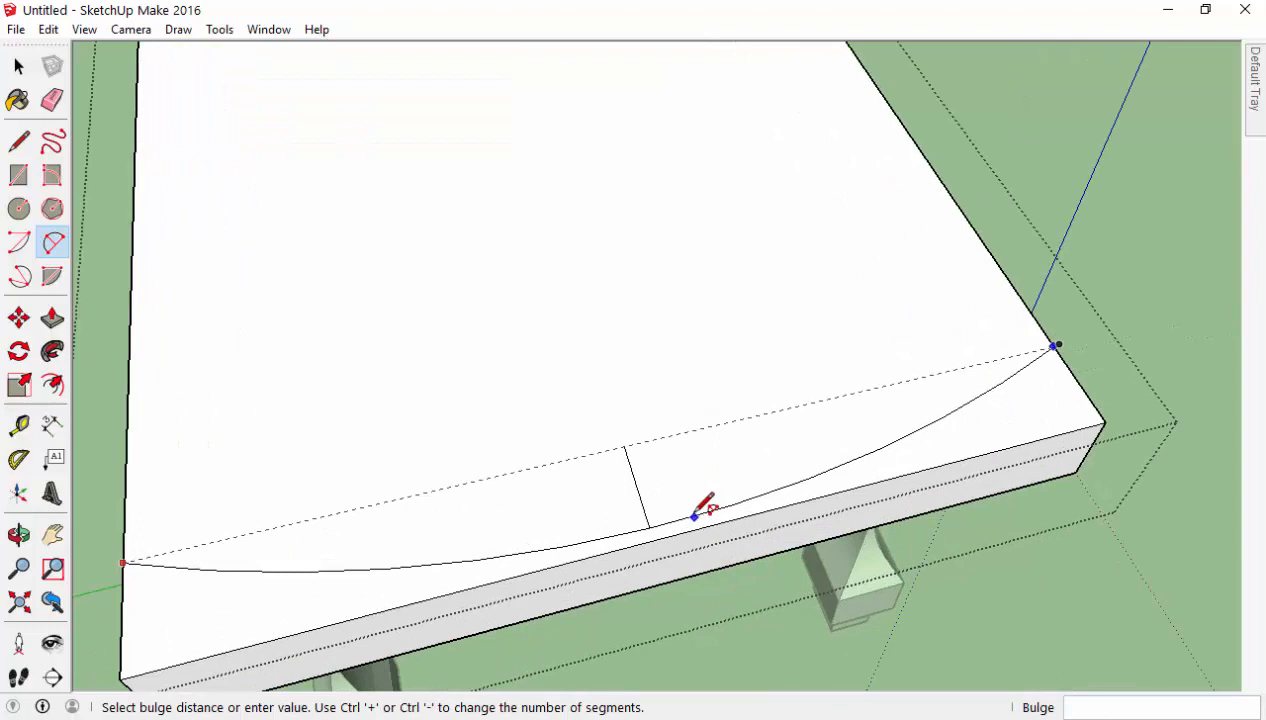
{"action": "left_click", "coordinate": [695, 516]}
{"action": "scroll", "coordinate": [495, 470], "scroll_direction": "down", "scroll_amount": 3}
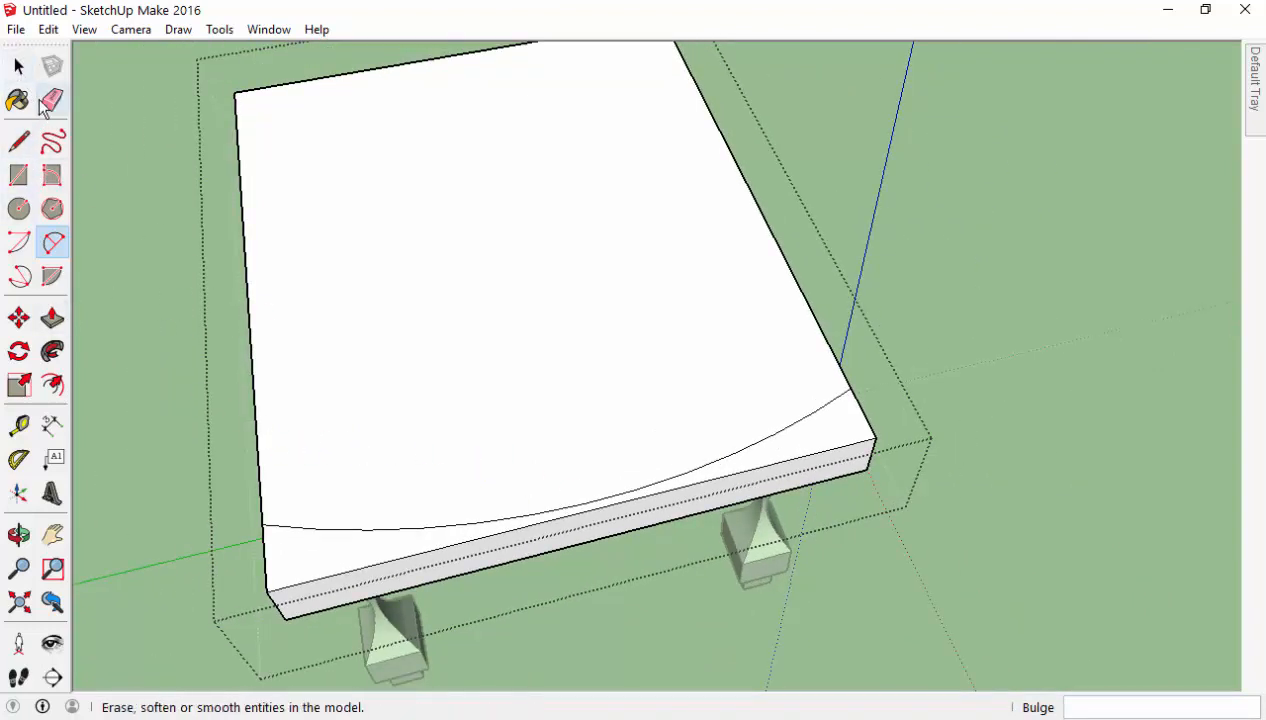
Cut away the slab corners outside the arc by pushing them 0.05 m through the thickness, leaving a curved end.
{"action": "left_click", "coordinate": [52, 318]}
{"action": "middle_click_drag", "start_coordinate": [297, 551], "coordinate": [322, 440]}
{"action": "left_click_drag", "start_coordinate": [322, 440], "coordinate": [319, 511]}
{"action": "middle_click_drag", "start_coordinate": [319, 511], "coordinate": [268, 483]}
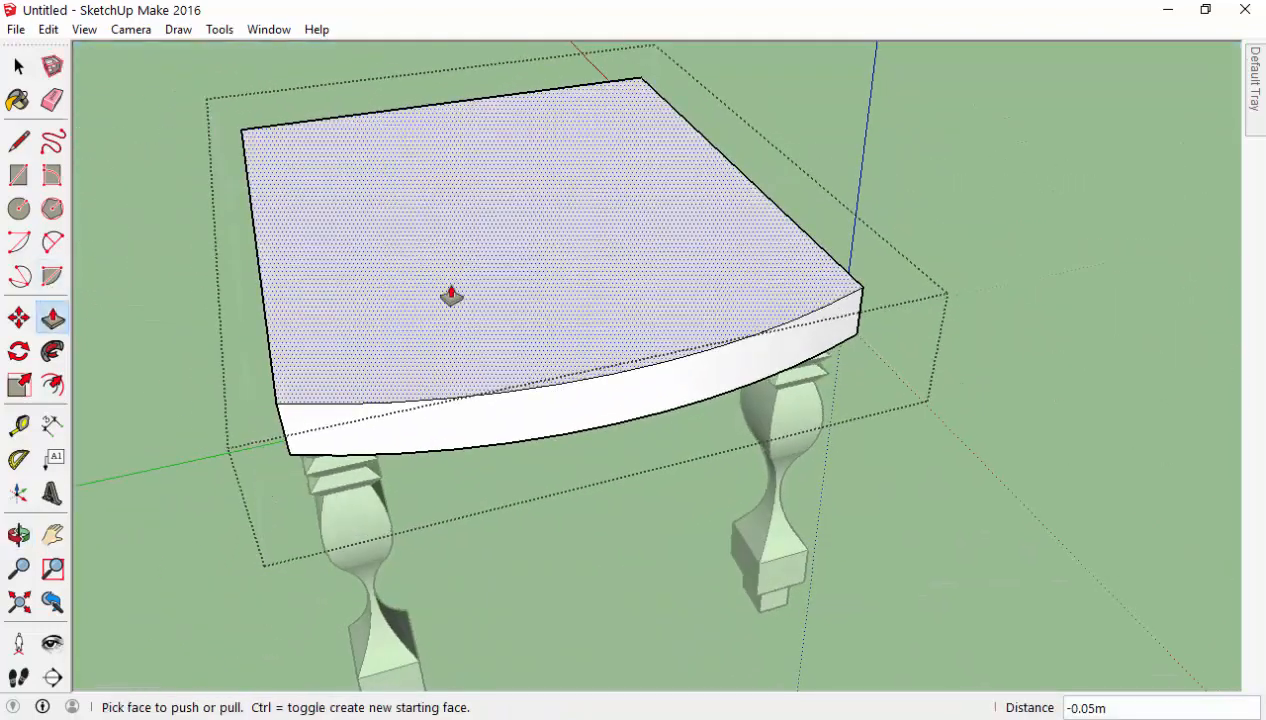
{"action": "middle_click_drag", "start_coordinate": [449, 294], "coordinate": [455, 421]}
Extend the slab's remaining straight end face outward by about 0.01 m with Push/Pull.
{"action": "left_click", "coordinate": [18, 66]}
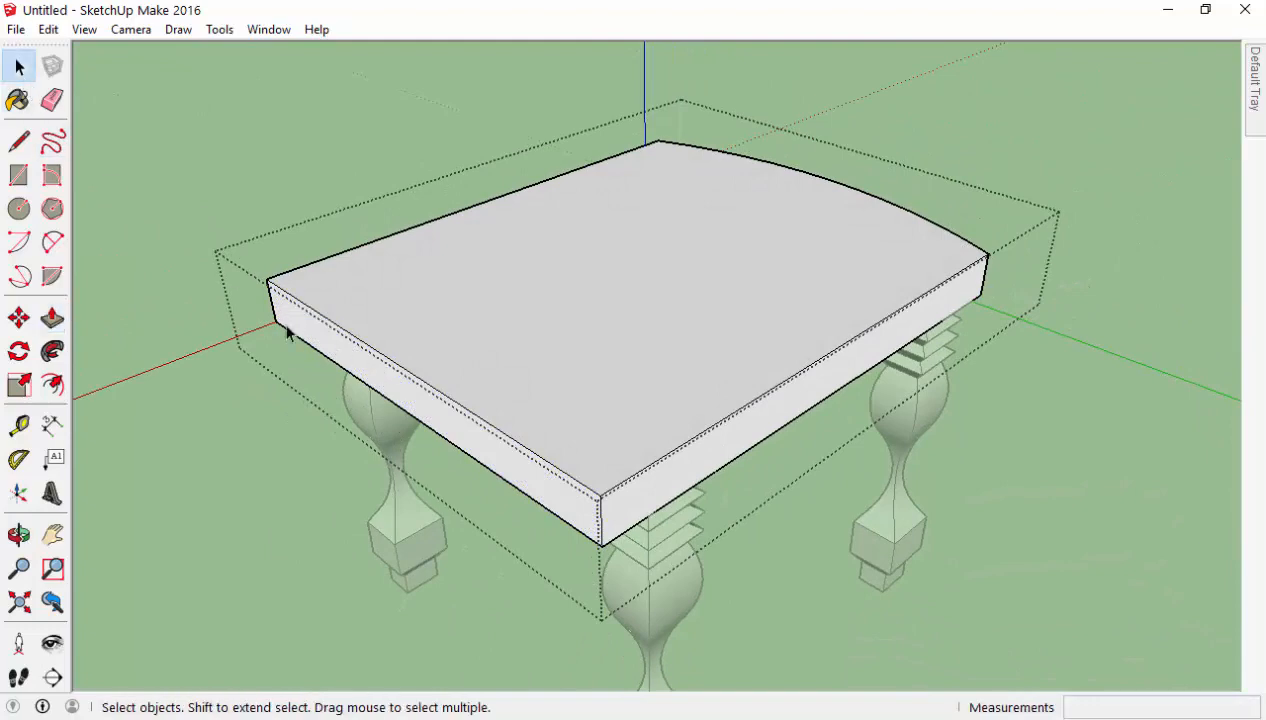
{"action": "middle_click_drag", "start_coordinate": [285, 322], "coordinate": [255, 305]}
{"action": "left_click", "coordinate": [52, 318]}
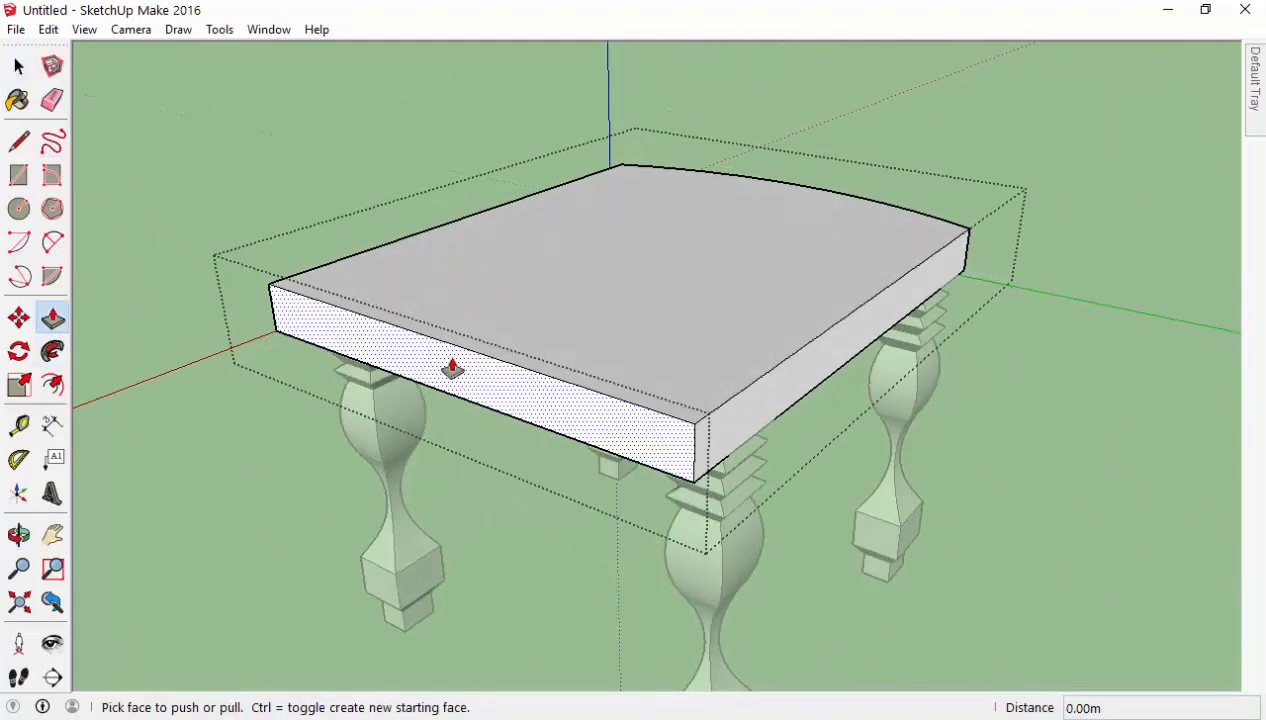
{"action": "left_click_drag", "start_coordinate": [452, 370], "coordinate": [444, 371]}
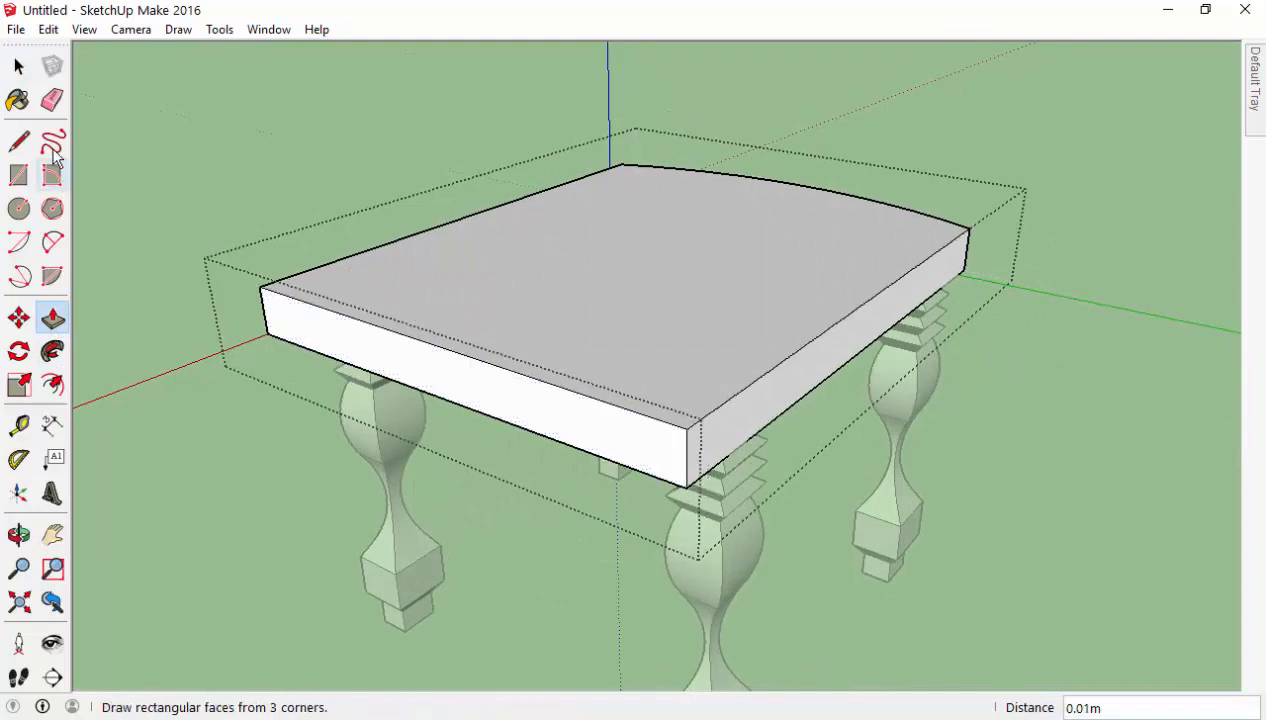
Draw a matching outward-bulging two-point arc between the long edges, across the straight end of the slab's top face.
{"action": "left_click", "coordinate": [52, 241]}
{"action": "middle_click_drag", "start_coordinate": [506, 243], "coordinate": [298, 168]}
{"action": "scroll", "coordinate": [398, 190], "scroll_direction": "down", "scroll_amount": 3}
{"action": "middle_click_drag", "start_coordinate": [468, 219], "coordinate": [308, 93]}
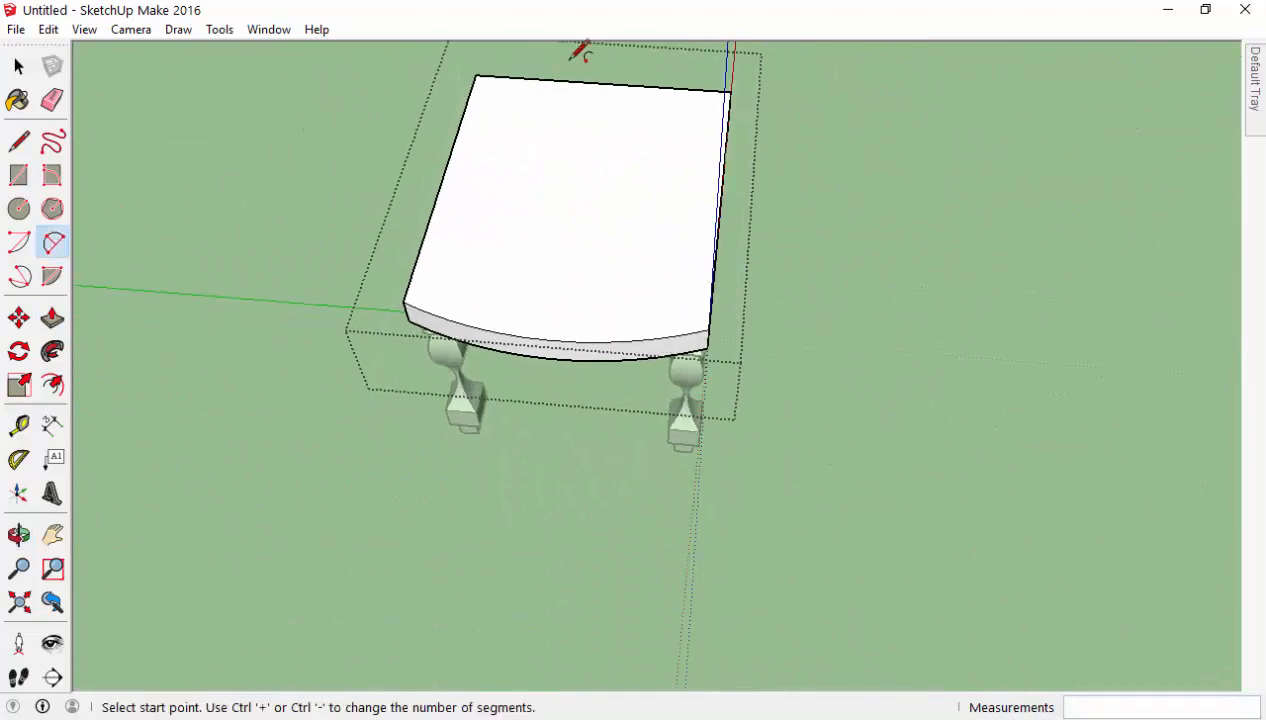
{"action": "scroll", "coordinate": [580, 60], "scroll_direction": "up", "scroll_amount": 5}
{"action": "scroll", "coordinate": [628, 55], "scroll_direction": "up", "scroll_amount": 2}
{"action": "left_click", "coordinate": [258, 211]}
{"action": "left_click", "coordinate": [952, 270]}
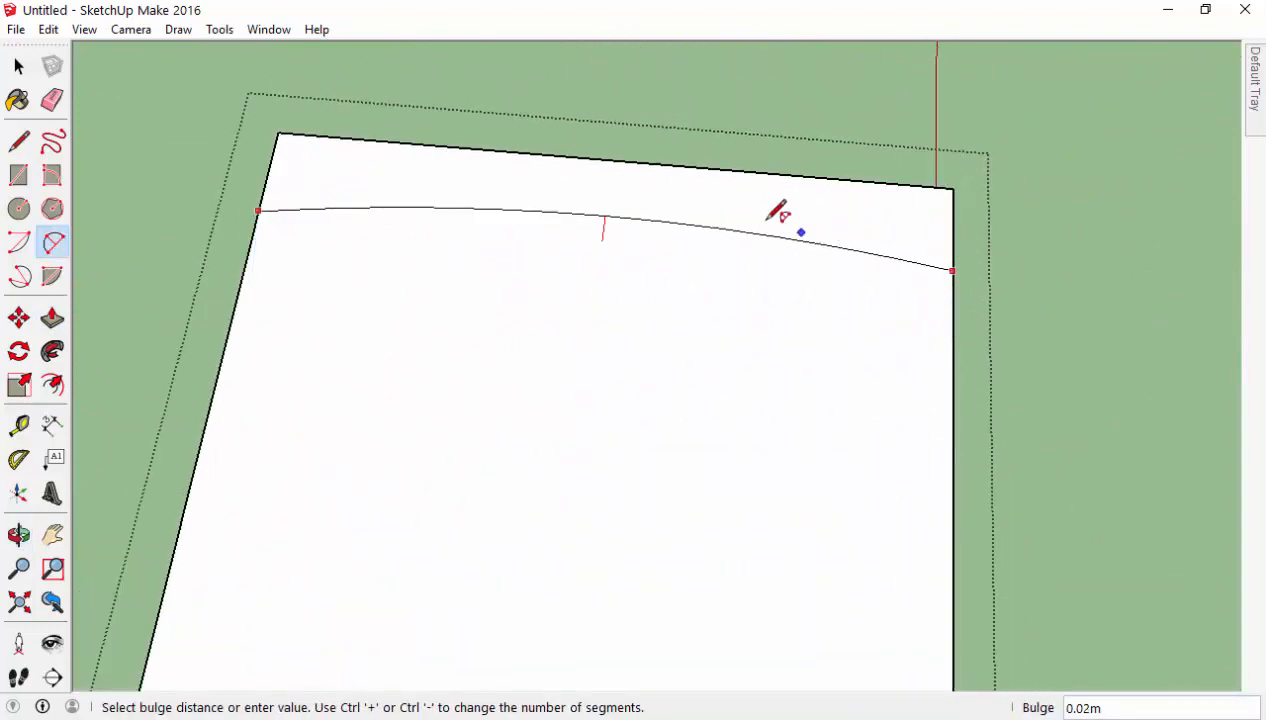
{"action": "left_click", "coordinate": [681, 168]}
Push the waste area outside the second arc 0.05 m through the slab, and close the slab group.
{"action": "middle_click_drag", "start_coordinate": [803, 141], "coordinate": [359, 37]}
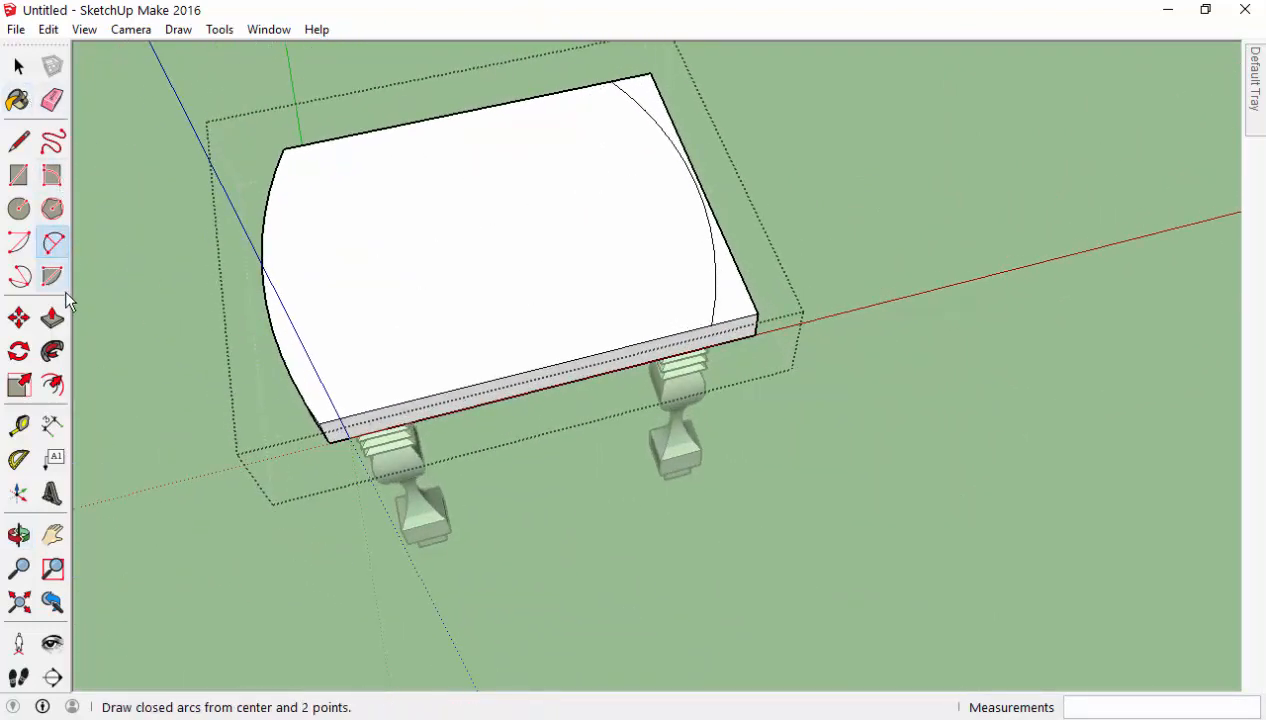
{"action": "left_click", "coordinate": [52, 318]}
{"action": "left_click_drag", "start_coordinate": [739, 313], "coordinate": [736, 341]}
{"action": "middle_click_drag", "start_coordinate": [628, 307], "coordinate": [995, 206]}
{"action": "middle_click_drag", "start_coordinate": [511, 225], "coordinate": [690, 262]}
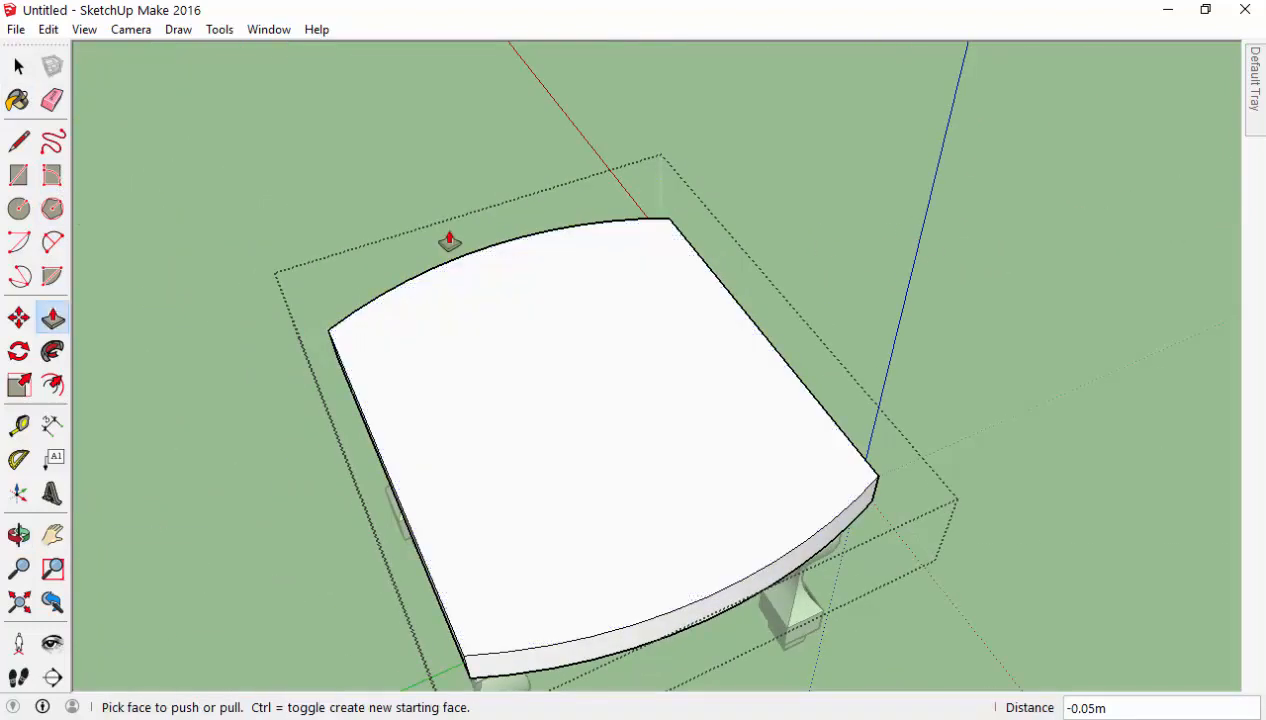
{"action": "left_click", "coordinate": [19, 67]}
{"action": "left_click", "coordinate": [236, 172]}
Draw a circle with a radius of about 0.03 m on the tabletop near one corner of a curved end.
{"action": "middle_click_drag", "start_coordinate": [300, 200], "coordinate": [228, 178]}
{"action": "left_click", "coordinate": [20, 209]}
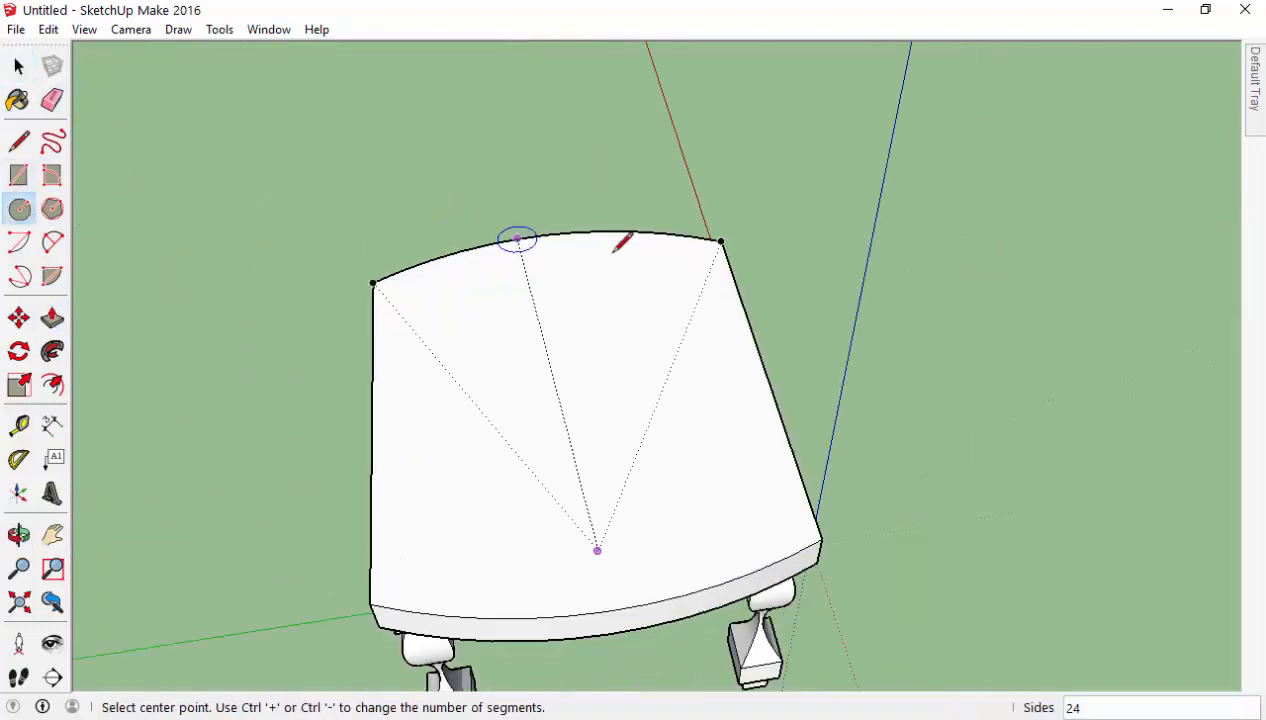
{"action": "left_click", "coordinate": [686, 265]}
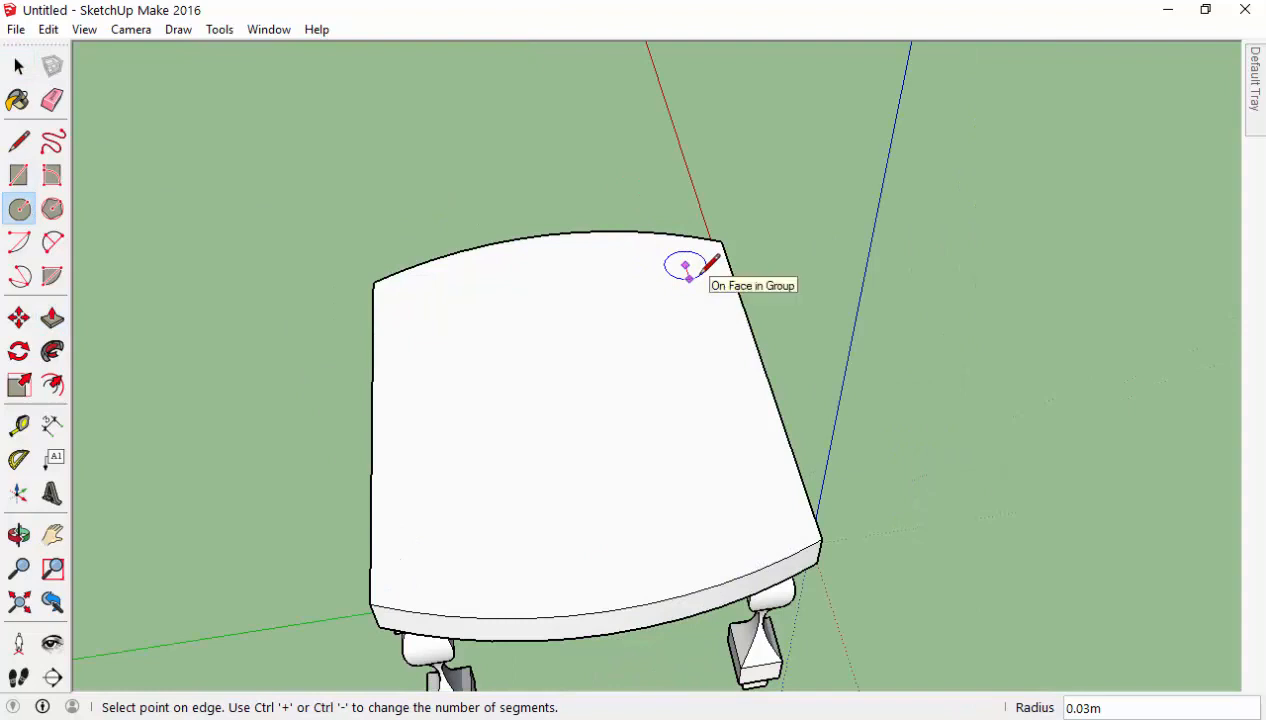
{"action": "left_click", "coordinate": [707, 263]}
{"action": "left_click", "coordinate": [20, 68]}
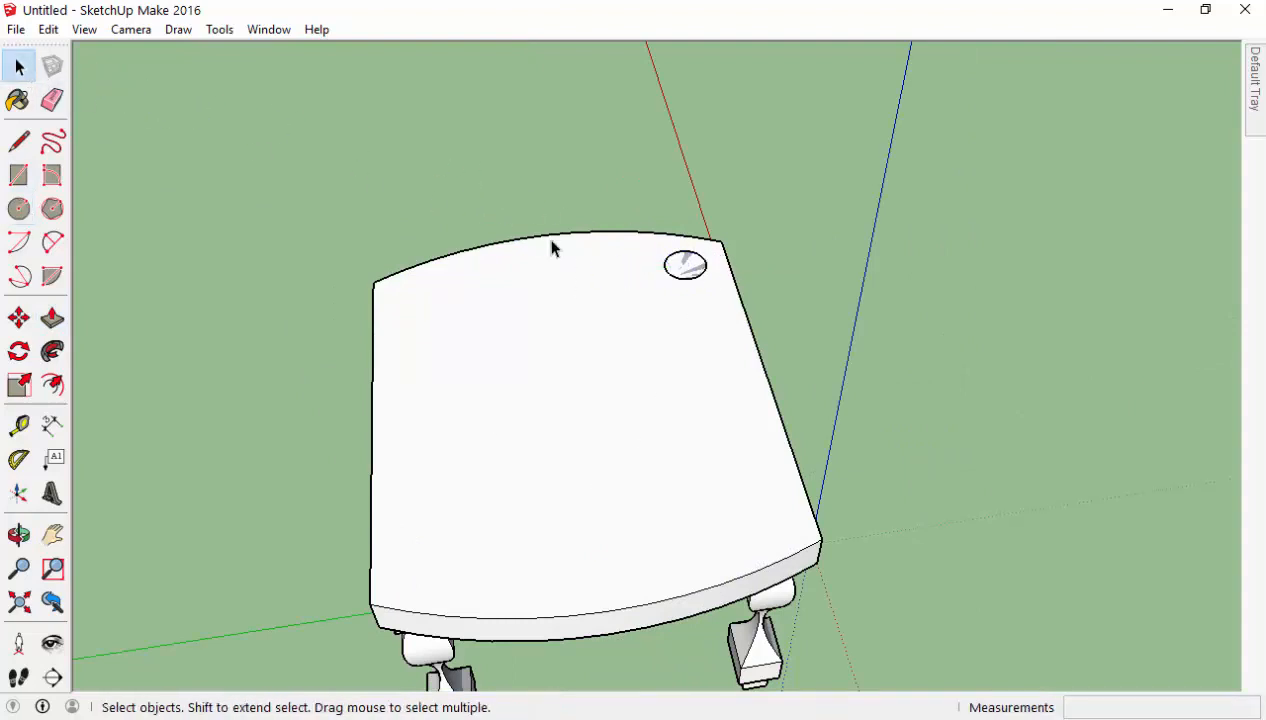
Make the circular face on the tabletop into a component.
{"action": "right_click", "coordinate": [683, 272]}
{"action": "left_click", "coordinate": [740, 418]}
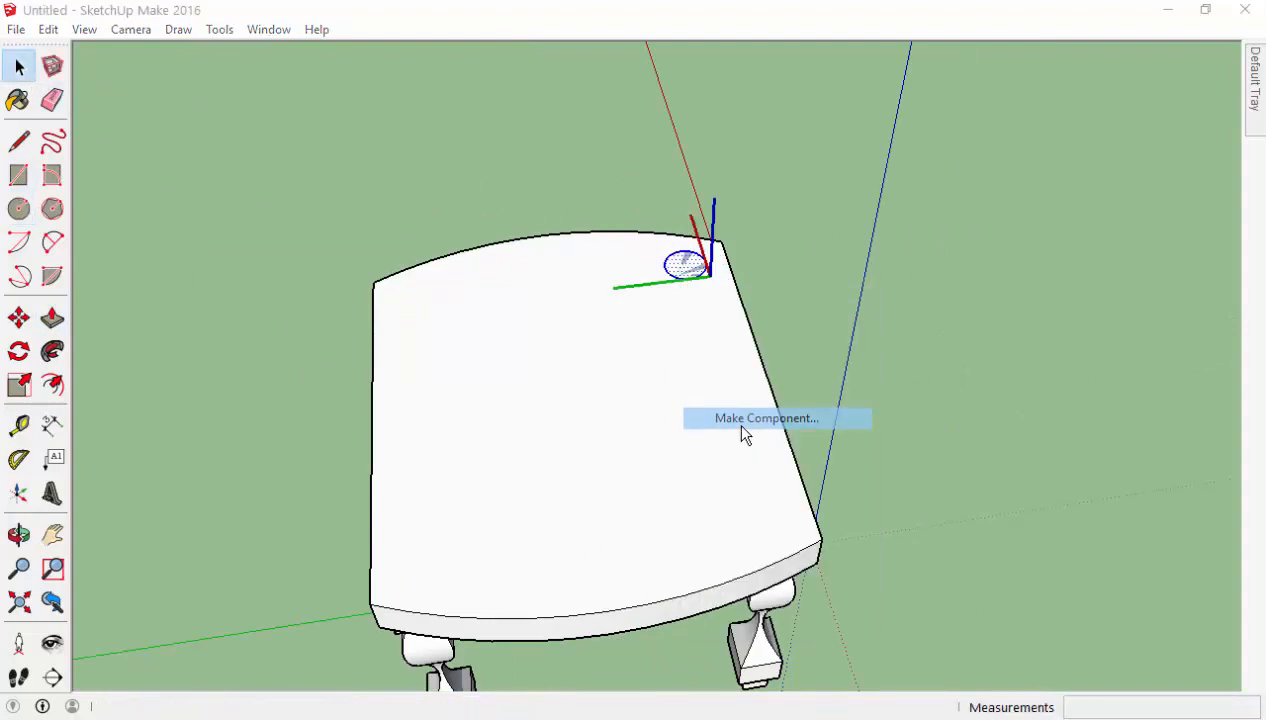
{"action": "left_click", "coordinate": [383, 579]}
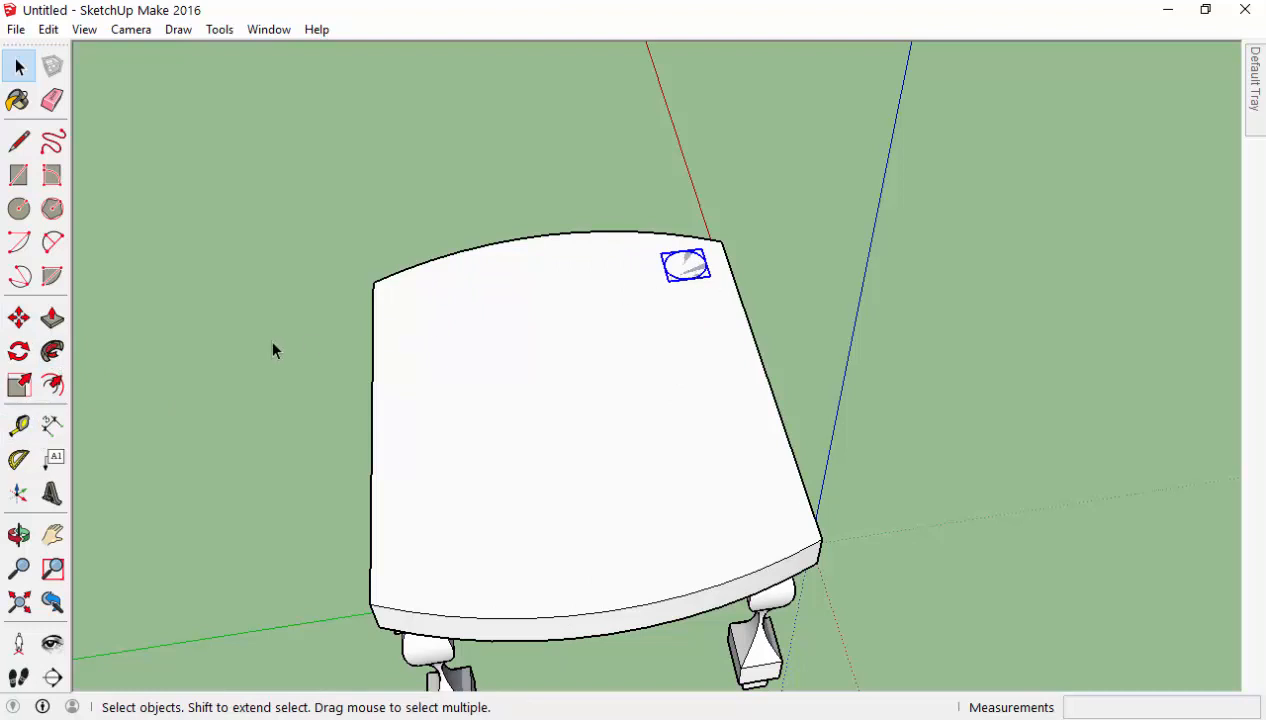
Try to rotate-copy the circle component twice along the curved end, pivoting at the middle of the opposite curved edge, by about 9 and 10 degrees.
{"action": "left_click", "coordinate": [19, 352]}
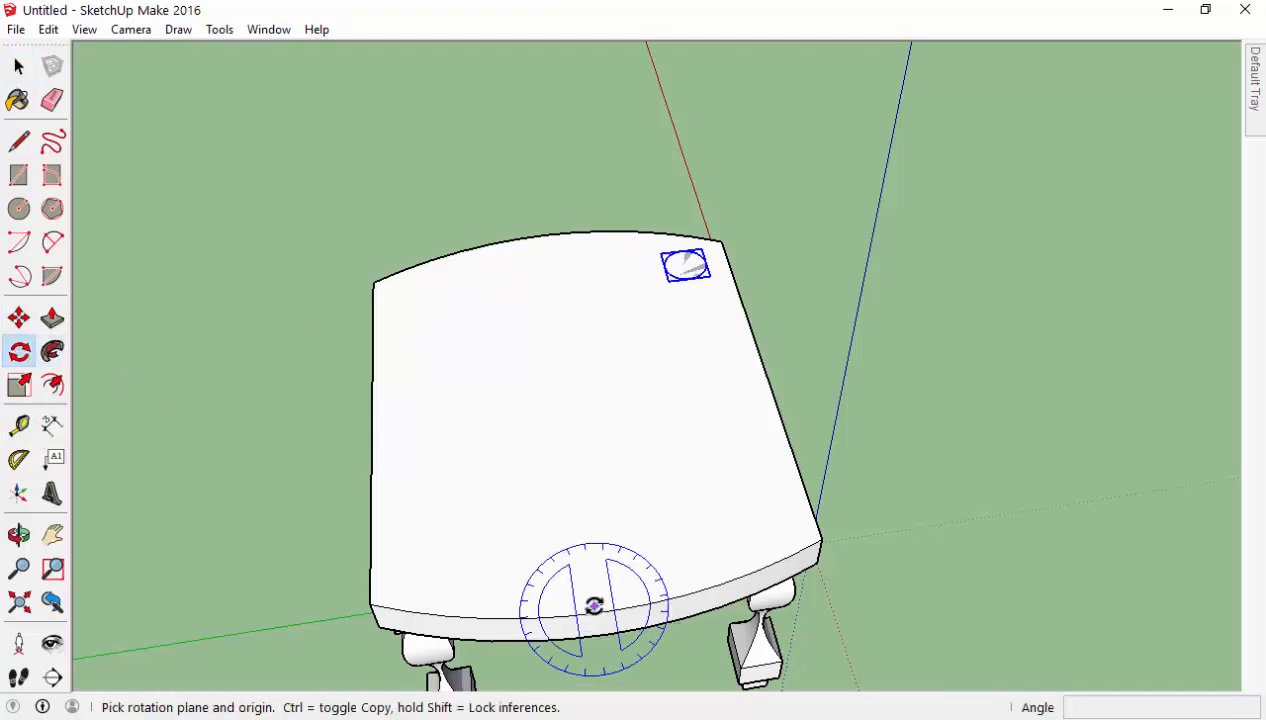
{"action": "left_click", "coordinate": [588, 612]}
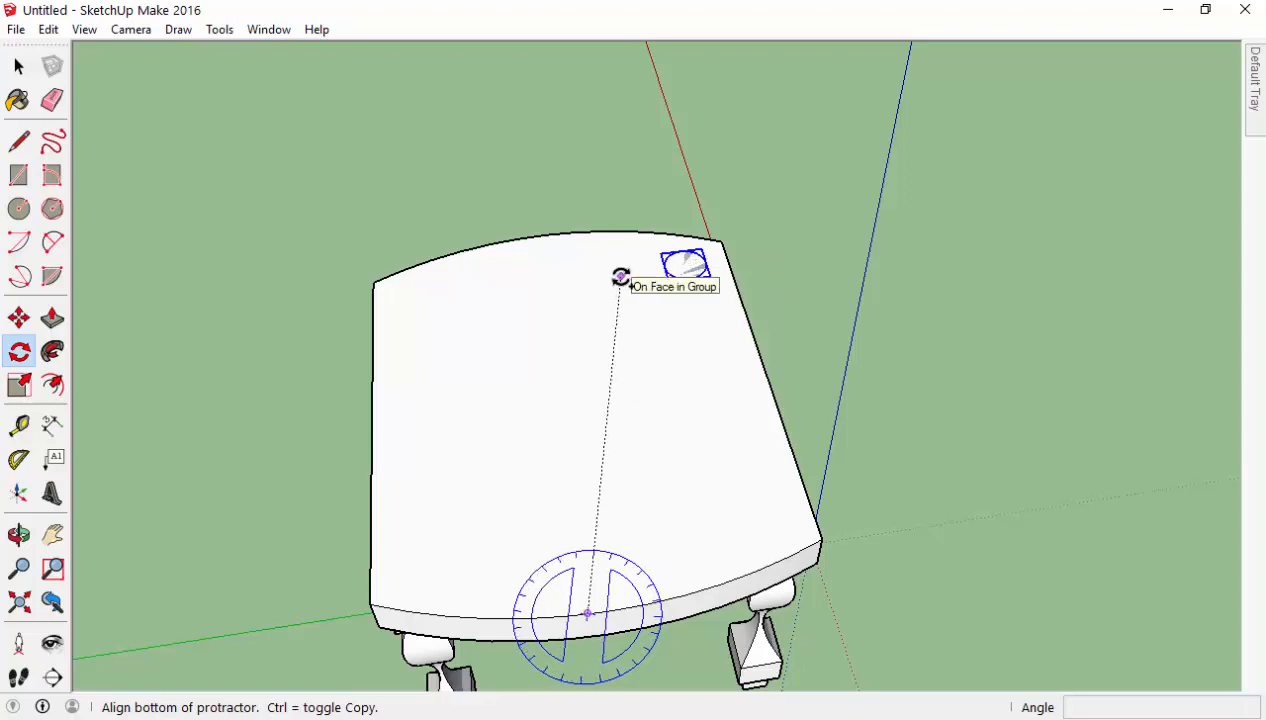
{"action": "left_click", "coordinate": [687, 264]}
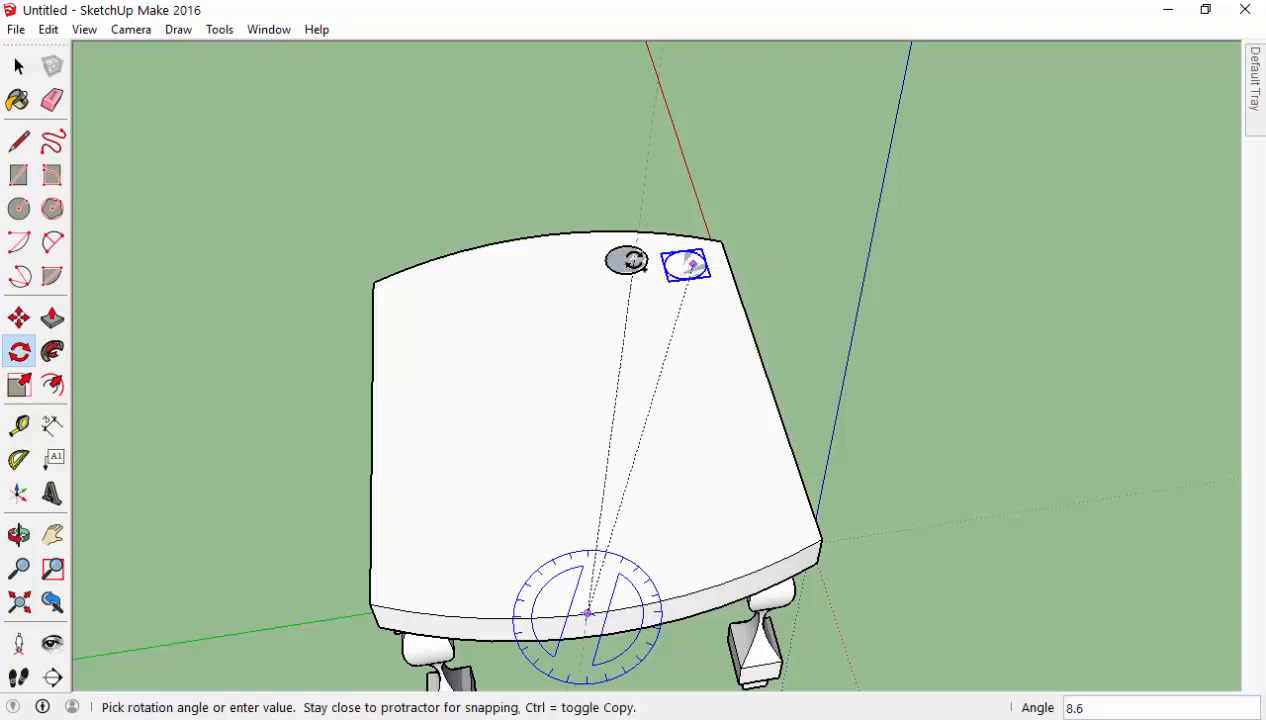
{"action": "left_click", "coordinate": [630, 261]}
{"action": "left_click", "coordinate": [589, 613]}
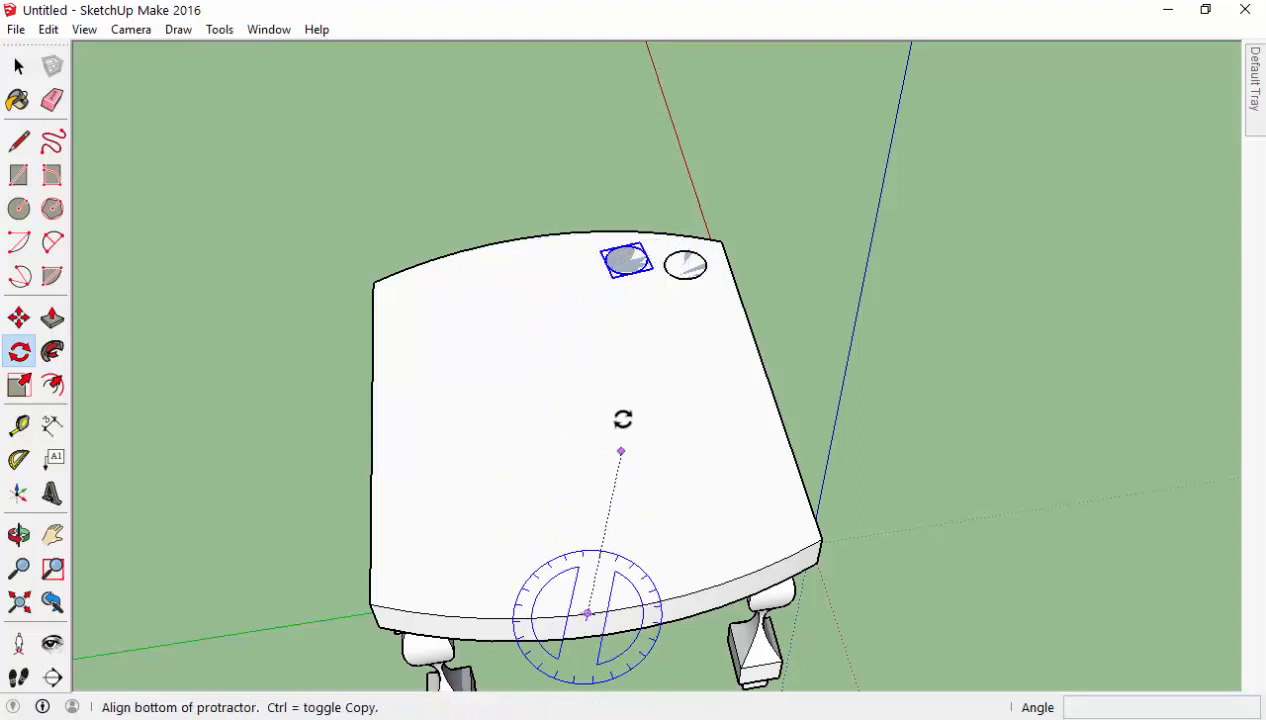
{"action": "left_click", "coordinate": [623, 261]}
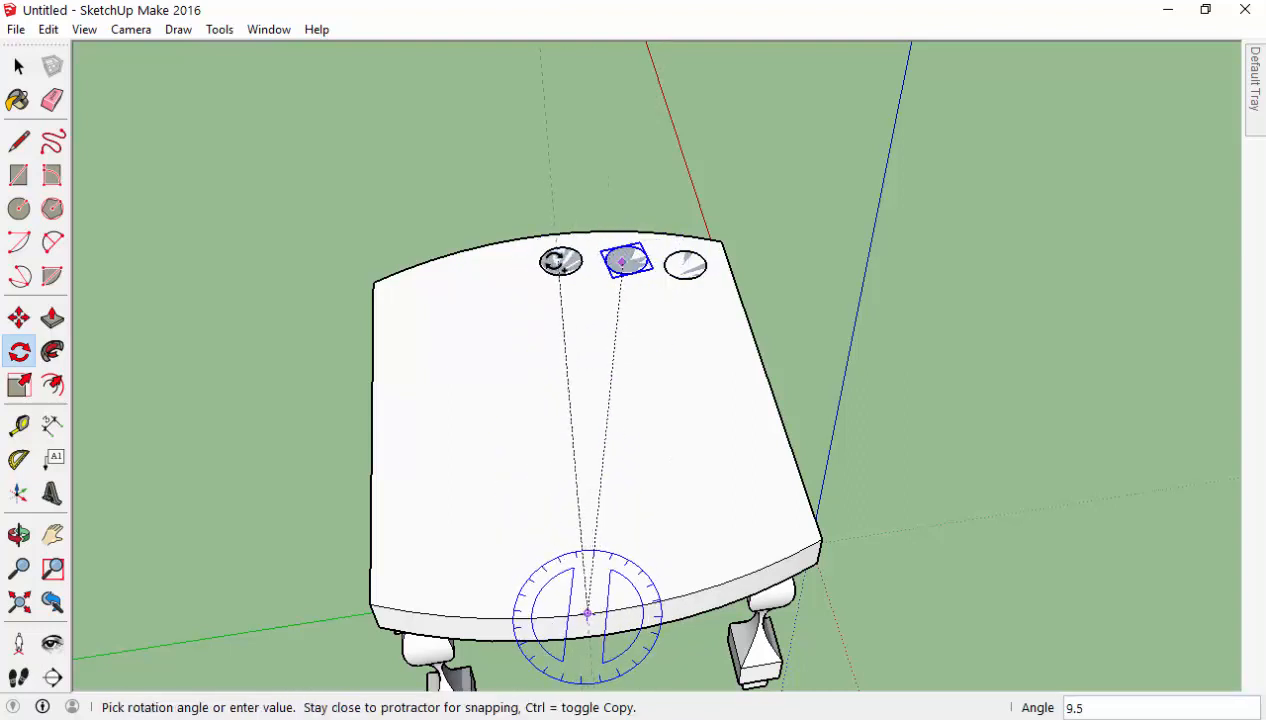
{"action": "left_click", "coordinate": [557, 262]}
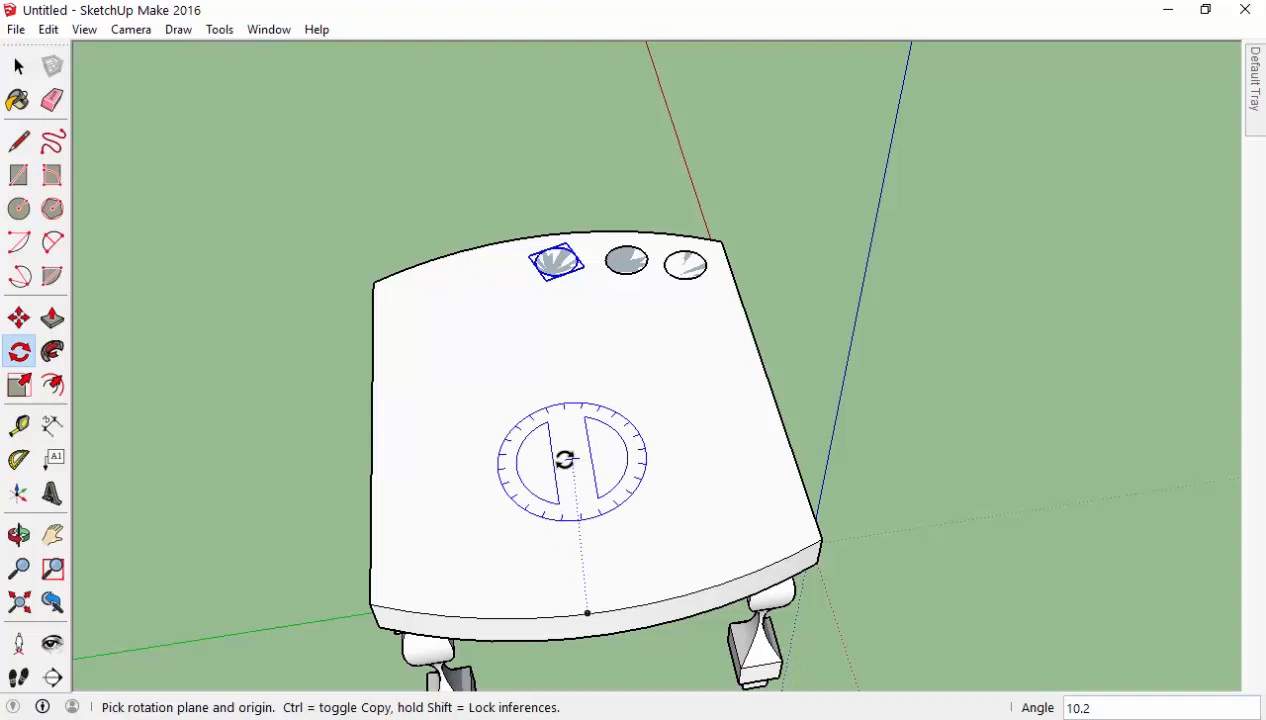
Undo both rotated copies of the circle component.
{"action": "key", "text": "ctrl+z"}
{"action": "key", "text": "ctrl+z"}
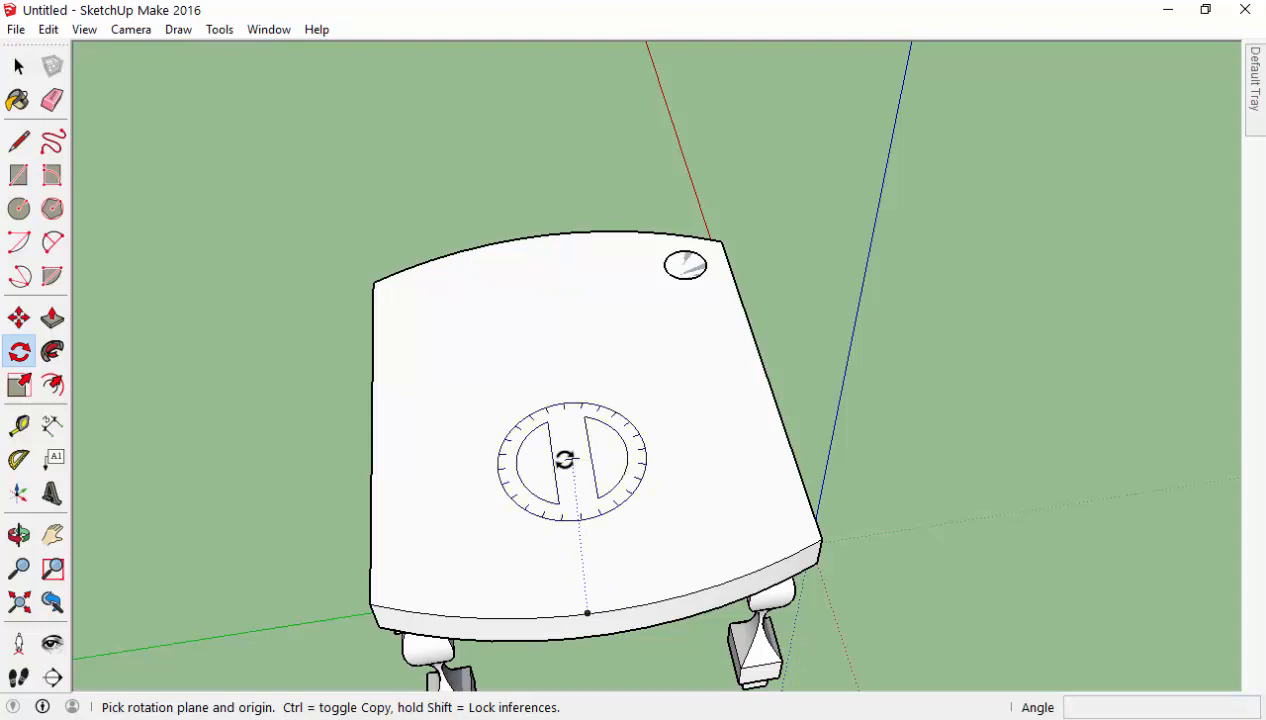
{"action": "key", "text": "space"}
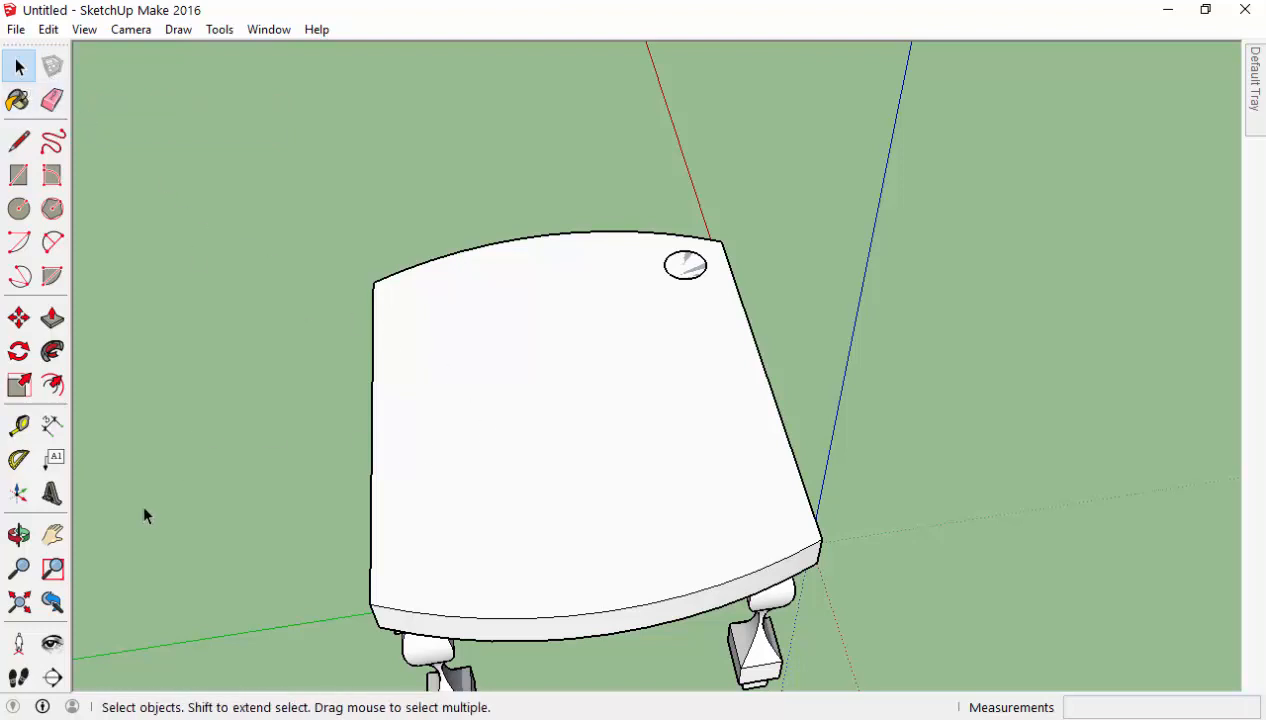
Rotate-copy the circle component 40 degrees about the middle of the opposite curved edge and divide the span into 5 equal intervals.
{"action": "left_click", "coordinate": [18, 355]}
{"action": "left_click", "coordinate": [19, 66]}
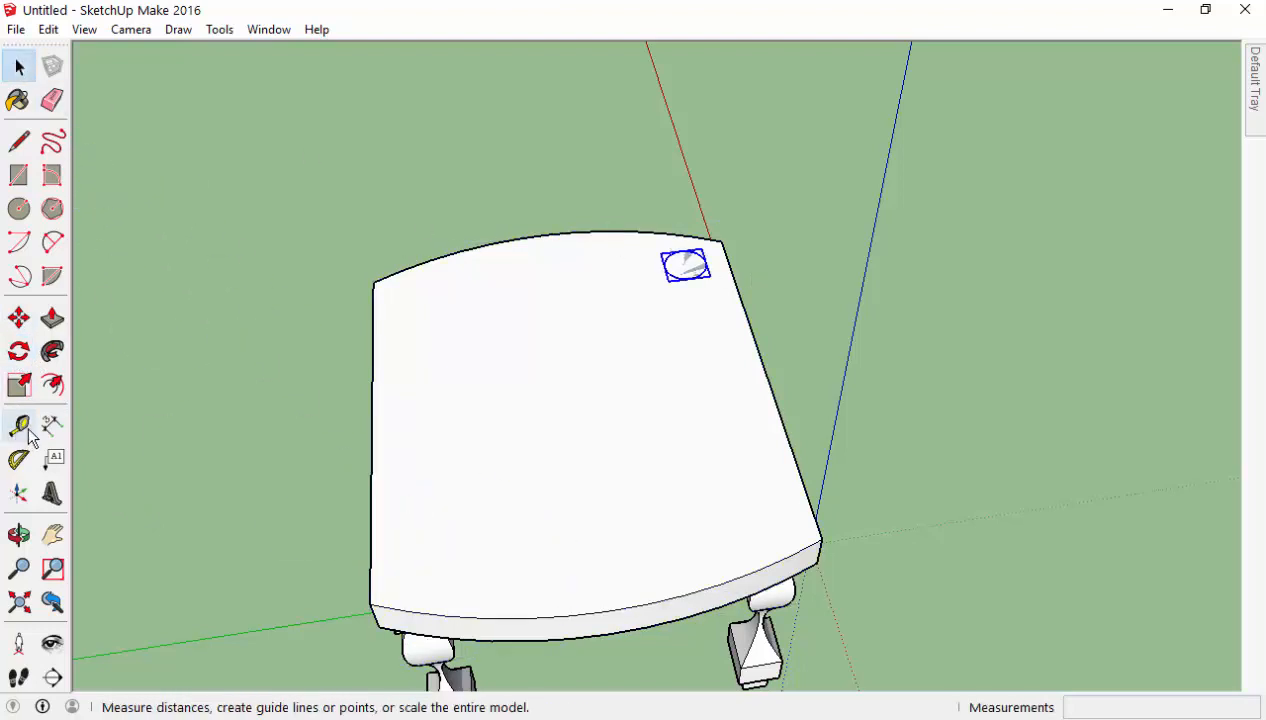
{"action": "left_click", "coordinate": [18, 351]}
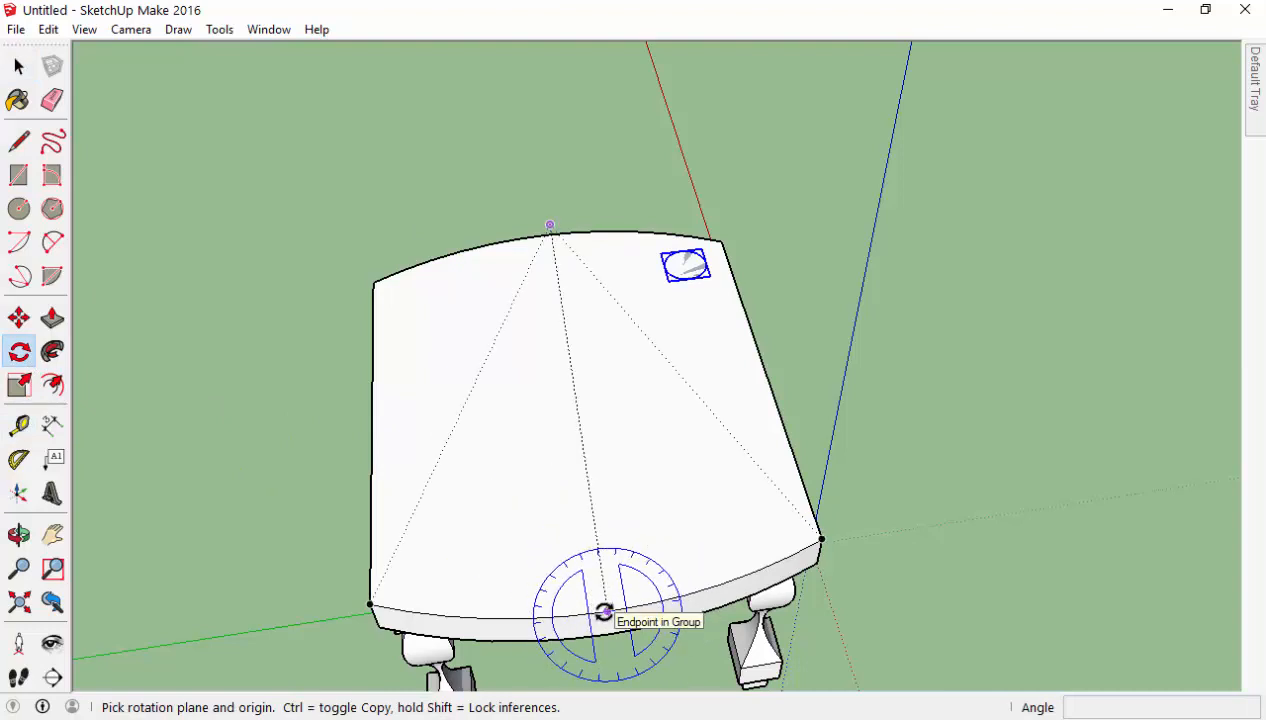
{"action": "left_click_drag", "start_coordinate": [604, 611], "coordinate": [609, 402]}
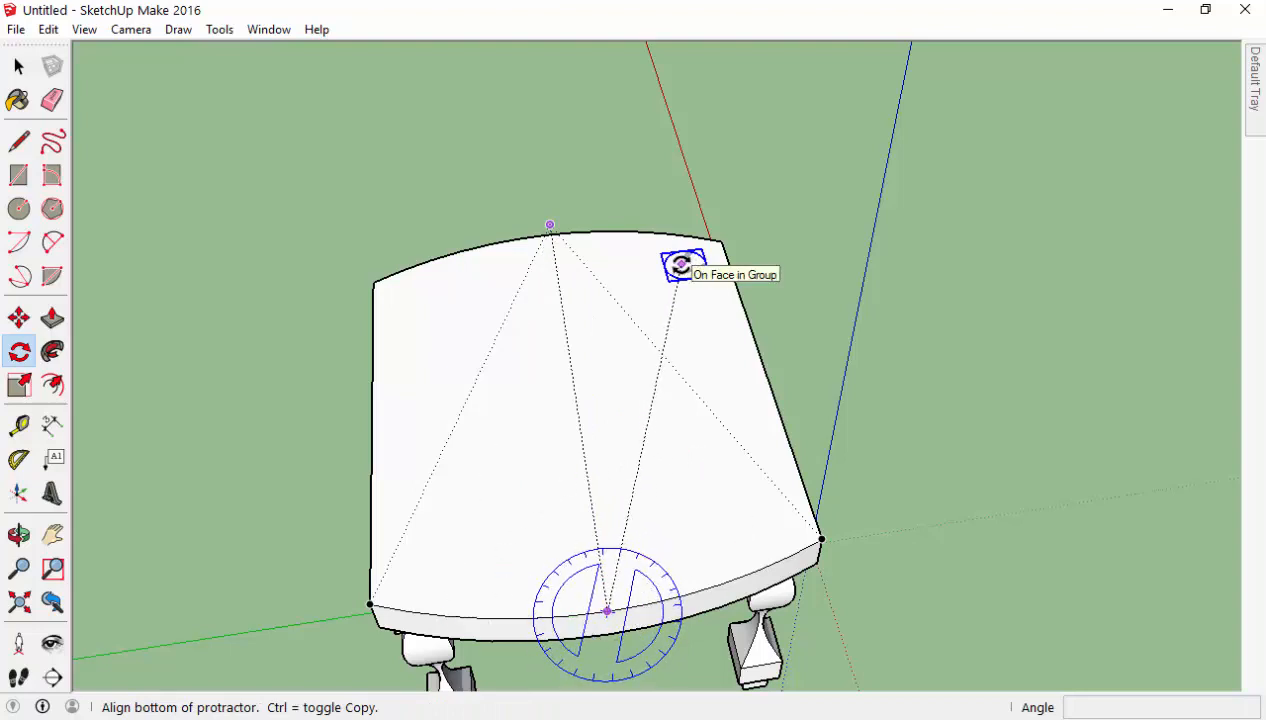
{"action": "left_click", "coordinate": [680, 265]}
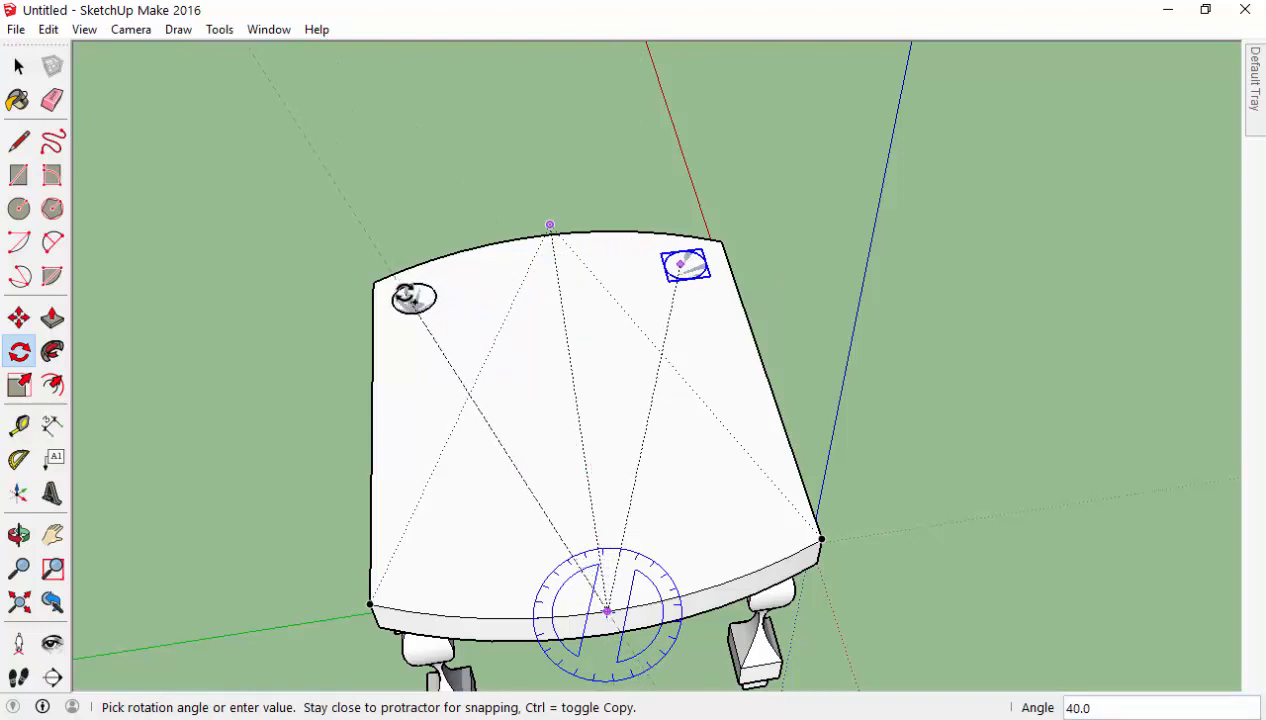
{"action": "left_click", "coordinate": [408, 295]}
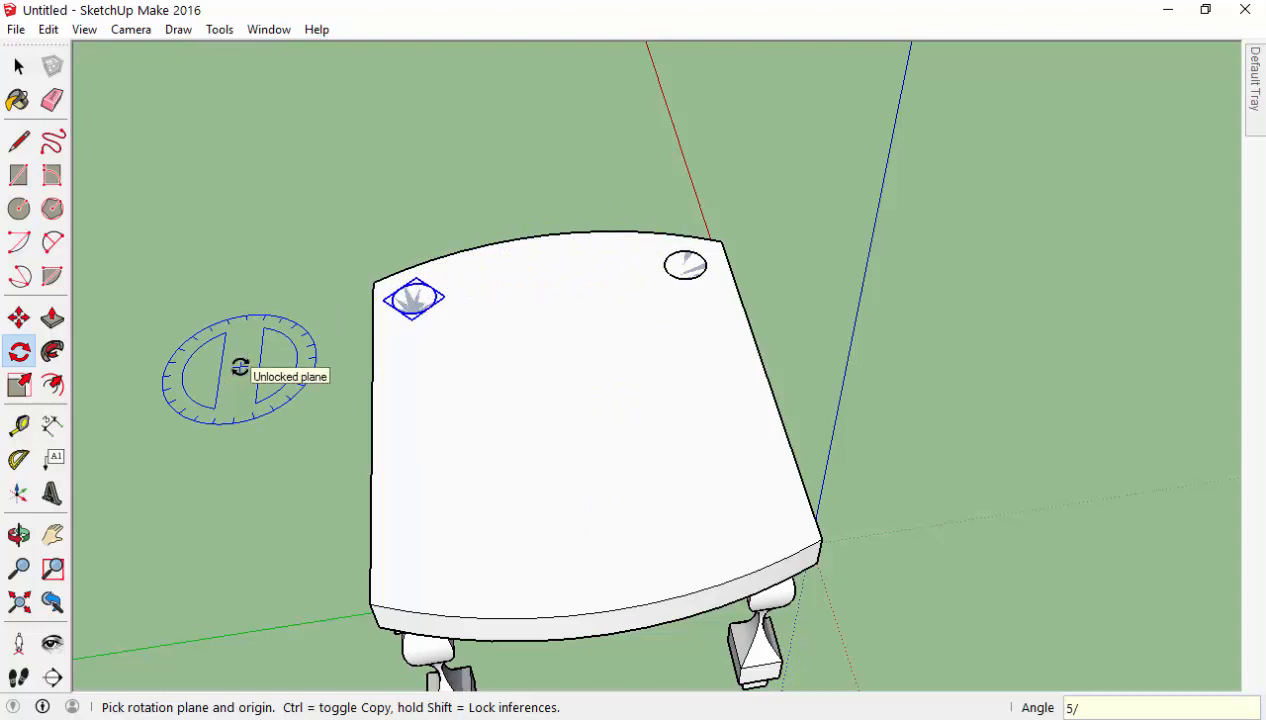
{"action": "key", "text": "Return"}
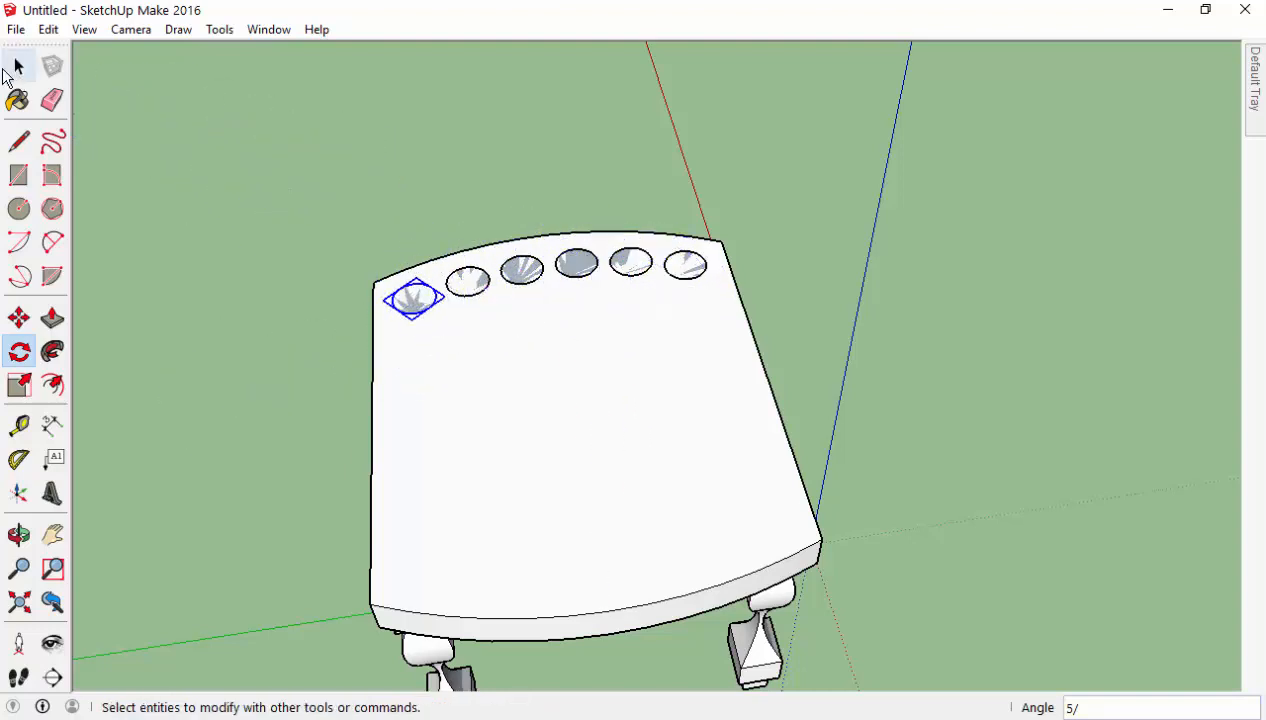
{"action": "scroll", "coordinate": [520, 268], "scroll_direction": "up", "scroll_amount": 3}
{"action": "middle_click_drag", "start_coordinate": [520, 268], "coordinate": [468, 342]}
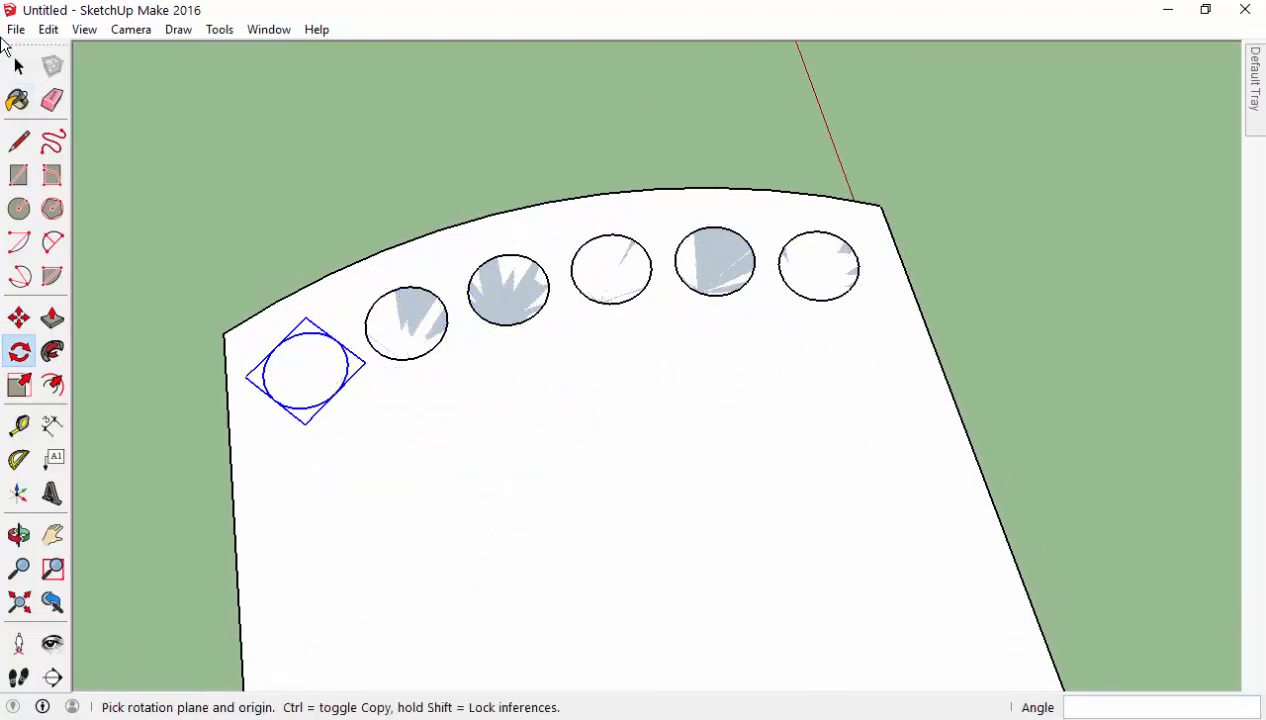
{"action": "left_click", "coordinate": [20, 70]}
{"action": "left_click", "coordinate": [438, 334]}
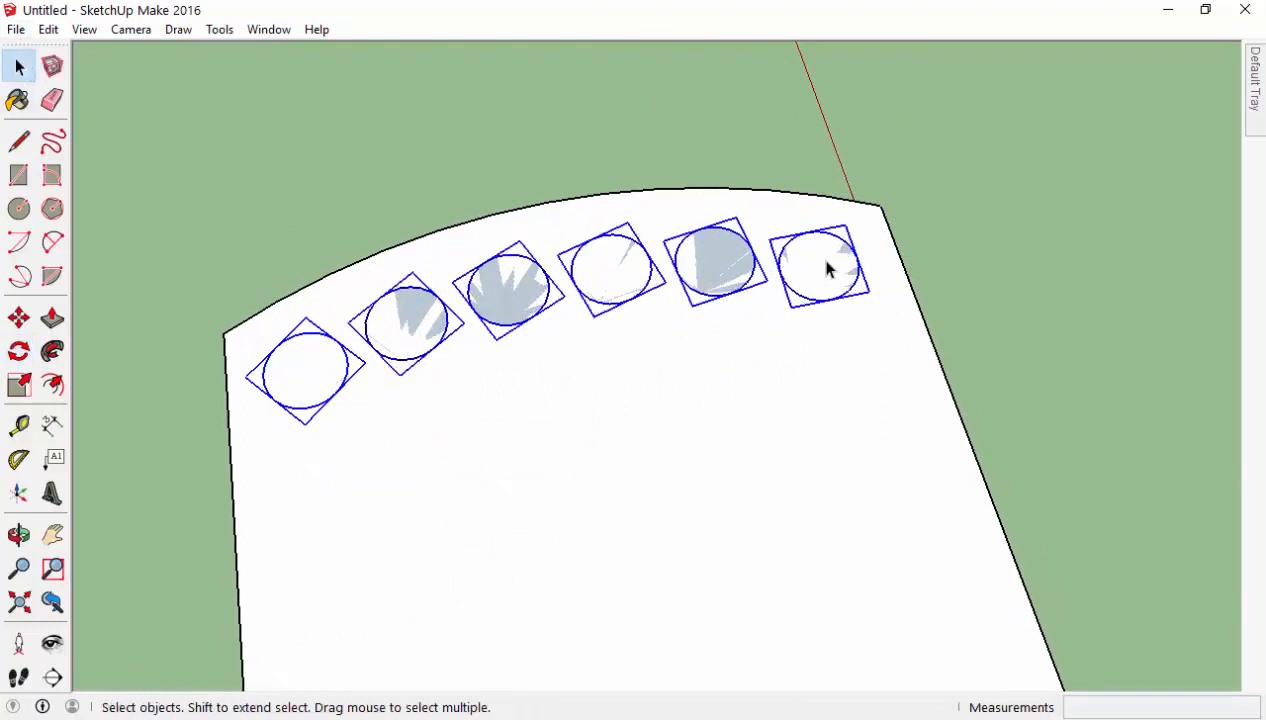
{"action": "key", "text": "m"}
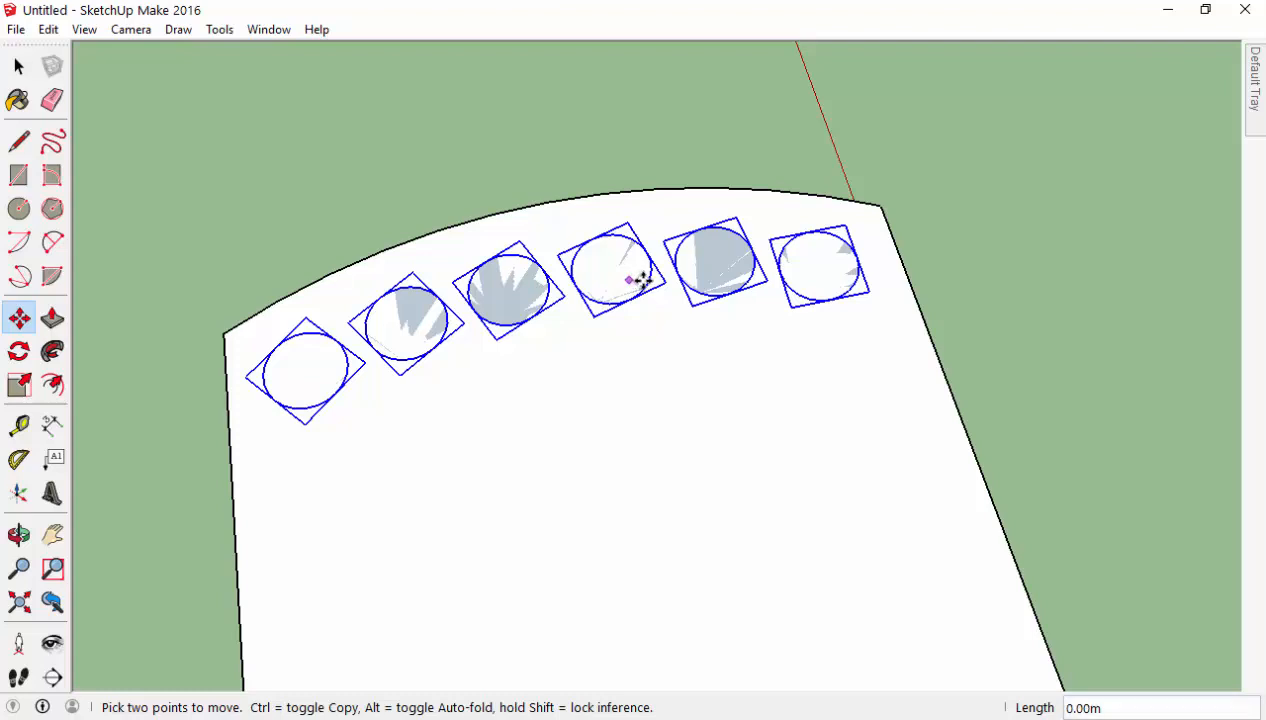
{"action": "left_click", "coordinate": [641, 281]}
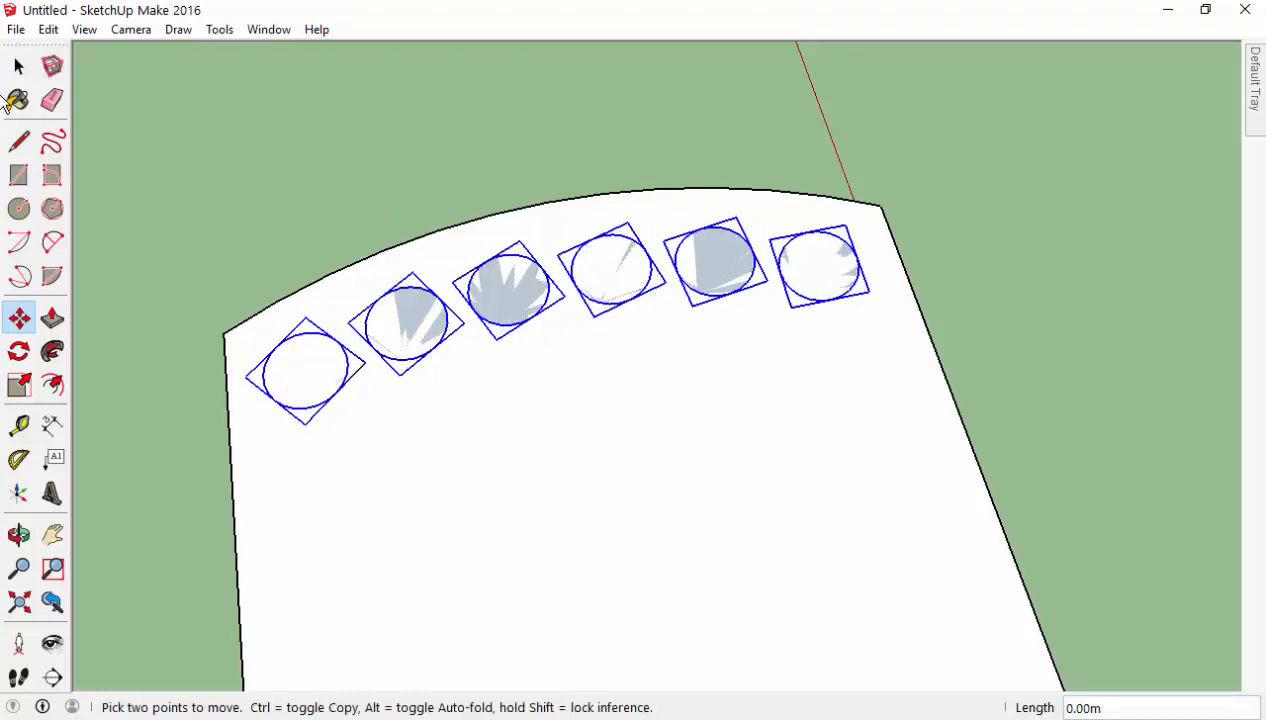
{"action": "left_click", "coordinate": [18, 68]}
{"action": "left_click", "coordinate": [370, 190]}
Edit the end circle component, pull its face up into a spindle about 0.68 m tall, and leave the component.
{"action": "scroll", "coordinate": [564, 206], "scroll_direction": "down", "scroll_amount": 3}
{"action": "middle_click_drag", "start_coordinate": [566, 209], "coordinate": [551, 110]}
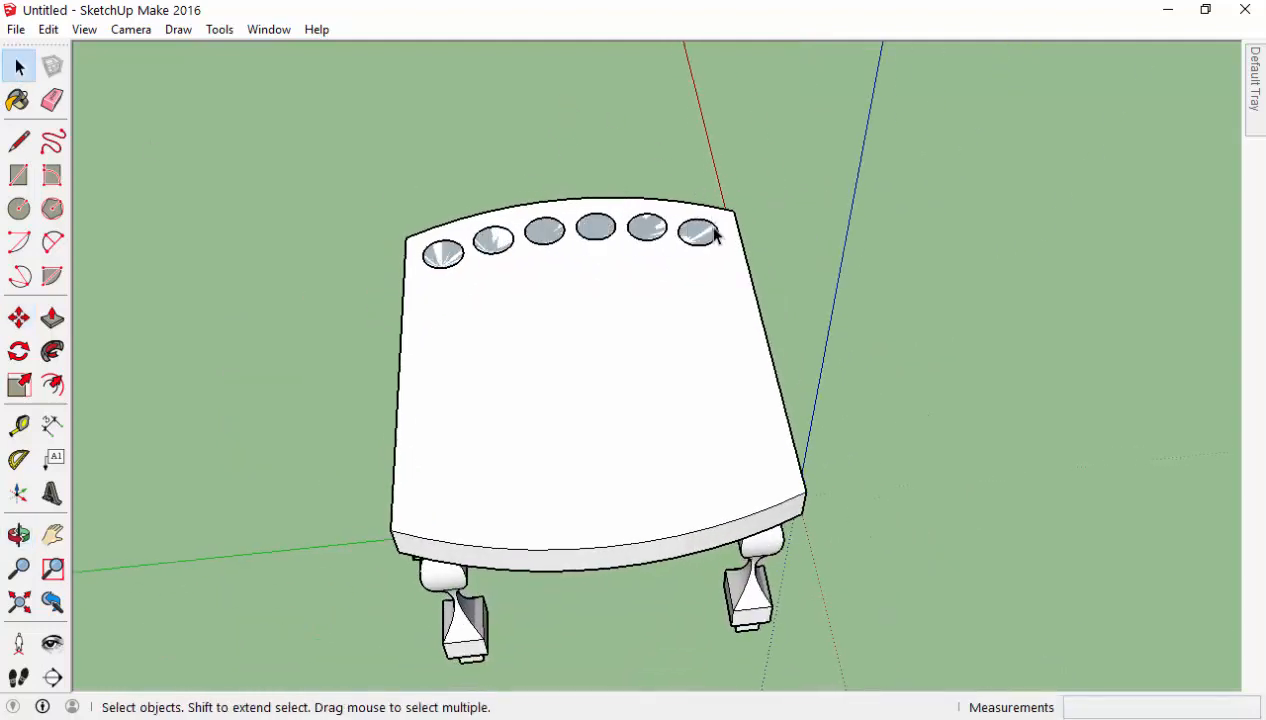
{"action": "double_click", "coordinate": [705, 235]}
{"action": "scroll", "coordinate": [702, 234], "scroll_direction": "down", "scroll_amount": 3}
{"action": "middle_click_drag", "start_coordinate": [697, 208], "coordinate": [733, 64]}
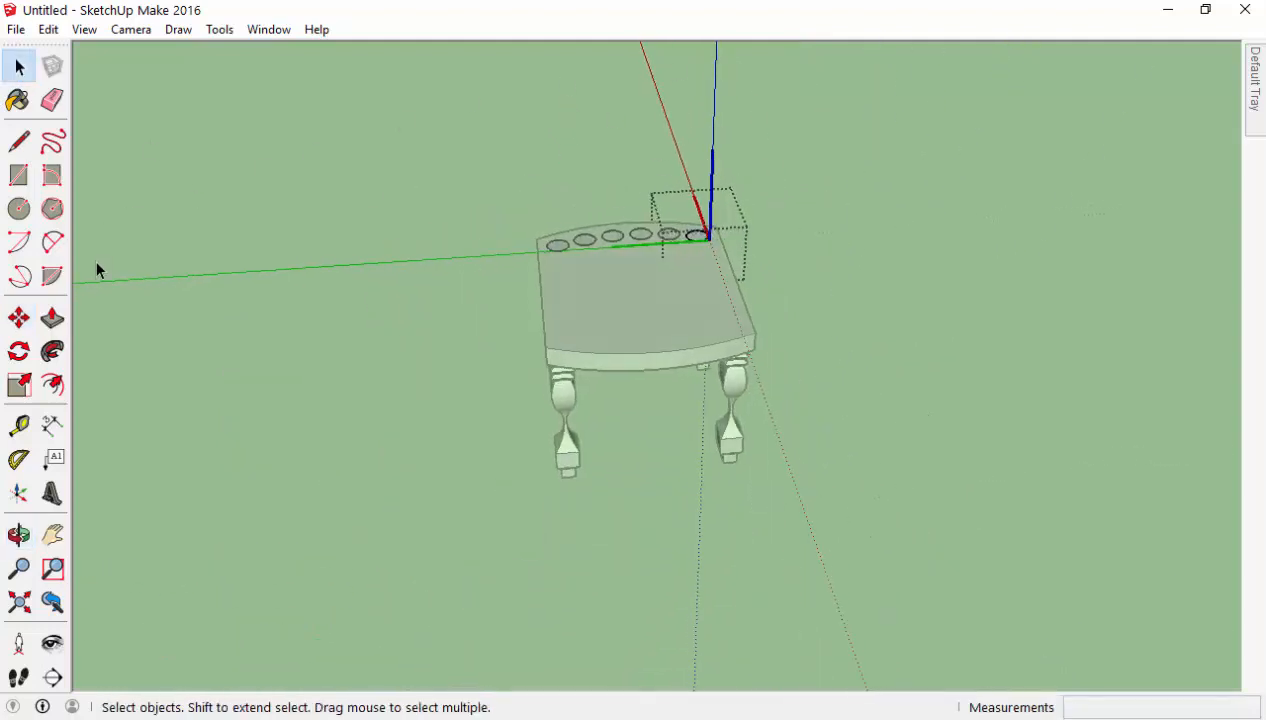
{"action": "left_click", "coordinate": [52, 318]}
{"action": "scroll", "coordinate": [745, 163], "scroll_direction": "up", "scroll_amount": 3}
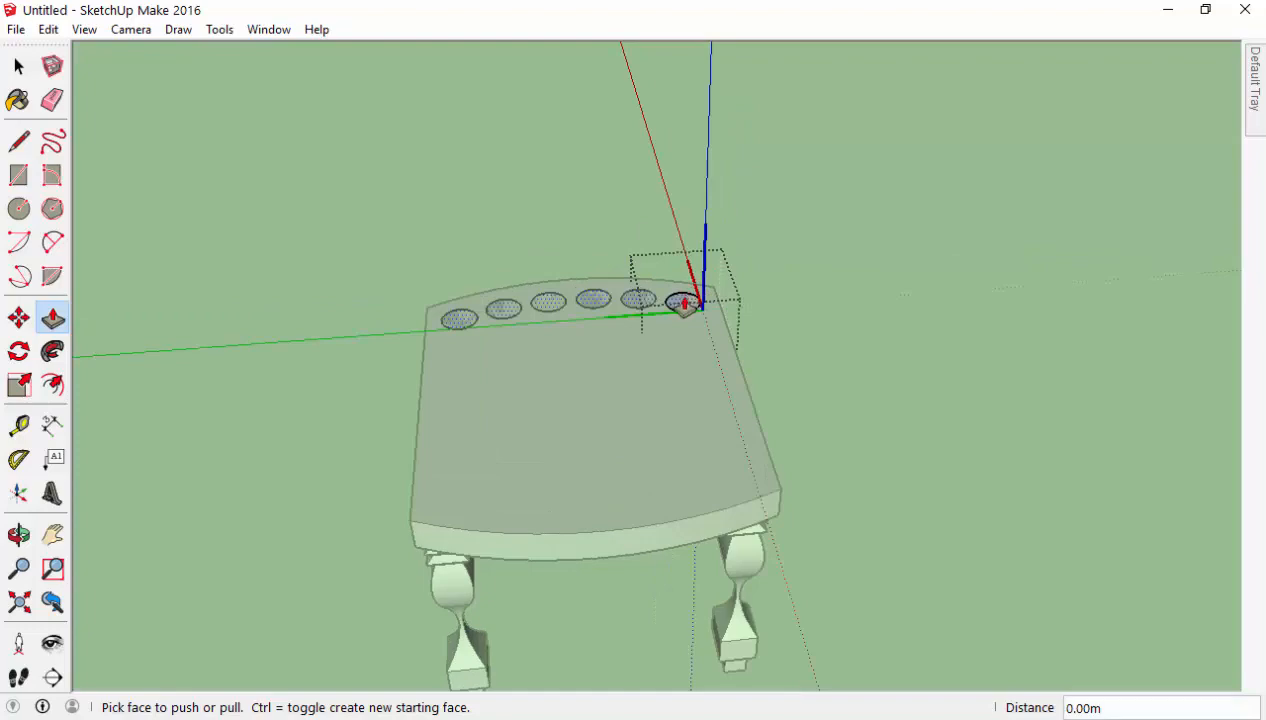
{"action": "left_click", "coordinate": [684, 300]}
{"action": "scroll", "coordinate": [681, 150], "scroll_direction": "down", "scroll_amount": 3}
{"action": "middle_click_drag", "start_coordinate": [683, 122], "coordinate": [700, 34]}
{"action": "scroll", "coordinate": [663, 63], "scroll_direction": "up", "scroll_amount": 3}
{"action": "left_click", "coordinate": [666, 60]}
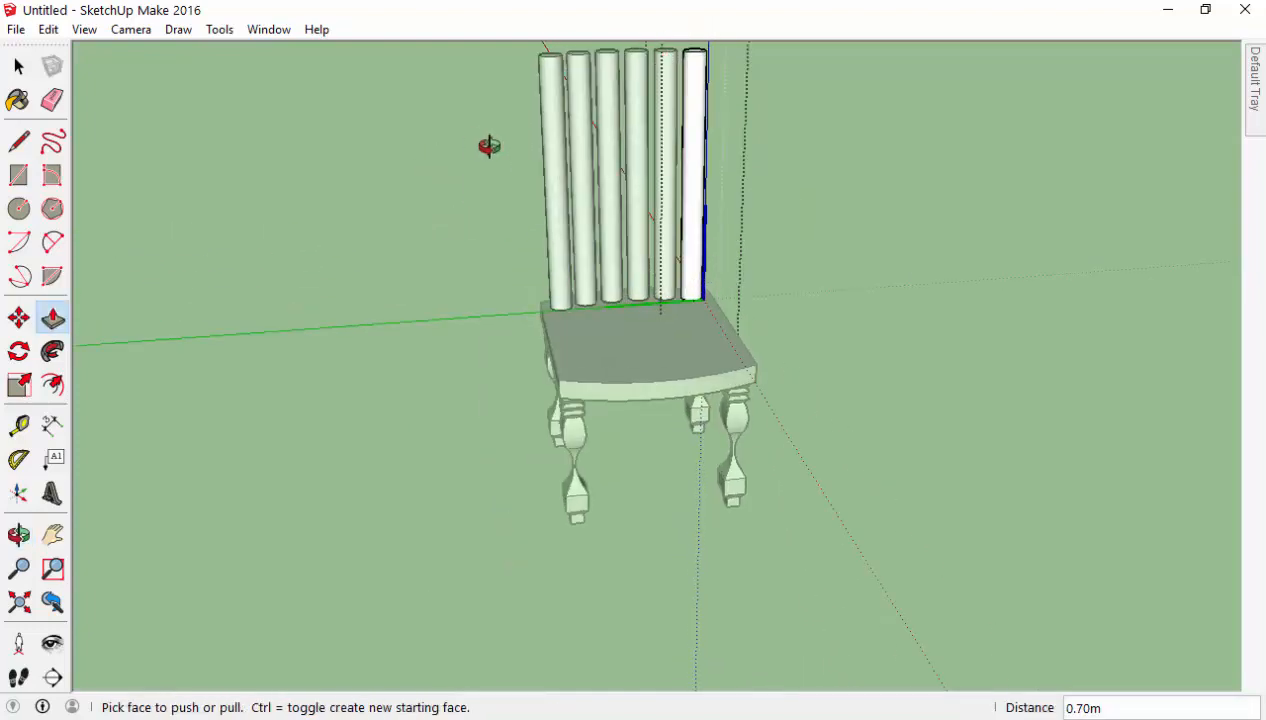
{"action": "middle_click_drag", "start_coordinate": [486, 144], "coordinate": [748, 76]}
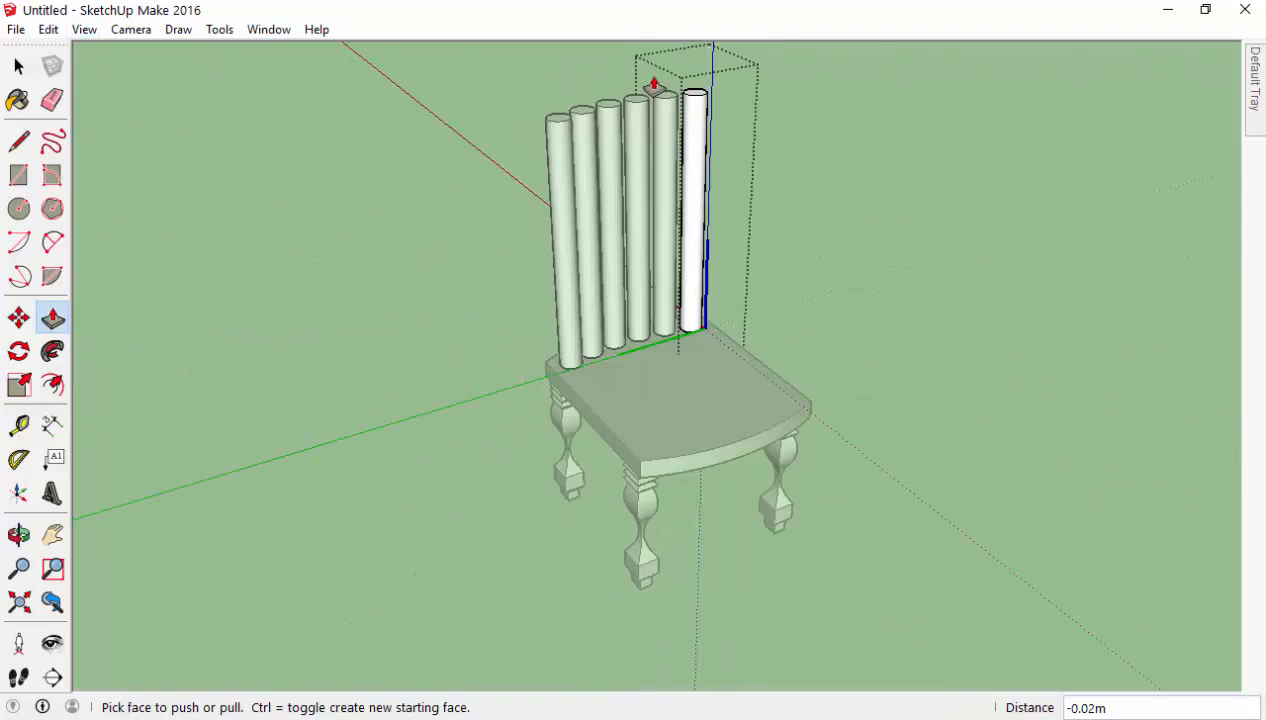
{"action": "left_click", "coordinate": [18, 65]}
{"action": "middle_click_drag", "start_coordinate": [237, 122], "coordinate": [389, 87]}
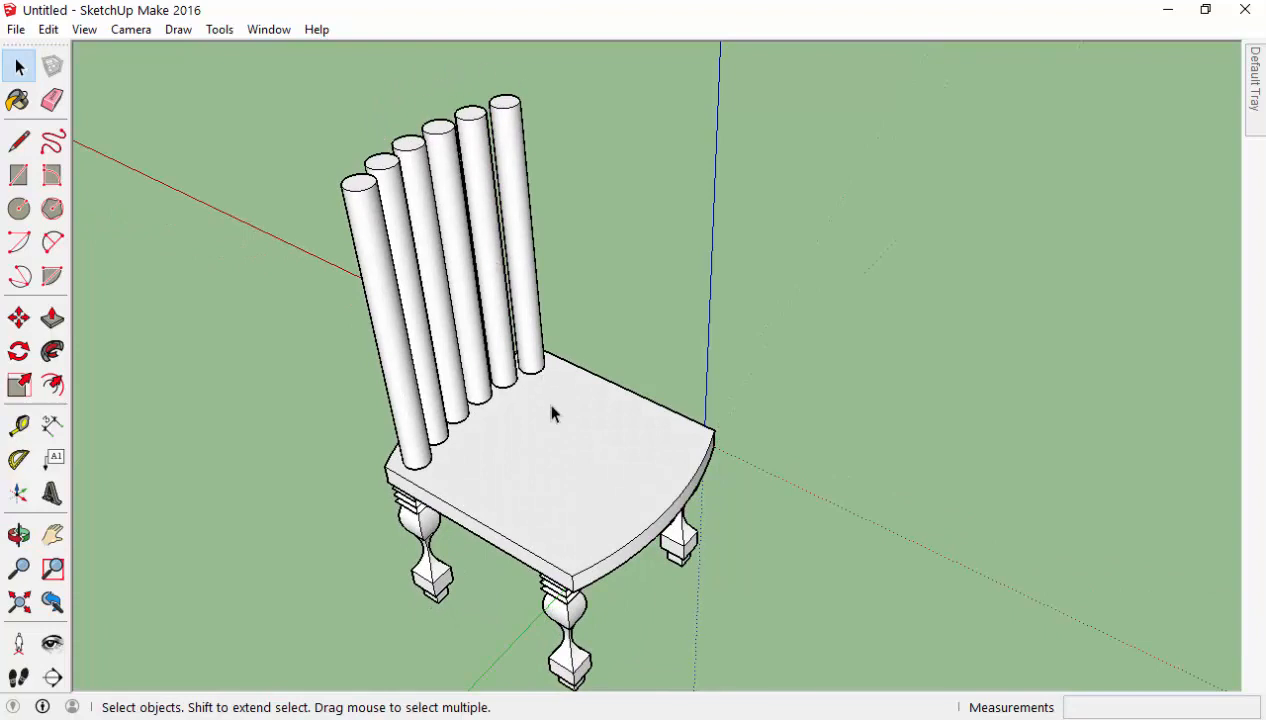
Open the seat slab for editing and offset its curved back edge inward about 0.10 m, just past the spindles.
{"action": "double_click", "coordinate": [497, 478]}
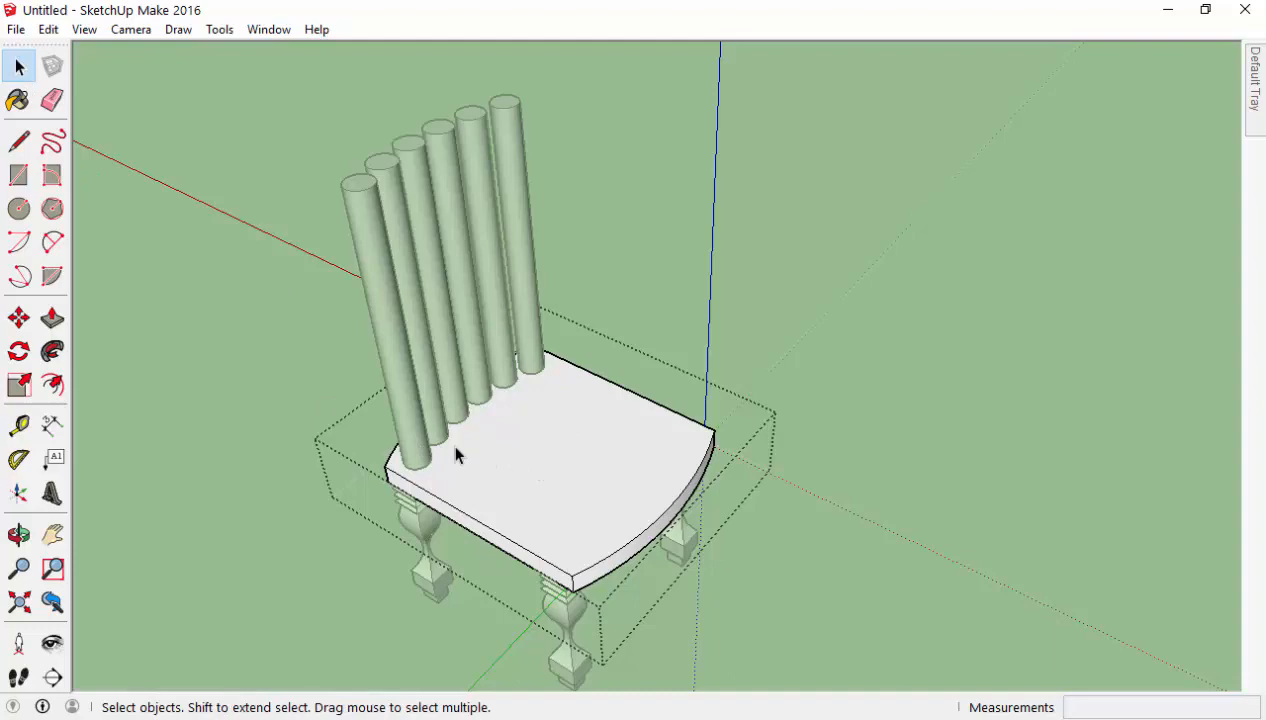
{"action": "left_click", "coordinate": [52, 387]}
{"action": "scroll", "coordinate": [396, 432], "scroll_direction": "up", "scroll_amount": 3}
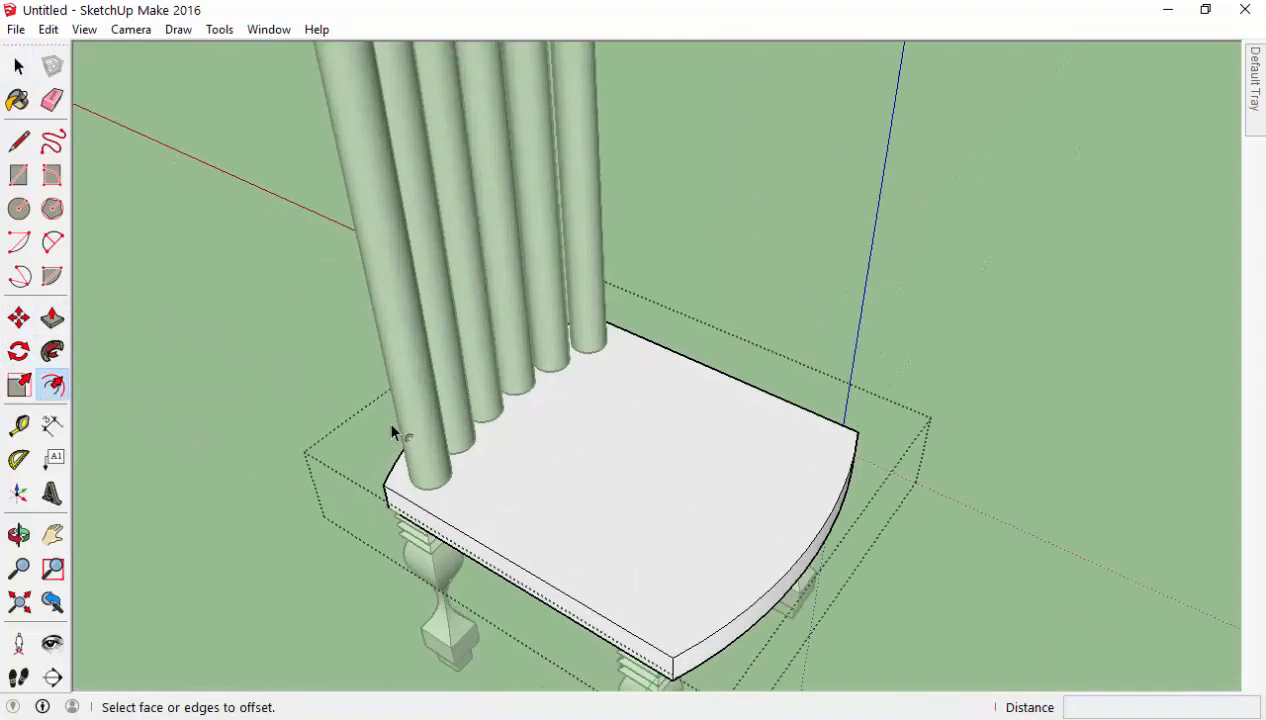
{"action": "middle_click_drag", "start_coordinate": [396, 432], "coordinate": [297, 458]}
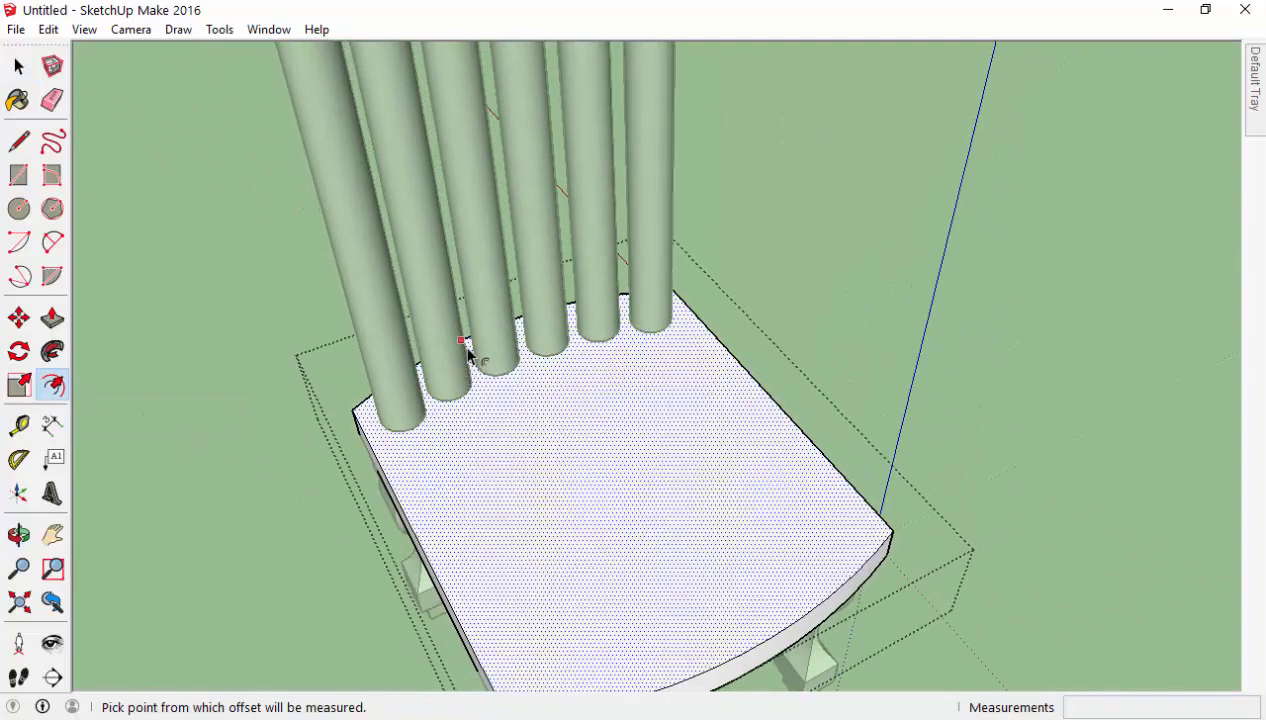
{"action": "left_click", "coordinate": [510, 483]}
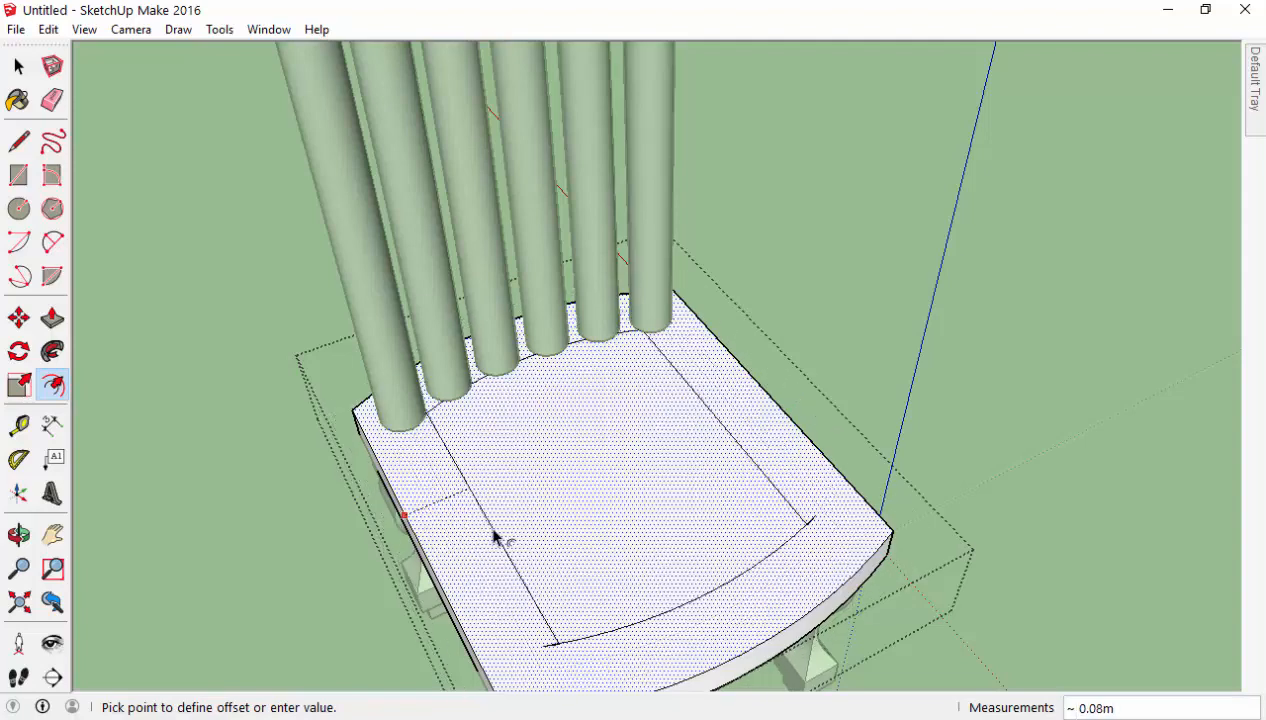
{"action": "key", "text": "Escape"}
{"action": "scroll", "coordinate": [428, 381], "scroll_direction": "up", "scroll_amount": 3}
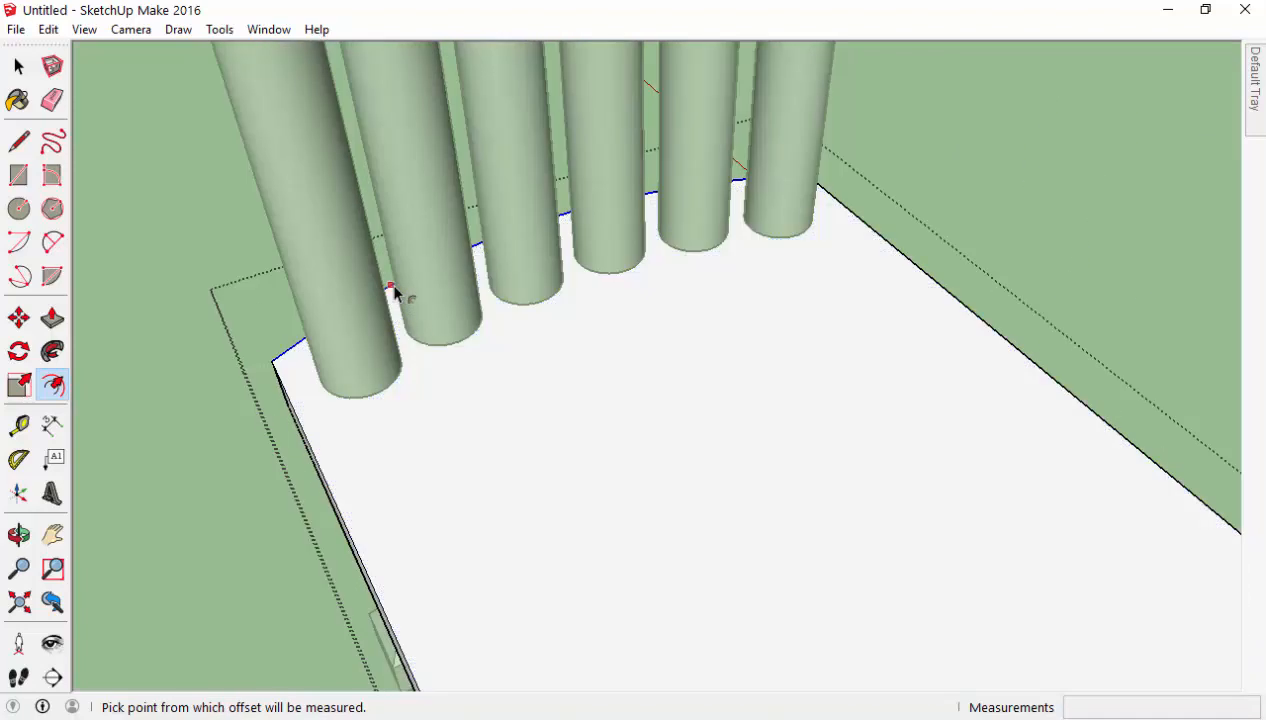
{"action": "left_click", "coordinate": [291, 349]}
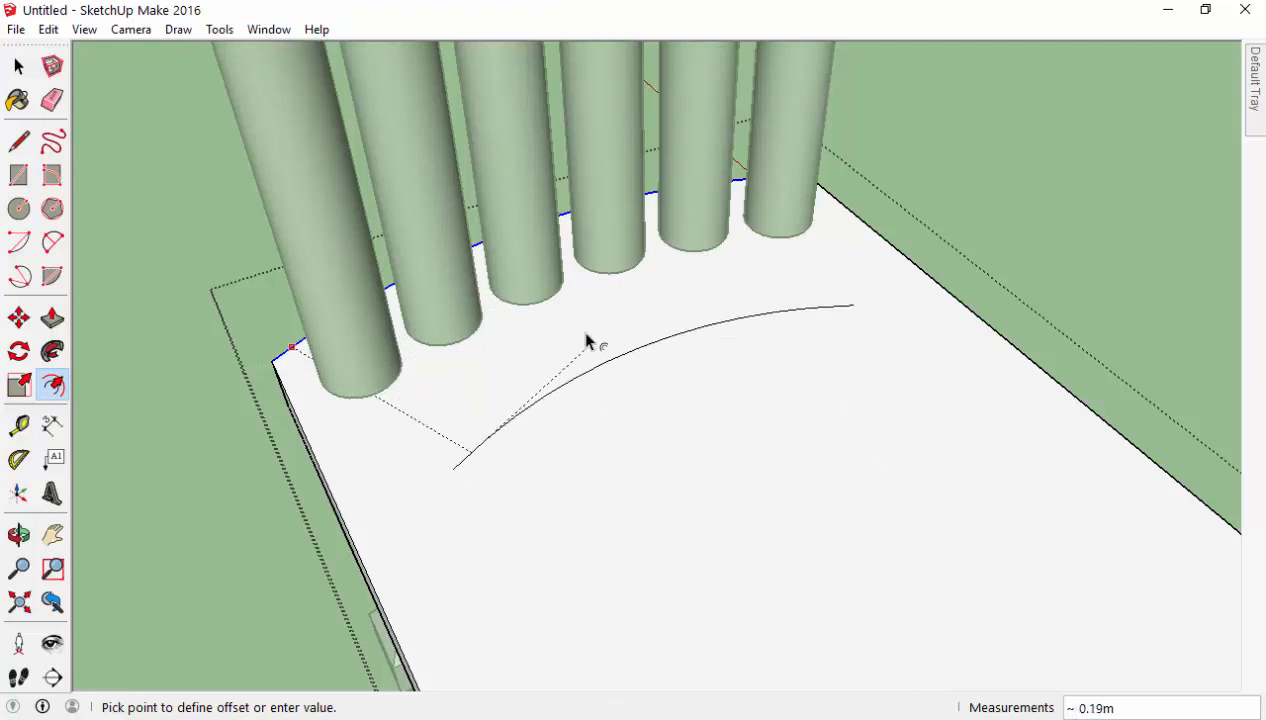
{"action": "left_click", "coordinate": [472, 352]}
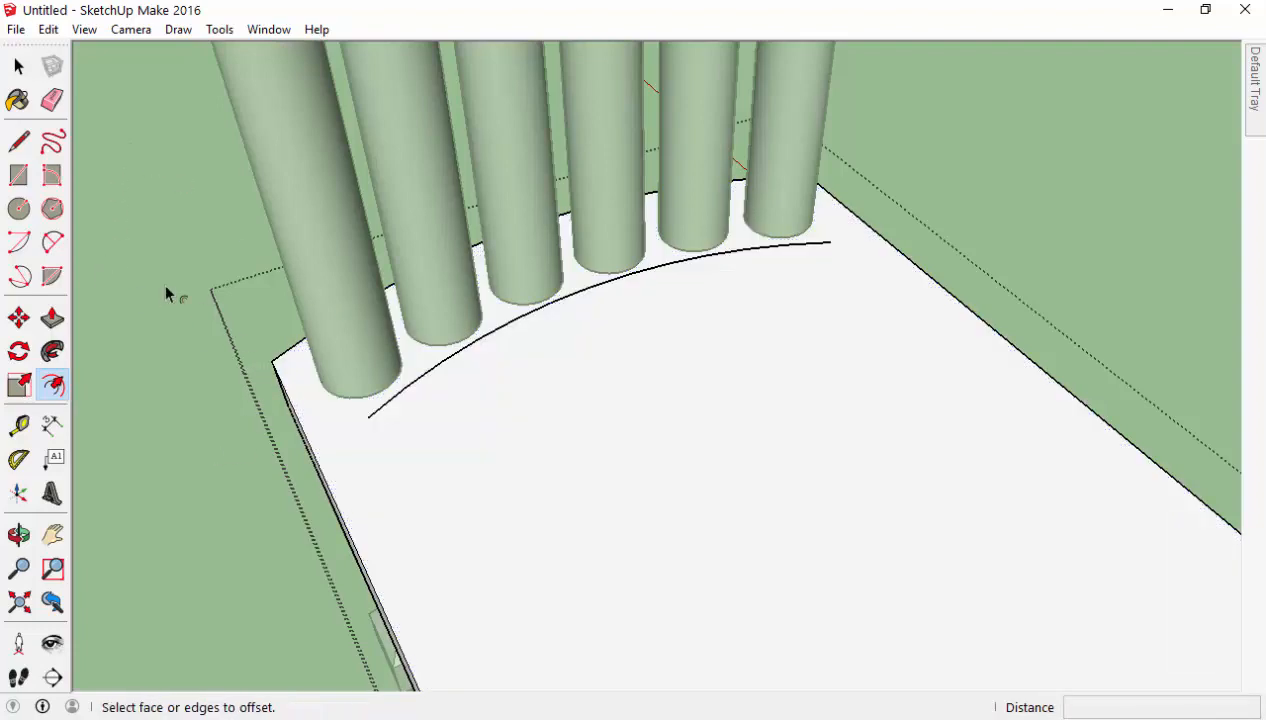
Draw lines joining both ends of the offset arc to the seat's back corners, closing a curved strip around the spindles.
{"action": "left_click", "coordinate": [19, 141]}
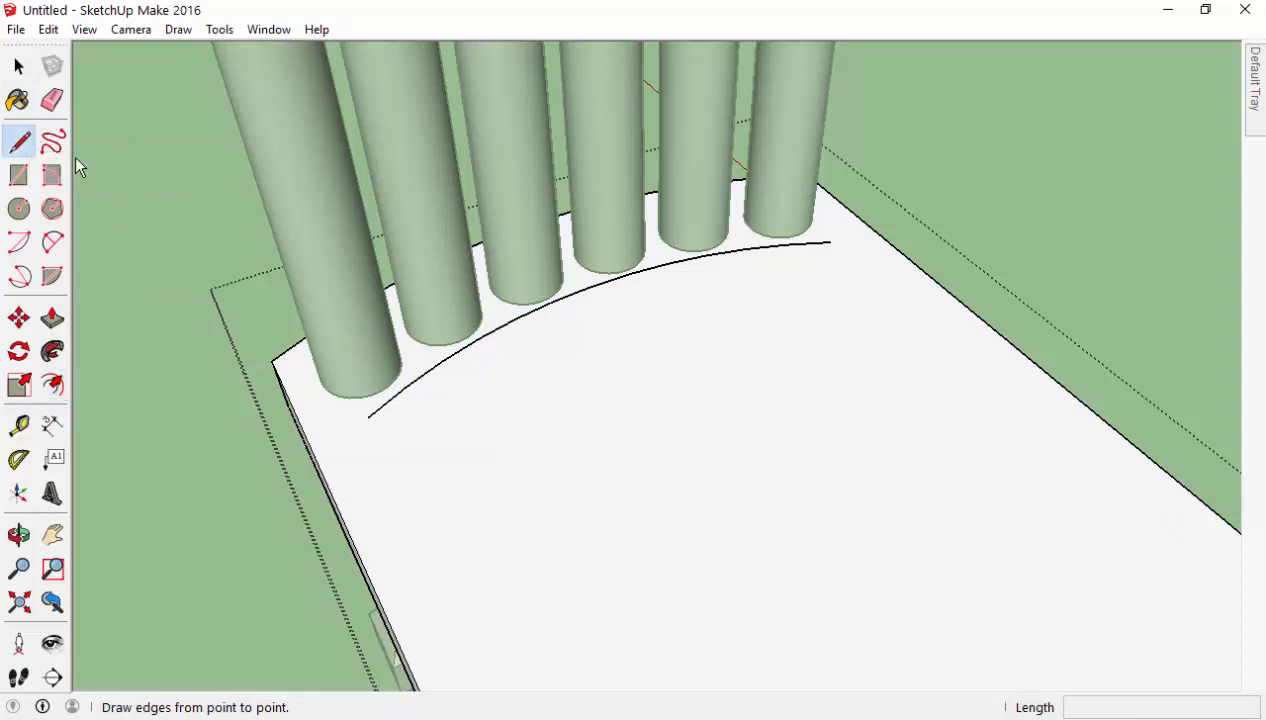
{"action": "left_click", "coordinate": [273, 362]}
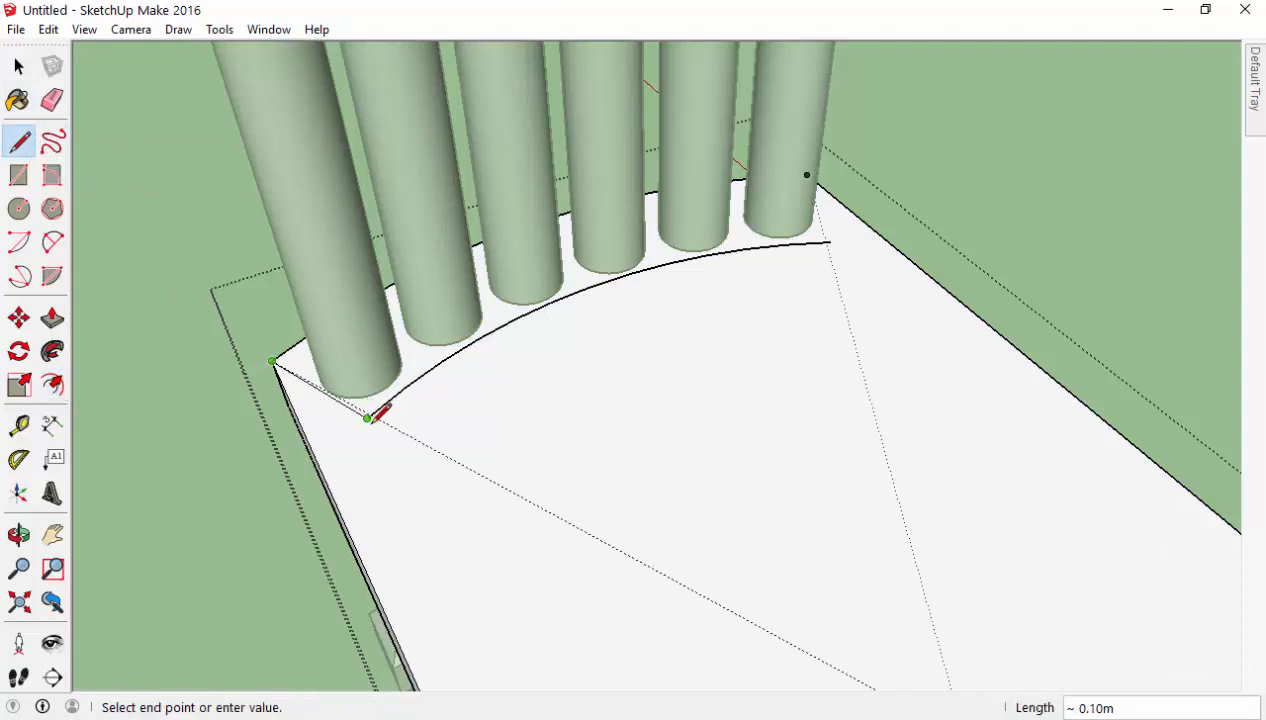
{"action": "left_click", "coordinate": [367, 418]}
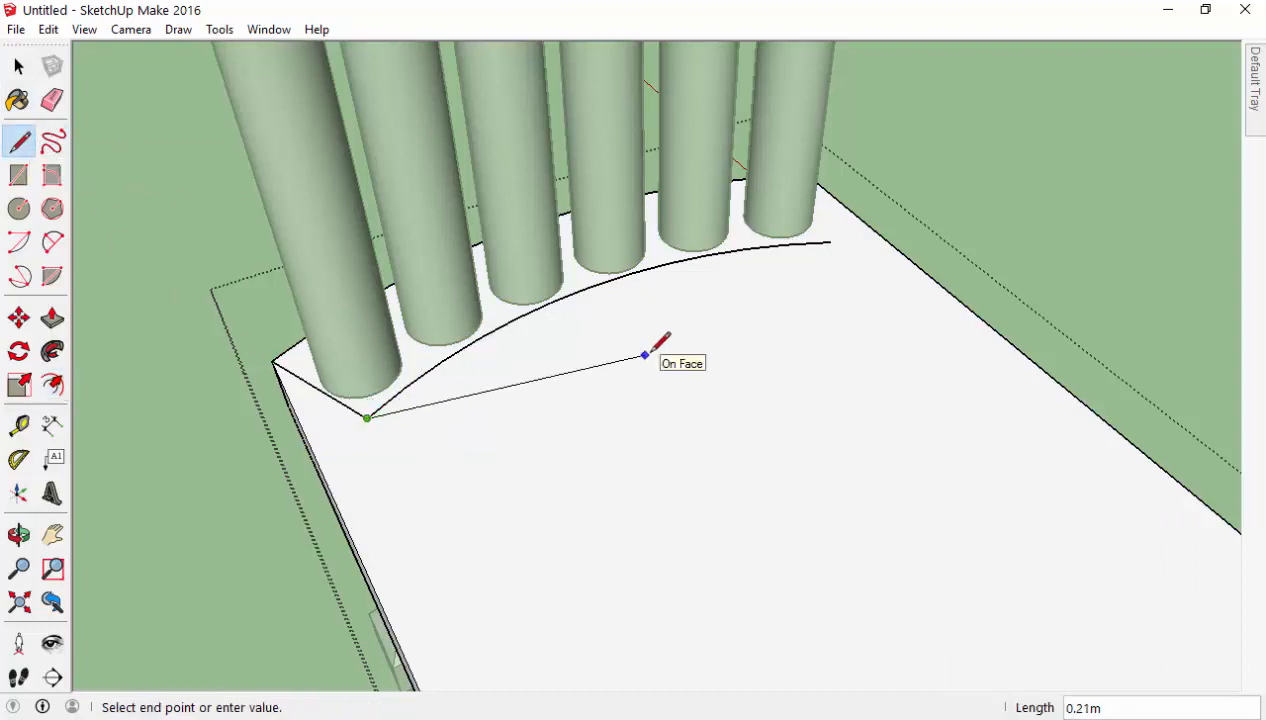
{"action": "key", "text": "Escape"}
{"action": "middle_click_drag", "start_coordinate": [752, 291], "coordinate": [322, 328]}
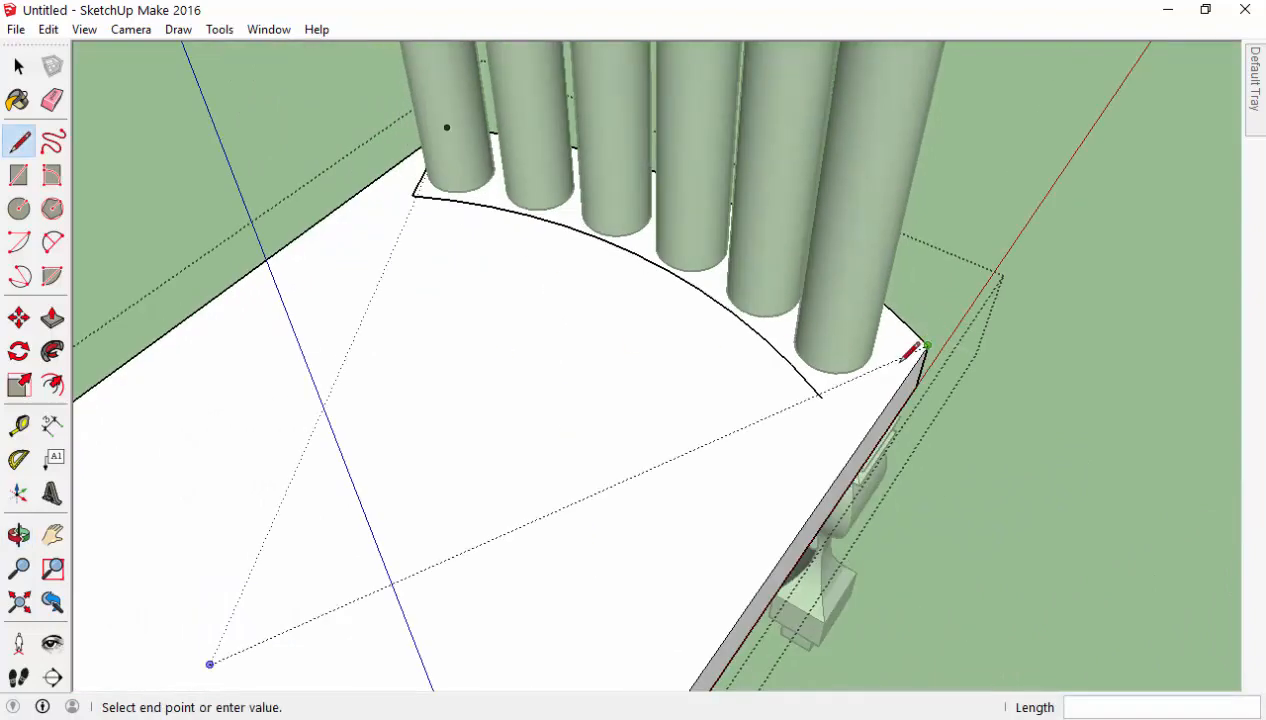
{"action": "left_click", "coordinate": [822, 396]}
{"action": "middle_click_drag", "start_coordinate": [709, 328], "coordinate": [390, 270]}
{"action": "middle_click_drag", "start_coordinate": [609, 272], "coordinate": [362, 273]}
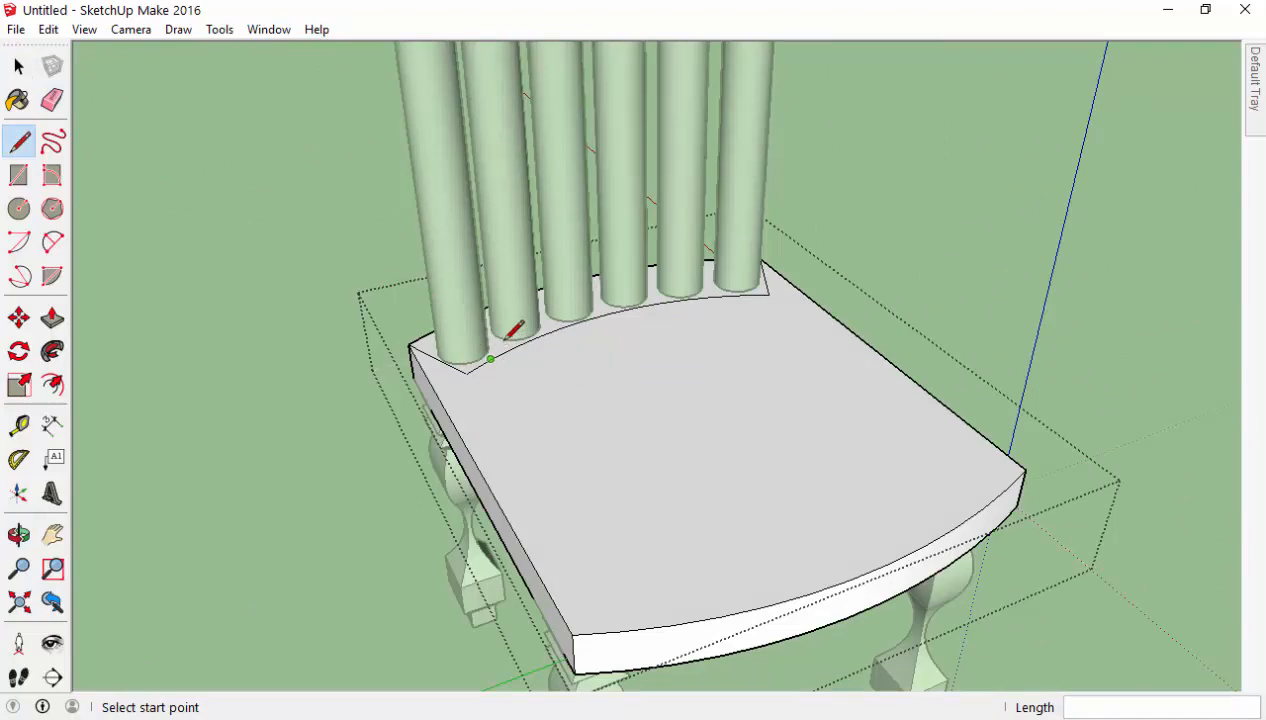
Copy the curved strip face around the spindles straight up 0.68 m so it sits on the spindle tops.
{"action": "left_click", "coordinate": [18, 66]}
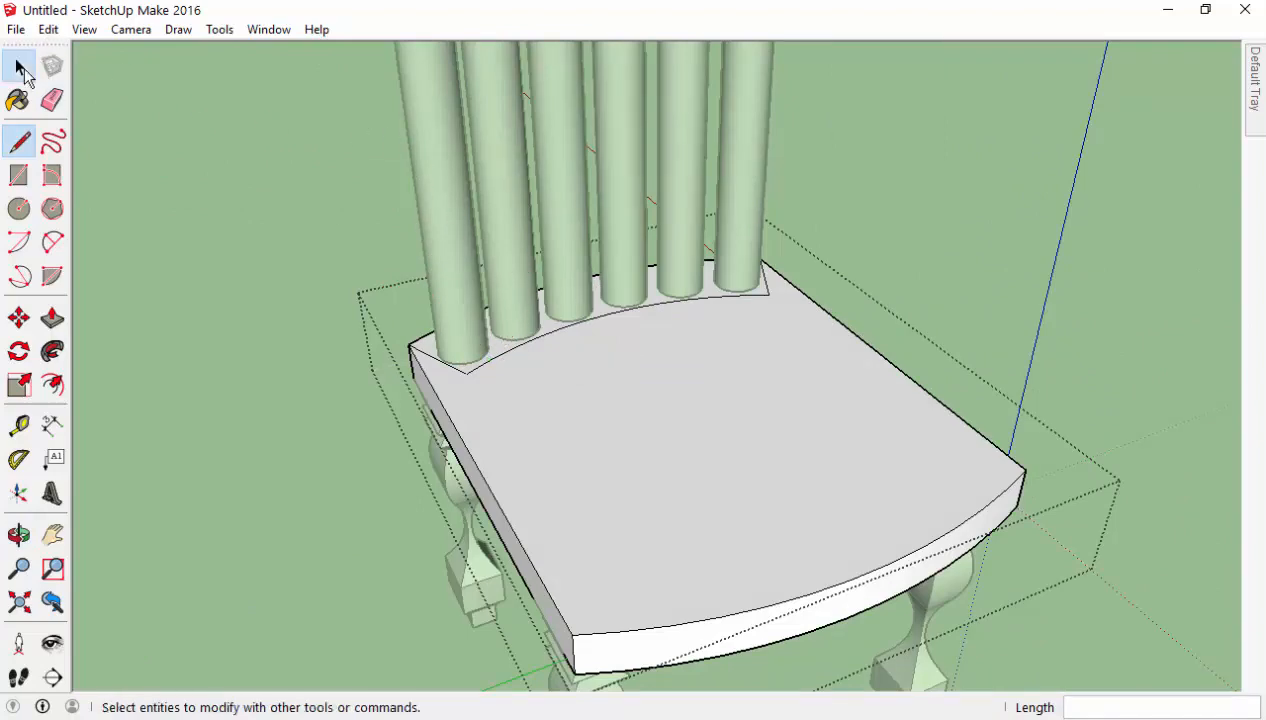
{"action": "left_click", "coordinate": [469, 367]}
{"action": "scroll", "coordinate": [444, 381], "scroll_direction": "down", "scroll_amount": 5}
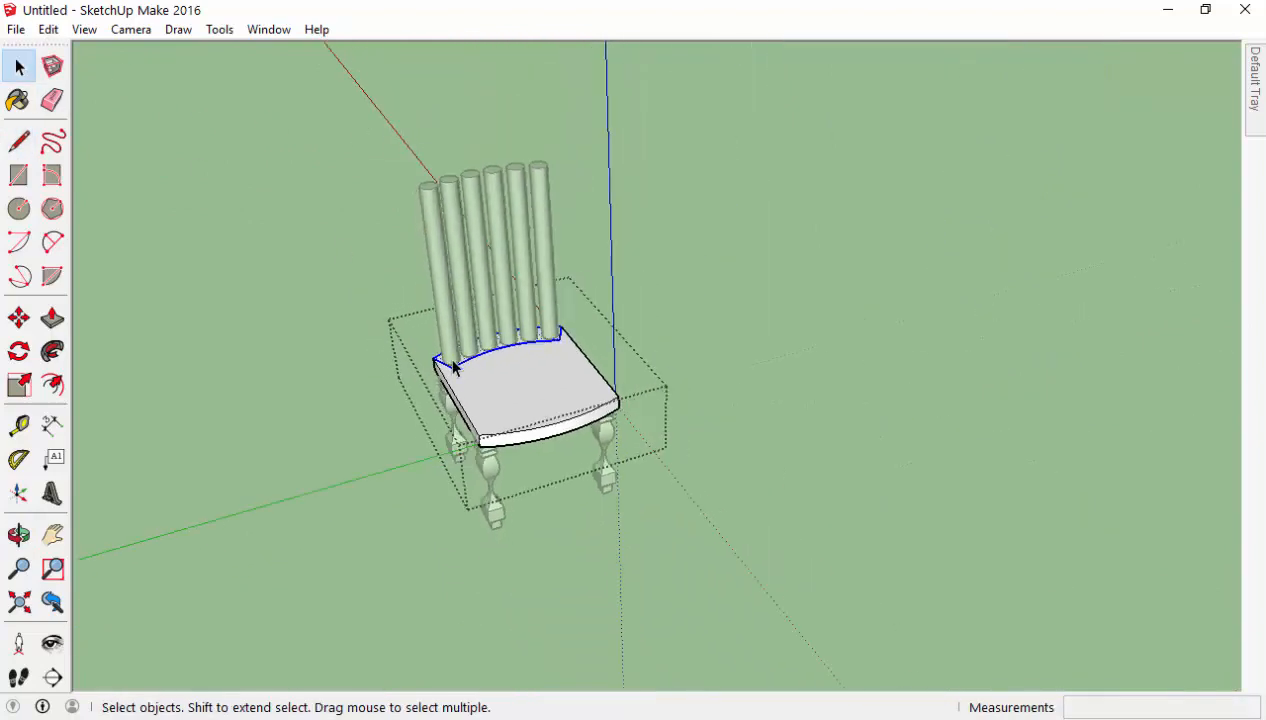
{"action": "middle_click_drag", "start_coordinate": [447, 355], "coordinate": [484, 280]}
{"action": "key", "text": "m"}
{"action": "scroll", "coordinate": [452, 362], "scroll_direction": "up", "scroll_amount": 4}
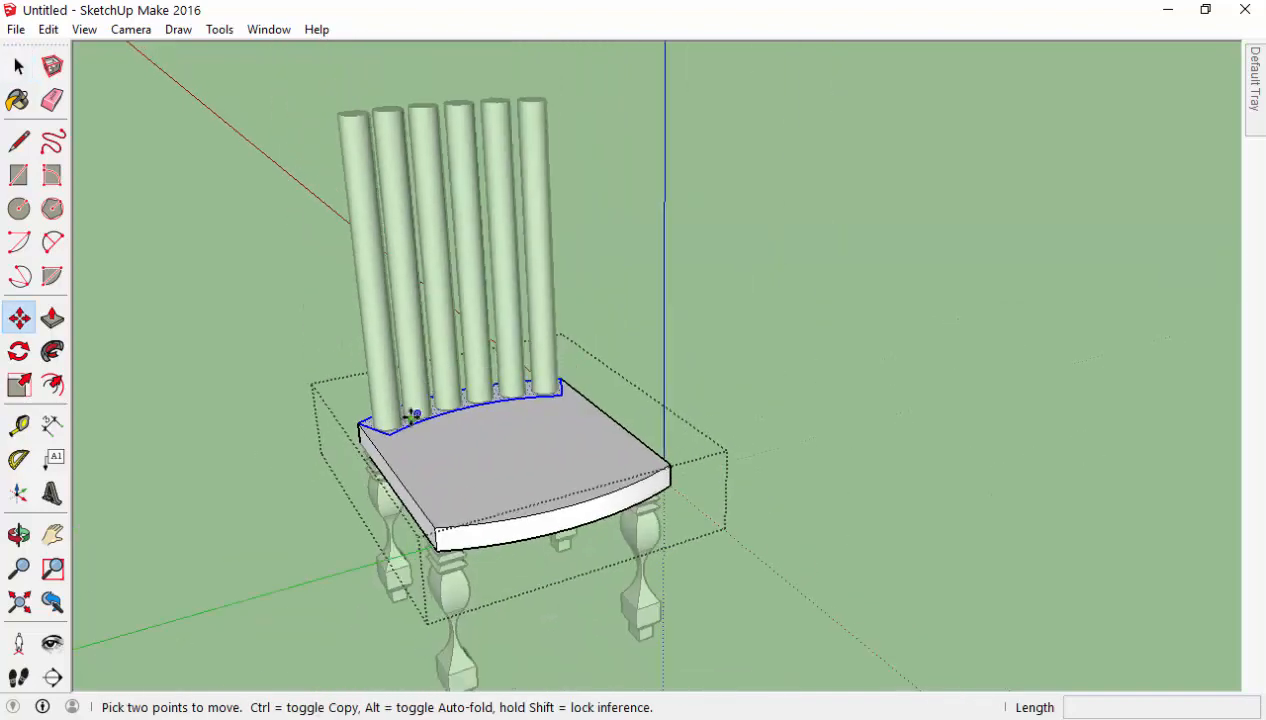
{"action": "scroll", "coordinate": [411, 416], "scroll_direction": "up", "scroll_amount": 3}
{"action": "middle_click_drag", "start_coordinate": [410, 418], "coordinate": [589, 331]}
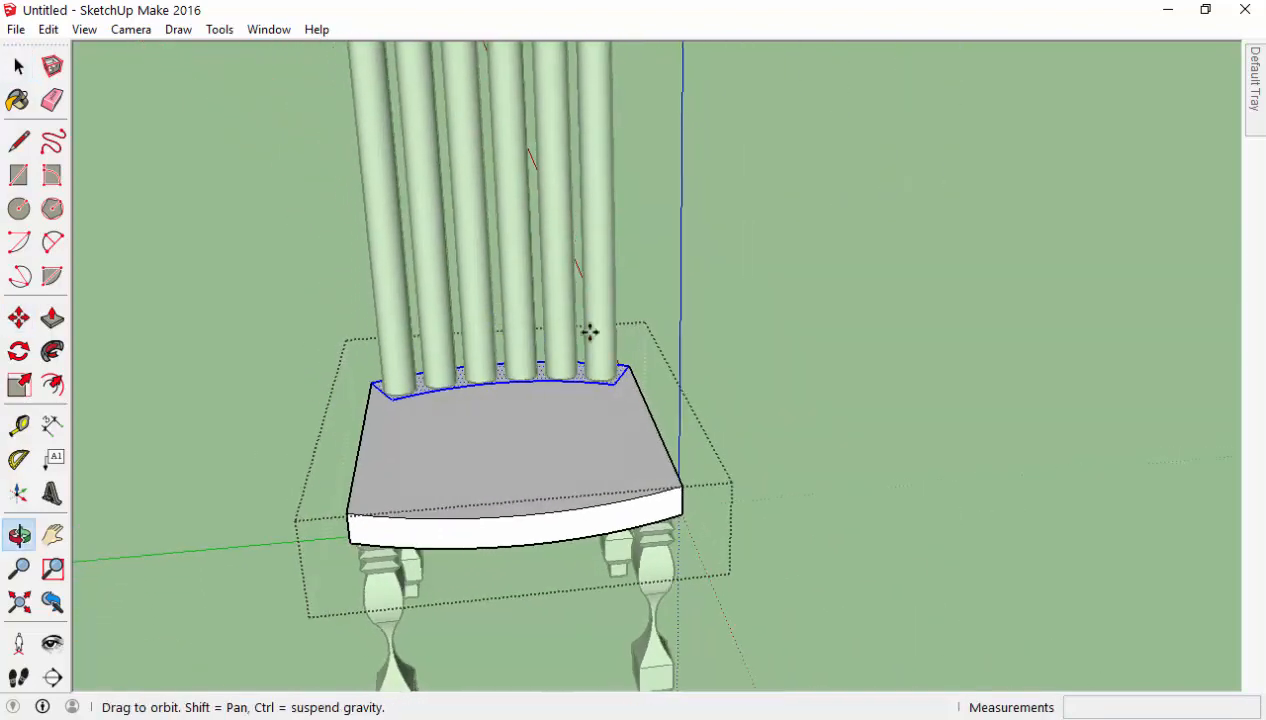
{"action": "scroll", "coordinate": [537, 291], "scroll_direction": "down", "scroll_amount": 3}
{"action": "scroll", "coordinate": [520, 257], "scroll_direction": "up", "scroll_amount": 3}
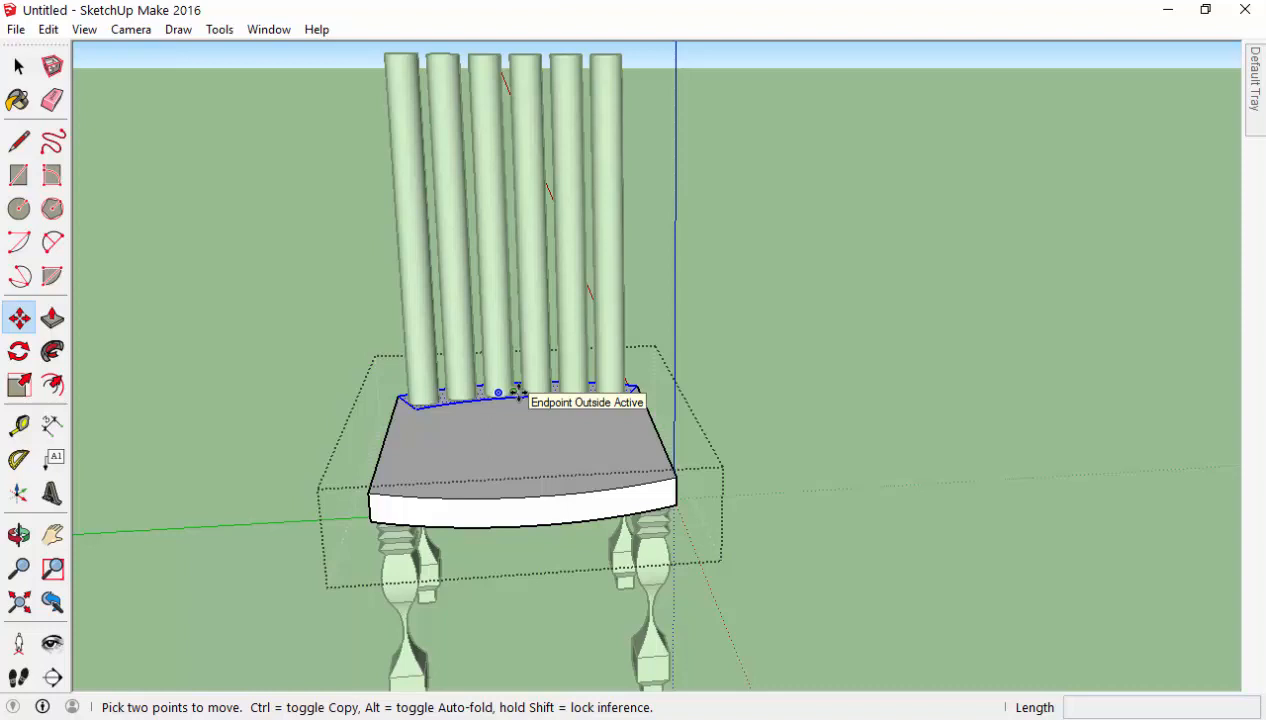
{"action": "key", "text": "ctrl"}
{"action": "left_click", "coordinate": [518, 393]}
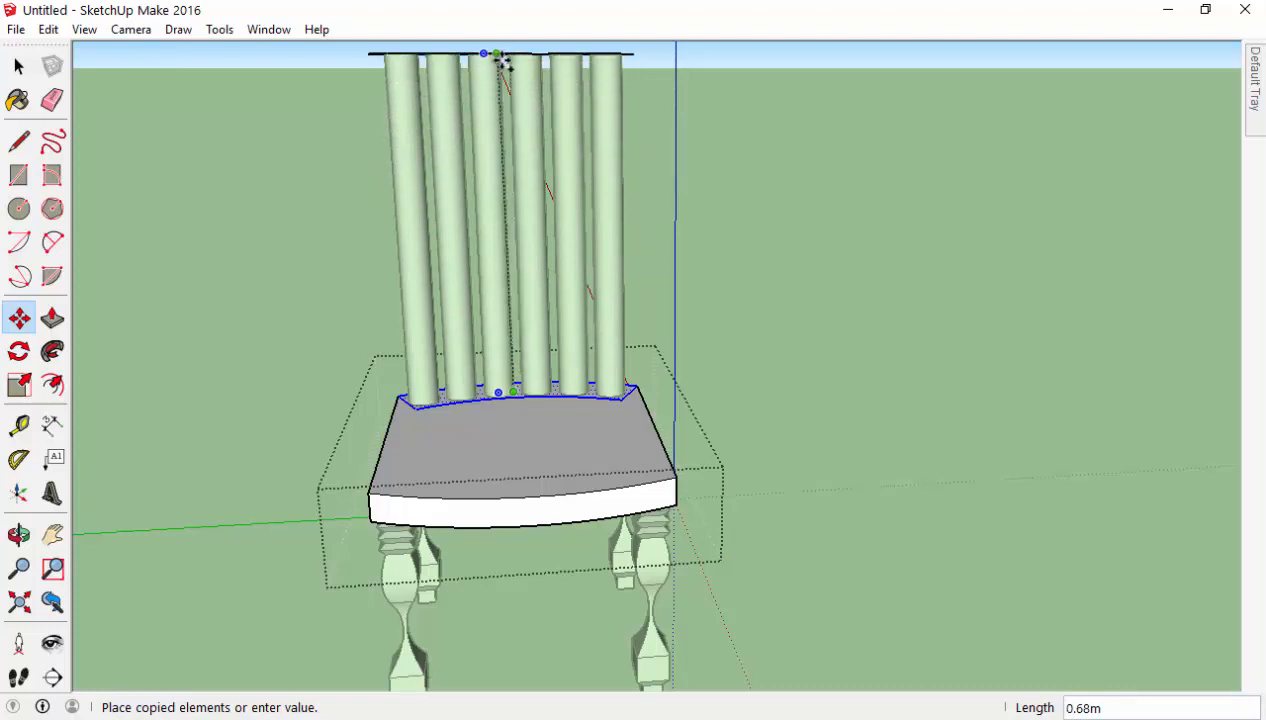
{"action": "scroll", "coordinate": [495, 58], "scroll_direction": "up", "scroll_amount": 2}
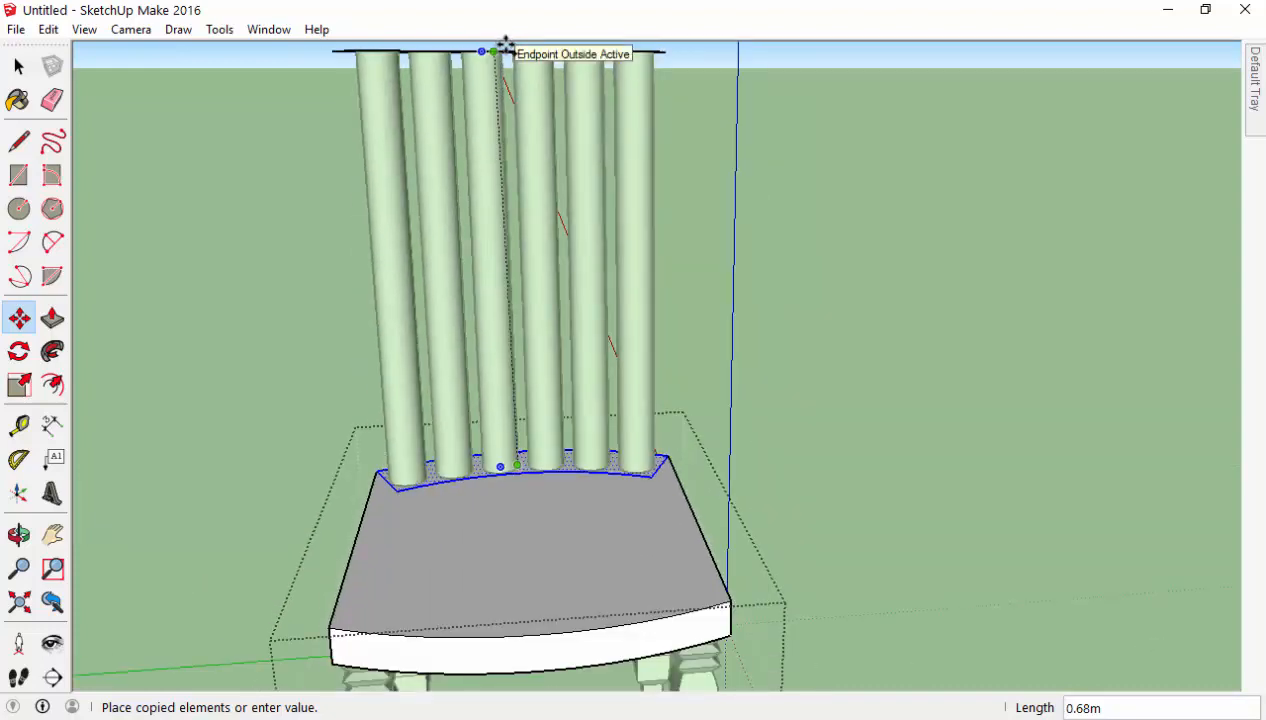
{"action": "left_click", "coordinate": [507, 46]}
{"action": "middle_click_drag", "start_coordinate": [507, 46], "coordinate": [761, 425]}
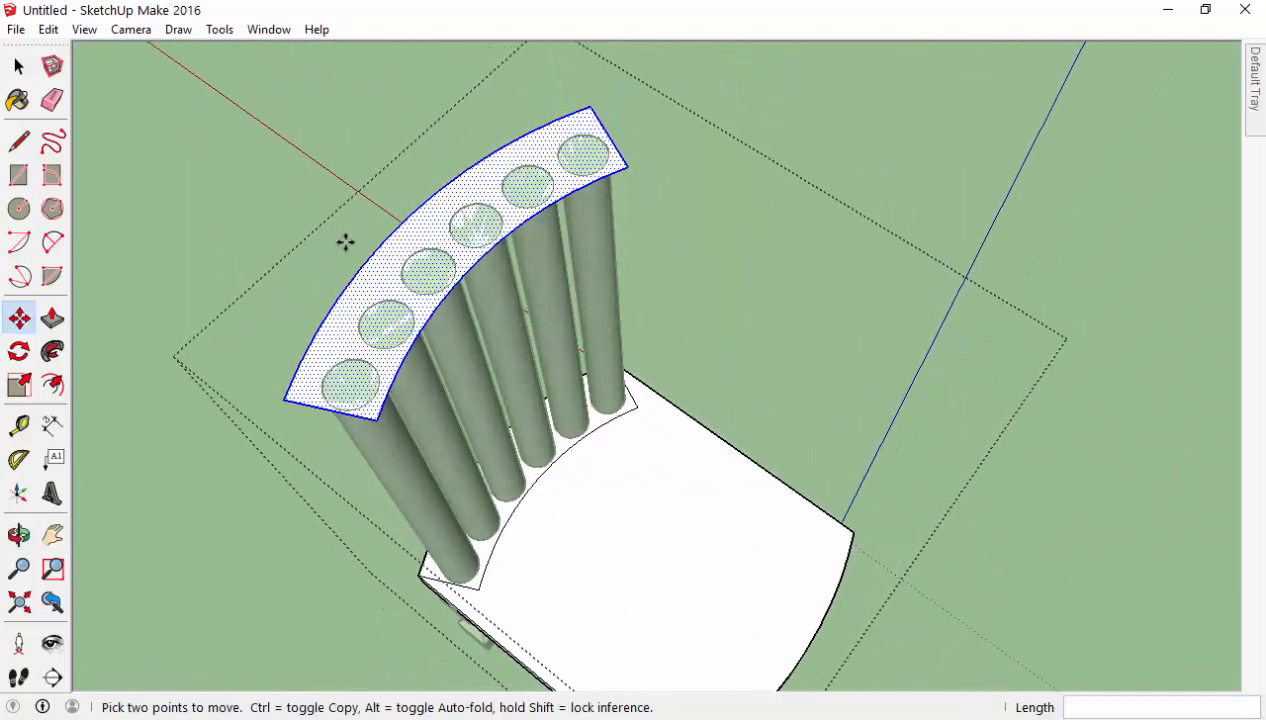
Pull the copied strip face up about 0.19 m with Push/Pull to form the curved top rail.
{"action": "middle_click_drag", "start_coordinate": [345, 242], "coordinate": [355, 160]}
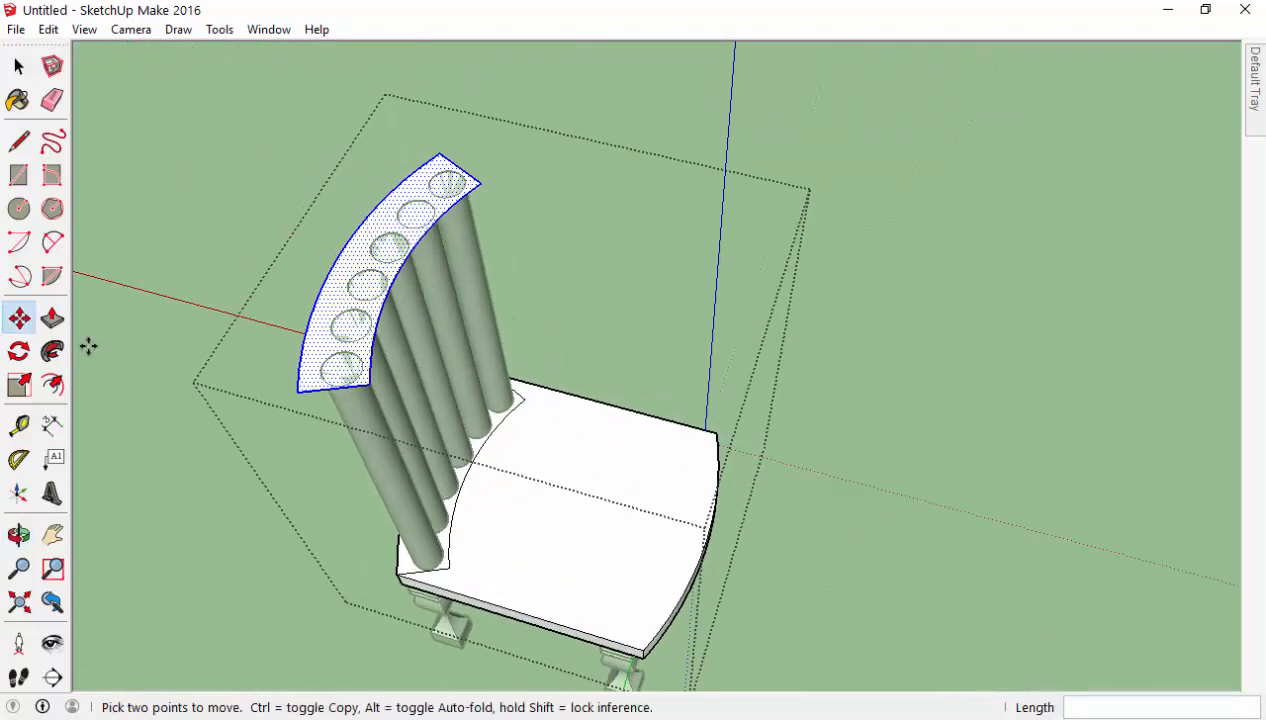
{"action": "left_click", "coordinate": [52, 318]}
{"action": "middle_click_drag", "start_coordinate": [318, 345], "coordinate": [396, 182]}
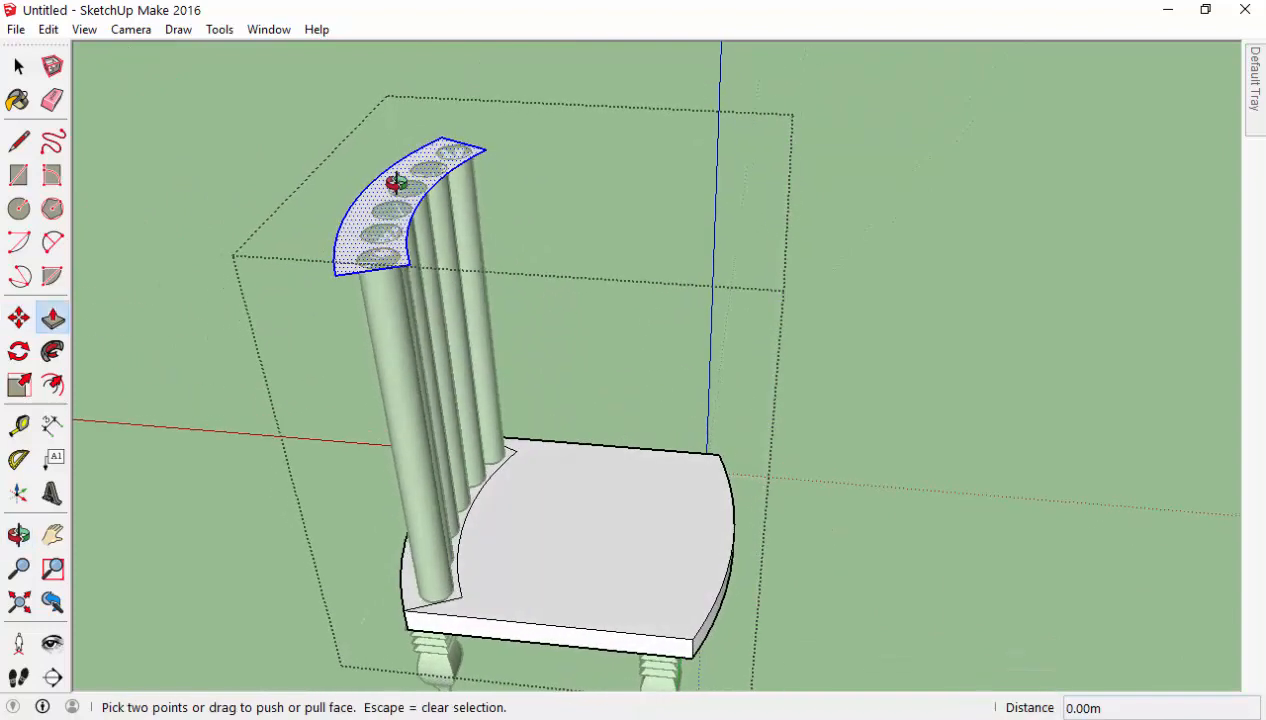
{"action": "left_click_drag", "start_coordinate": [356, 218], "coordinate": [353, 95]}
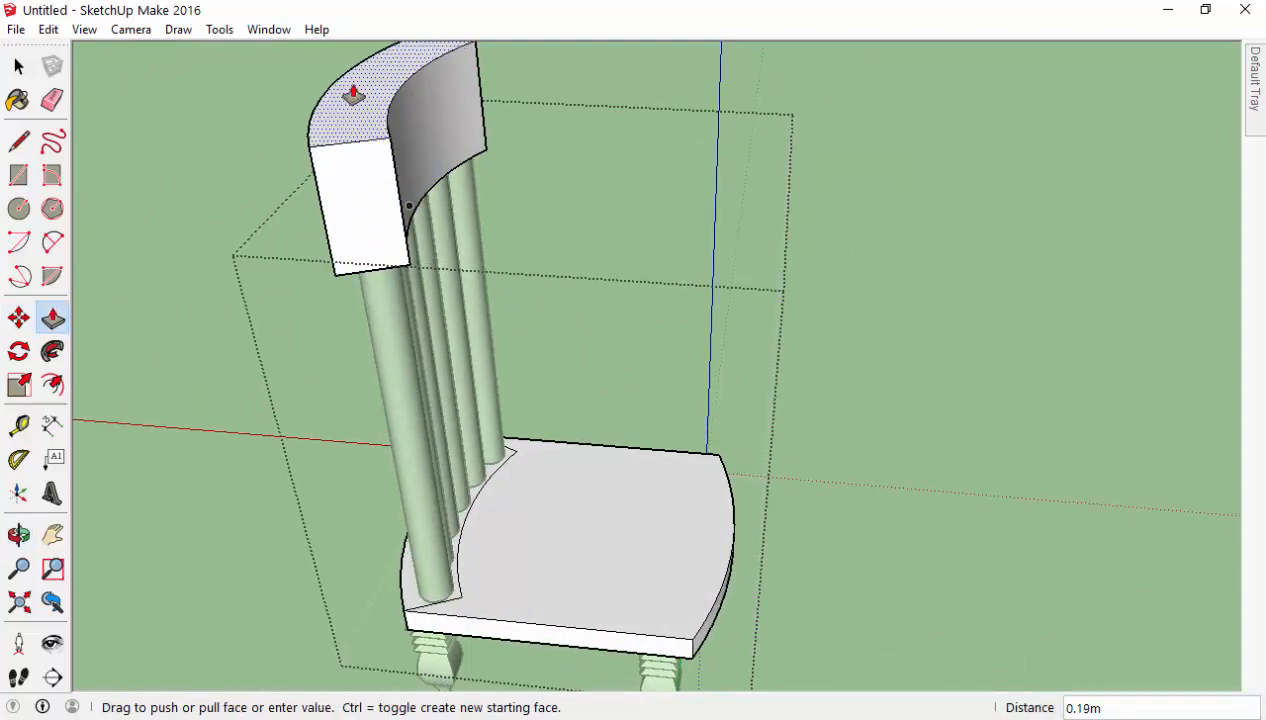
{"action": "middle_click_drag", "start_coordinate": [353, 95], "coordinate": [223, 232]}
{"action": "scroll", "coordinate": [342, 237], "scroll_direction": "down", "scroll_amount": 2}
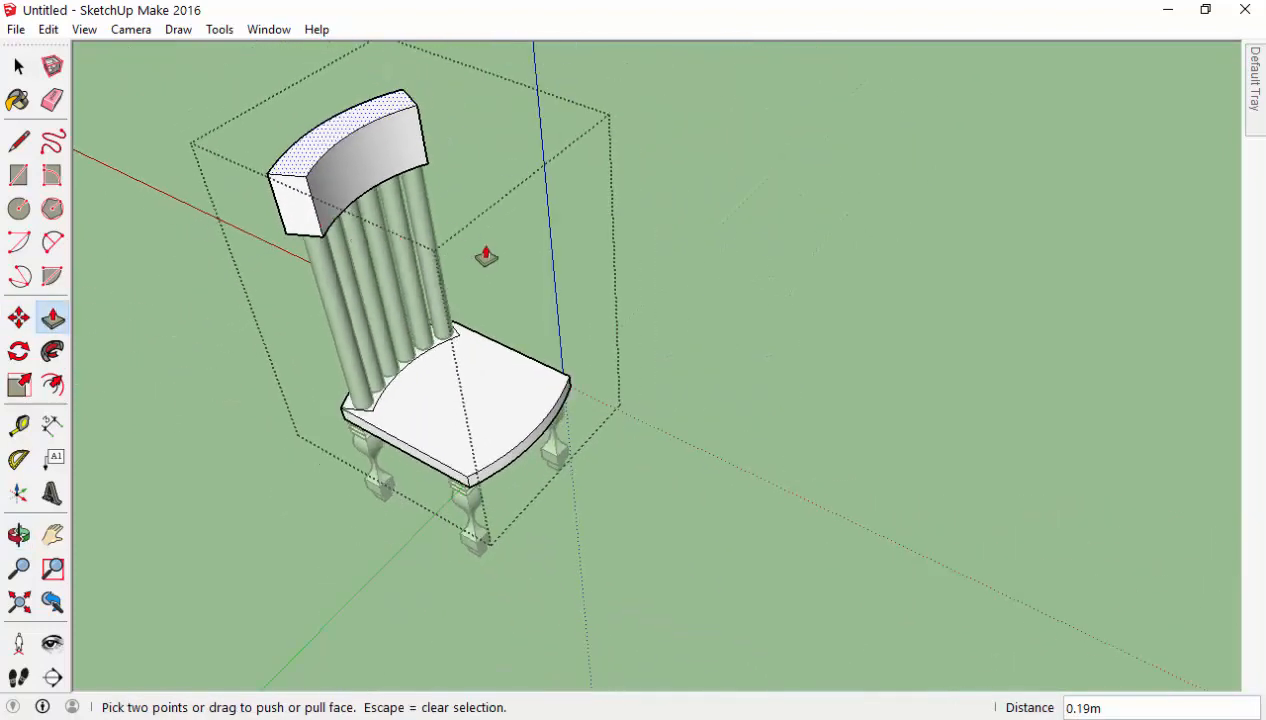
Draw a short diagonal line across the lower front corner of the rail's end face, forming a small triangular bevel profile.
{"action": "mouse_move", "coordinate": [486, 256]}
{"action": "middle_mouse_down"}
{"action": "mouse_move", "coordinate": [356, 234]}
{"action": "mouse_move", "coordinate": [274, 178]}
{"action": "middle_mouse_up"}
{"action": "scroll", "coordinate": [300, 70], "scroll_direction": "up", "scroll_amount": 1}
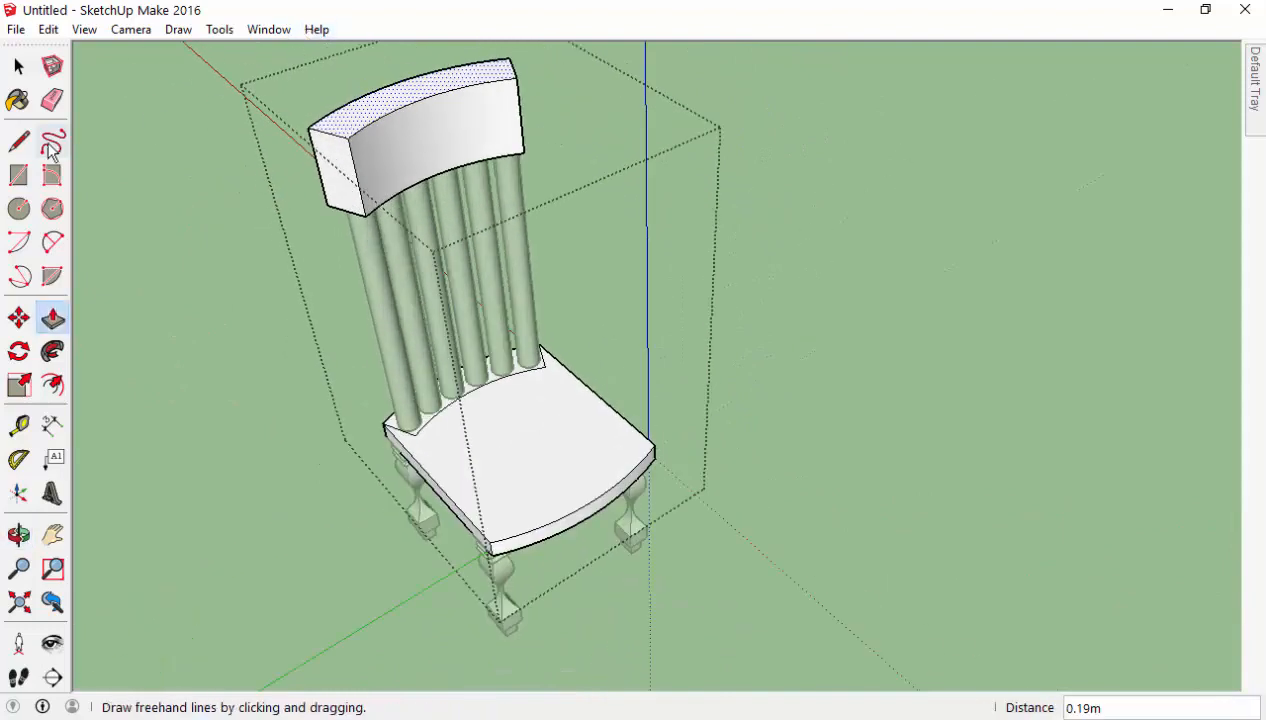
{"action": "scroll", "coordinate": [432, 133], "scroll_direction": "up", "scroll_amount": 2}
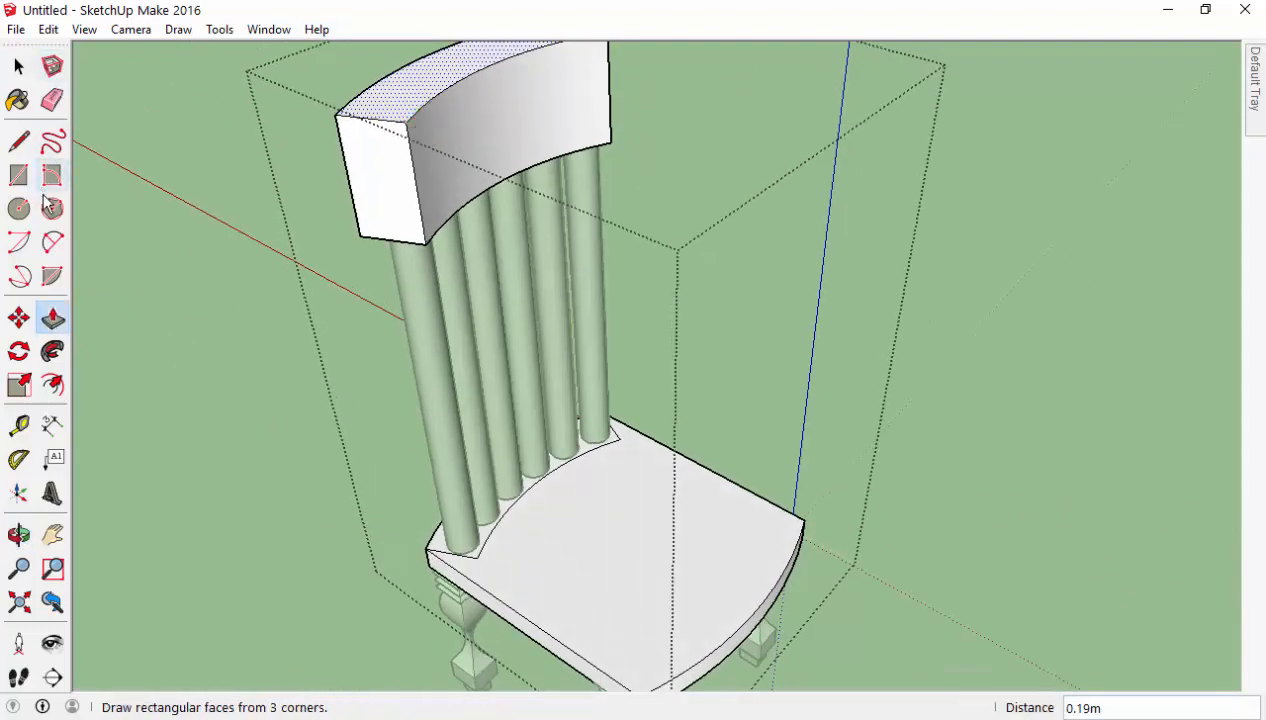
{"action": "left_click", "coordinate": [18, 141]}
{"action": "scroll", "coordinate": [420, 124], "scroll_direction": "up", "scroll_amount": 2}
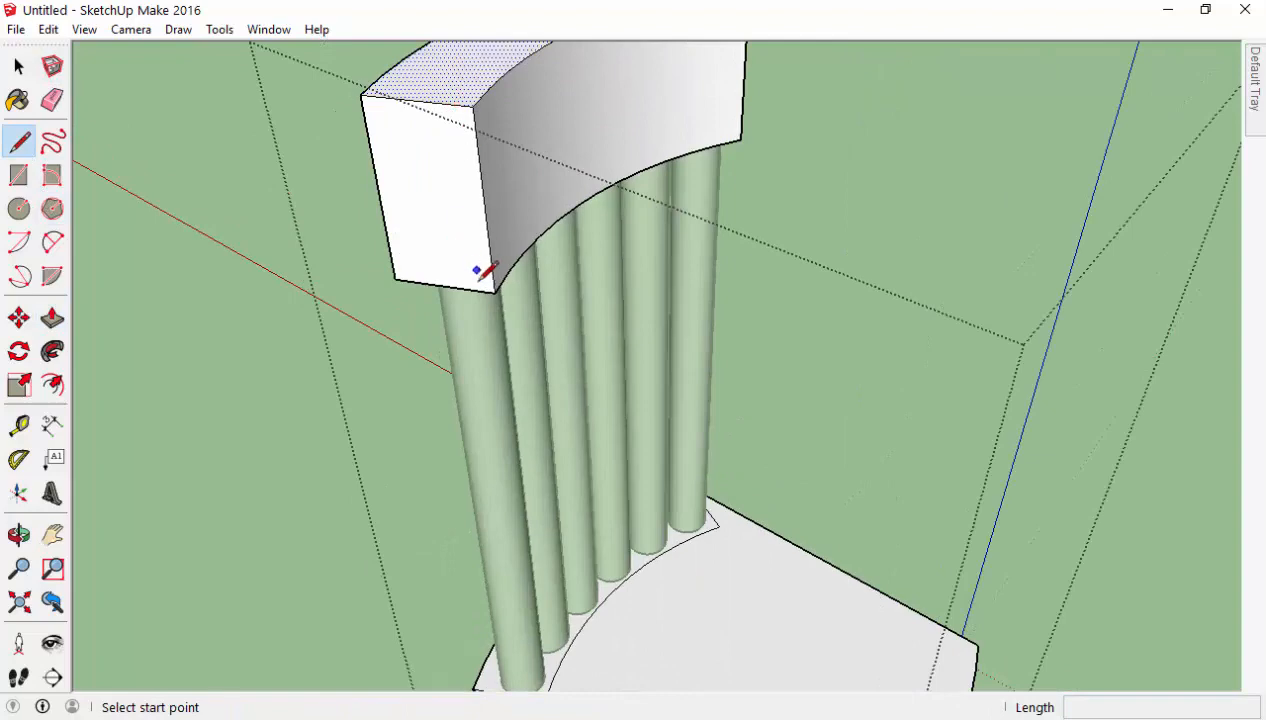
{"action": "scroll", "coordinate": [485, 272], "scroll_direction": "up", "scroll_amount": 3}
{"action": "middle_click_drag", "start_coordinate": [550, 266], "coordinate": [505, 200]}
{"action": "left_click", "coordinate": [579, 224]}
{"action": "left_click", "coordinate": [595, 177]}
{"action": "scroll", "coordinate": [560, 190], "scroll_direction": "down", "scroll_amount": 3}
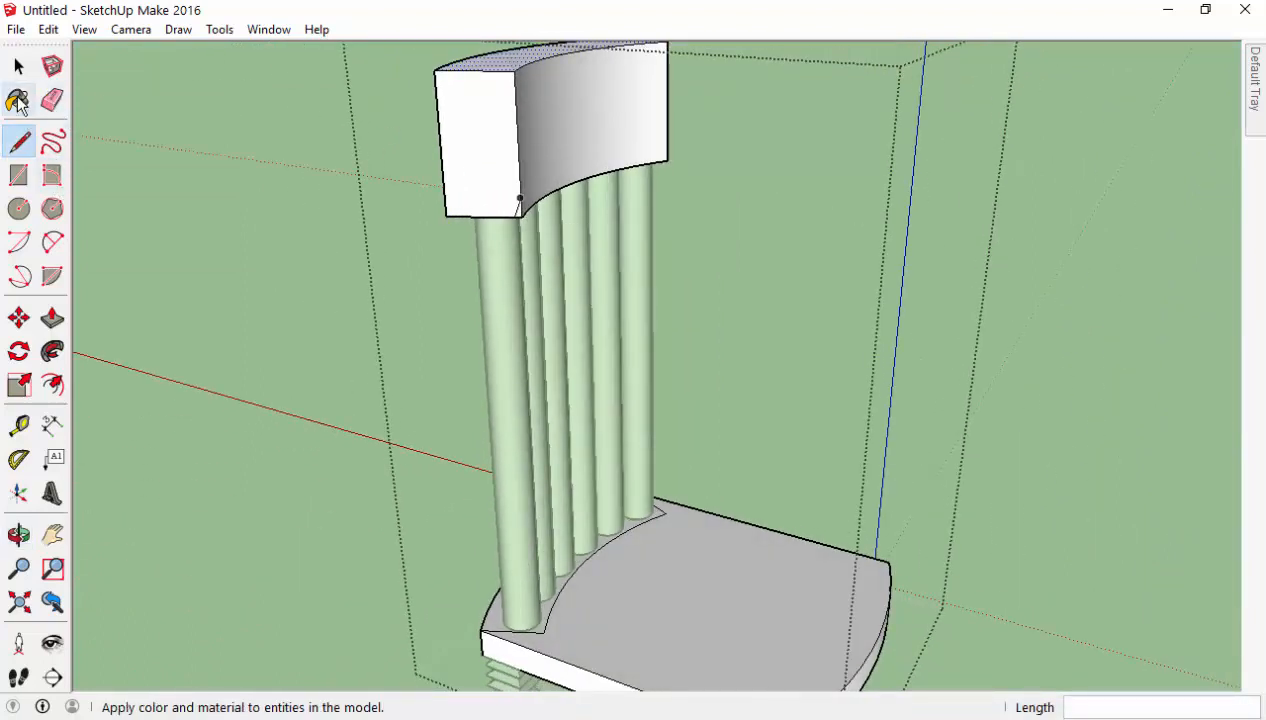
Sweep the small triangle around the perimeter of the rail's curved front face with Follow Me to bevel its edges.
{"action": "left_click", "coordinate": [52, 350]}
{"action": "scroll", "coordinate": [503, 243], "scroll_direction": "up", "scroll_amount": 3}
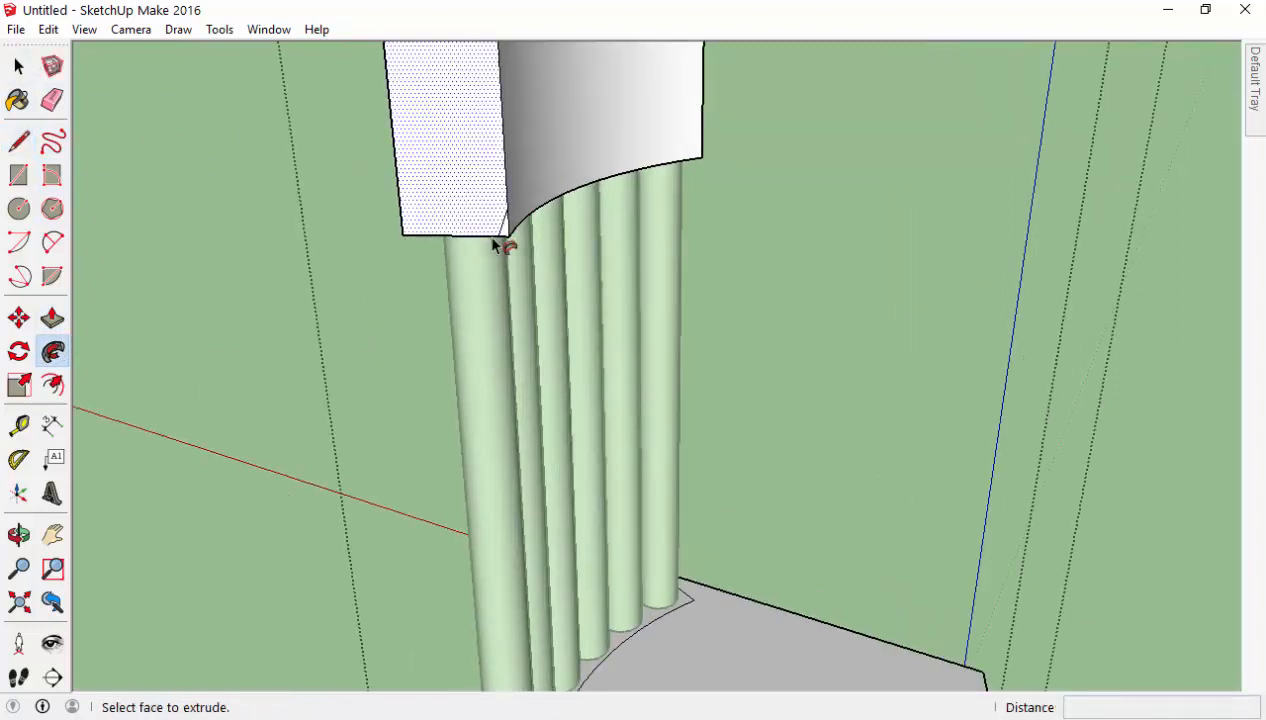
{"action": "left_click_drag", "start_coordinate": [509, 238], "coordinate": [587, 205]}
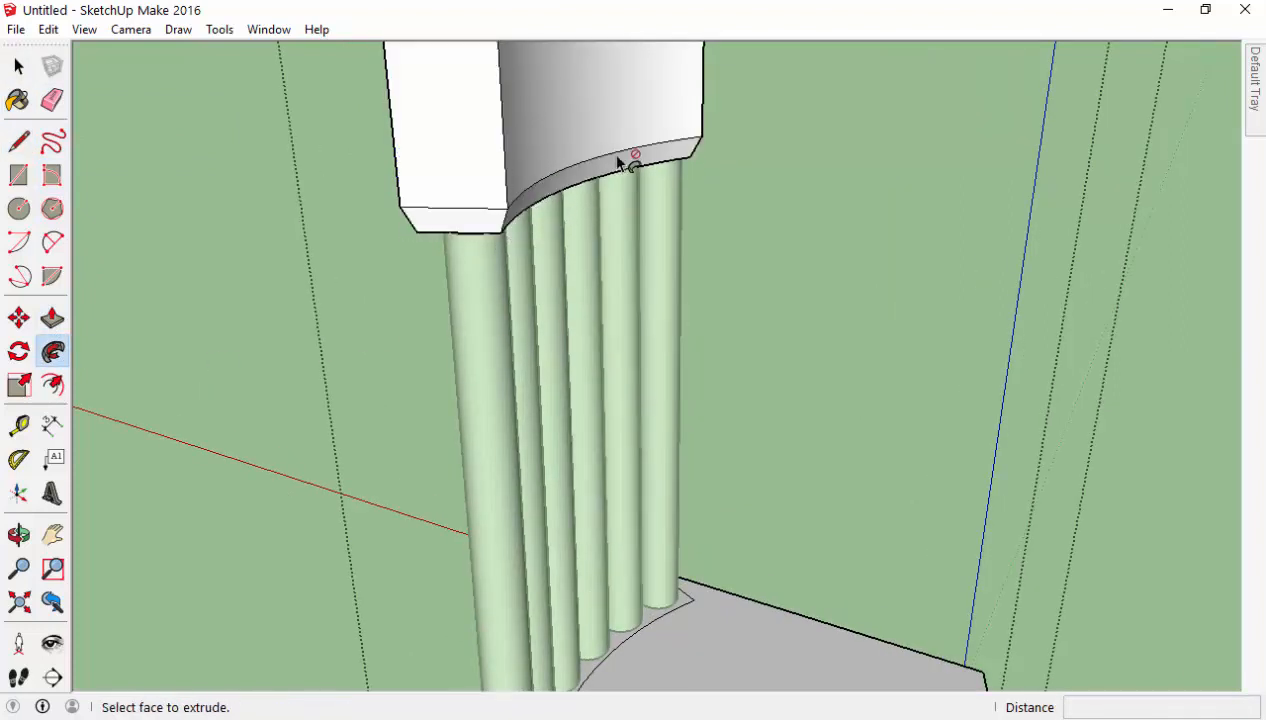
{"action": "left_click_drag", "start_coordinate": [618, 162], "coordinate": [690, 80]}
{"action": "scroll", "coordinate": [729, 138], "scroll_direction": "down", "scroll_amount": 5}
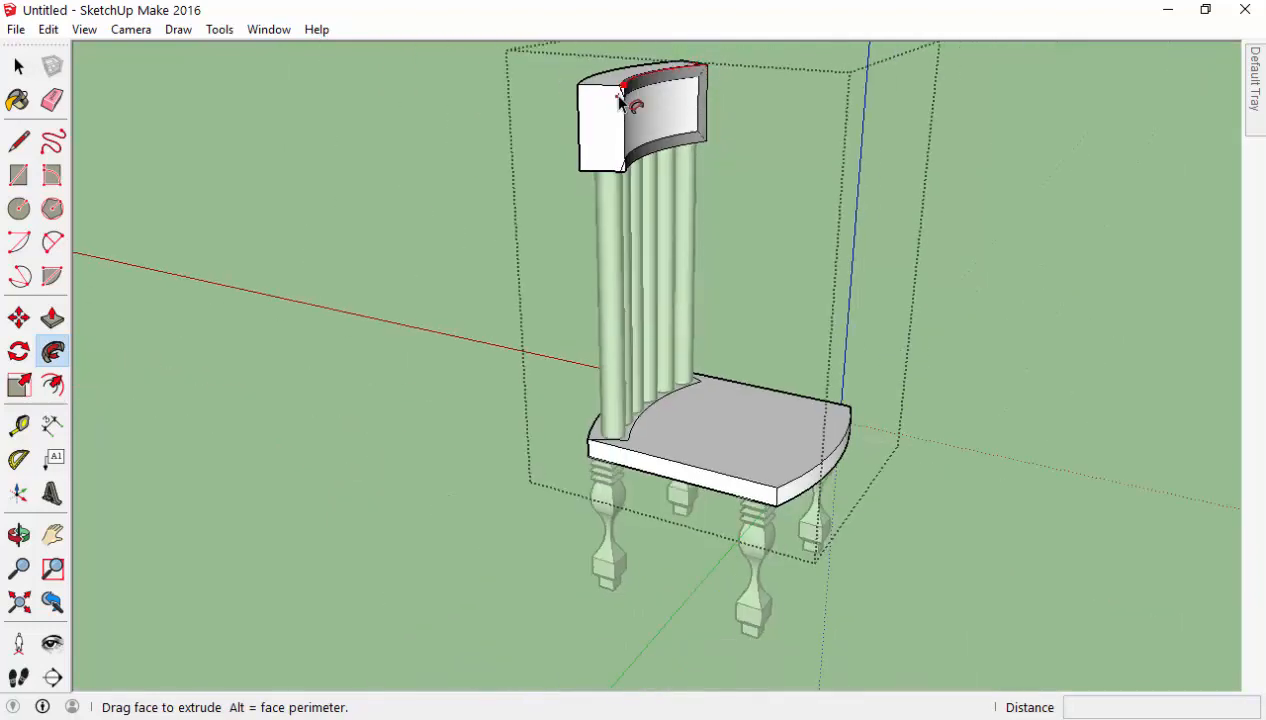
{"action": "middle_click_drag", "start_coordinate": [620, 100], "coordinate": [584, 121]}
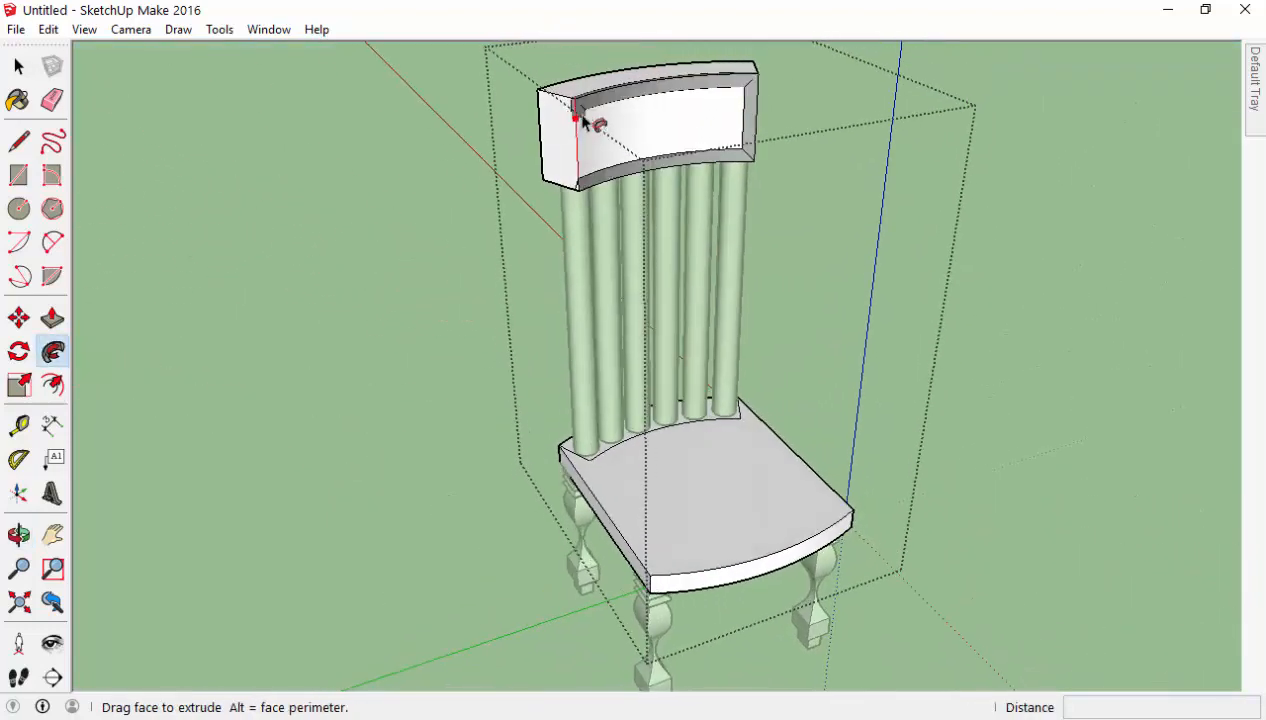
{"action": "scroll", "coordinate": [584, 121], "scroll_direction": "up", "scroll_amount": 3}
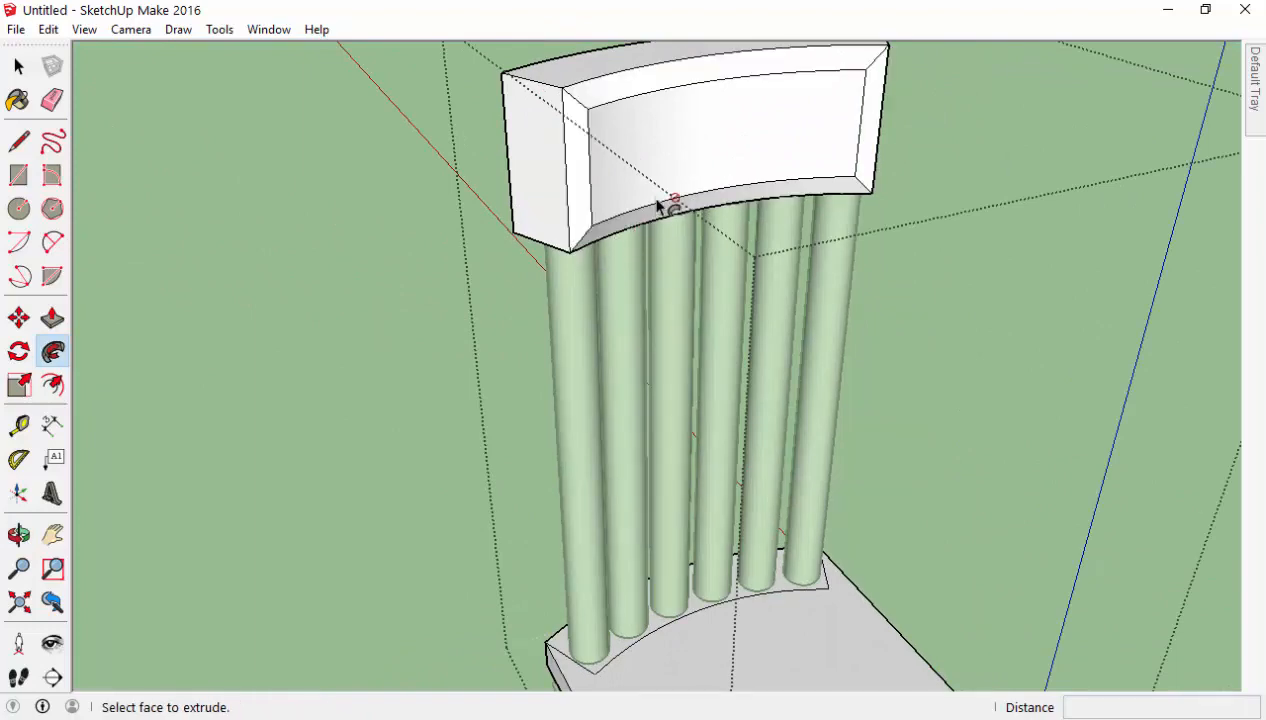
{"action": "middle_click_drag", "start_coordinate": [673, 203], "coordinate": [781, 181]}
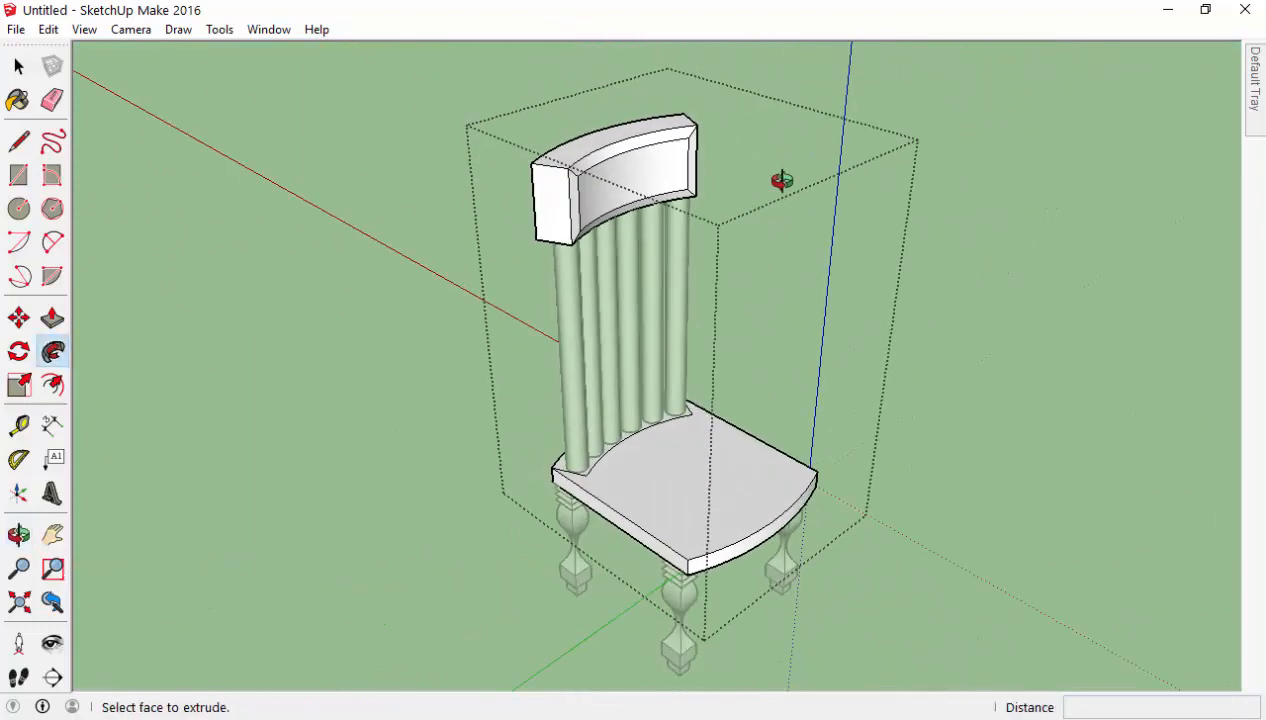
{"action": "middle_click_drag", "start_coordinate": [661, 233], "coordinate": [607, 331]}
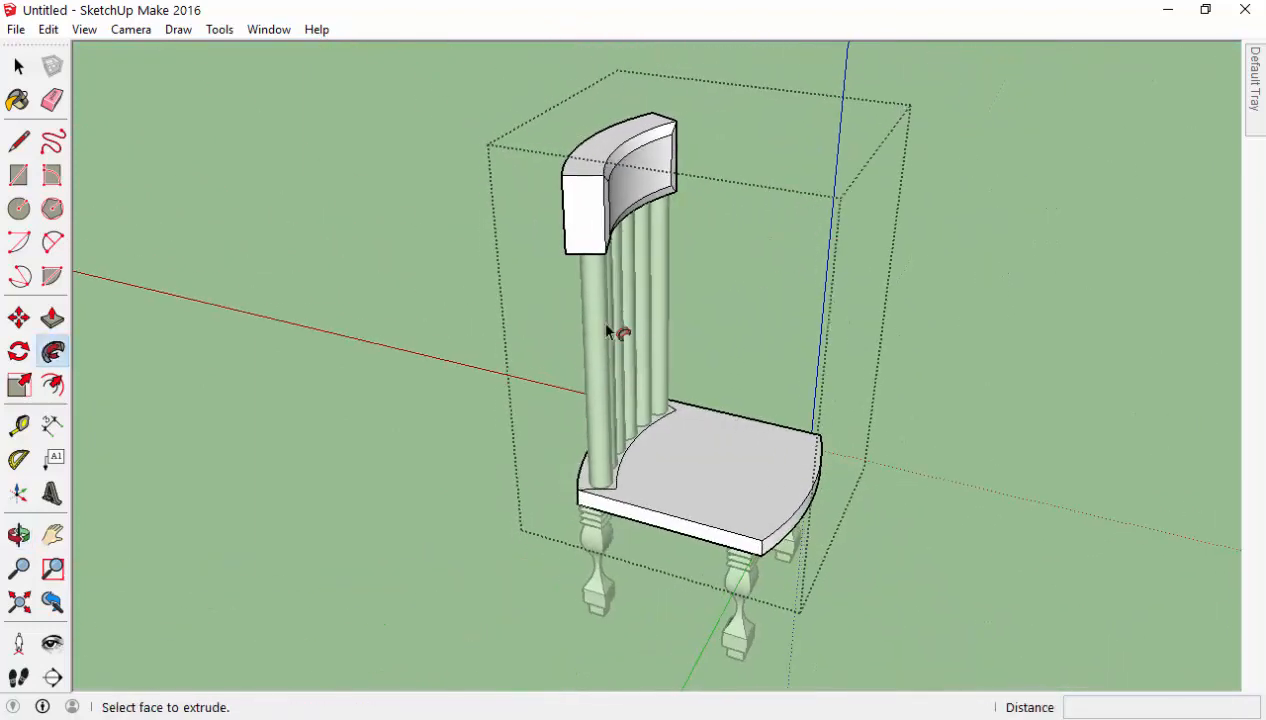
Erase the offset arc and its two short end lines from the seat top and finish editing the slab.
{"action": "left_click", "coordinate": [52, 100]}
{"action": "middle_click_drag", "start_coordinate": [687, 398], "coordinate": [568, 509]}
{"action": "scroll", "coordinate": [590, 450], "scroll_direction": "up", "scroll_amount": 6}
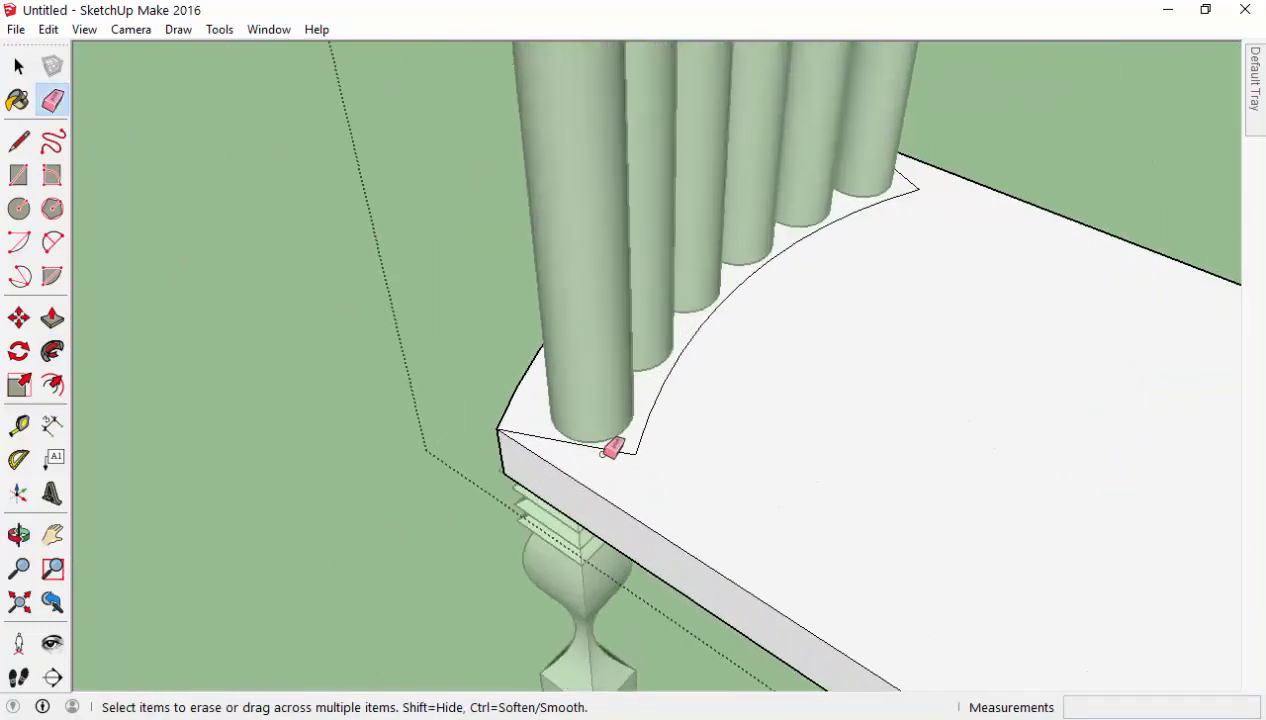
{"action": "left_click", "coordinate": [616, 443]}
{"action": "left_click", "coordinate": [659, 383]}
{"action": "middle_click_drag", "start_coordinate": [924, 235], "coordinate": [873, 413]}
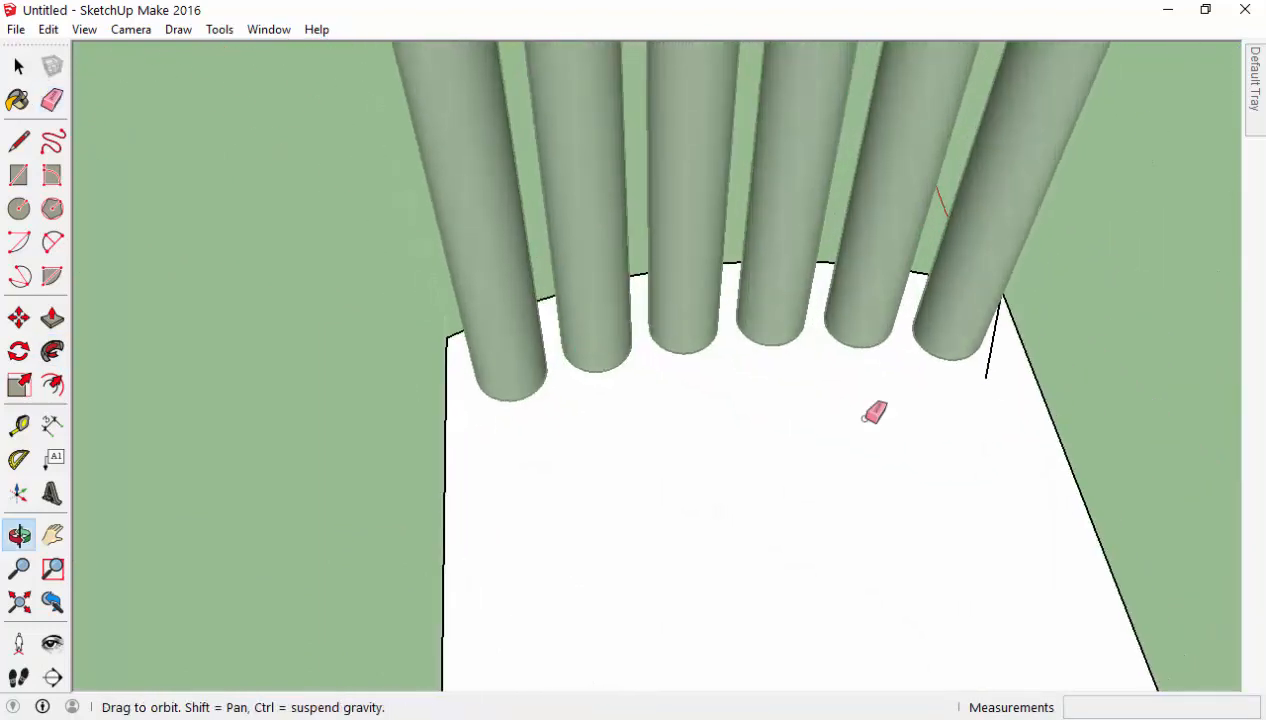
{"action": "scroll", "coordinate": [980, 390], "scroll_direction": "down", "scroll_amount": 5}
{"action": "middle_click_drag", "start_coordinate": [955, 421], "coordinate": [1051, 297]}
{"action": "left_click", "coordinate": [18, 66]}
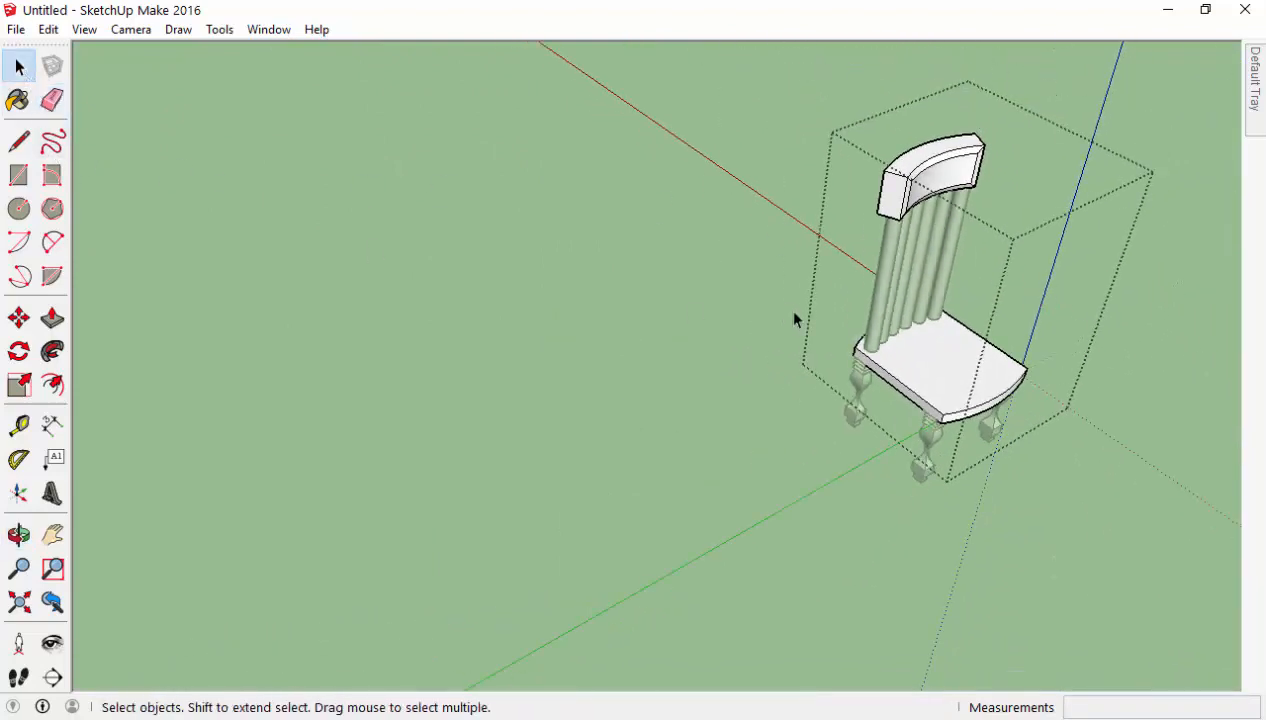
{"action": "left_click", "coordinate": [794, 319]}
Paint the seat and top rail with the Wood Plywood Knots material.
{"action": "middle_click_drag", "start_coordinate": [794, 319], "coordinate": [760, 455]}
{"action": "middle_click_drag", "start_coordinate": [964, 347], "coordinate": [790, 270]}
{"action": "mouse_move", "coordinate": [1256, 98]}
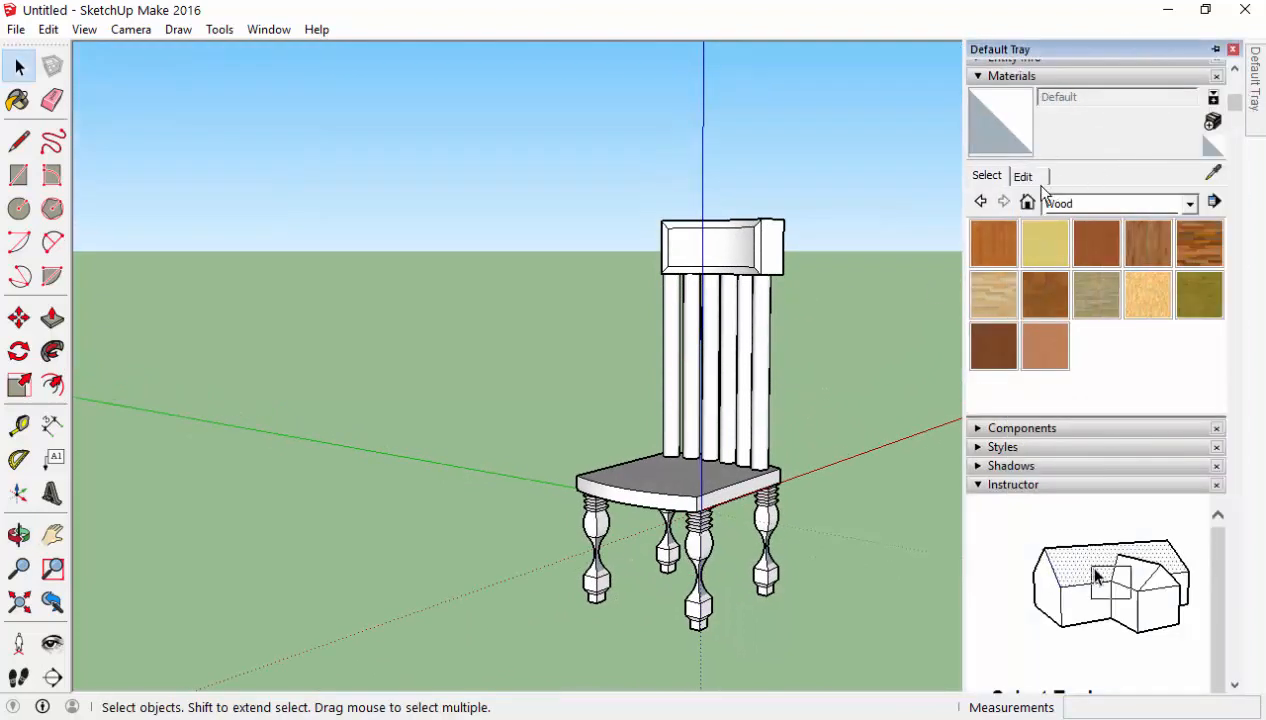
{"action": "left_click", "coordinate": [1199, 295]}
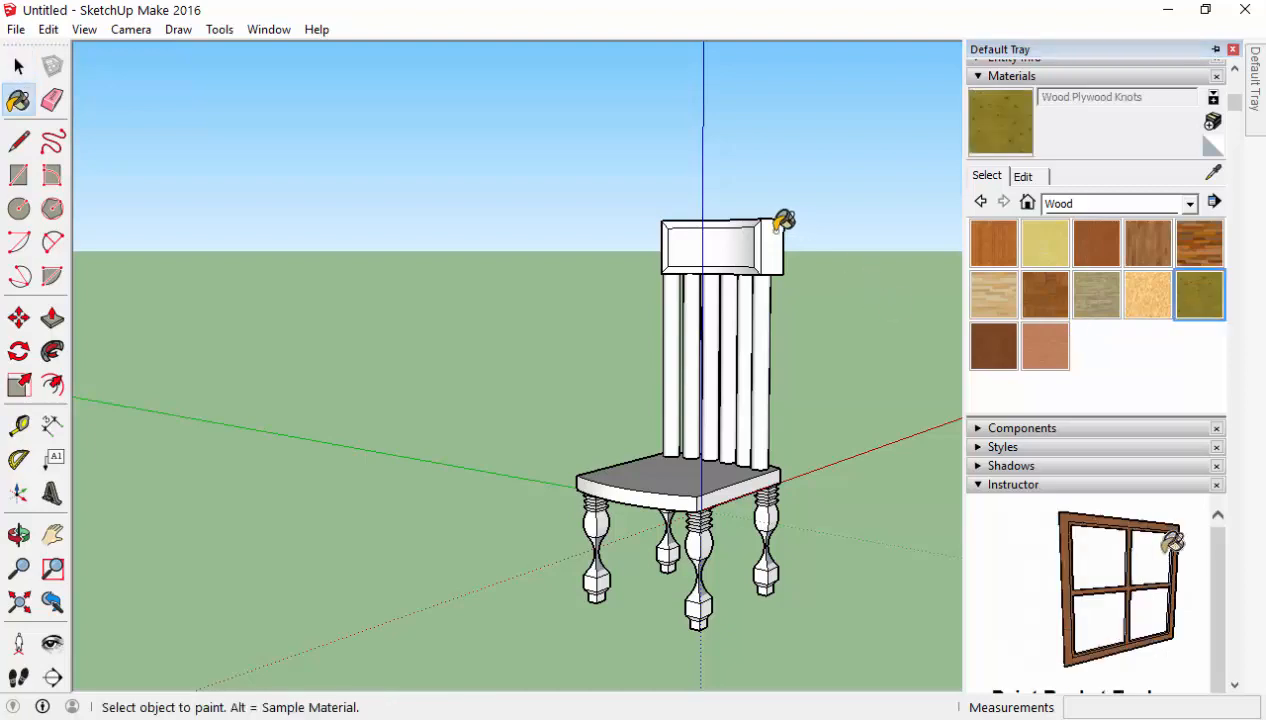
{"action": "left_click", "coordinate": [748, 230]}
{"action": "mouse_move", "coordinate": [587, 440]}
{"action": "middle_mouse_down"}
{"action": "mouse_move", "coordinate": [952, 480]}
{"action": "mouse_move", "coordinate": [698, 444]}
{"action": "mouse_move", "coordinate": [924, 596]}
{"action": "mouse_move", "coordinate": [666, 627]}
{"action": "mouse_move", "coordinate": [797, 466]}
{"action": "mouse_move", "coordinate": [480, 302]}
{"action": "mouse_move", "coordinate": [577, 331]}
{"action": "middle_mouse_up"}
Paint three neighbouring back spindles with an orange-brown wood material, starting from the end spindle beside the blue axis.
{"action": "mouse_move", "coordinate": [1259, 117]}
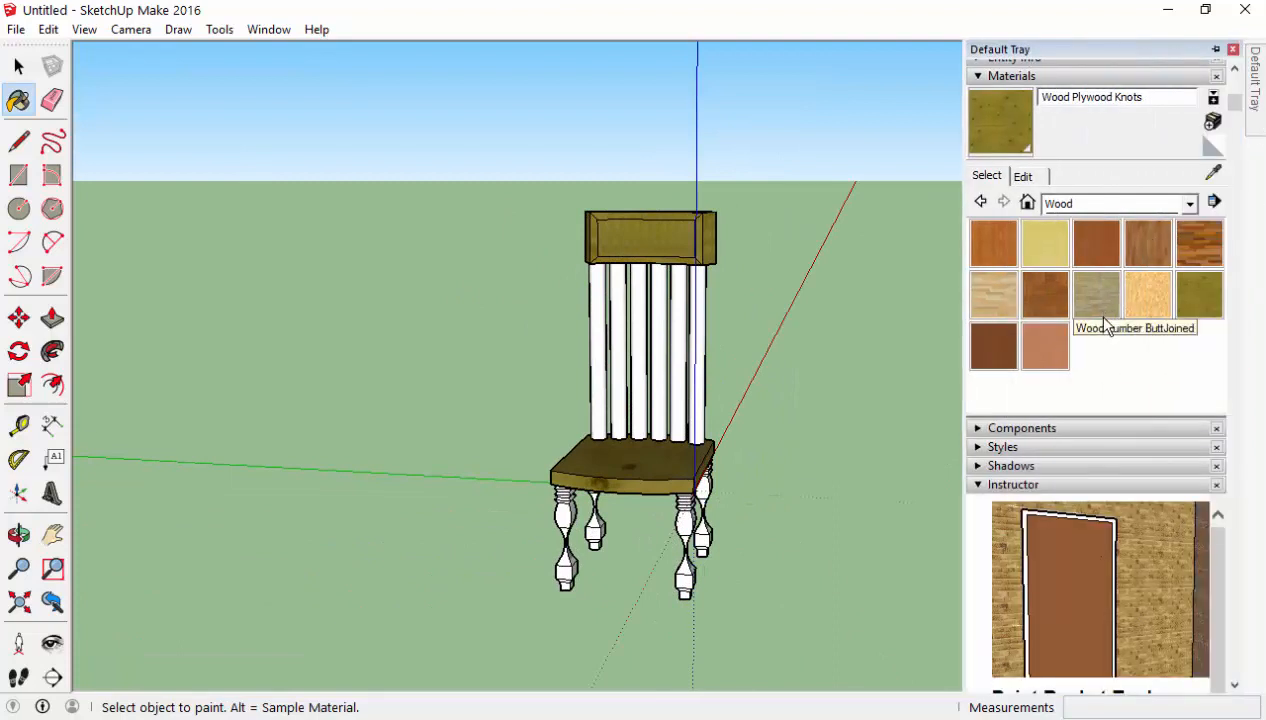
{"action": "left_click", "coordinate": [698, 360]}
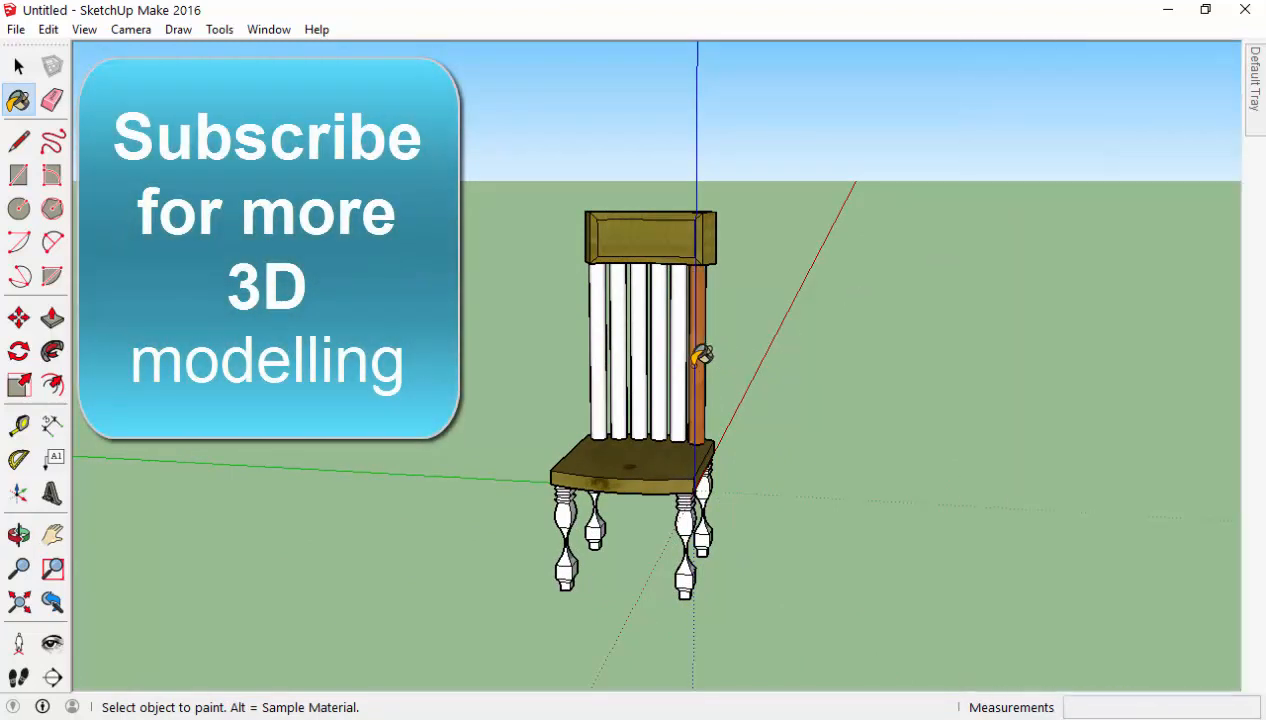
{"action": "left_click", "coordinate": [680, 358]}
{"action": "left_click", "coordinate": [659, 355]}
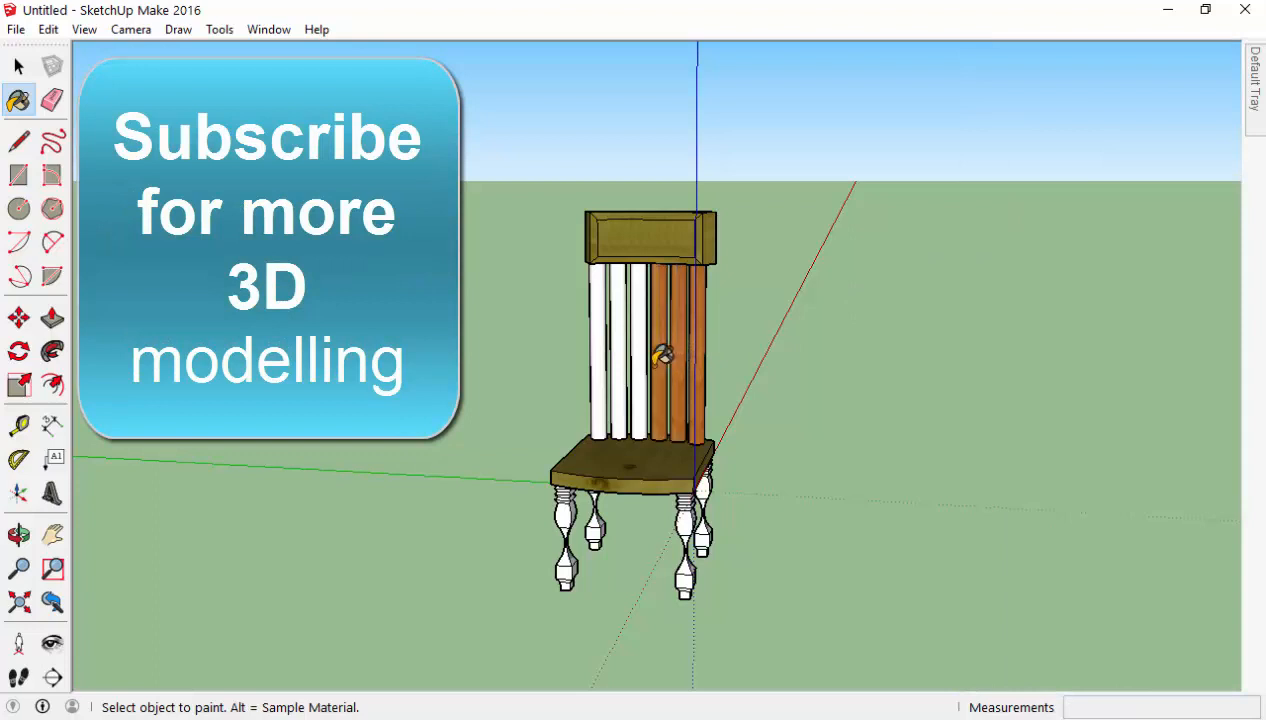